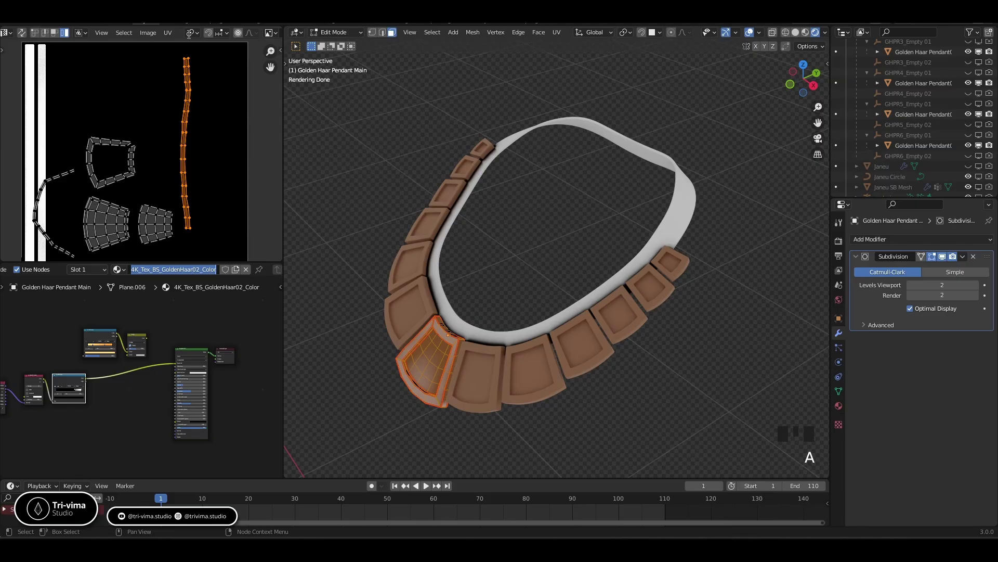
# - Create a new blank 4096 × 4096 px image named 4K_Tex_BS_GoldenHaar02_AO in the UV editor
pyautogui.scroll(-4, 204, 33)
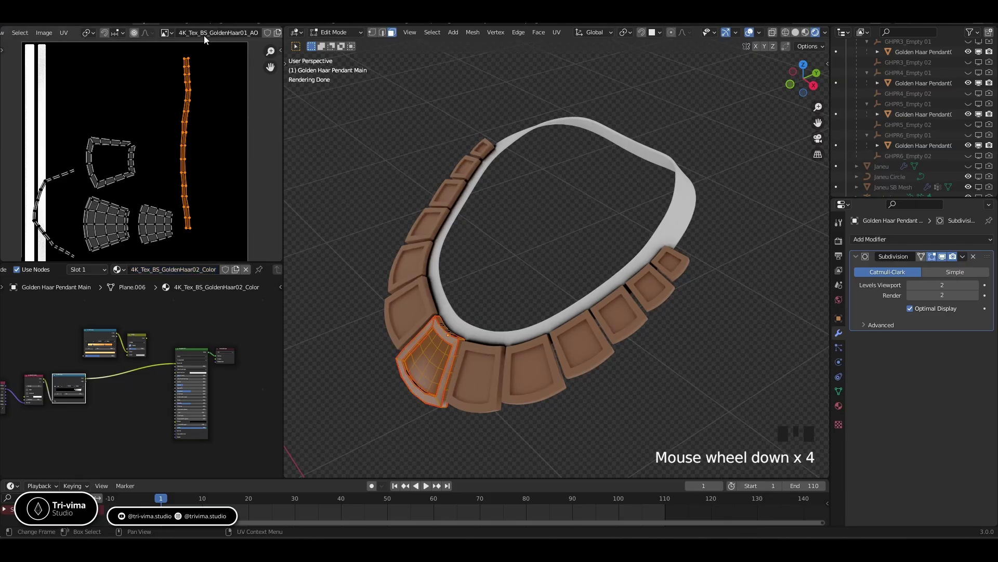
pyautogui.click(215, 34)
pyautogui.click(226, 52)
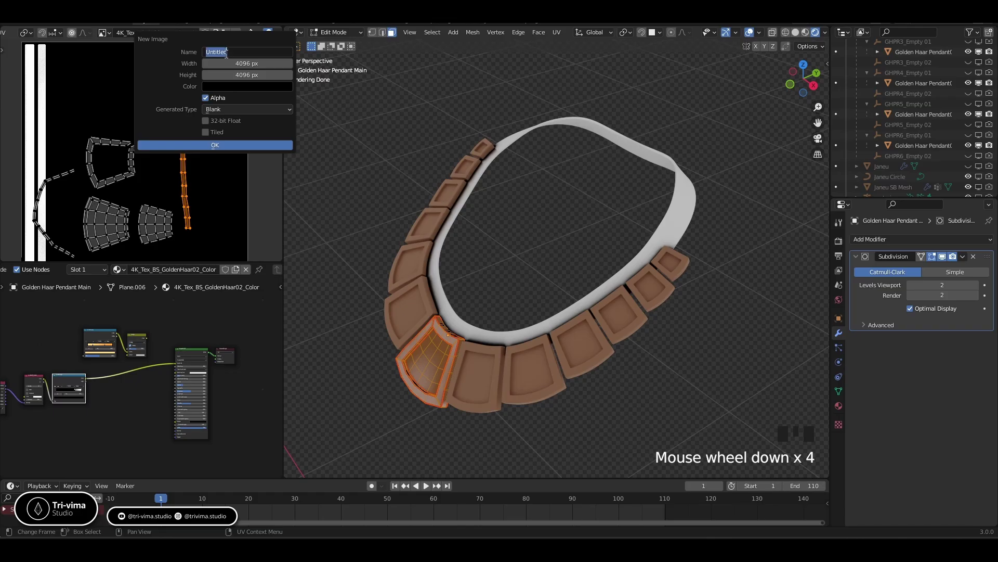
pyautogui.write('4K_Tex_BS_GoldenHaar02_Color')
pyautogui.hotkey('shift', 'Left')
pyautogui.hotkey('shift', 'Left')
pyautogui.hotkey('shift', 'Left')
pyautogui.hotkey('shift', 'Left')
pyautogui.hotkey('shift', 'Left')
pyautogui.write('AO')
pyautogui.click(192, 145)
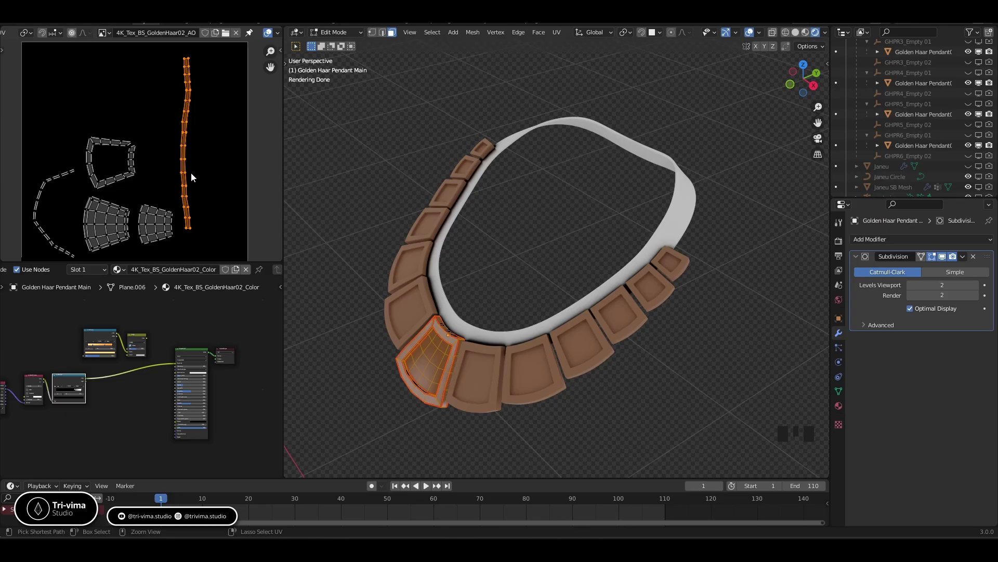
# - Enlarge the UV editor area in width and height and show its tool shelf
pyautogui.hotkey('ctrl', 'space')
pyautogui.press('Home')
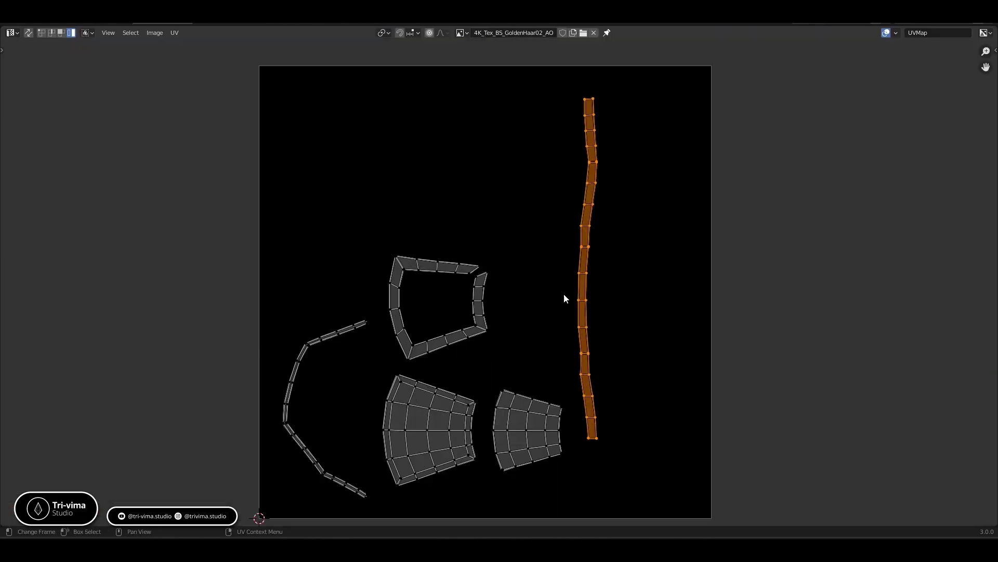
pyautogui.hotkey('ctrl', 'space')
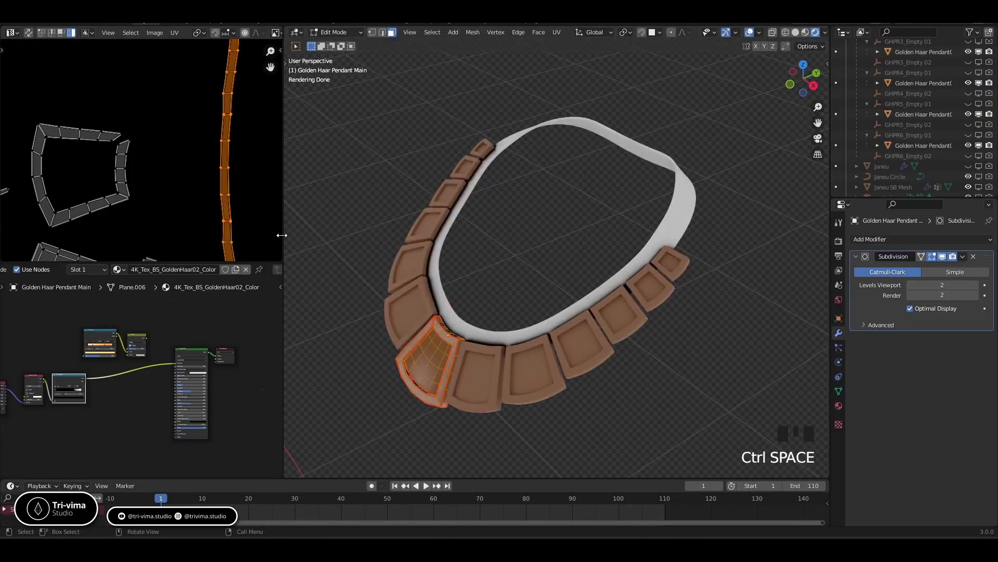
pyautogui.moveTo(281, 234); pyautogui.dragTo(504, 235)
pyautogui.moveTo(306, 263); pyautogui.dragTo(291, 399)
pyautogui.scroll(3, 315, 209)
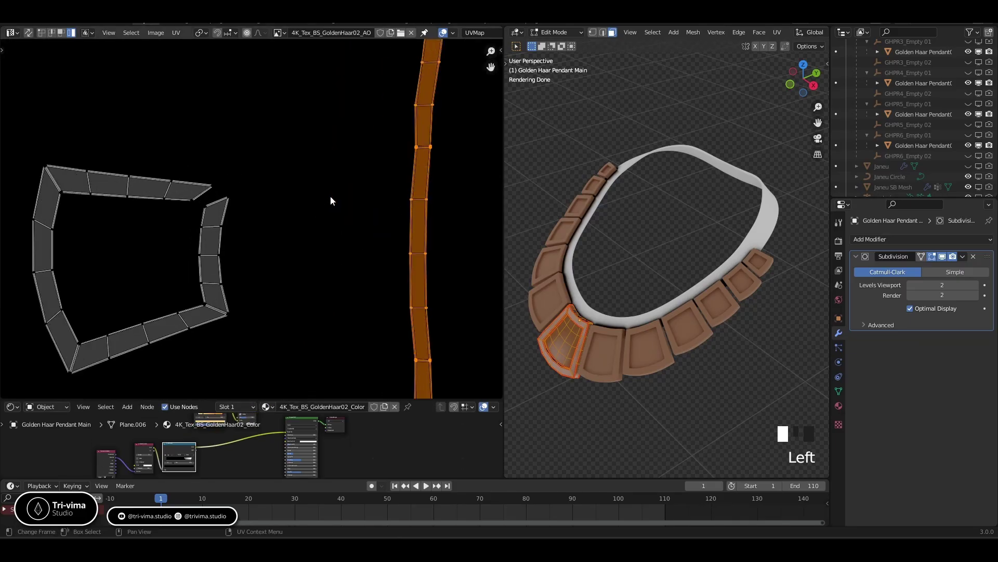
pyautogui.press('t')
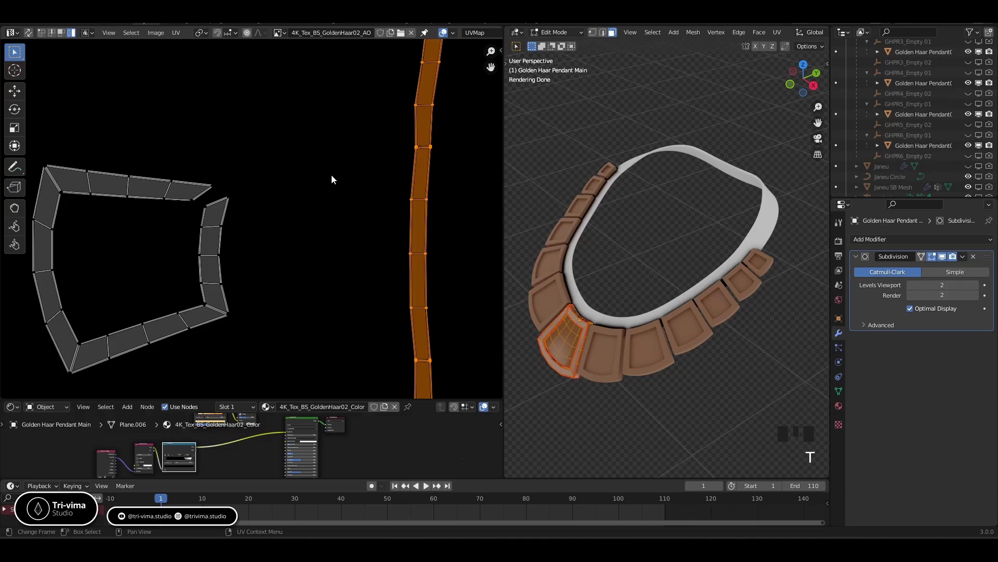
# - In edge selection mode, flatten the upper and lower edges of one quad in the wide, long UV strip to horizontal
pyautogui.moveTo(331, 175); pyautogui.dragTo(254, 222, button='middle')
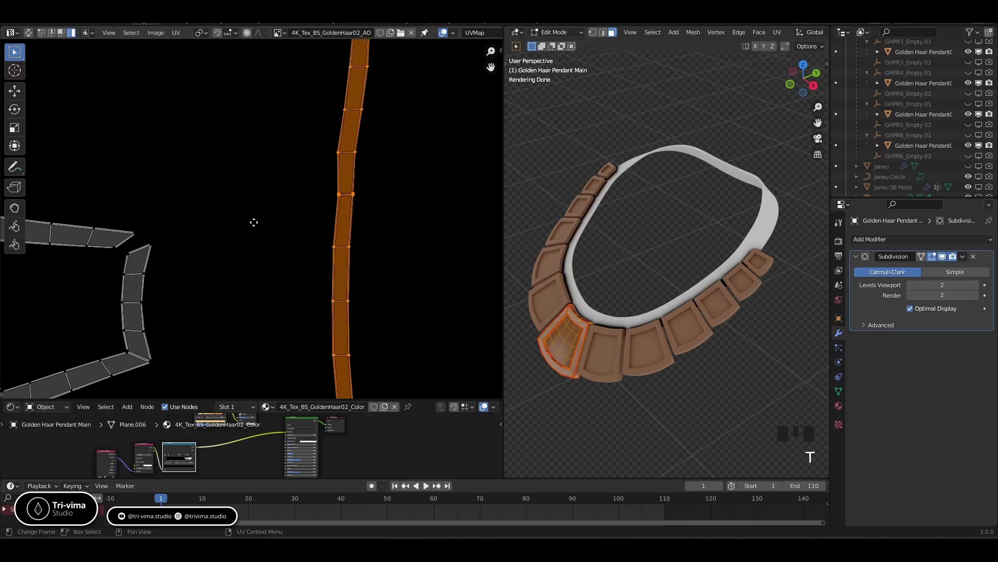
pyautogui.click(51, 32)
pyautogui.scroll(3, 357, 187)
pyautogui.moveTo(357, 188); pyautogui.dragTo(183, 284, button='middle')
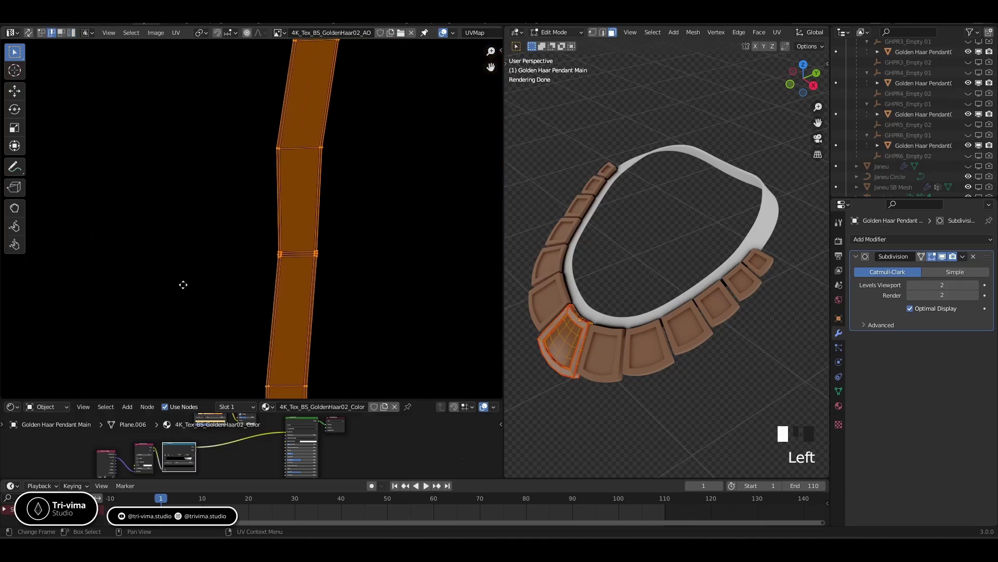
pyautogui.scroll(2, 284, 173)
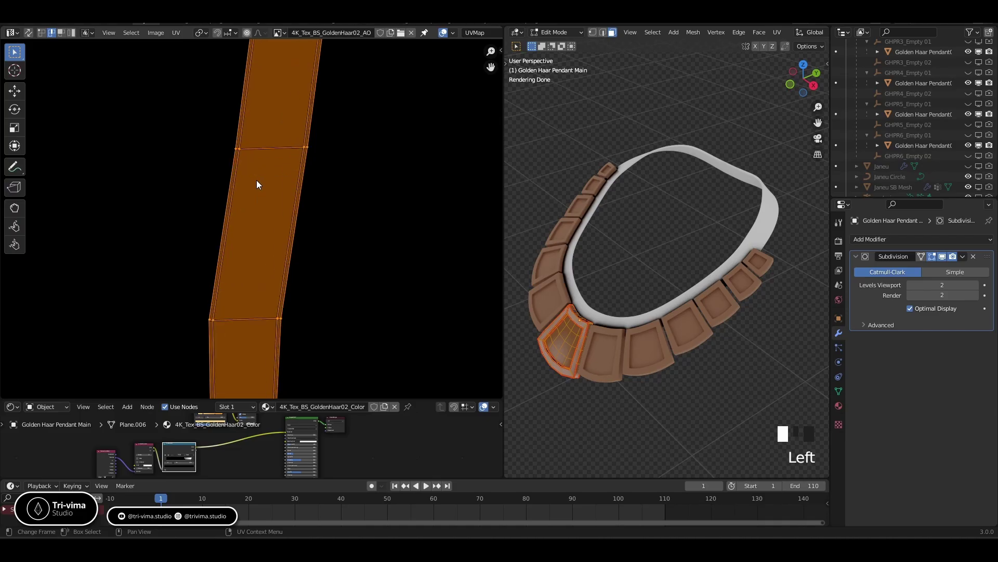
pyautogui.click(260, 151)
pyautogui.press('s')
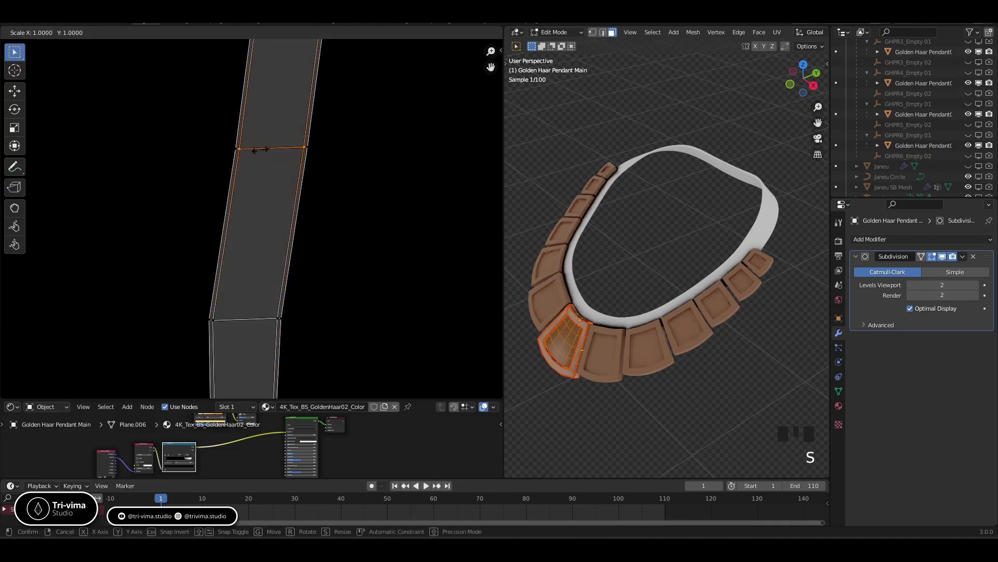
pyautogui.click(260, 149)
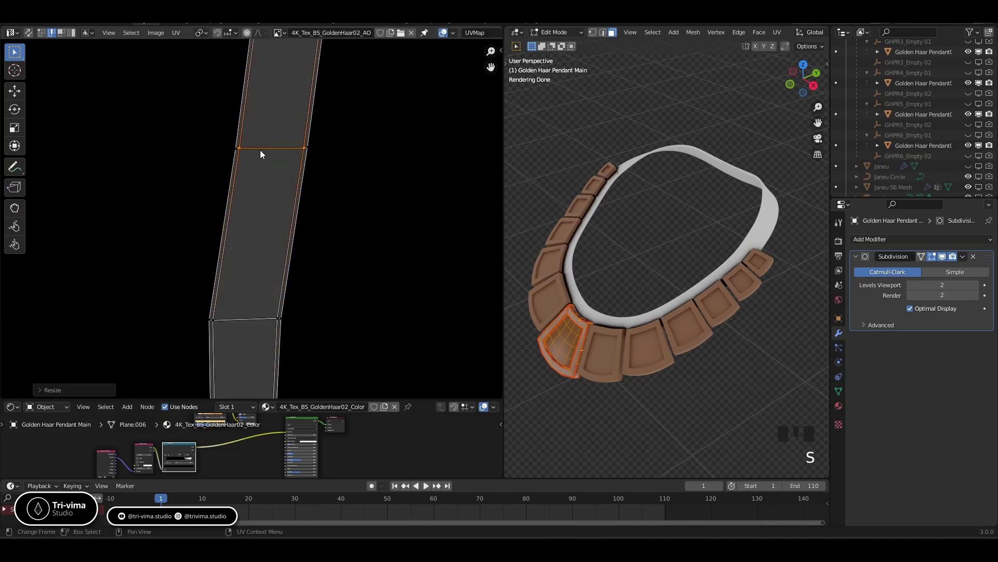
pyautogui.click(242, 318)
pyautogui.press('s')
pyautogui.click(260, 281)
# - Make both side edges of that strip quad vertical by scaling each to 0 along X
pyautogui.click(288, 234)
pyautogui.press('s')
pyautogui.press('x')
pyautogui.press('0')
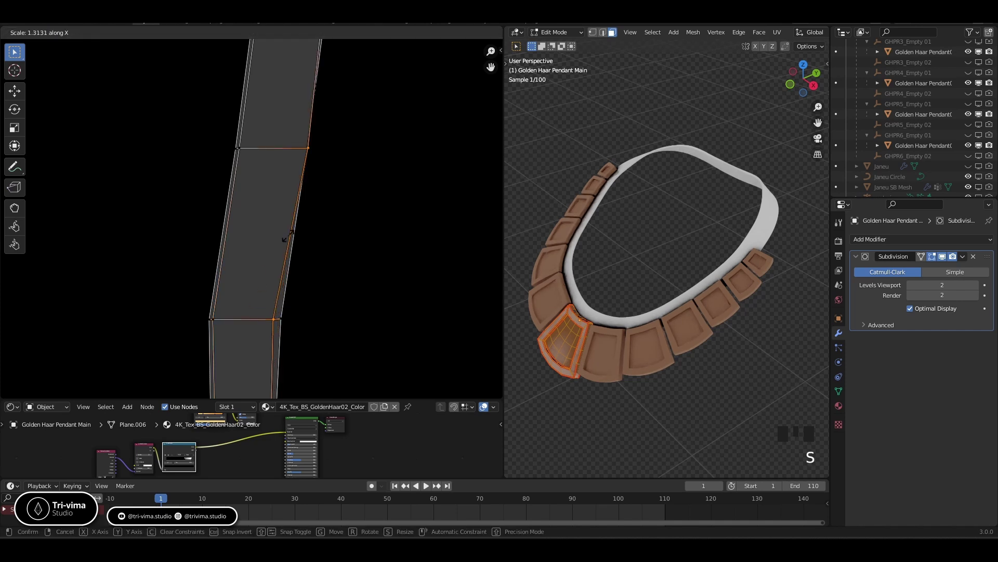
pyautogui.click(261, 249)
pyautogui.click(227, 236)
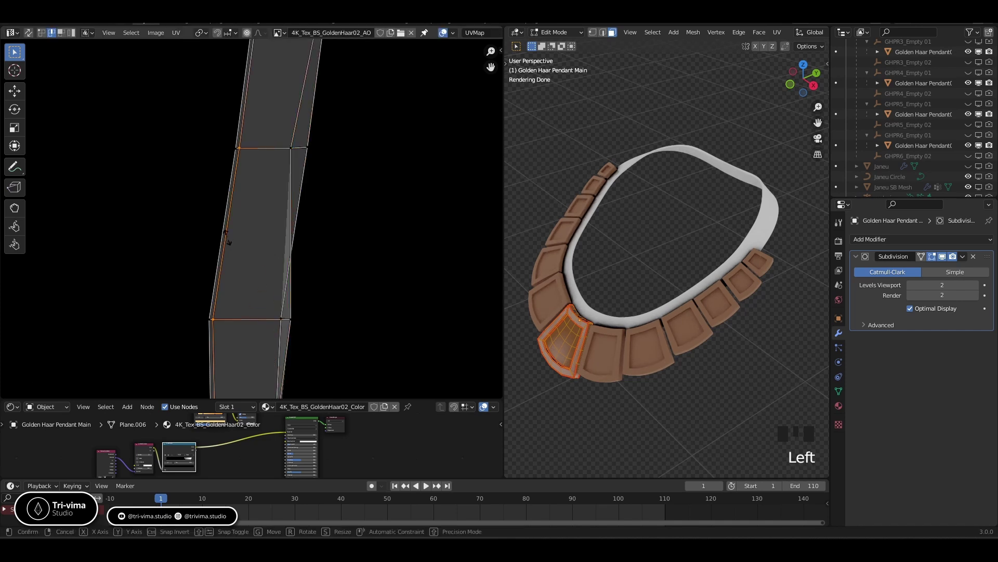
pyautogui.press('s')
pyautogui.press('x')
pyautogui.press('0')
pyautogui.click(231, 246)
# - Straighten the whole wide UV strip from the squared quad face with Follow Active Quads
pyautogui.press('3')
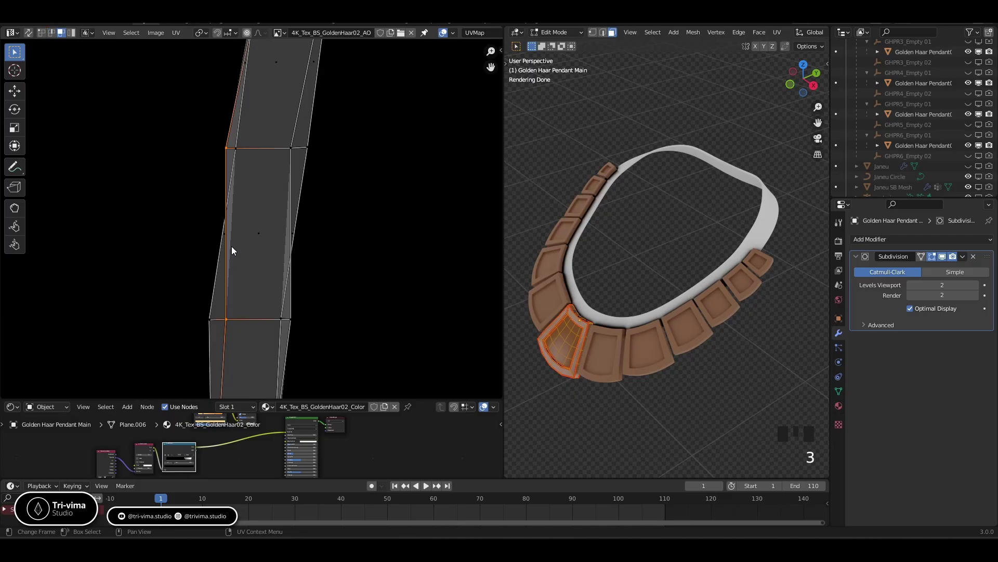
pyautogui.click(257, 236)
pyautogui.rightClick(257, 236)
pyautogui.click(251, 236)
pyautogui.scroll(-4, 251, 236)
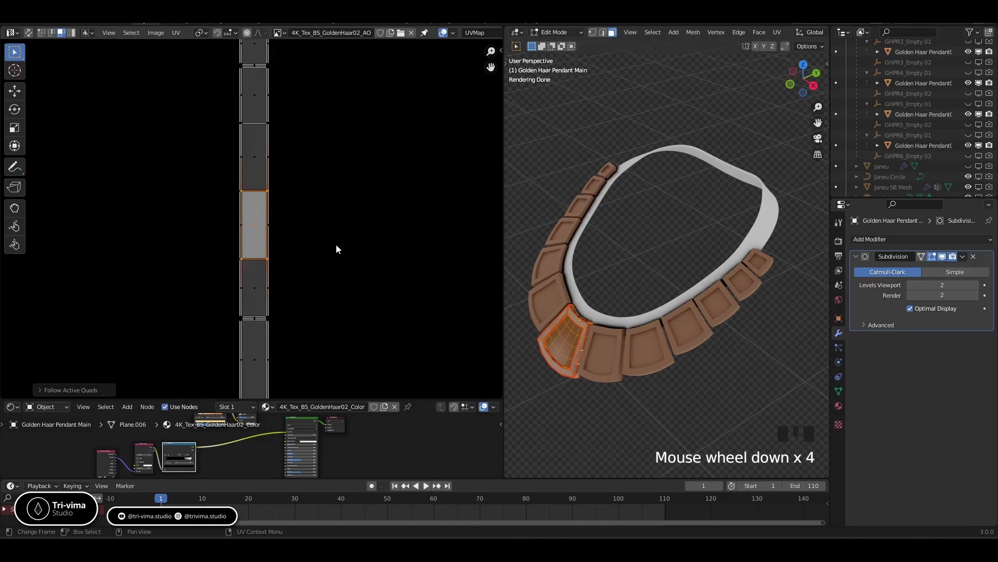
# - Flatten the upper edge of the near-vertical quad in the thin curved UV strip to horizontal
pyautogui.scroll(3, 246, 269)
pyautogui.scroll(6, 214, 273)
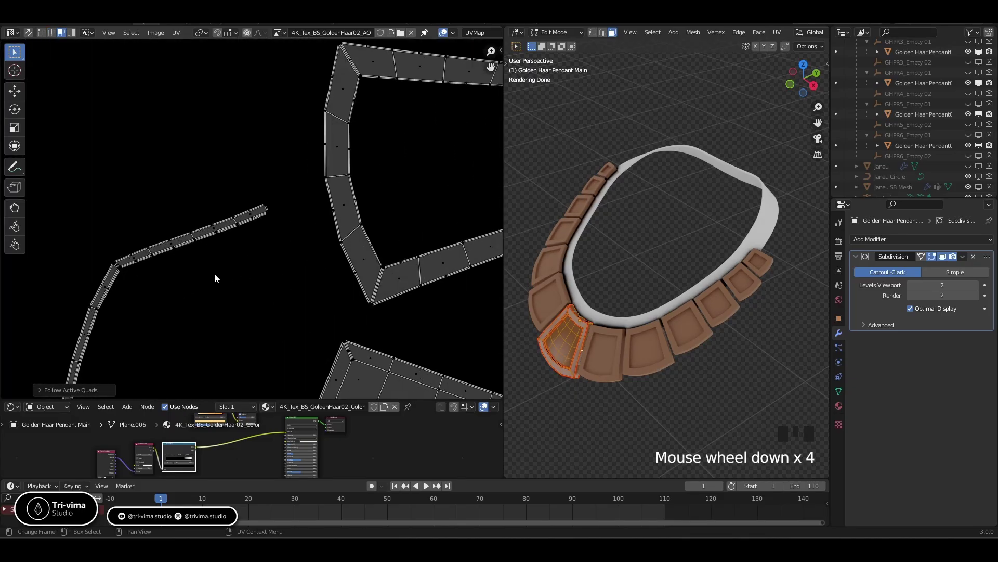
pyautogui.moveTo(242, 206); pyautogui.dragTo(345, 171, button='middle')
pyautogui.moveTo(290, 318); pyautogui.dragTo(310, 210, button='middle')
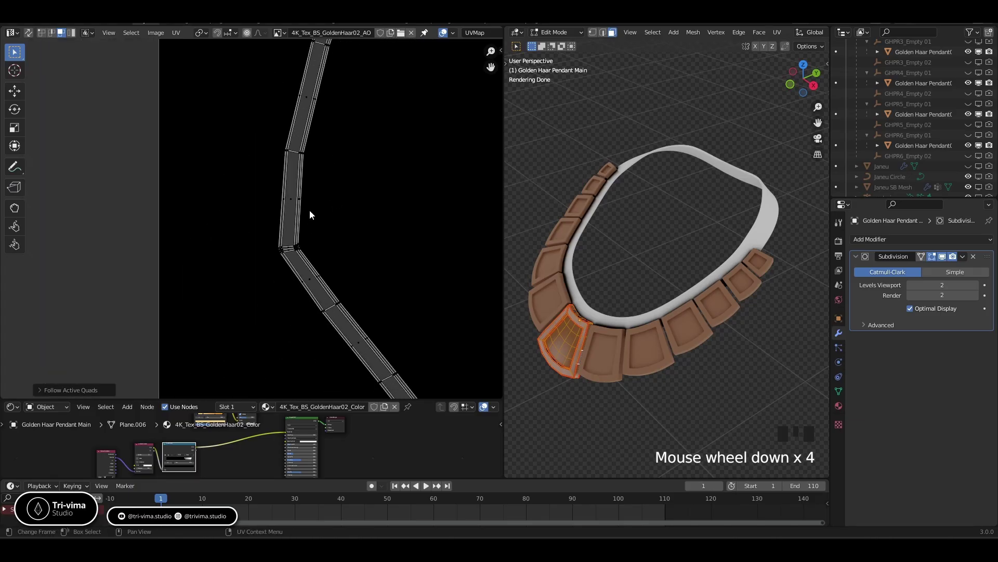
pyautogui.scroll(2, 310, 210)
pyautogui.moveTo(295, 135); pyautogui.dragTo(203, 355, button='middle')
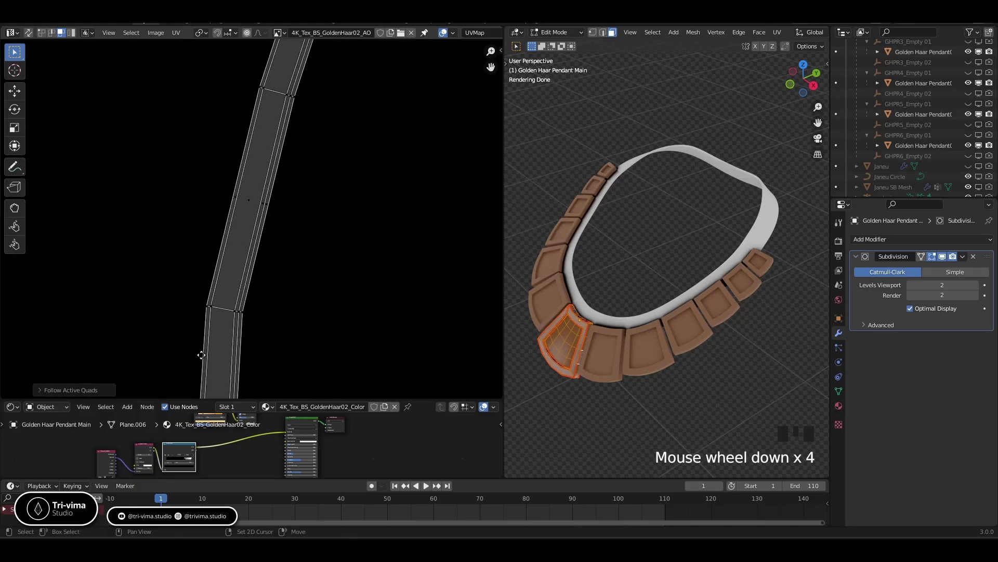
pyautogui.moveTo(249, 211); pyautogui.dragTo(283, 151, button='middle')
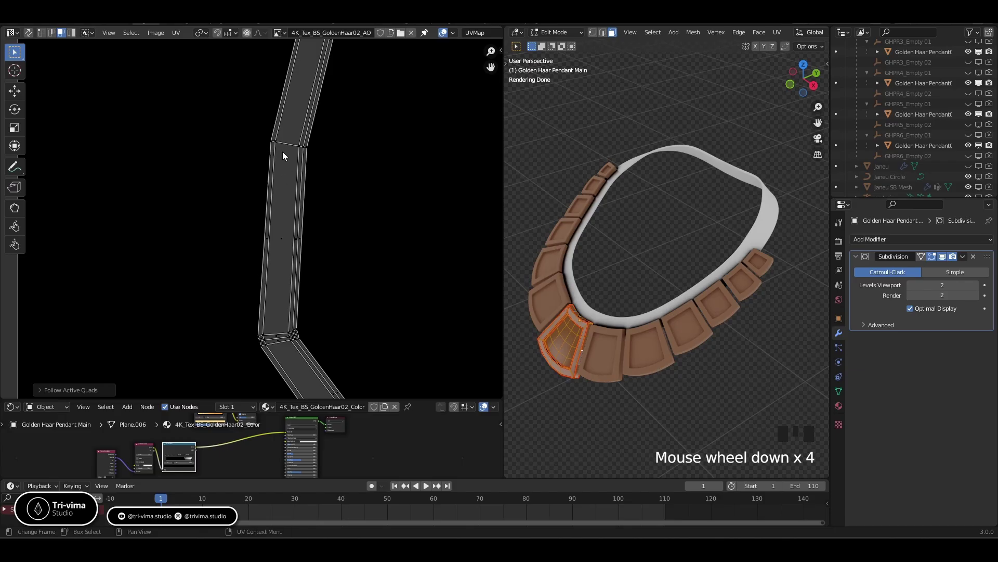
pyautogui.press('2')
pyautogui.click(288, 143)
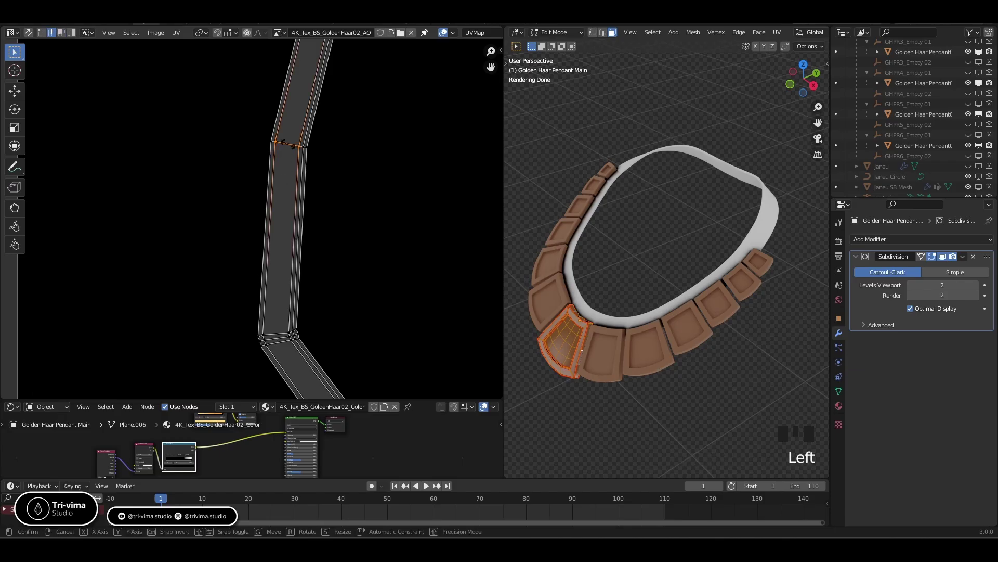
pyautogui.press('s')
pyautogui.press('0')
pyautogui.press('Return')
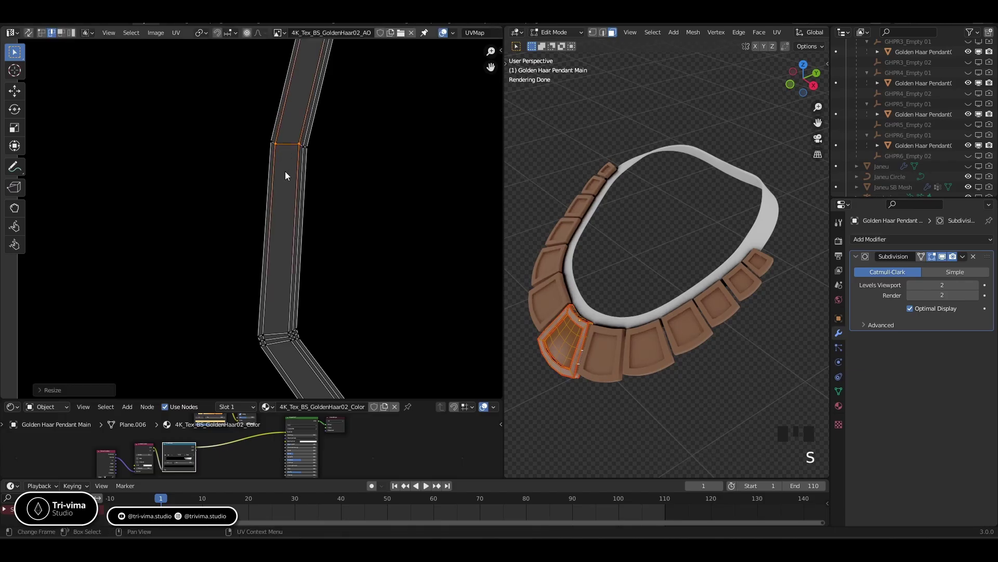
# - Flatten the lower edge of the thin strip's quad by scaling it to 0 along Y
pyautogui.click(276, 330)
pyautogui.press('s')
pyautogui.press('y')
pyautogui.press('0')
pyautogui.press('Return')
# - Make both side edges of the thin strip's quad vertical by scaling each to 0 along X
pyautogui.click(268, 282)
pyautogui.press('s')
pyautogui.press('x')
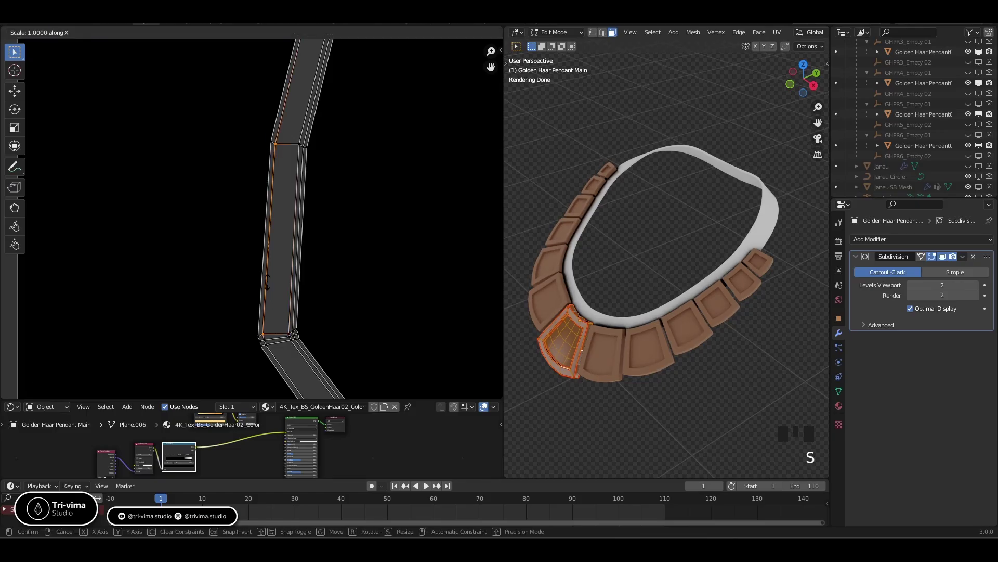
pyautogui.press('0')
pyautogui.press('Return')
pyautogui.click(291, 261)
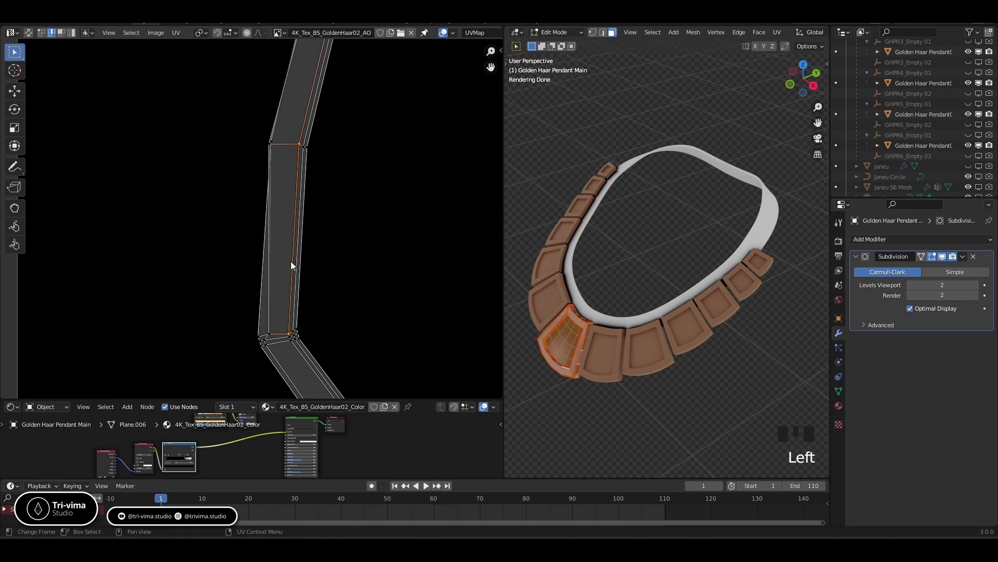
pyautogui.press('s')
pyautogui.press('x')
pyautogui.press('0')
pyautogui.press('Return')
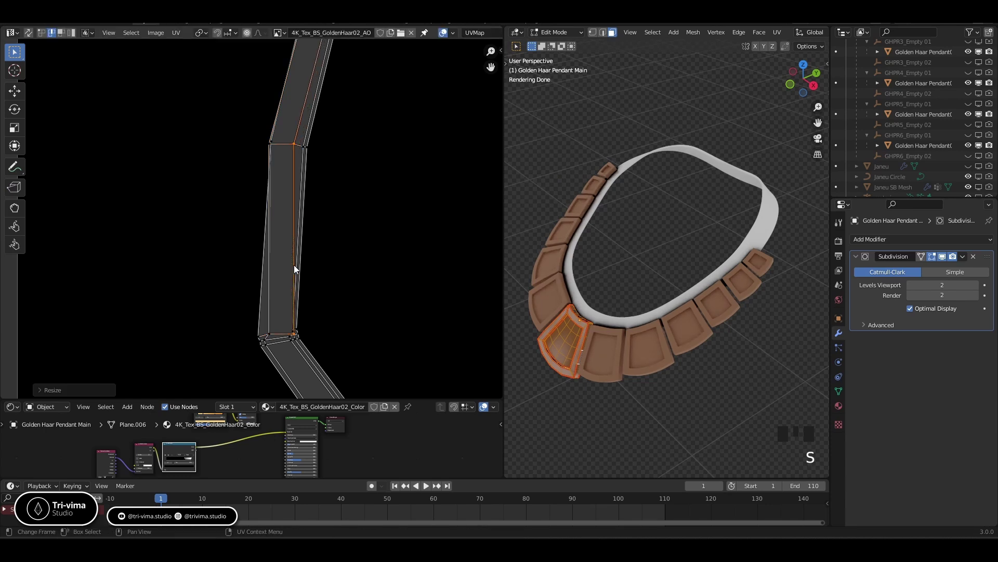
# - Straighten the thin curved UV strip from its squared quad face with Follow Active Quads
pyautogui.press('3')
pyautogui.click(282, 241)
pyautogui.rightClick(282, 242)
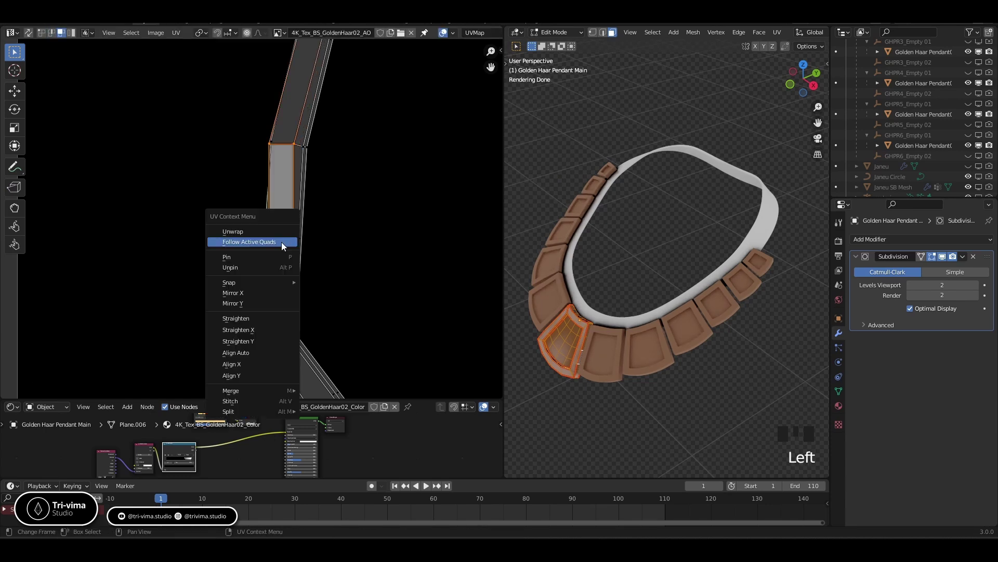
pyautogui.click(282, 242)
pyautogui.scroll(-6, 245, 267)
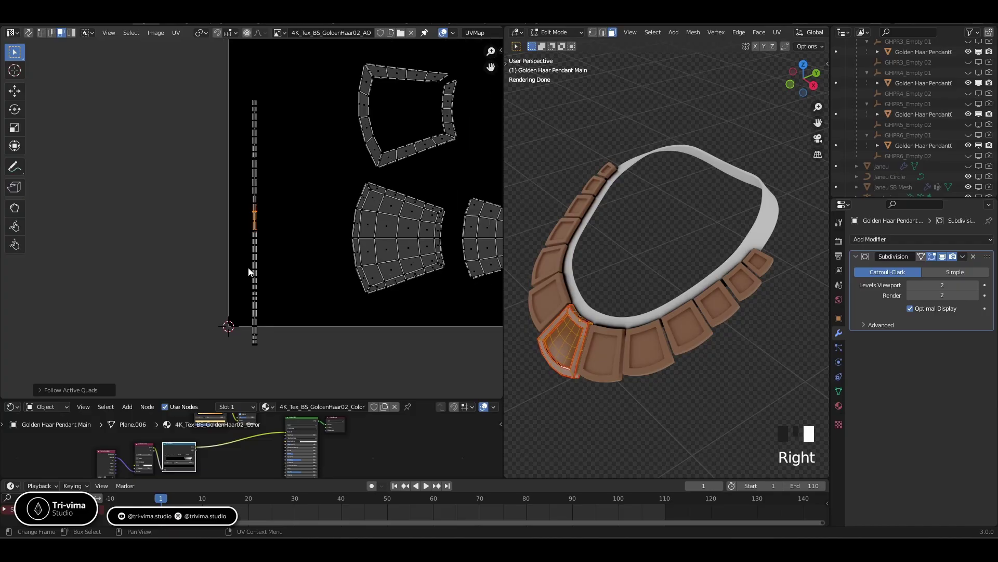
# - Flatten the upper edge of a central quad in the large fan-shaped UV island to horizontal
pyautogui.scroll(5, 246, 266)
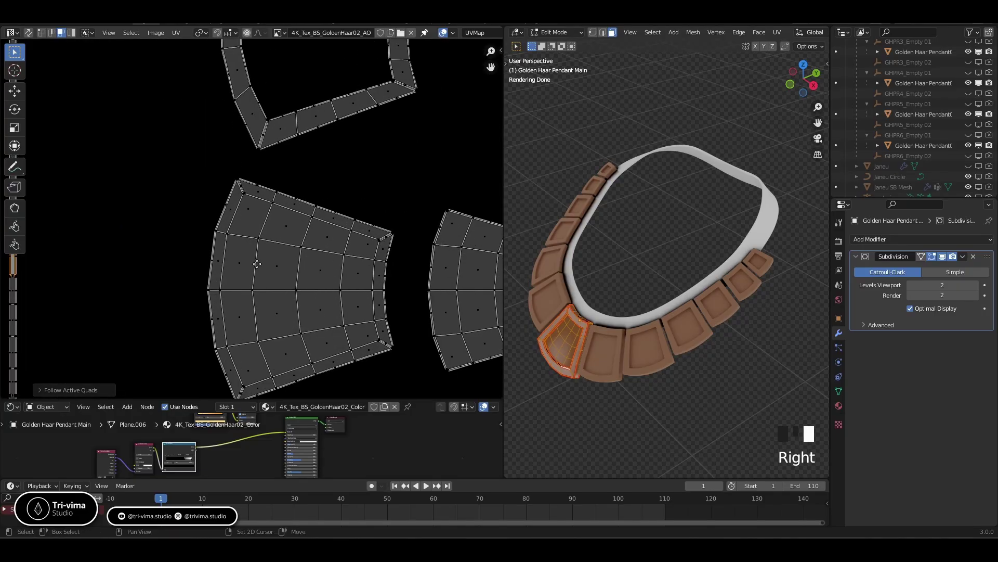
pyautogui.scroll(2, 273, 268)
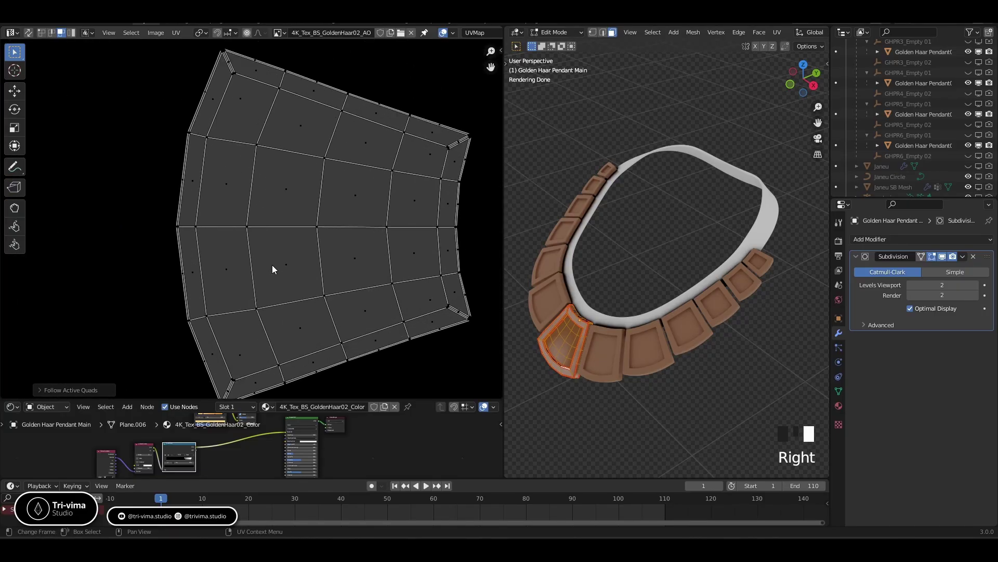
pyautogui.moveTo(295, 148); pyautogui.dragTo(211, 398, button='middle')
pyautogui.scroll(-3, 295, 265)
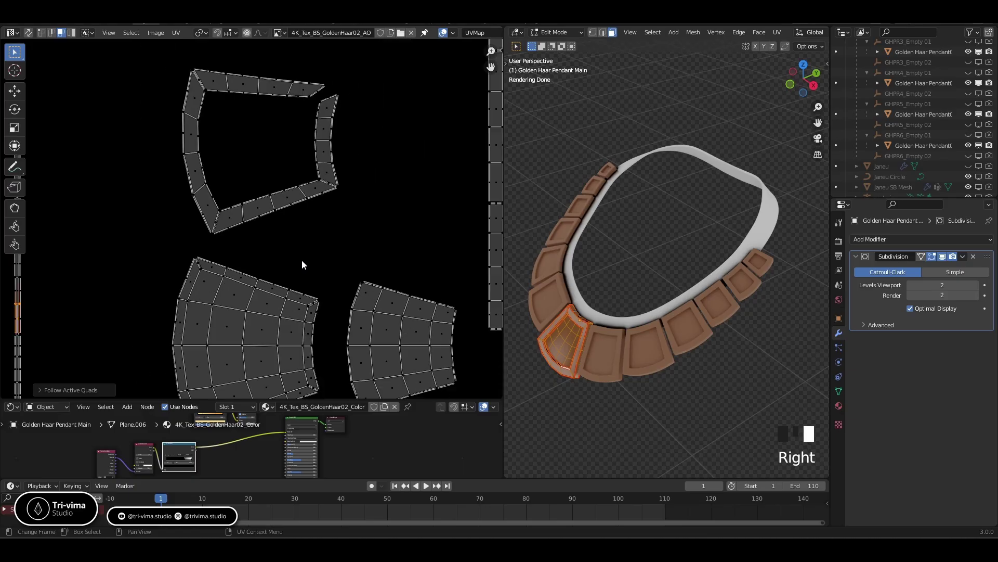
pyautogui.moveTo(302, 265); pyautogui.dragTo(283, 172, button='middle')
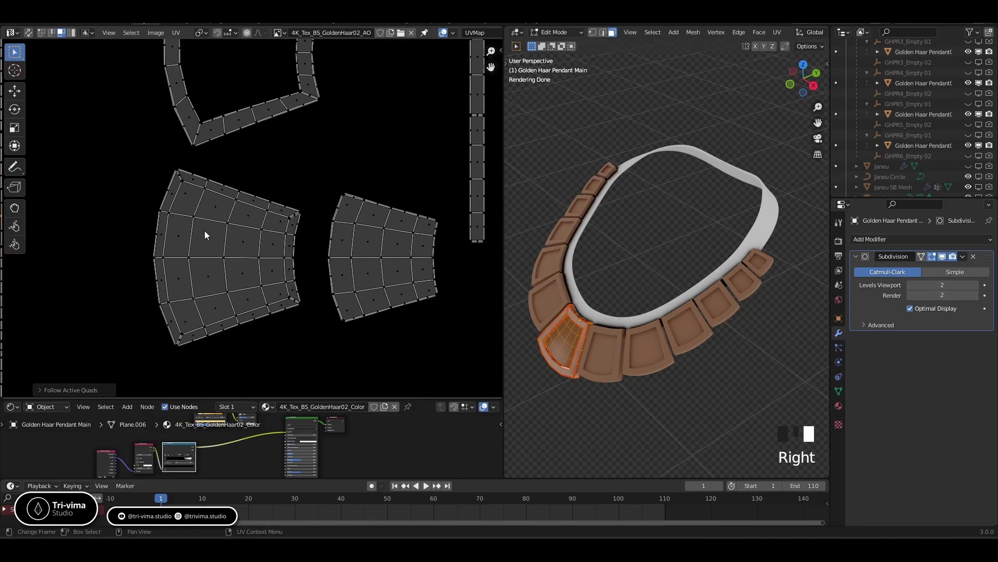
pyautogui.scroll(2, 205, 231)
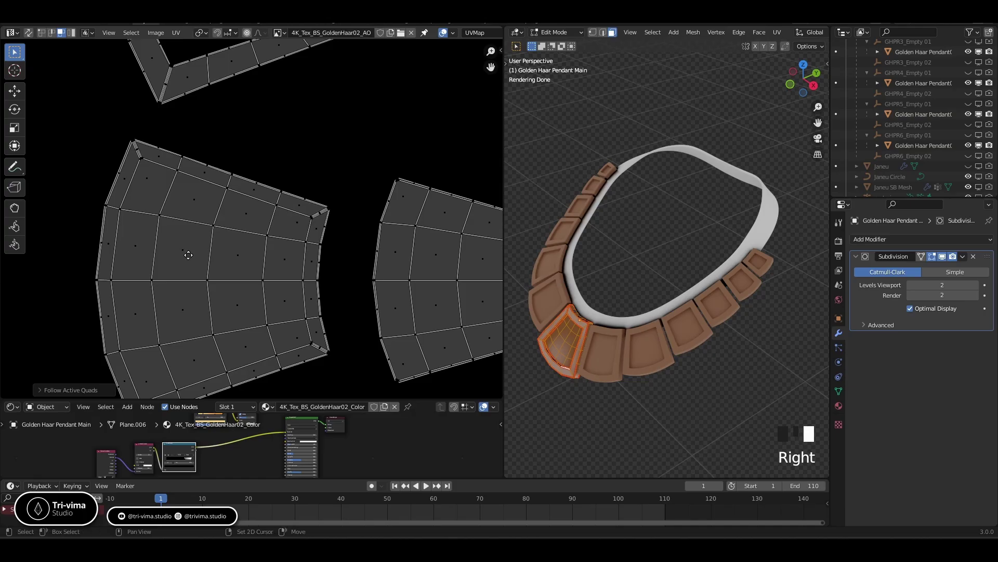
pyautogui.moveTo(194, 251); pyautogui.dragTo(257, 253, button='middle')
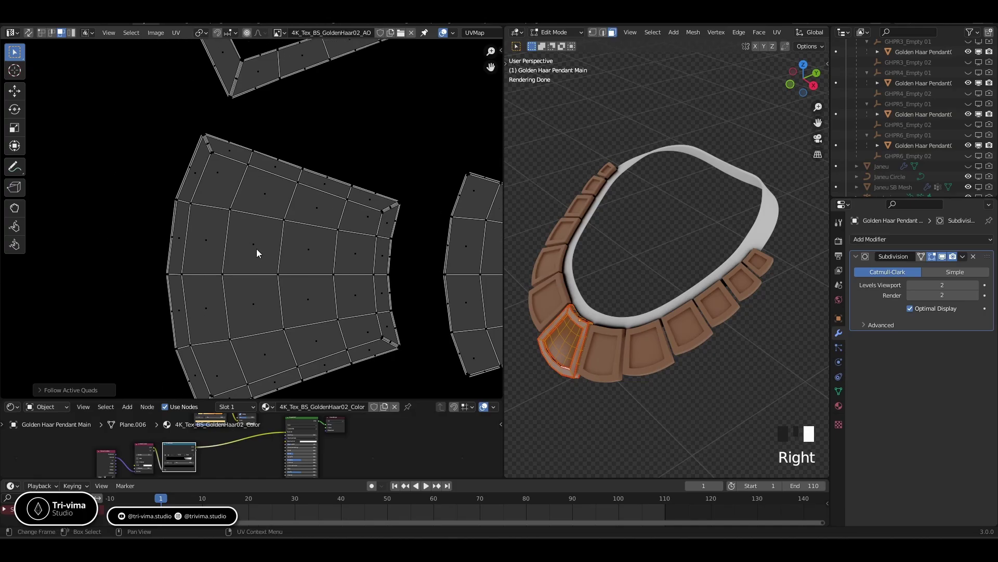
pyautogui.press('2')
pyautogui.click(260, 220)
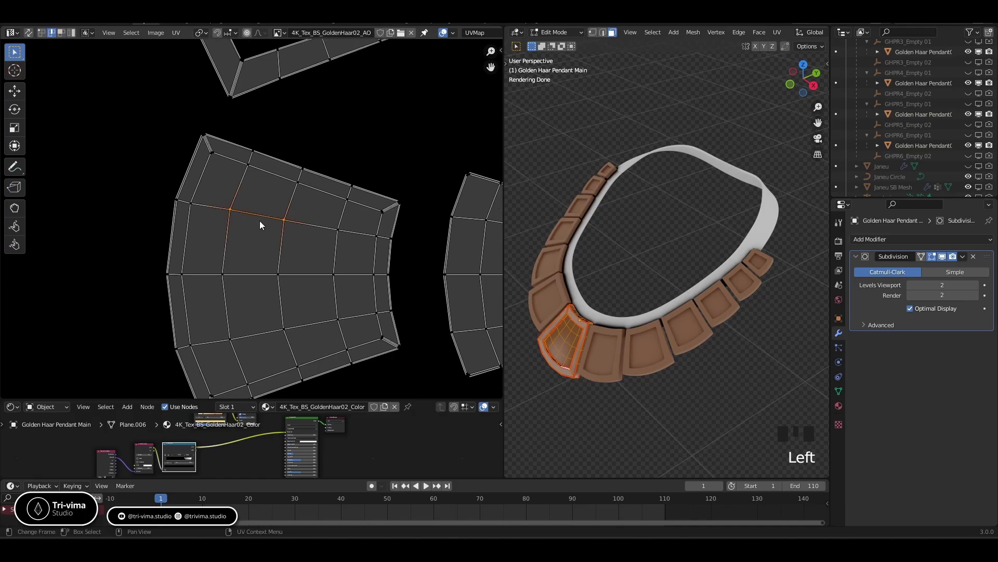
pyautogui.click(311, 229)
pyautogui.press('s')
pyautogui.click(297, 249)
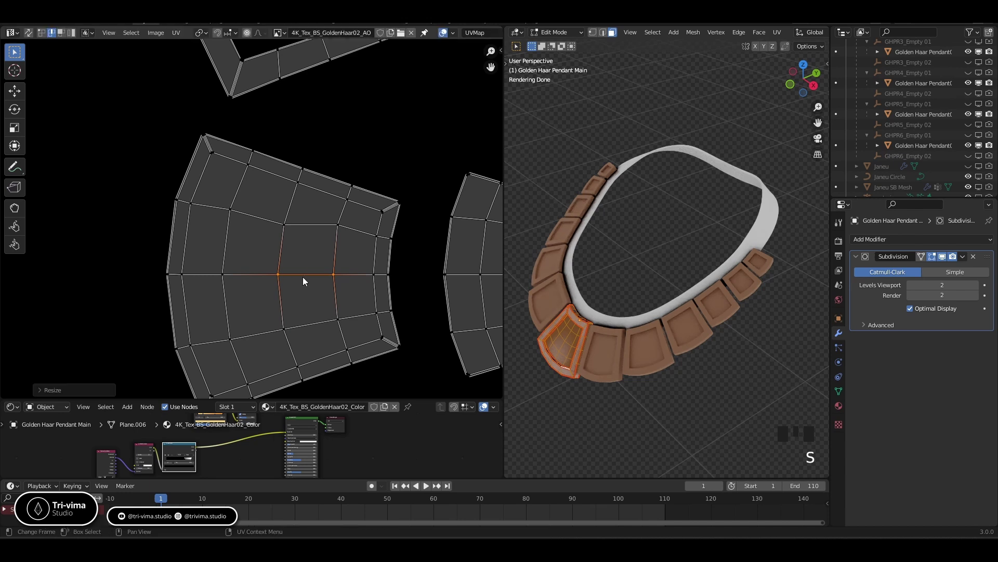
# - Make both side edges of the large fan island's central quad vertical by scaling each to 0 along X
pyautogui.click(335, 249)
pyautogui.press('s')
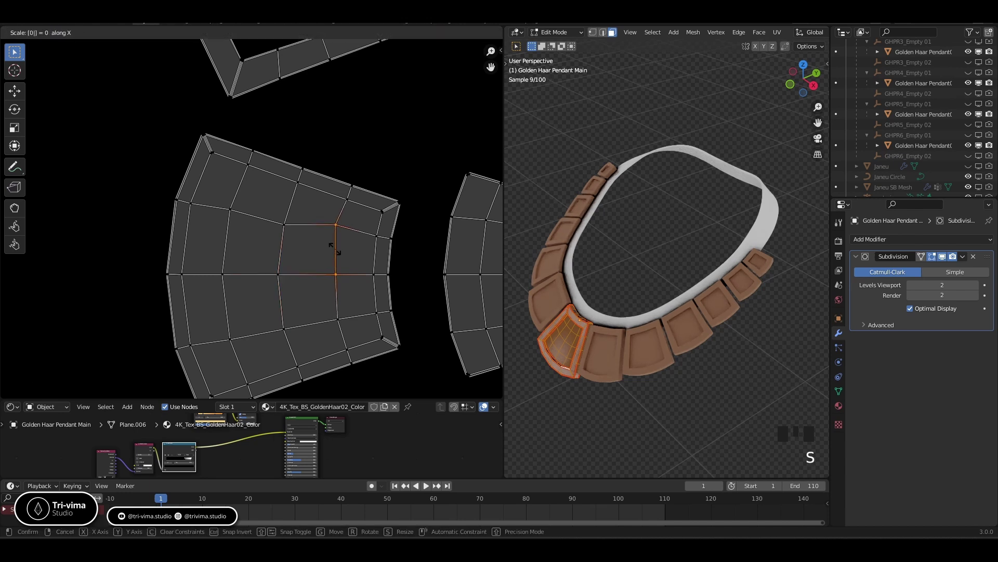
pyautogui.click(279, 255)
pyautogui.click(283, 256)
pyautogui.press('s')
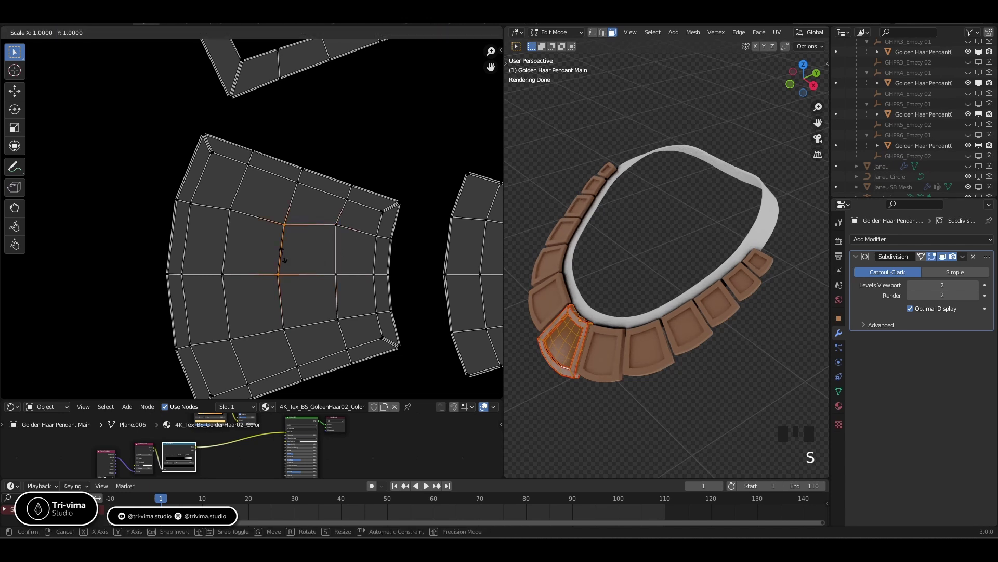
pyautogui.click(283, 255)
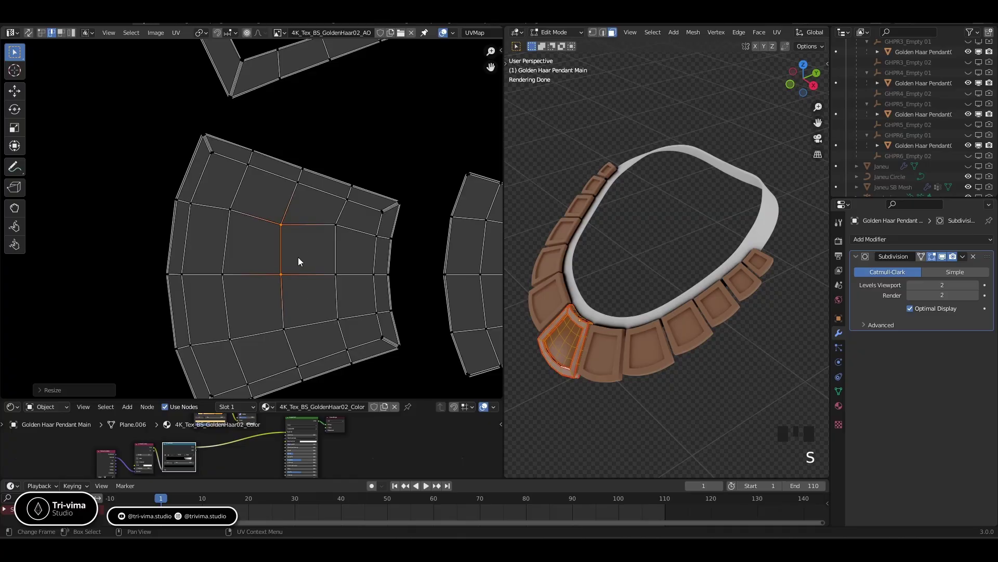
# - Try Follow Active Quads on the large fan-shaped island from its squared central face, and undo it
pyautogui.press('3')
pyautogui.click(301, 257)
pyautogui.moveTo(301, 257); pyautogui.dragTo(299, 257, button='right')
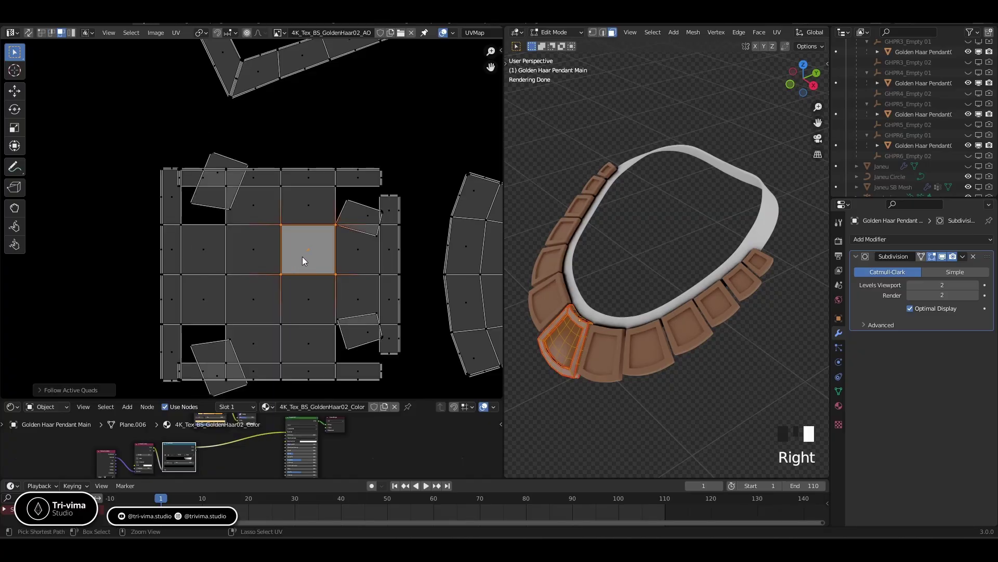
pyautogui.hotkey('ctrl', 'z')
pyautogui.scroll(6, 342, 226)
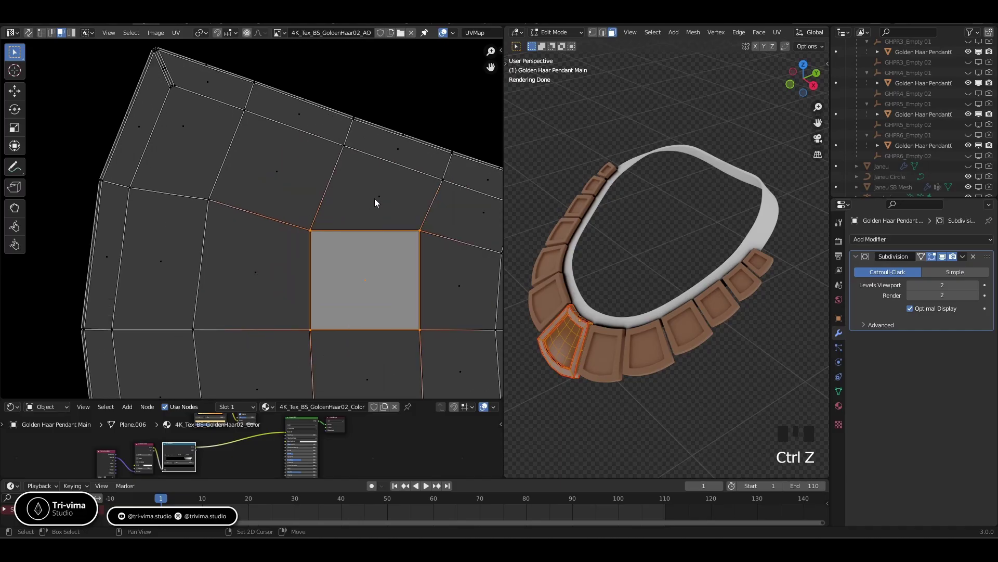
pyautogui.scroll(-4, 366, 188)
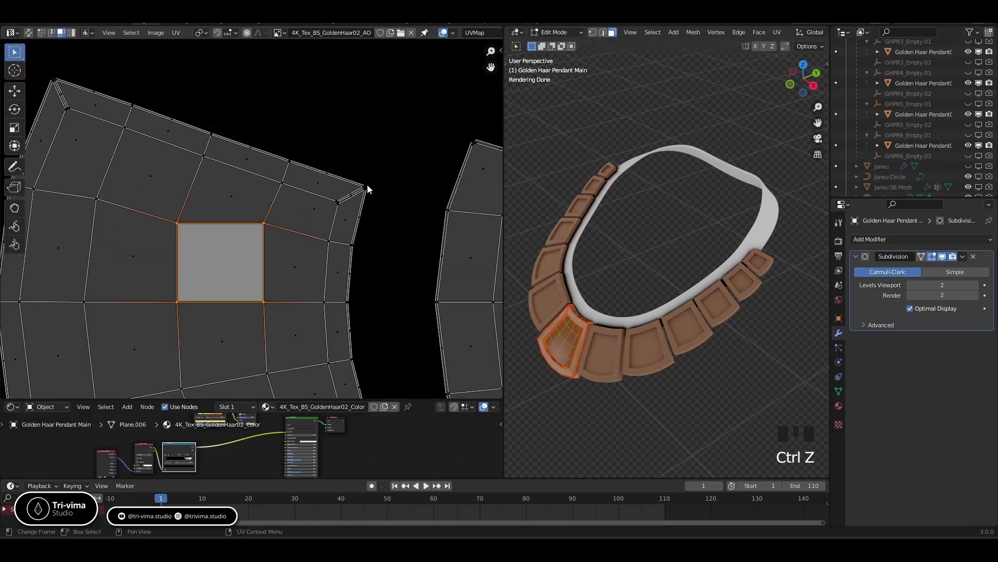
# - Select all the pendant's UV islands, pack them and average their scale
pyautogui.press('Tab')
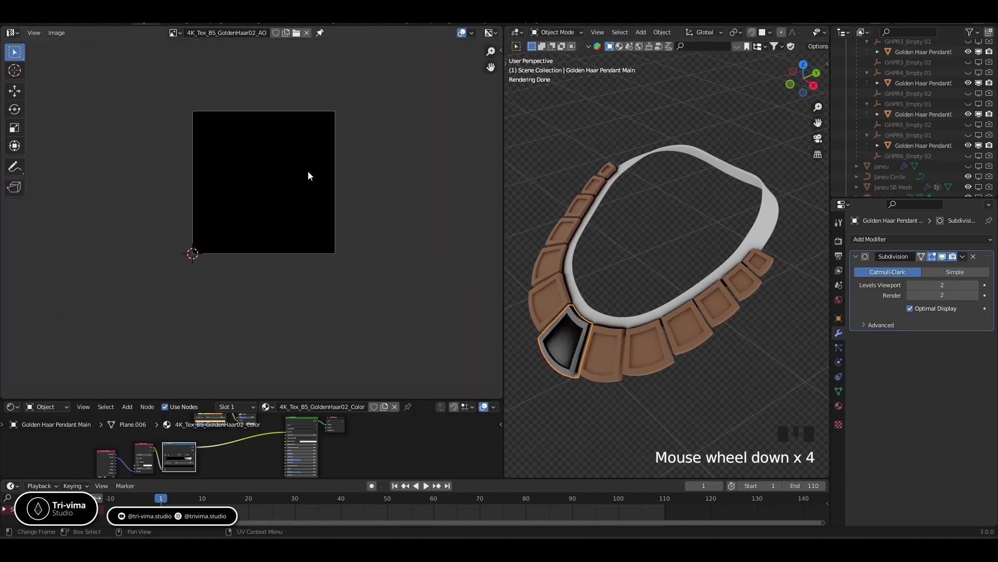
pyautogui.press('Tab')
pyautogui.press('a')
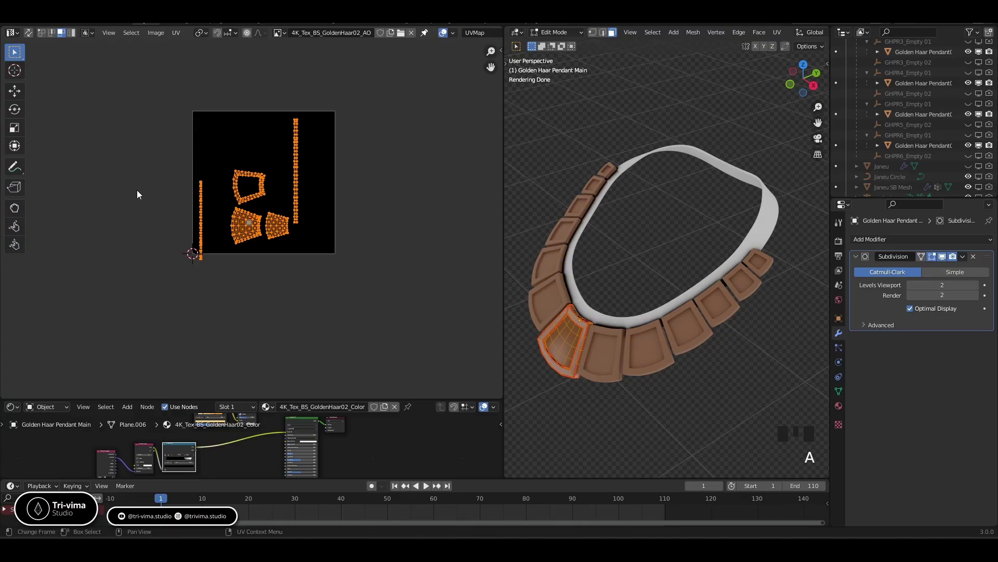
pyautogui.click(172, 33)
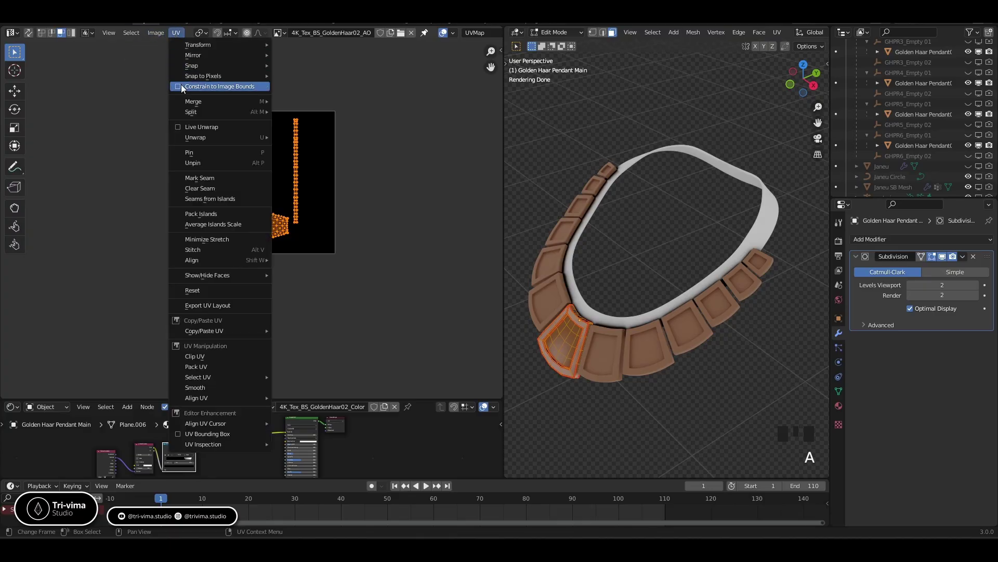
pyautogui.click(189, 214)
pyautogui.click(177, 33)
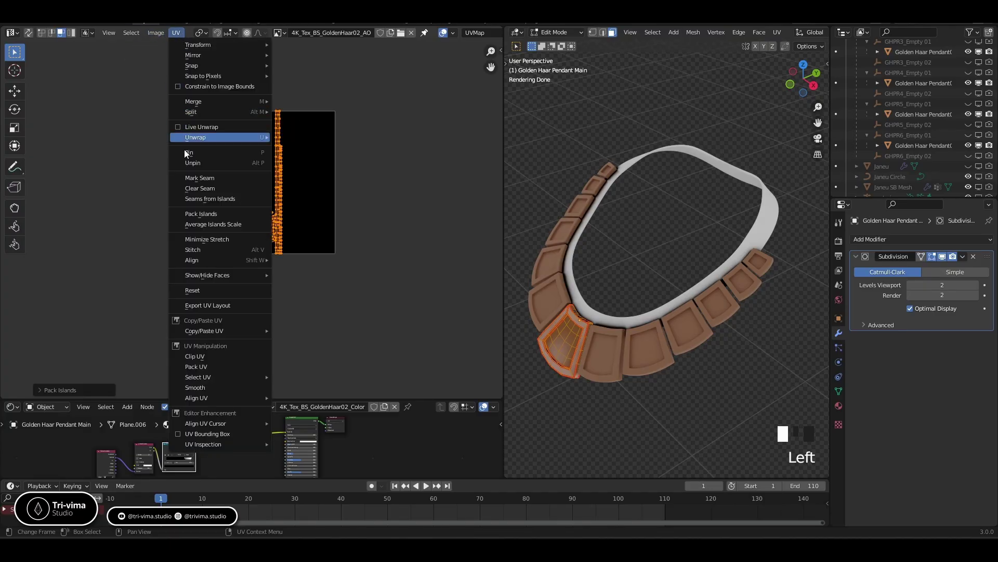
pyautogui.click(191, 224)
# - Pack the selected UV islands again and run Average Islands Scale once more
pyautogui.scroll(3, 241, 280)
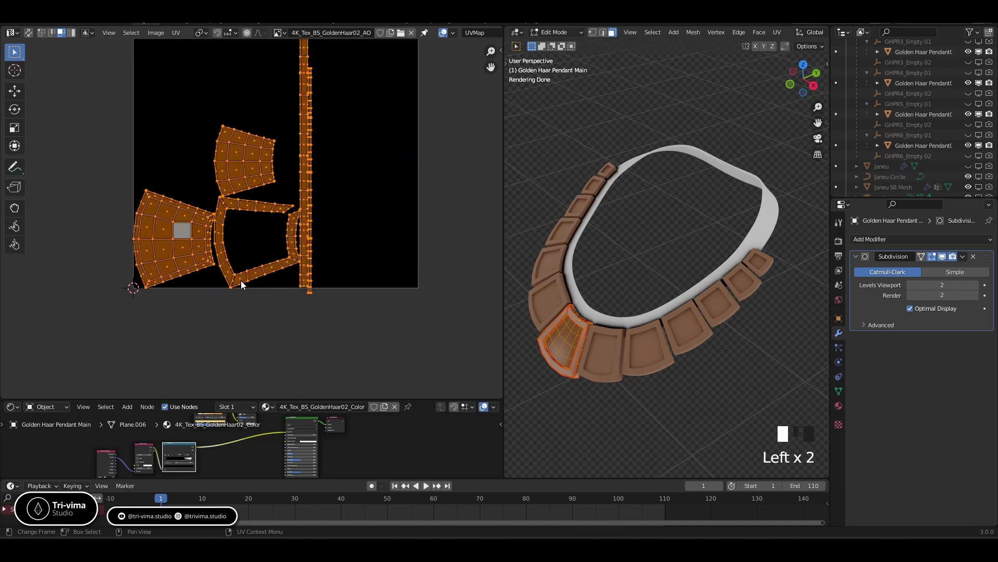
pyautogui.moveTo(235, 295); pyautogui.dragTo(216, 344, button='middle')
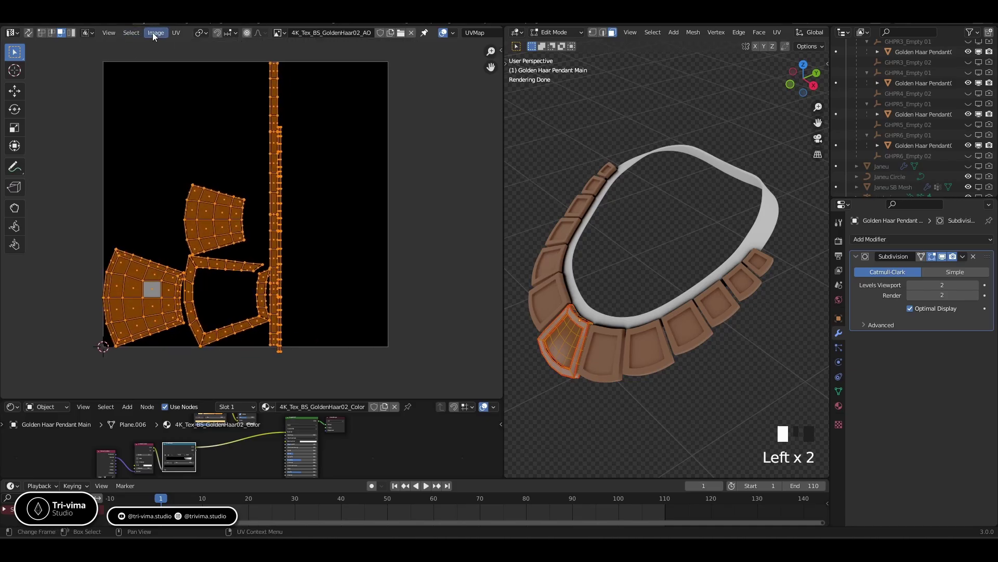
pyautogui.click(173, 32)
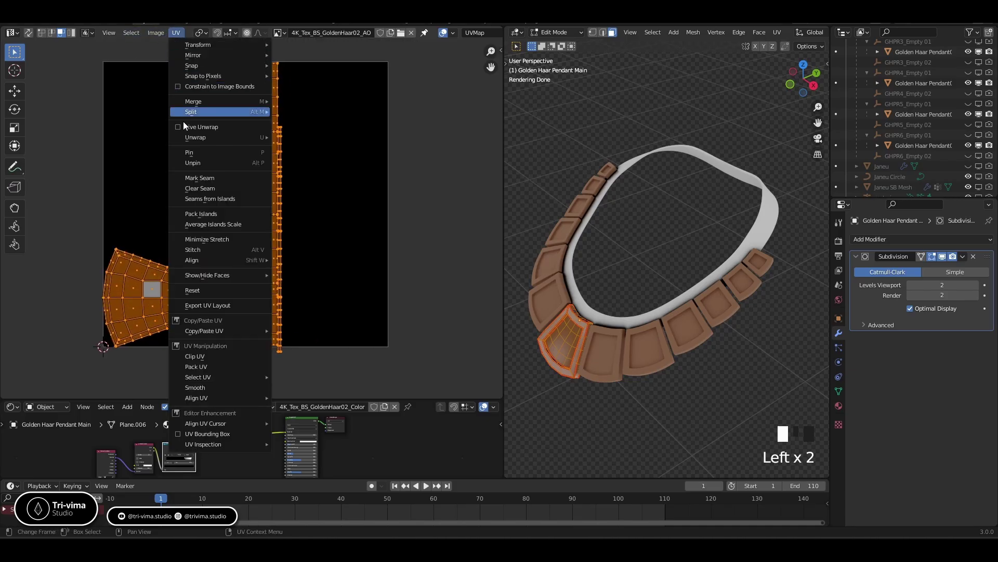
pyautogui.click(188, 213)
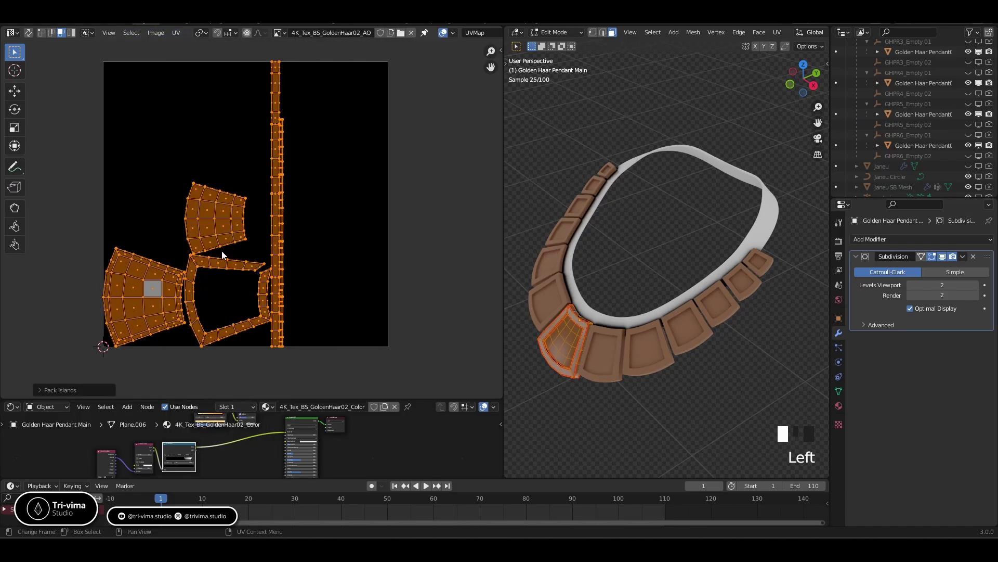
pyautogui.click(176, 32)
pyautogui.click(198, 225)
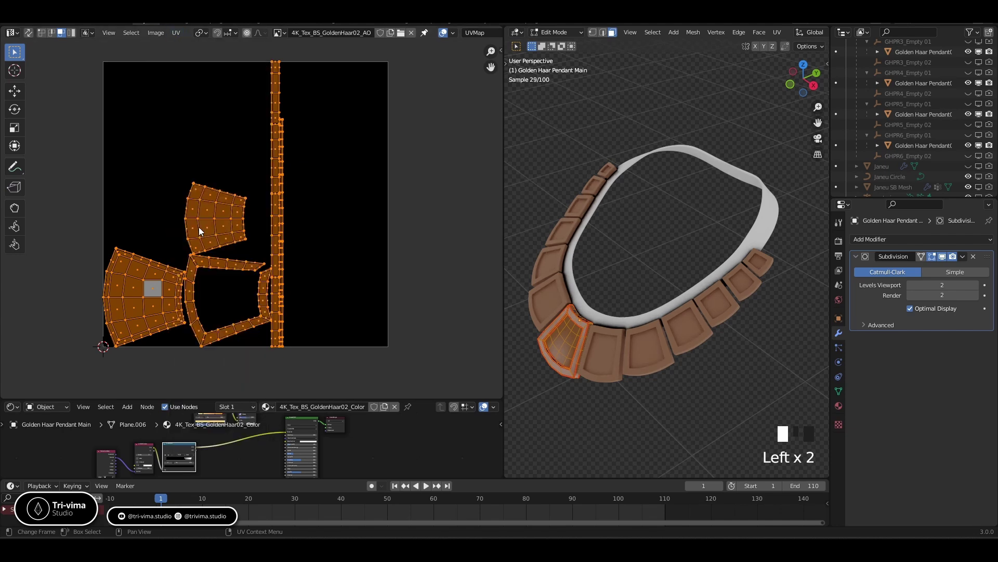
# - Move the shorter, thinner straight UV strip sideways, away from the wider strip
pyautogui.click(284, 229)
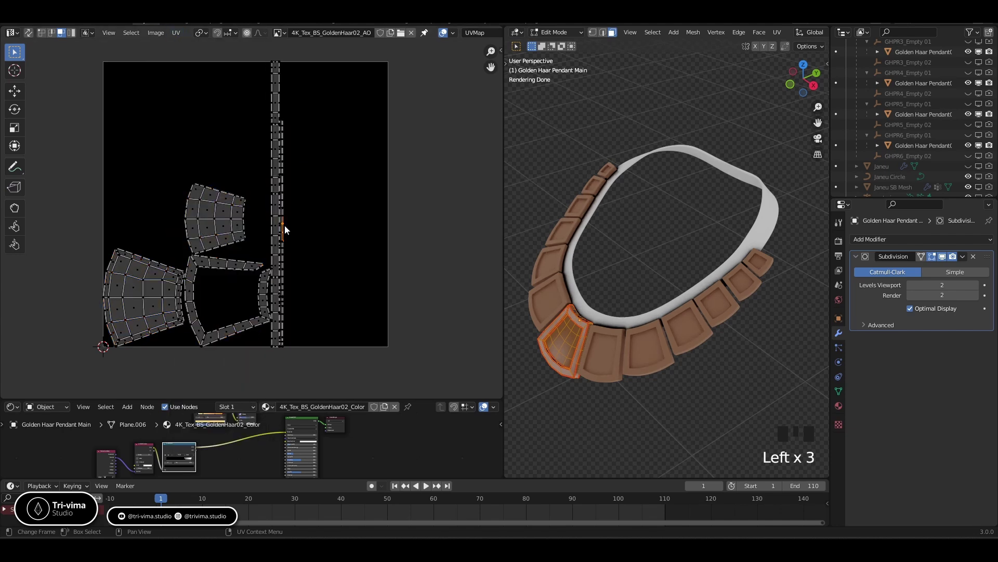
pyautogui.press('l')
pyautogui.press('g')
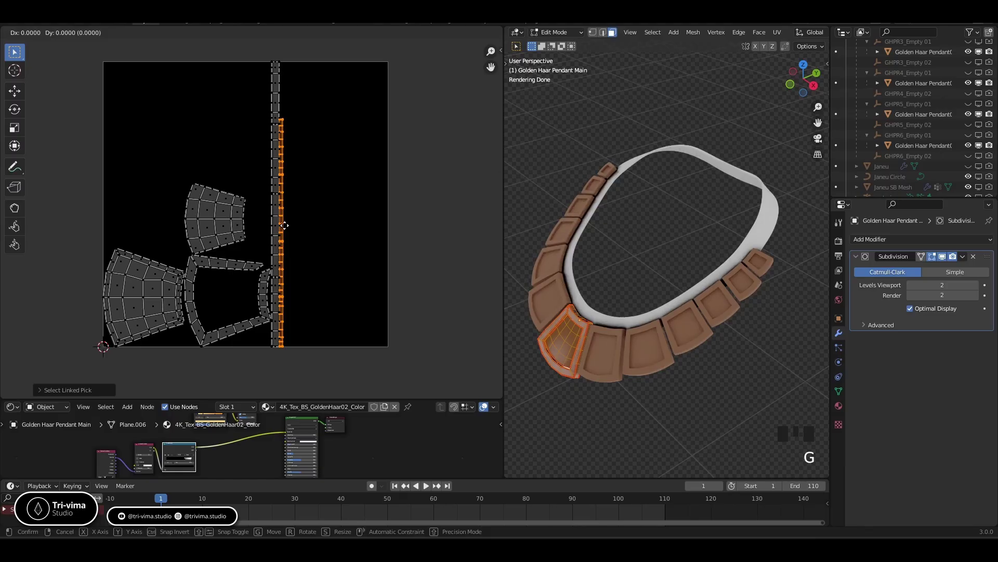
pyautogui.click(295, 224)
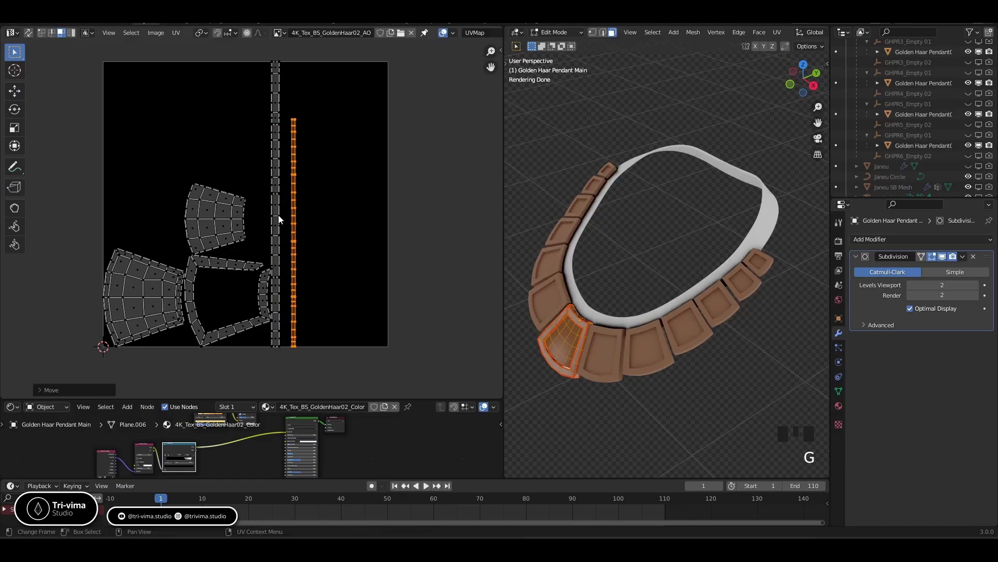
# - Shift the wider straight UV strip along X into the gap between the frame-shaped island and the thin strip
pyautogui.click(278, 214)
pyautogui.press('l')
pyautogui.click(289, 230)
pyautogui.click(273, 229)
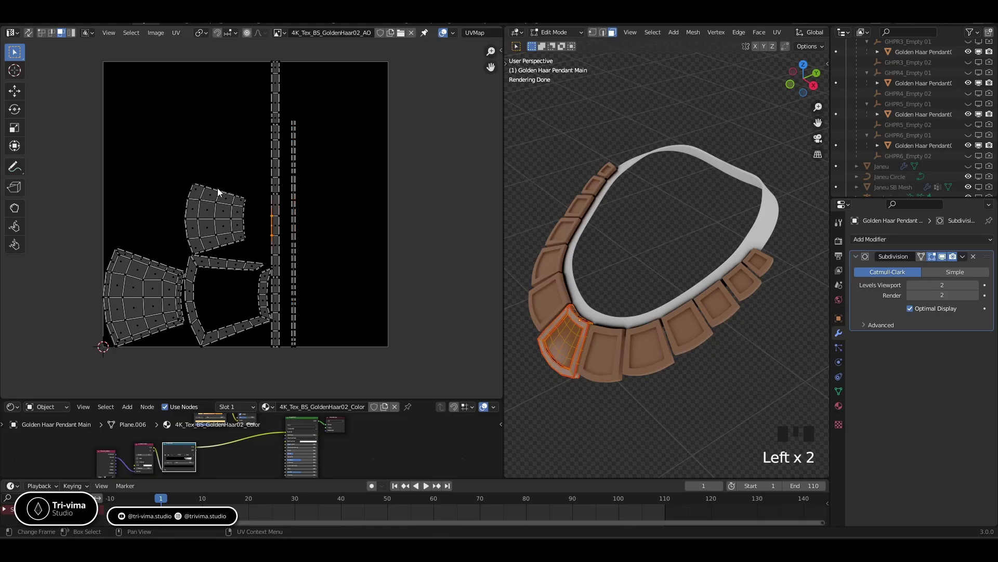
pyautogui.press('l')
pyautogui.press('g')
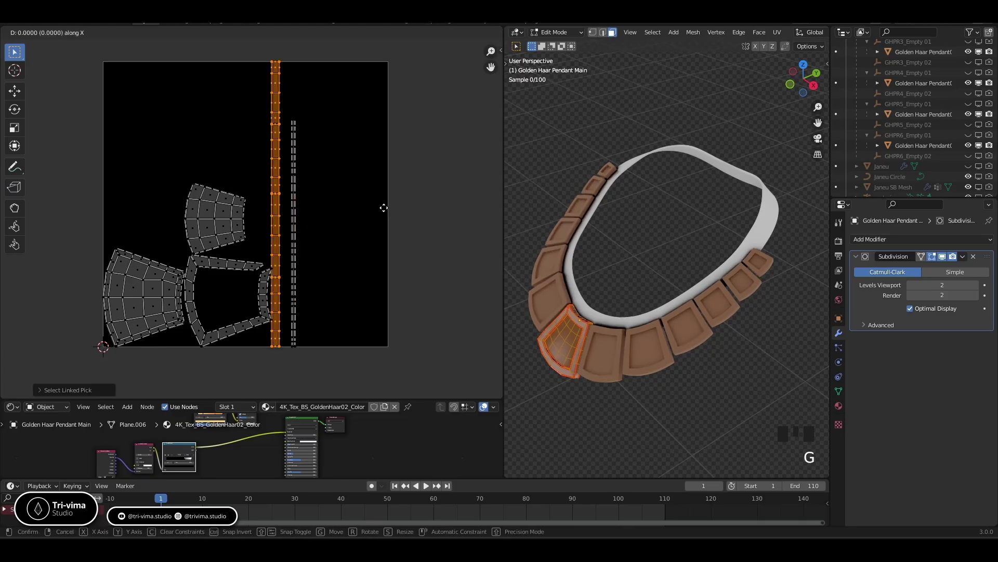
pyautogui.click(390, 208)
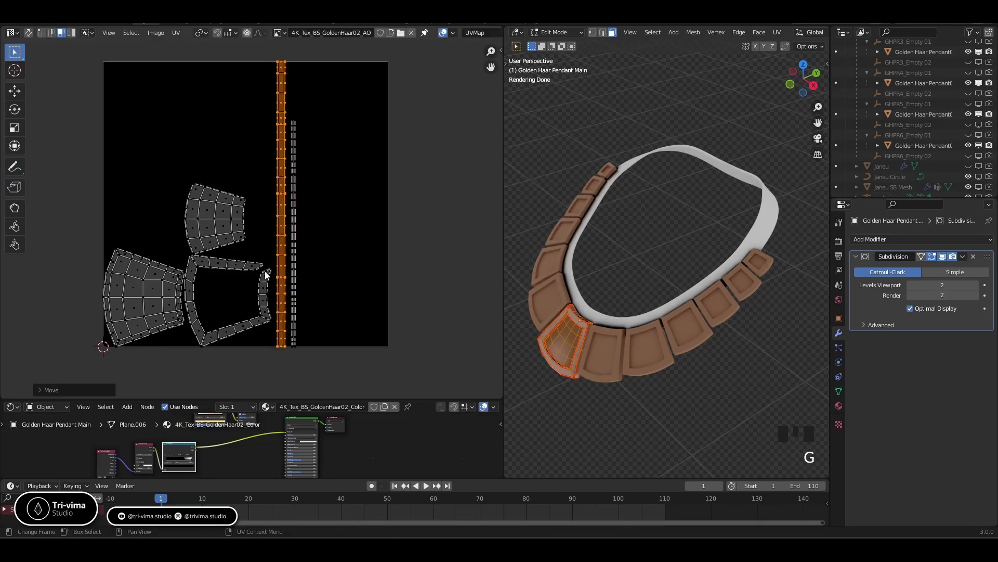
# - Move the large fan-shaped UV island into the empty space above the small fan-shaped island
pyautogui.click(142, 279)
pyautogui.press('l')
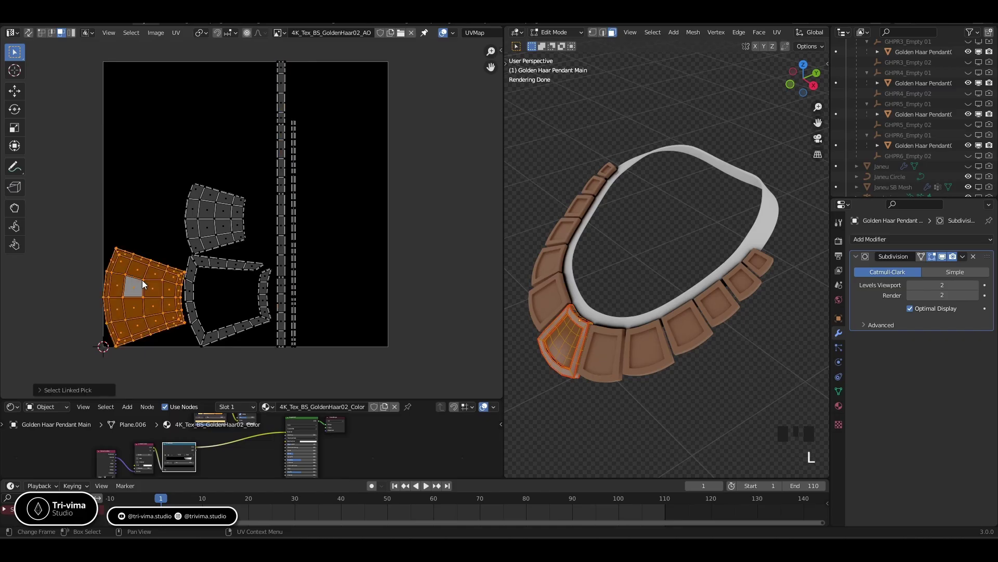
pyautogui.press('g')
pyautogui.click(227, 108)
# - Switch to island selection and move both fan-shaped islands up along Y by about 0.03, away from the frame-shaped island
pyautogui.moveTo(149, 122); pyautogui.dragTo(207, 214)
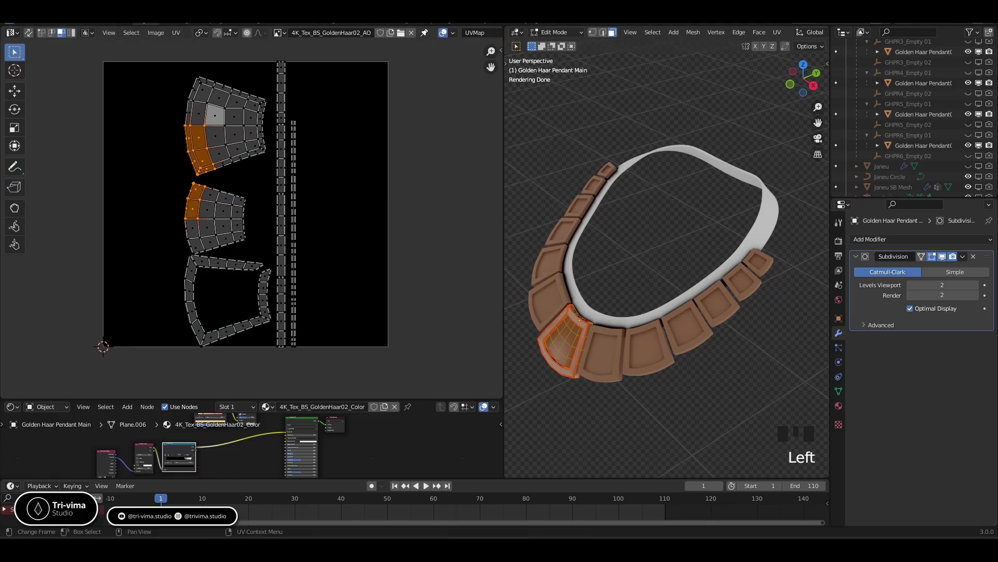
pyautogui.click(72, 32)
pyautogui.moveTo(144, 123); pyautogui.dragTo(214, 223)
pyautogui.press('g')
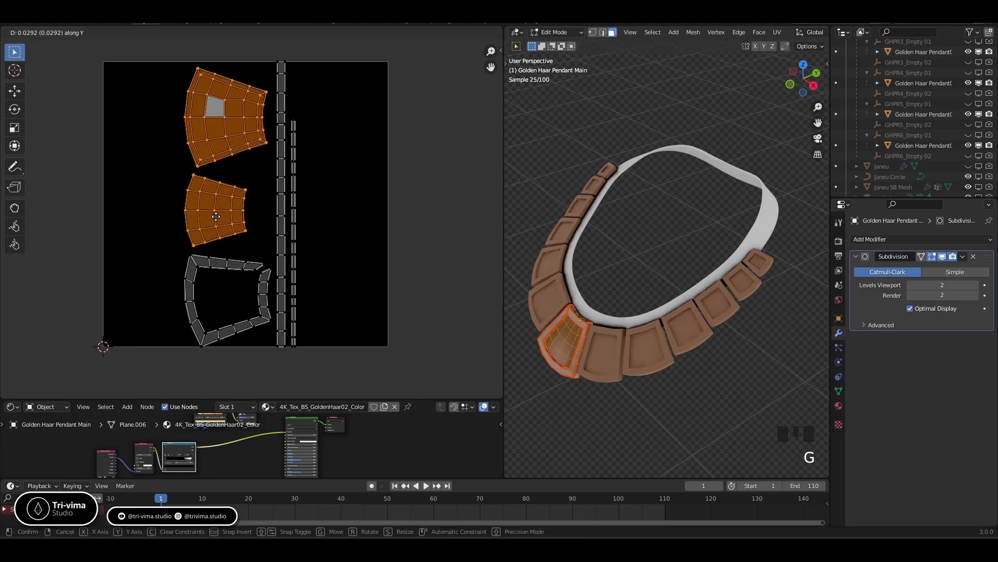
pyautogui.click(215, 223)
# - Move the frame-shaped island and the large fan-shaped island slightly left, away from the long straight strips
pyautogui.click(186, 298)
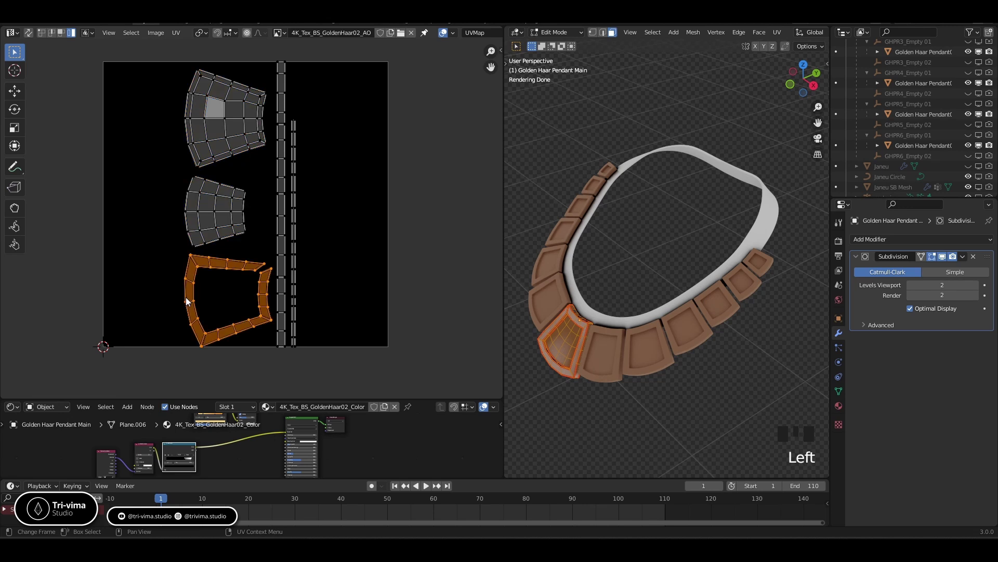
pyautogui.press('g')
pyautogui.click(175, 263)
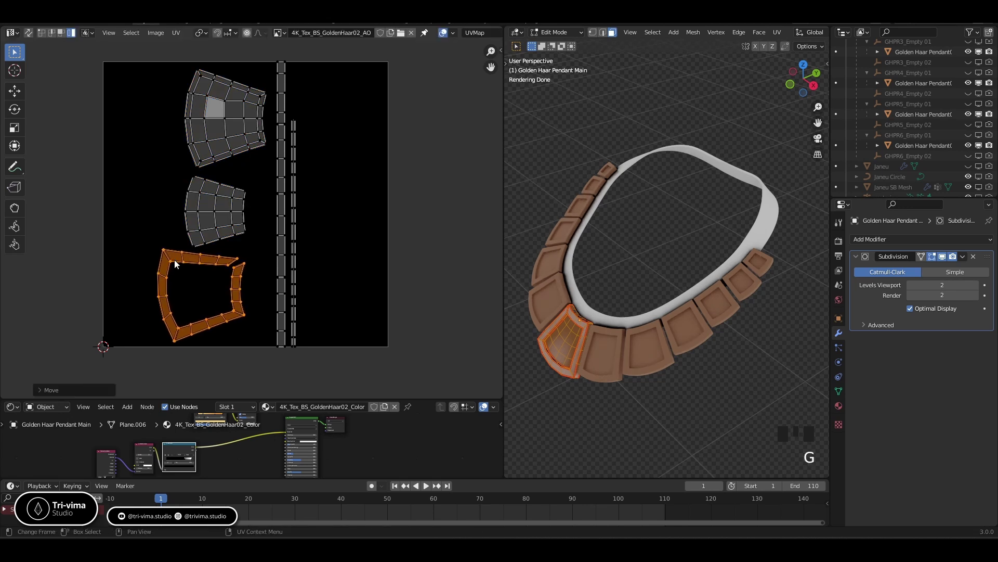
pyautogui.click(205, 138)
pyautogui.press('g')
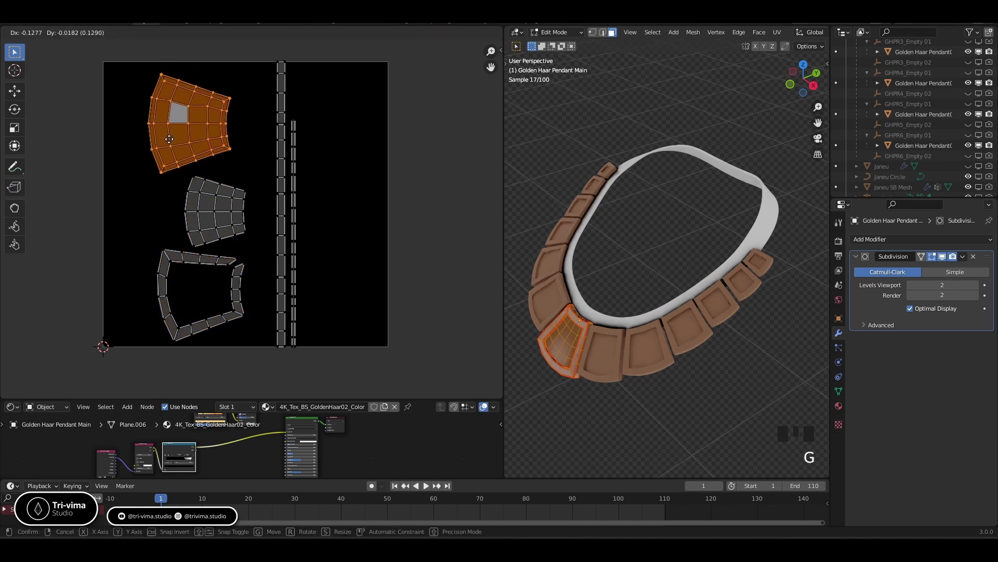
pyautogui.click(163, 139)
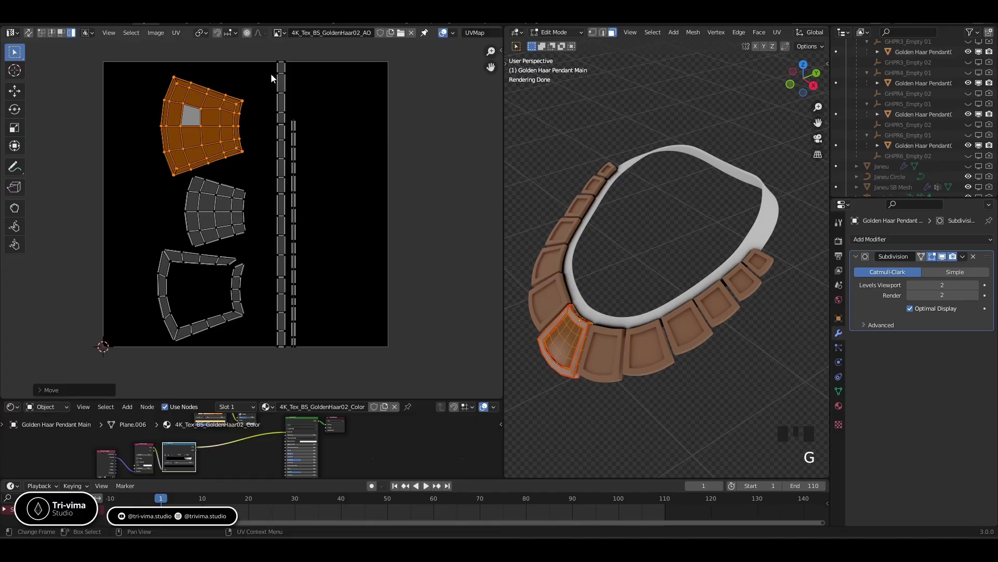
# - Scale all UV islands together to about 0.98 so they leave a margin inside the image bounds
pyautogui.moveTo(139, 61); pyautogui.dragTo(344, 370)
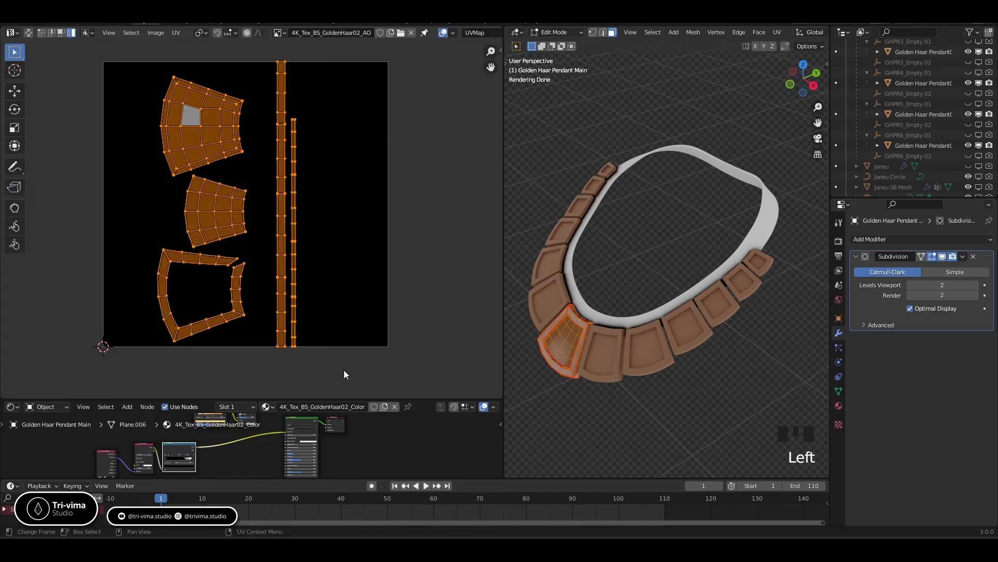
pyautogui.press('s')
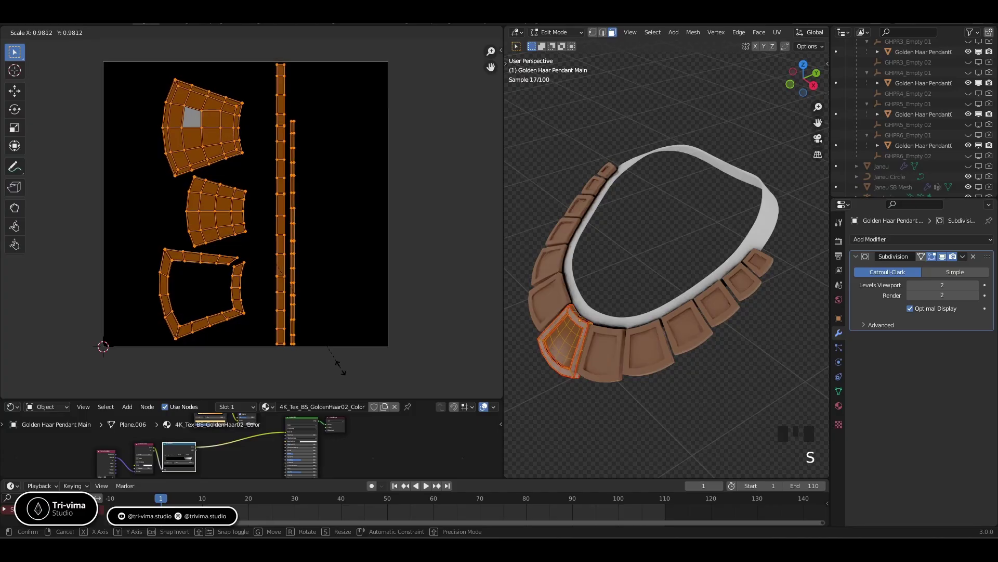
pyautogui.click(338, 344)
pyautogui.click(365, 234)
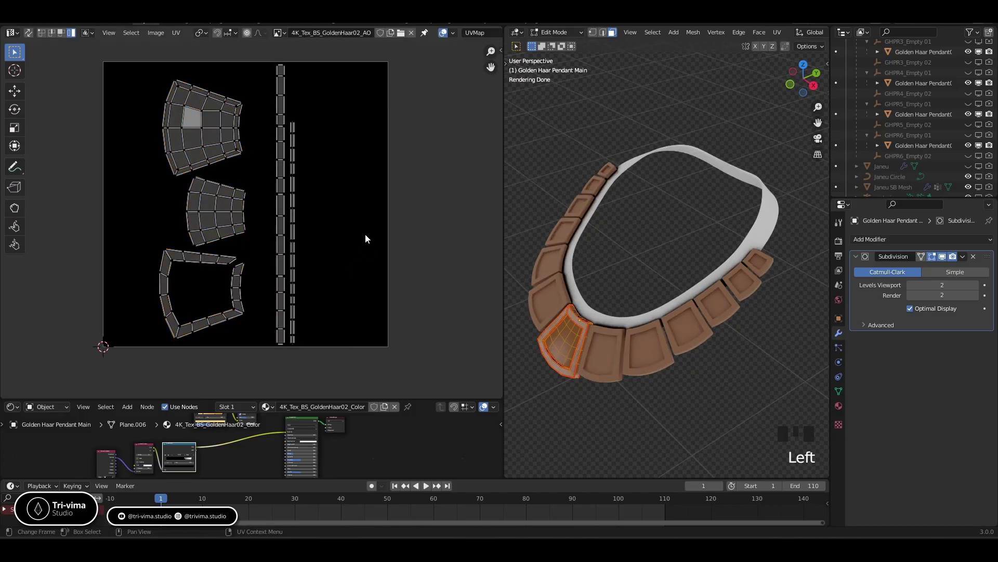
pyautogui.click(178, 32)
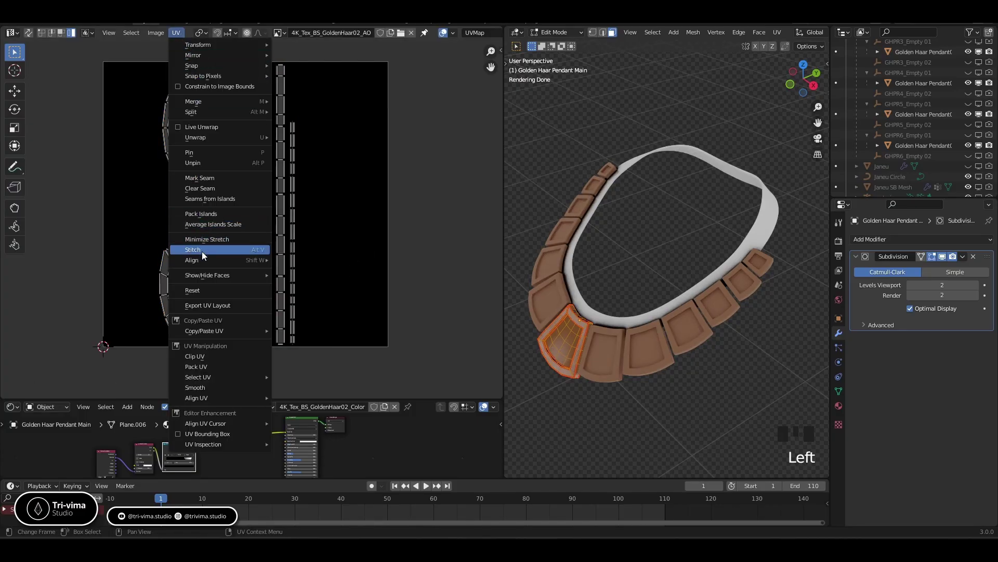
pyautogui.doubleClick(39, 154)
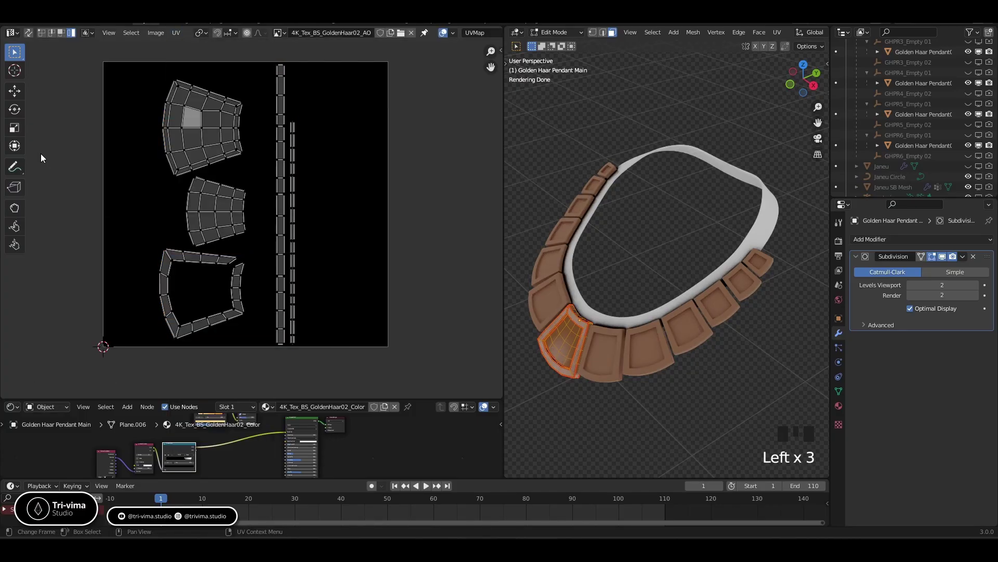
# - Switch to face selection and apply Follow Active Quads to one inner face of the large fan-shaped UV island
pyautogui.click(210, 117)
pyautogui.press('ctrl')
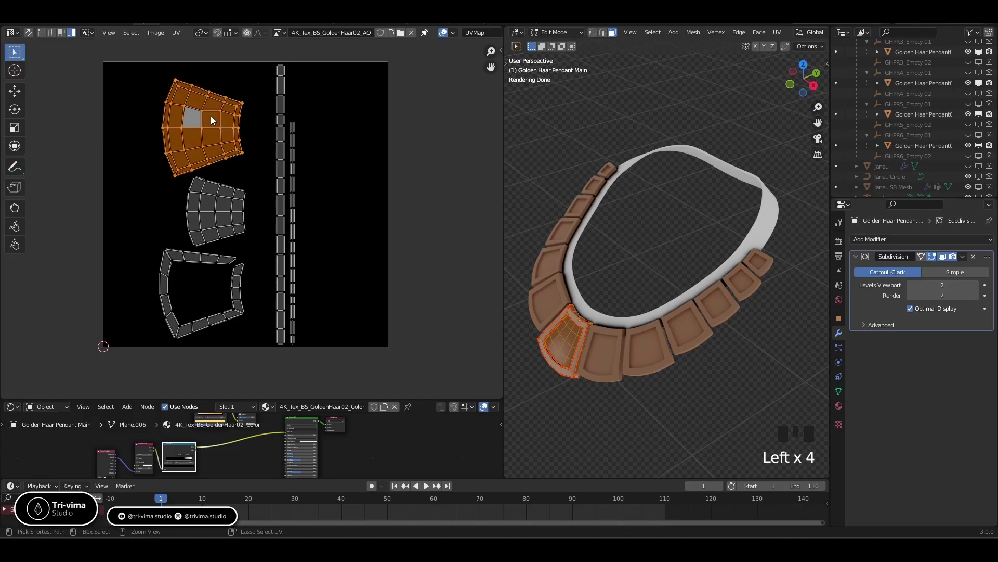
pyautogui.scroll(2, 210, 115)
pyautogui.moveTo(175, 57); pyautogui.dragTo(237, 198, button='middle')
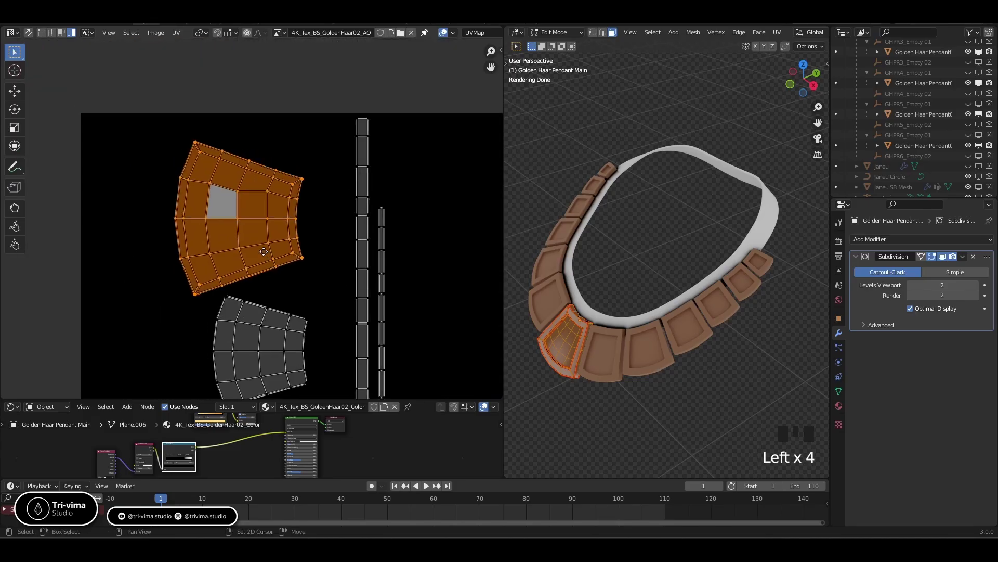
pyautogui.press('3')
pyautogui.click(248, 204)
pyautogui.rightClick(254, 205)
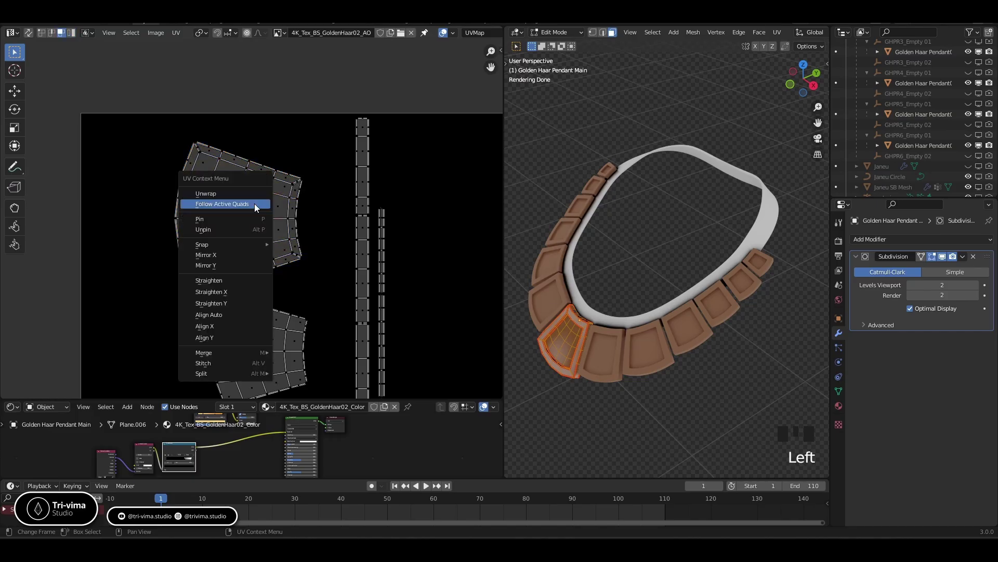
pyautogui.click(251, 207)
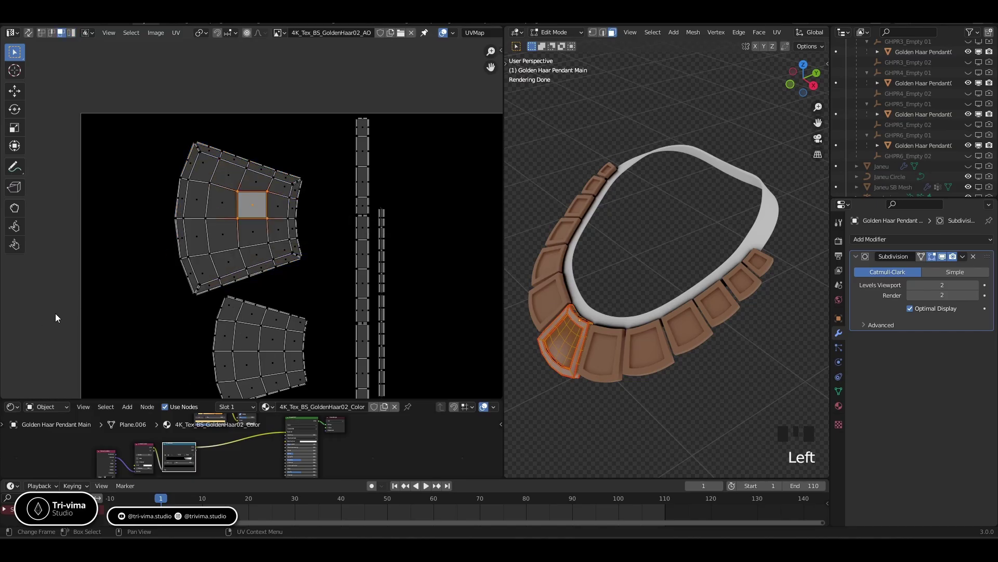
# - In vertex selection, lower the squared face's upper right corner and raise its upper left corner slightly to slant its top edge
pyautogui.scroll(2, 183, 230)
pyautogui.press('1')
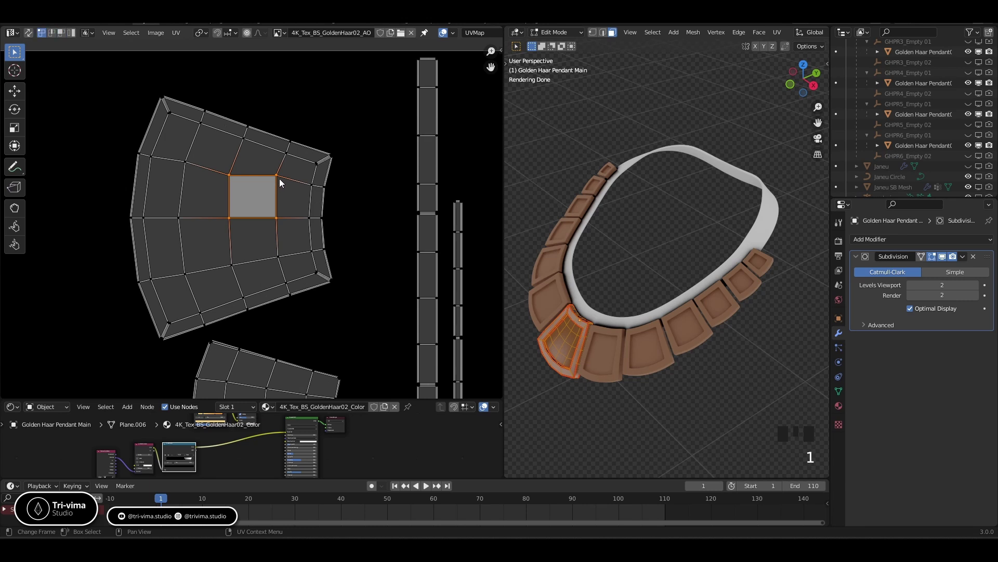
pyautogui.click(279, 179)
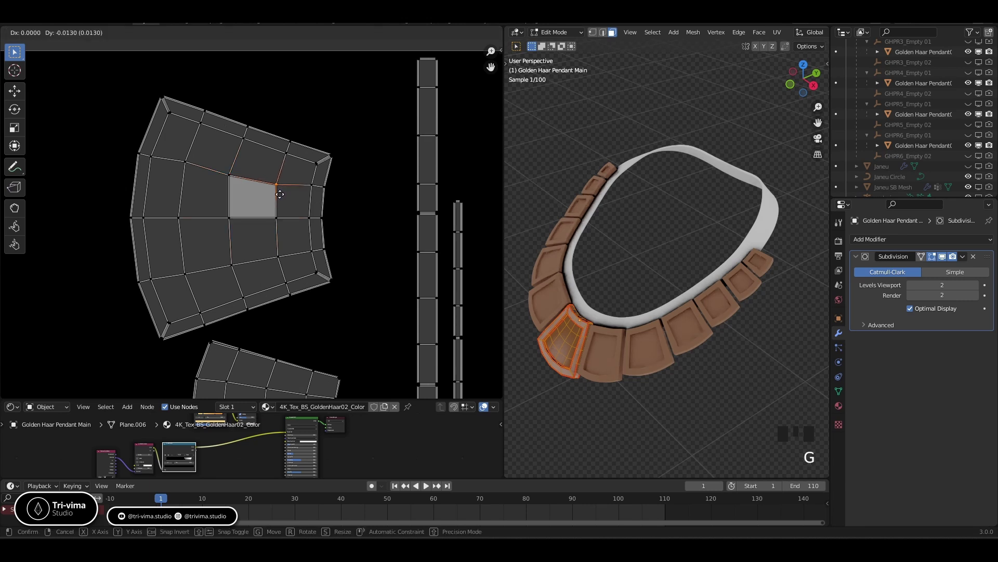
pyautogui.click(278, 195)
pyautogui.click(229, 176)
pyautogui.press('g')
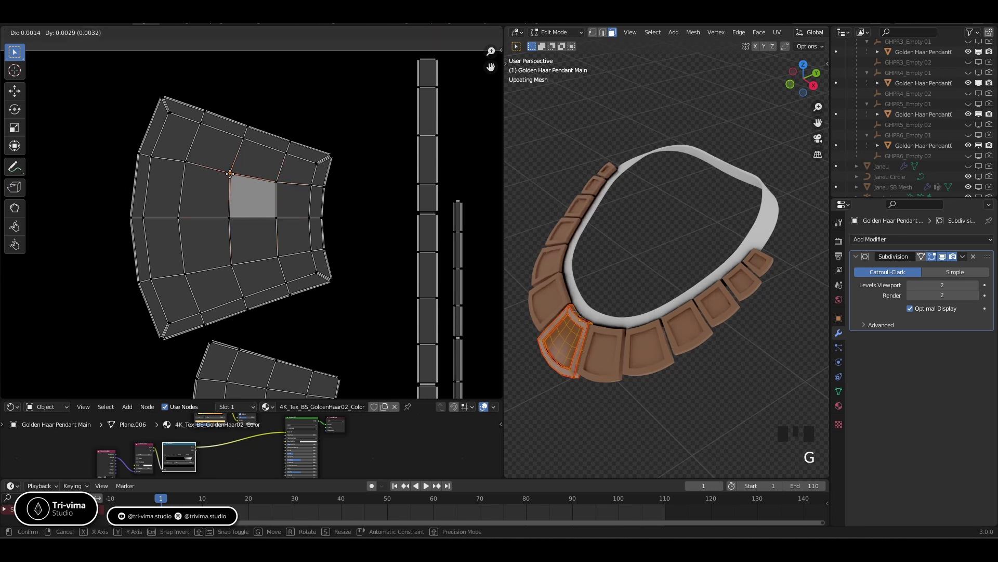
pyautogui.click(230, 174)
# - Fine-tune both upper corner vertices of that face so its top edge continues the fan's grid line
pyautogui.click(276, 182)
pyautogui.press('g')
pyautogui.click(276, 180)
pyautogui.click(229, 171)
pyautogui.press('g')
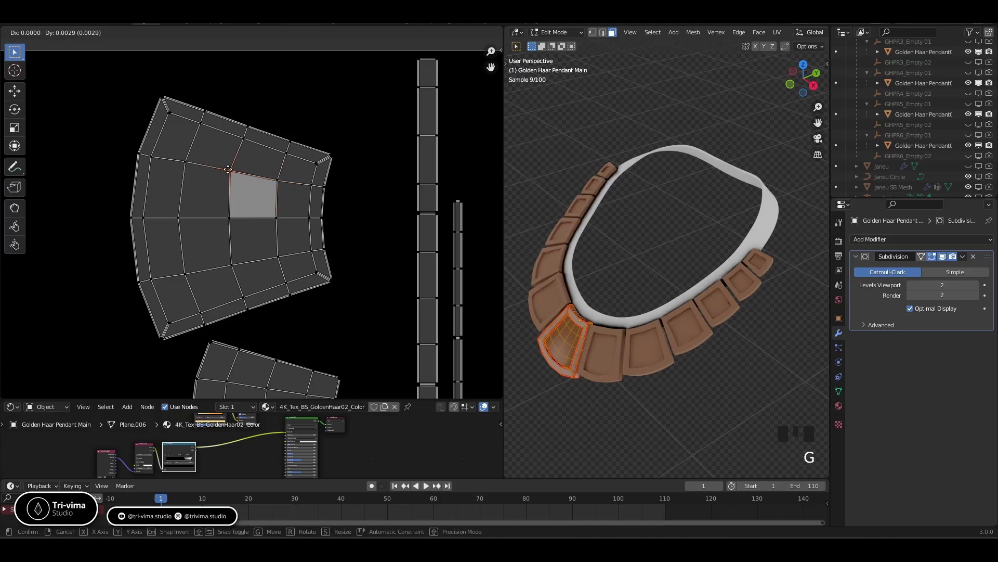
pyautogui.click(229, 169)
pyautogui.click(278, 183)
pyautogui.press('g')
pyautogui.click(280, 183)
# - Shift the face's two lower corner vertices slightly left and readjust its upper right vertex to match the fan's taper
pyautogui.click(229, 218)
pyautogui.press('g')
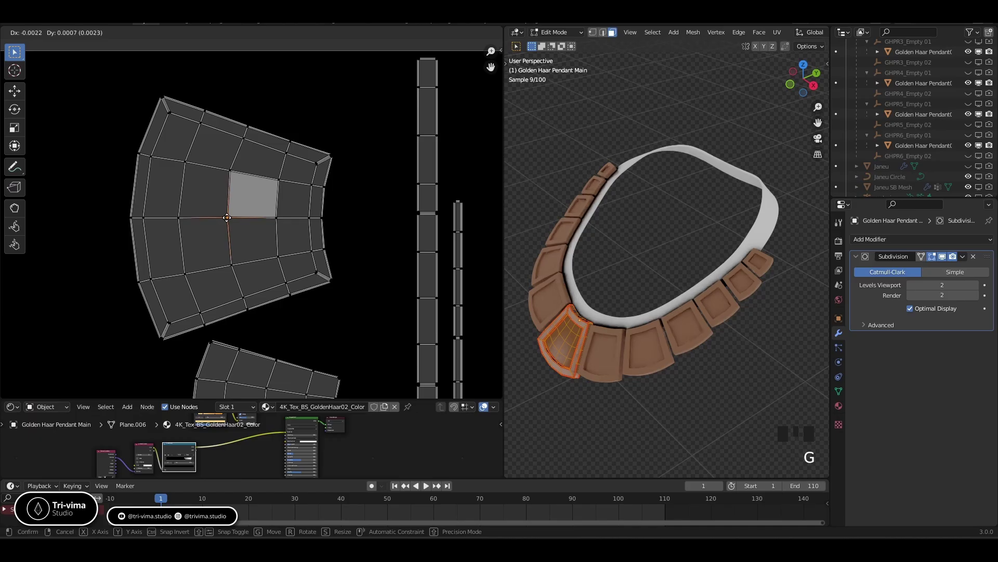
pyautogui.click(225, 222)
pyautogui.click(276, 218)
pyautogui.press('g')
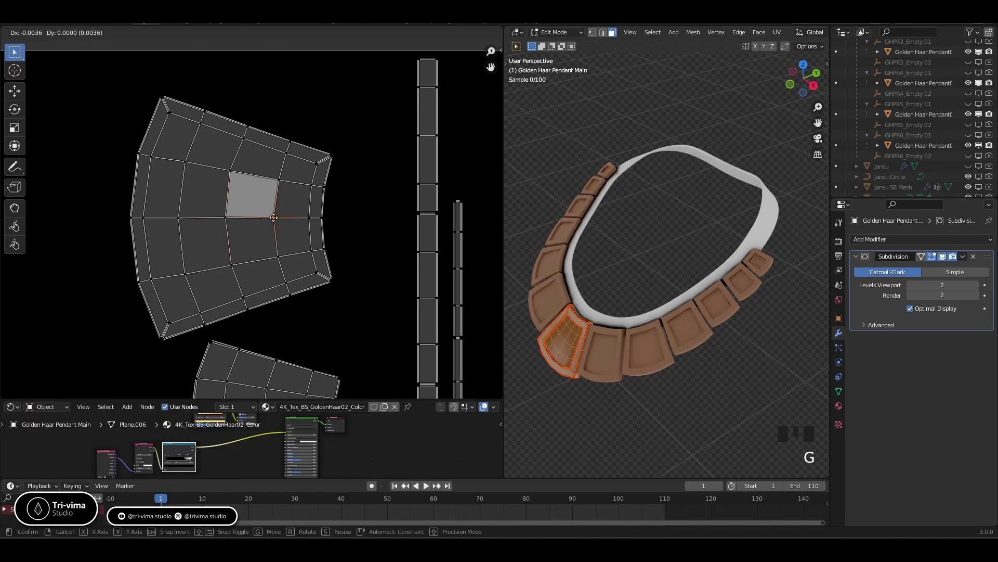
pyautogui.click(273, 217)
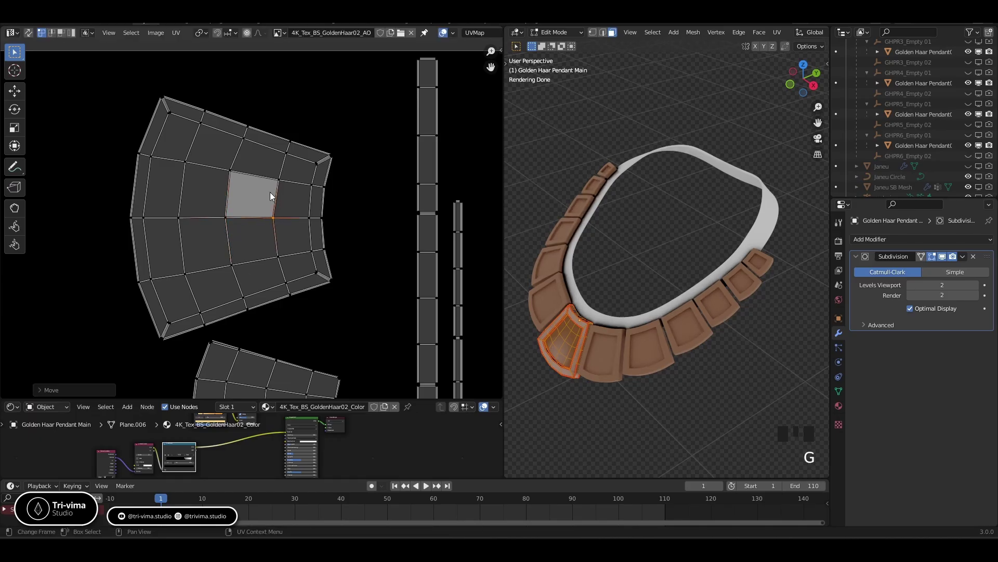
pyautogui.click(279, 180)
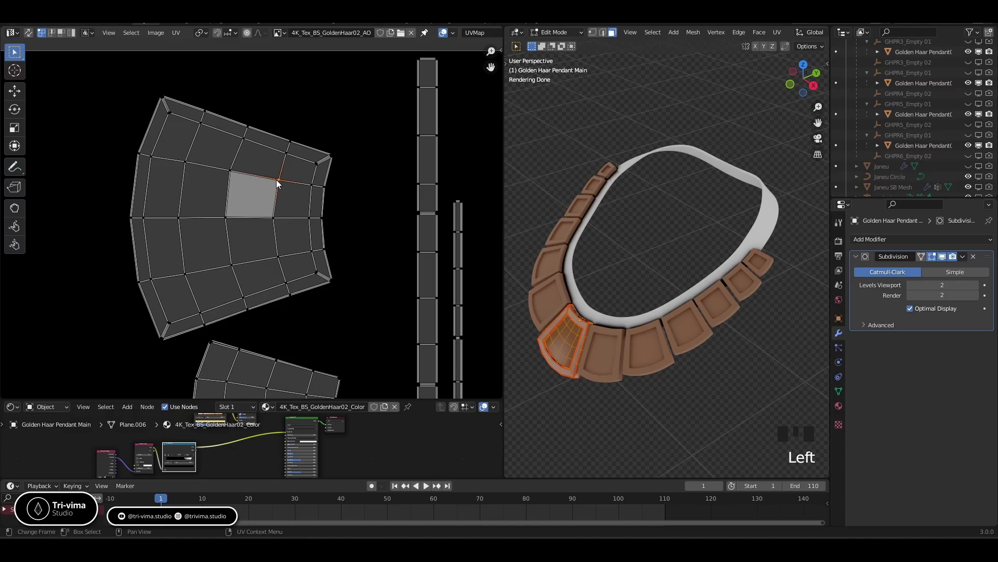
pyautogui.press('g')
pyautogui.click(276, 180)
pyautogui.scroll(-3, 257, 198)
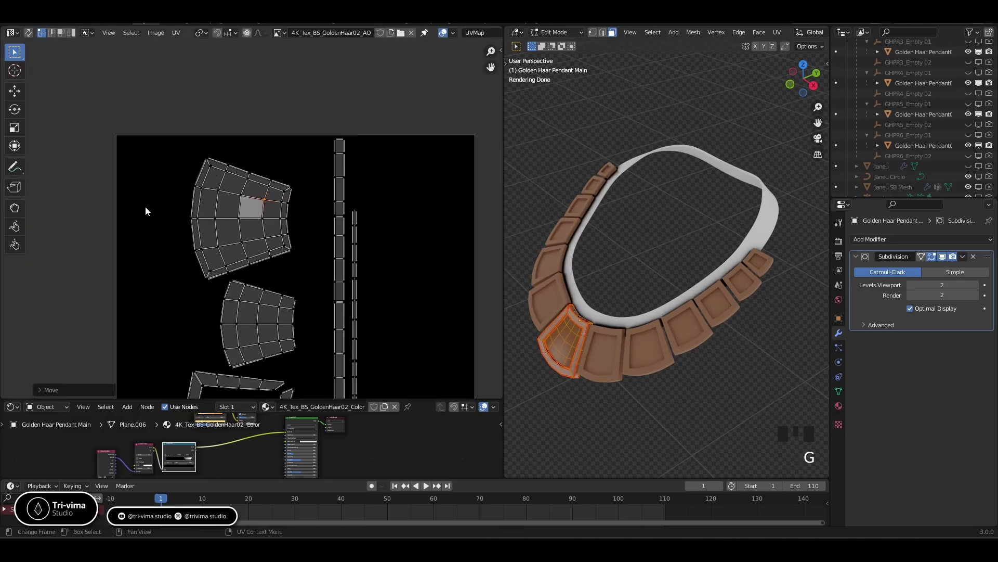
pyautogui.scroll(-4, 146, 206)
pyautogui.click(176, 32)
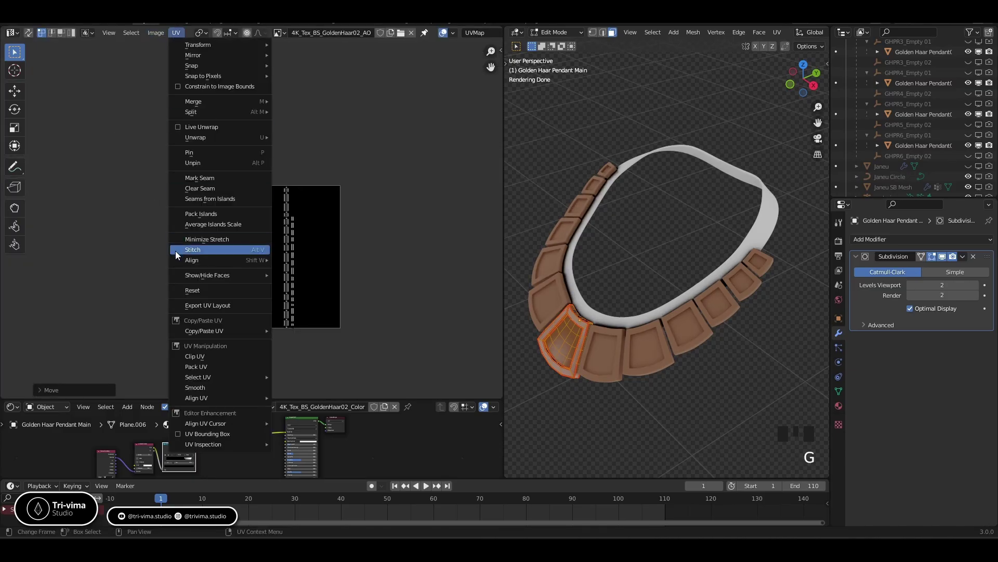
pyautogui.doubleClick(331, 32)
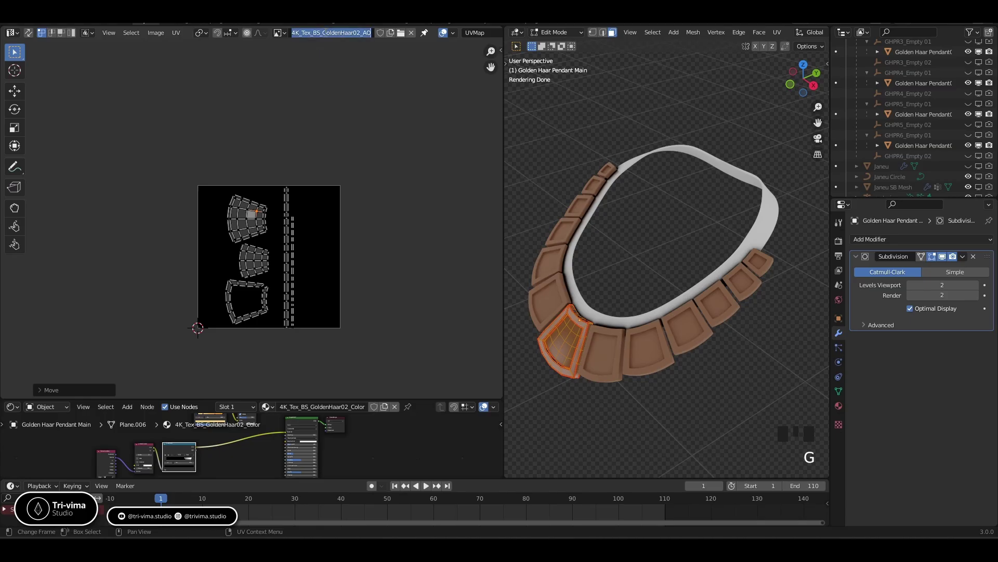
pyautogui.doubleClick(119, 162)
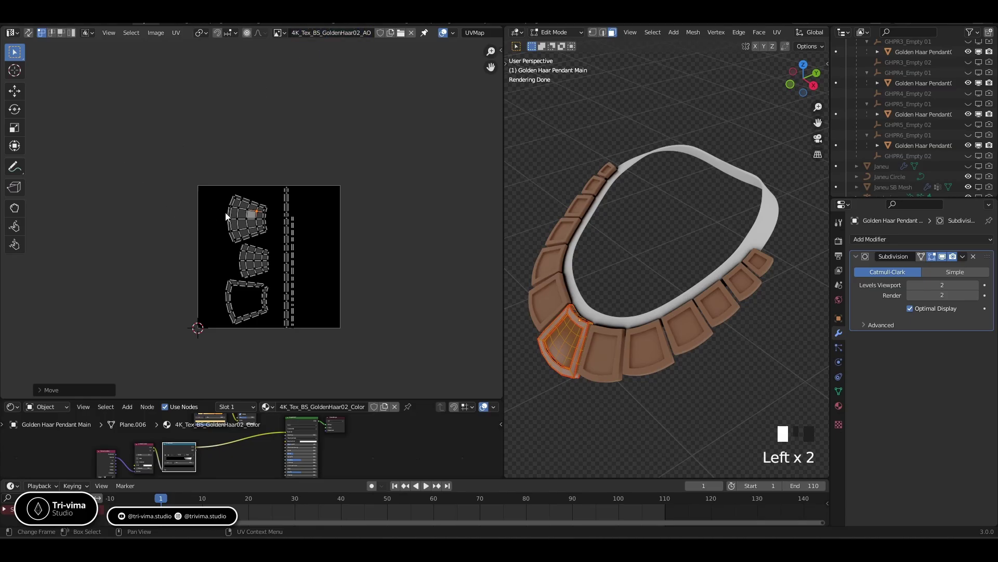
# - Copy the material name 4K_Tex_BS_GoldenHaar02_Color from the shader editor
pyautogui.doubleClick(326, 406)
pyautogui.hotkey('ctrl', 'c')
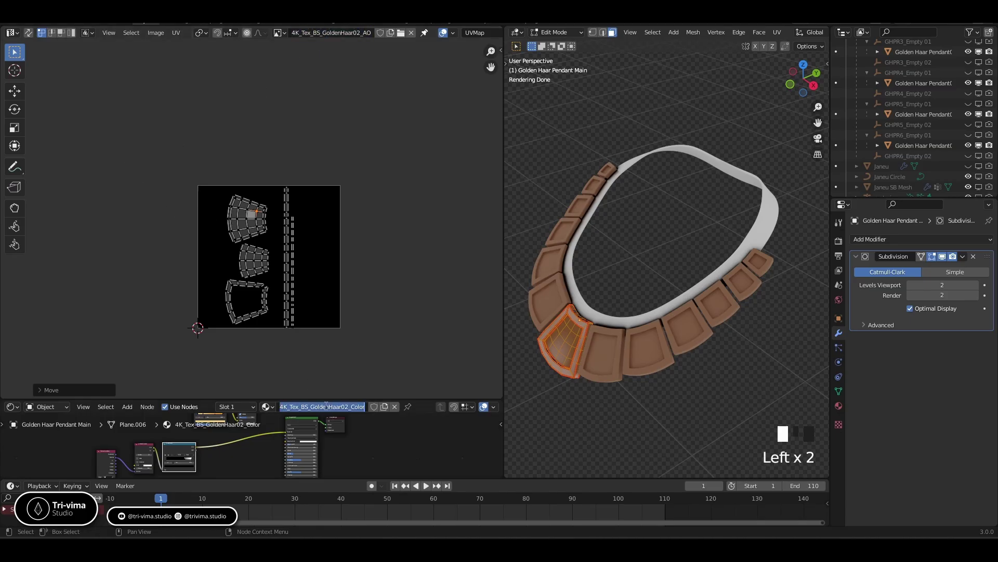
pyautogui.click(220, 253)
# - Export the UV layout to the Baked UVs folder as 4K_Tex_BS_GoldenHaar02_Color_UV.png
pyautogui.click(175, 32)
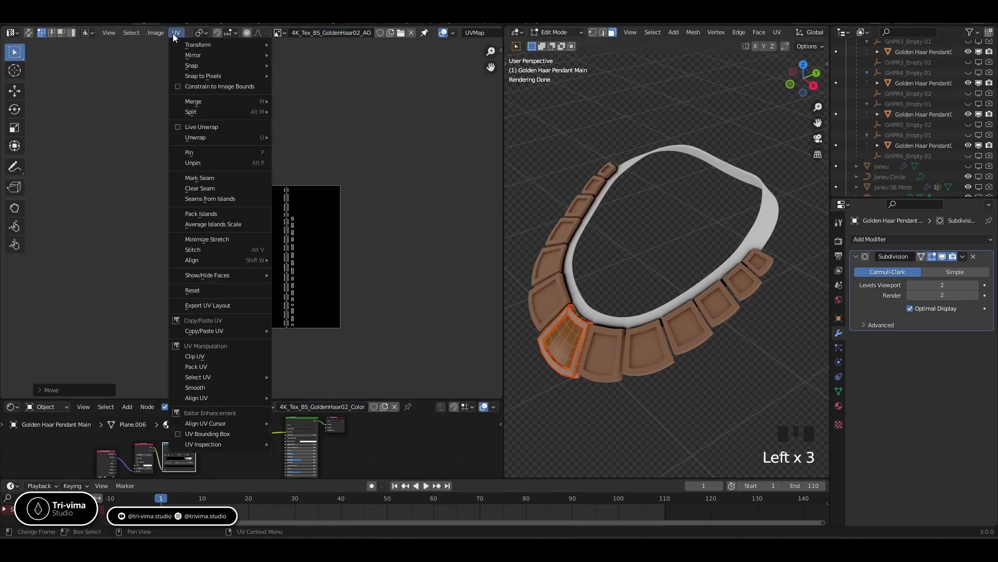
pyautogui.click(207, 305)
pyautogui.click(234, 370)
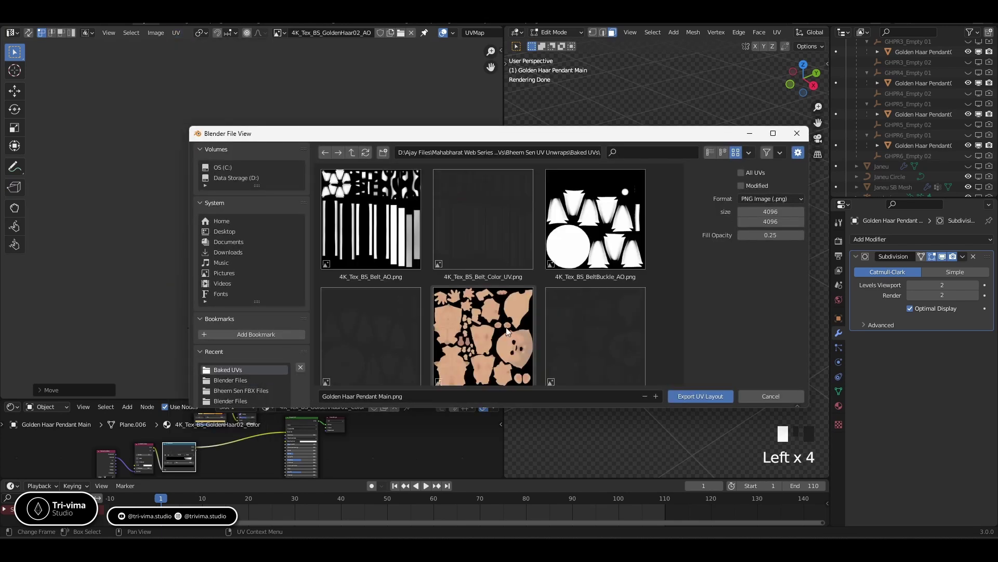
pyautogui.scroll(-5, 506, 326)
pyautogui.click(403, 400)
pyautogui.hotkey('ctrl', 'v')
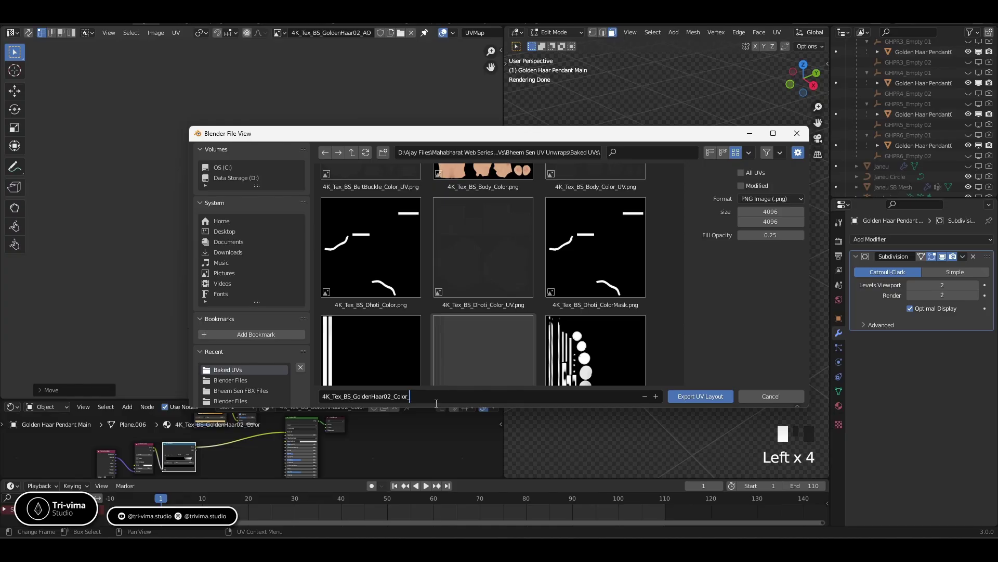
pyautogui.write('_UV.png')
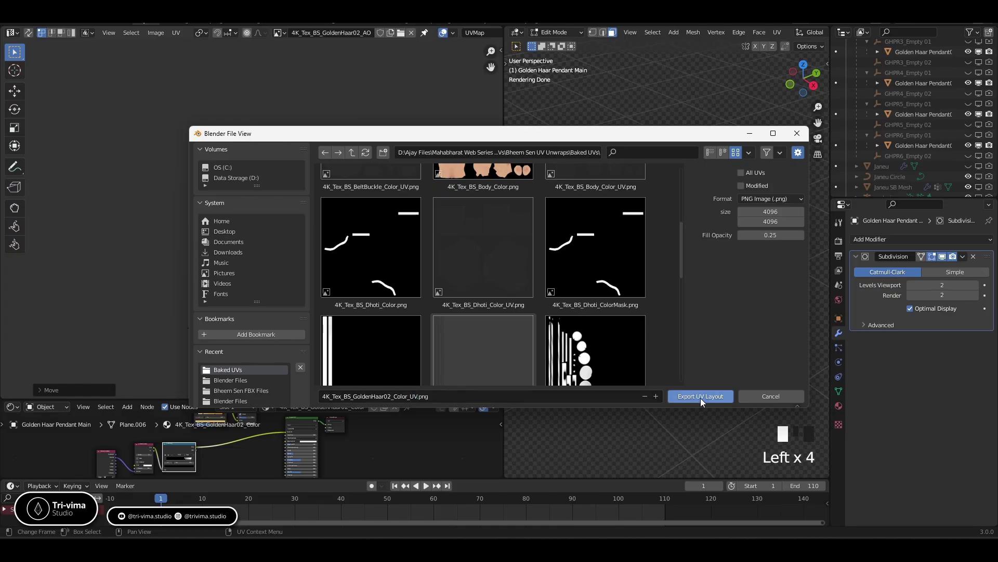
pyautogui.click(700, 397)
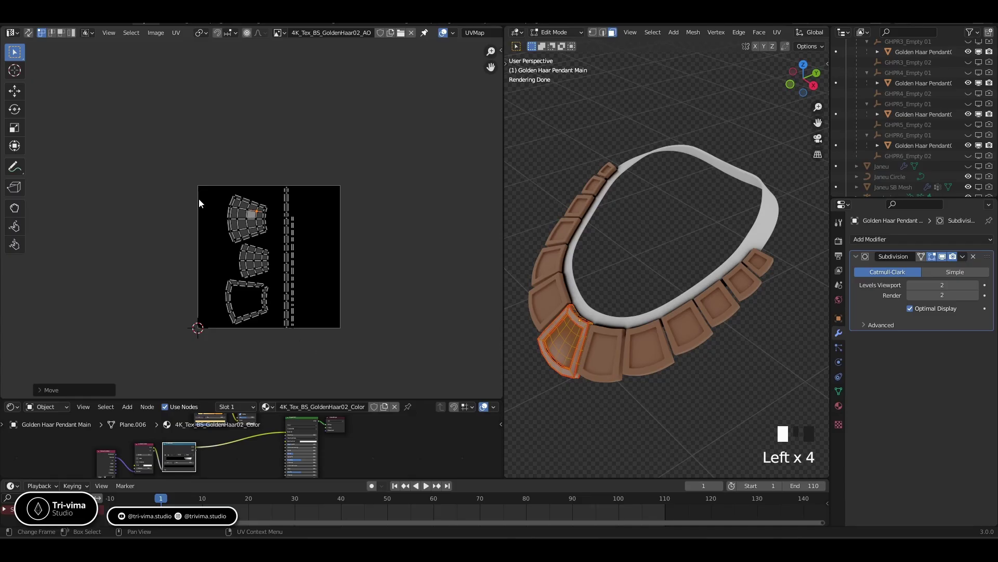
# - Save the AO image as 4K_Tex_BS_GoldenHaar02_AO.png in the Baked UVs folder
pyautogui.click(159, 32)
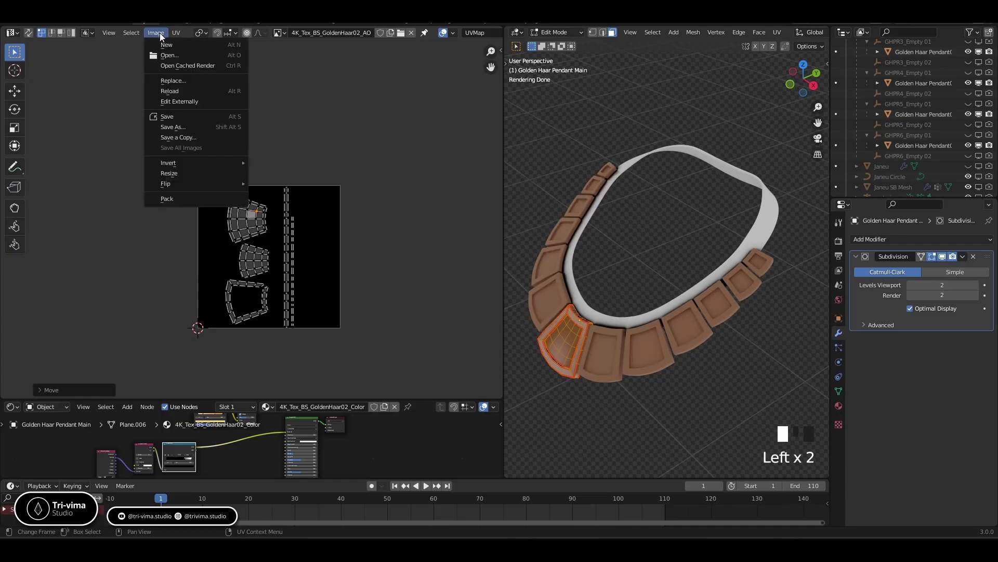
pyautogui.click(179, 117)
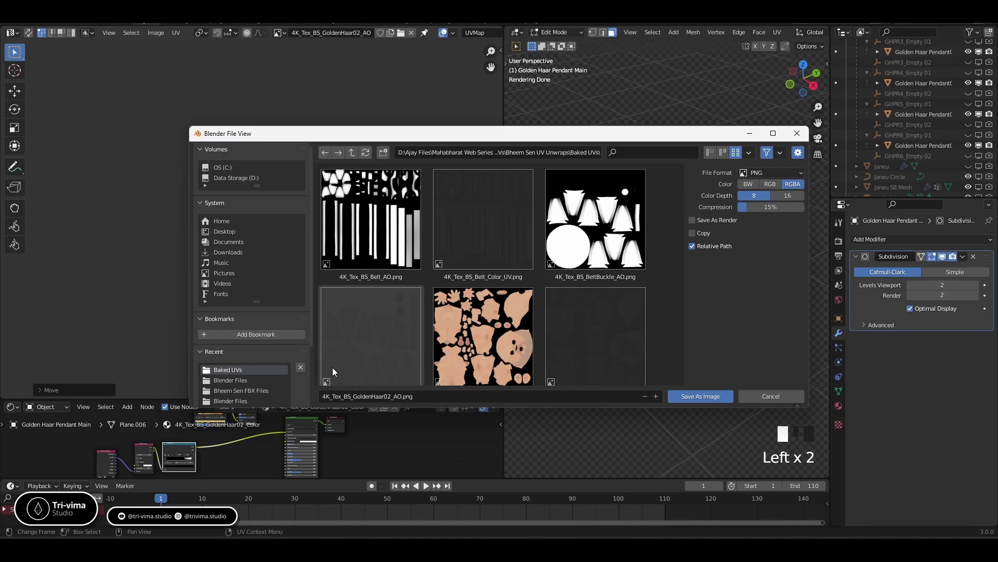
pyautogui.click(692, 396)
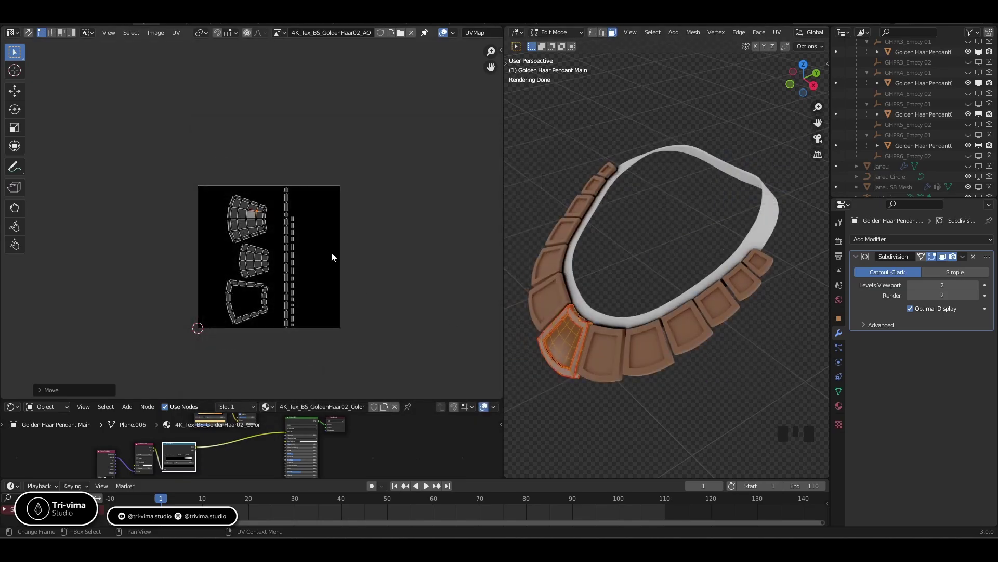
# - Return to Object Mode, widen the 3D viewport and enlarge the shader editor by shrinking the image editor
pyautogui.press('Tab')
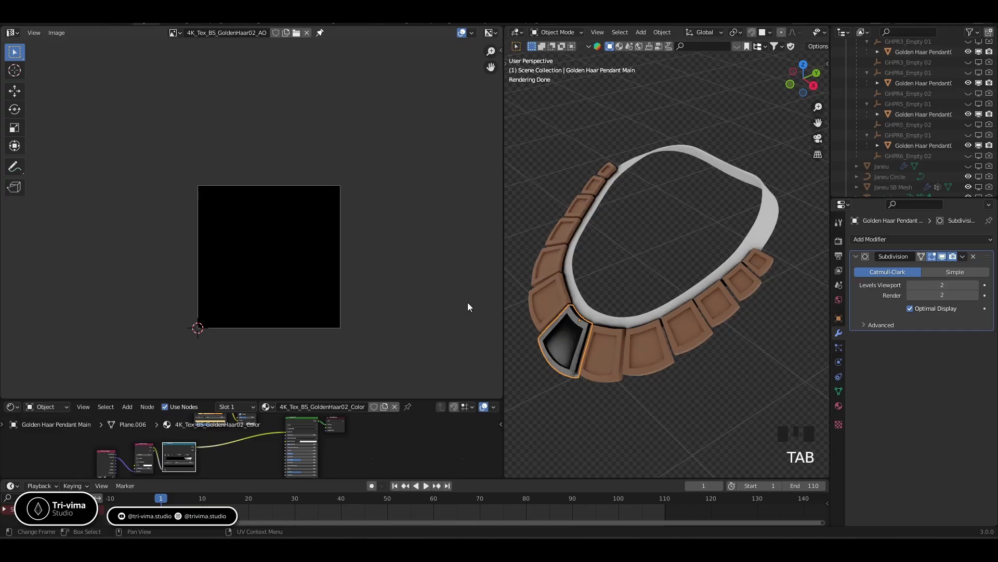
pyautogui.moveTo(502, 345); pyautogui.dragTo(267, 335)
pyautogui.moveTo(185, 398); pyautogui.dragTo(186, 275)
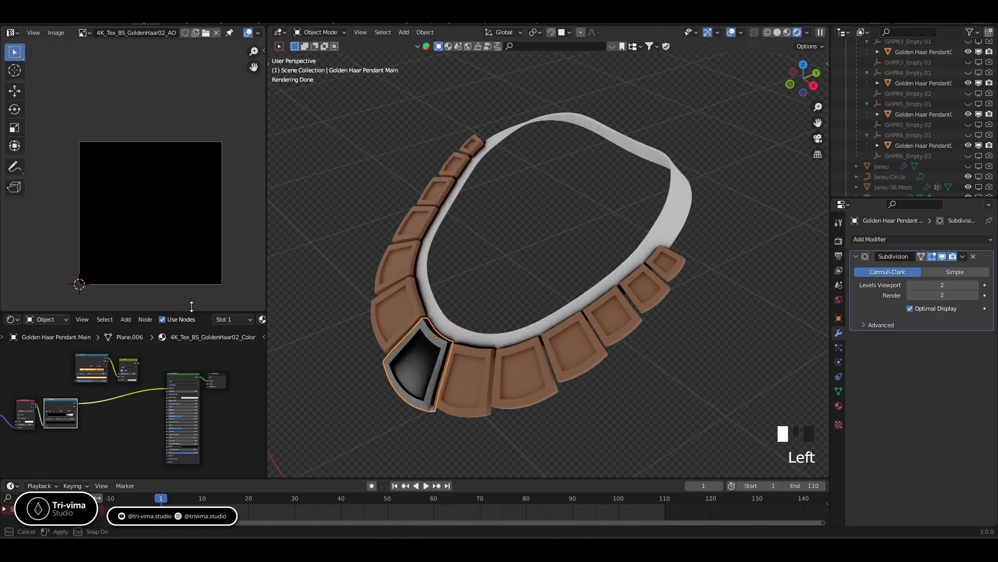
pyautogui.scroll(1, 158, 216)
pyautogui.moveTo(158, 216); pyautogui.dragTo(147, 167, button='middle')
pyautogui.scroll(1, 141, 167)
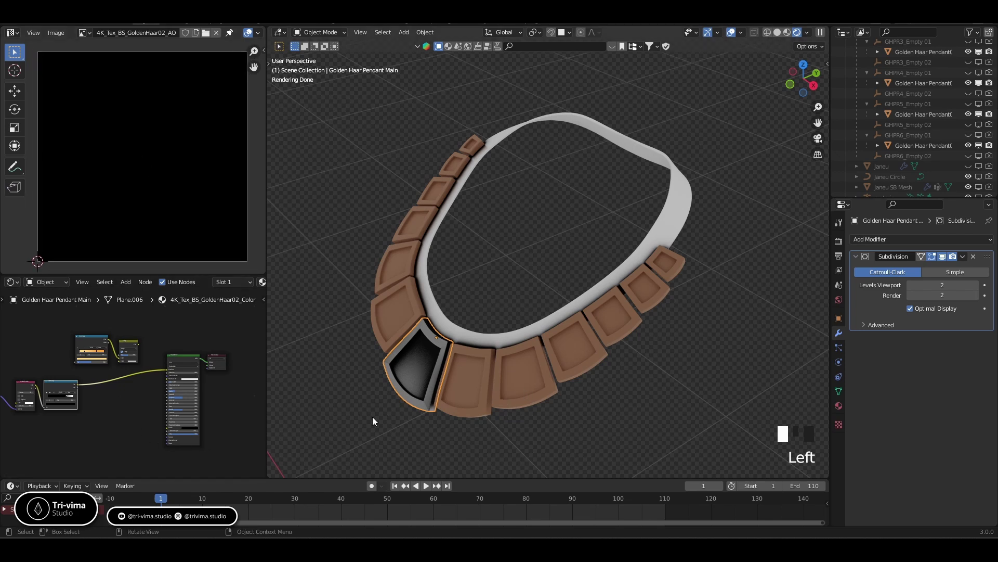
pyautogui.moveTo(127, 429); pyautogui.dragTo(136, 429, button='middle')
# - Hide the Golden Haar New 02 neckband in the viewport so only the pendant pieces show
pyautogui.moveTo(468, 406); pyautogui.dragTo(572, 333, button='middle')
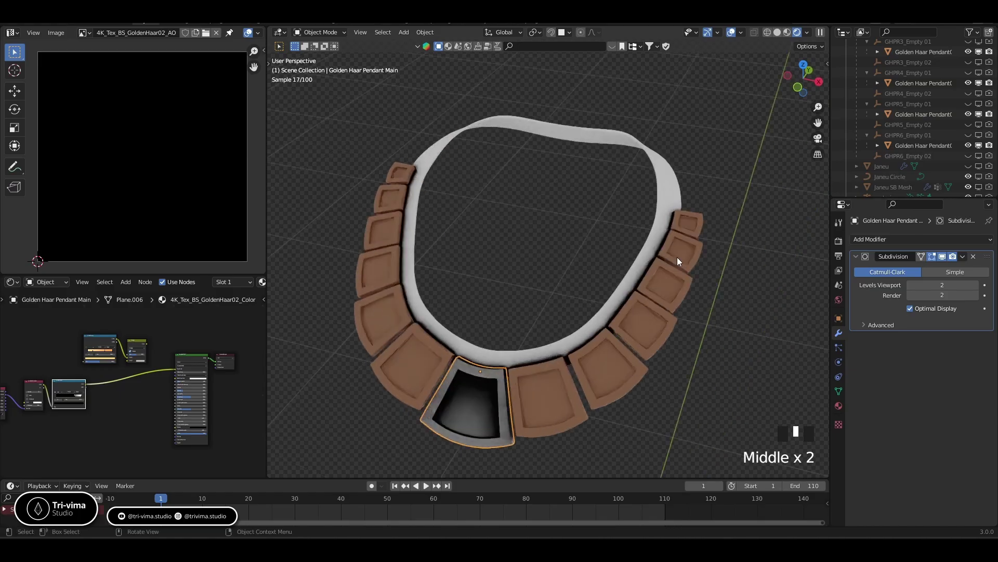
pyautogui.scroll(10, 965, 124)
pyautogui.scroll(-1, 958, 133)
pyautogui.scroll(5, 957, 136)
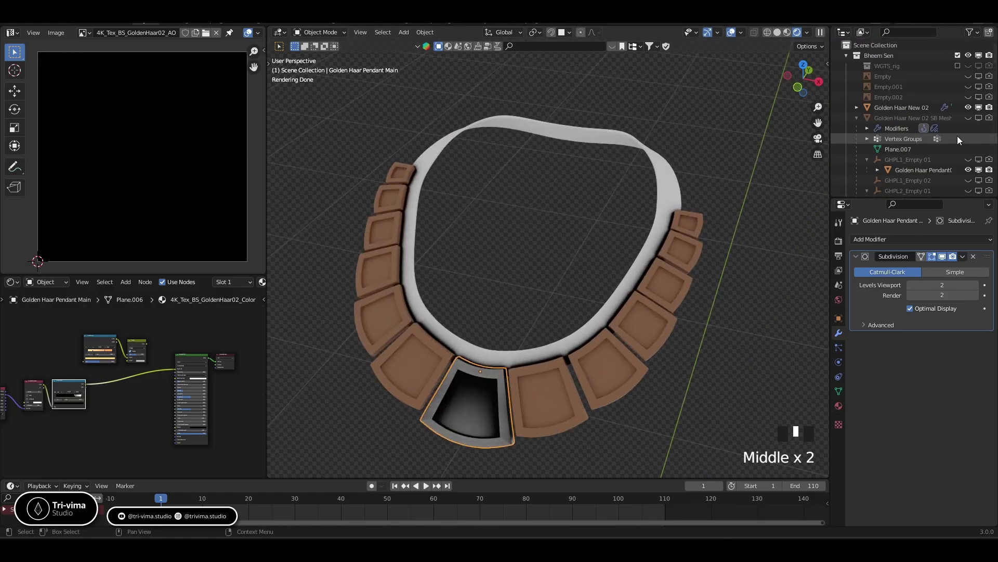
pyautogui.click(968, 107)
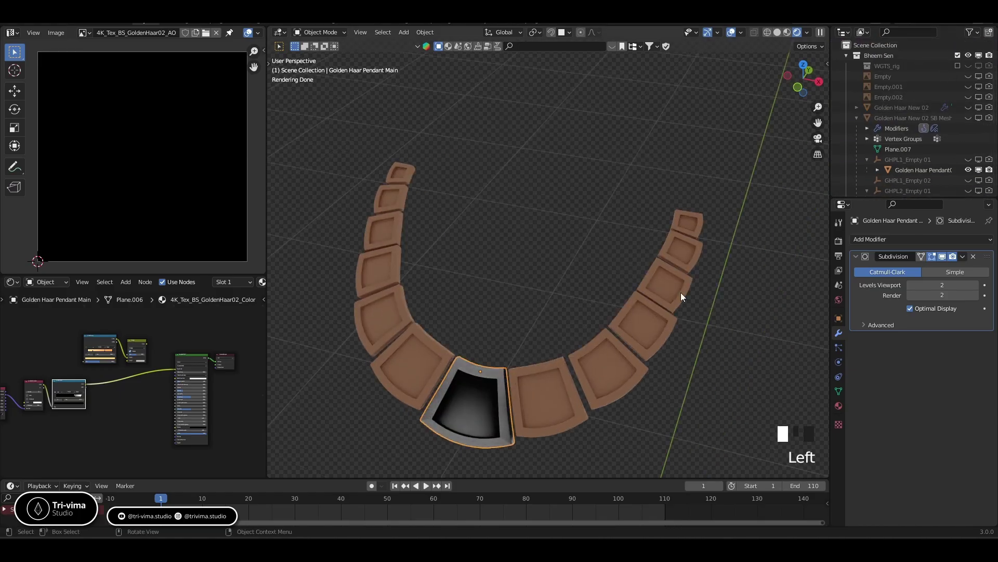
pyautogui.keyDown('shift'); pyautogui.moveTo(541, 306); pyautogui.dragTo(563, 233, button='middle'); pyautogui.keyUp('shift')
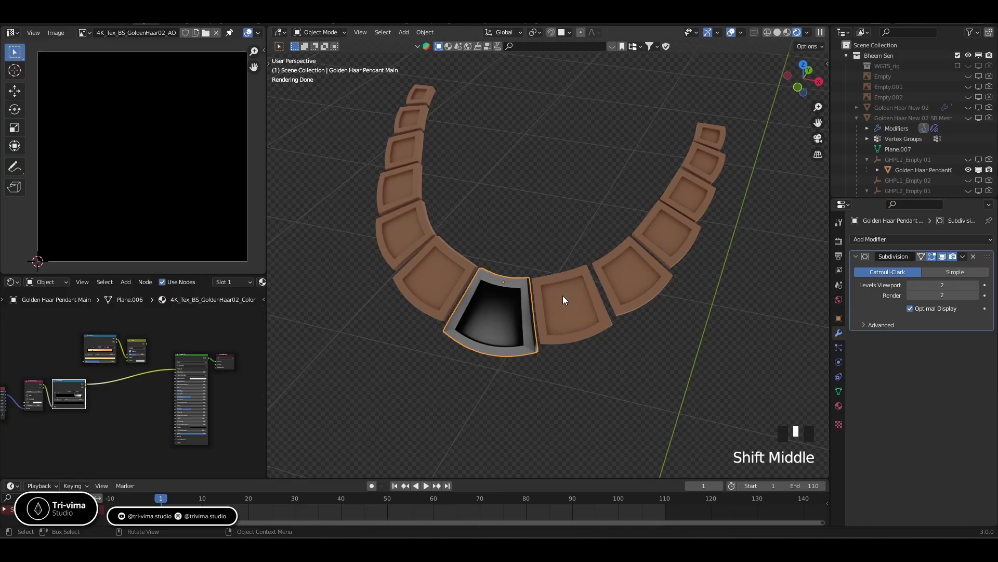
pyautogui.scroll(-3, 920, 161)
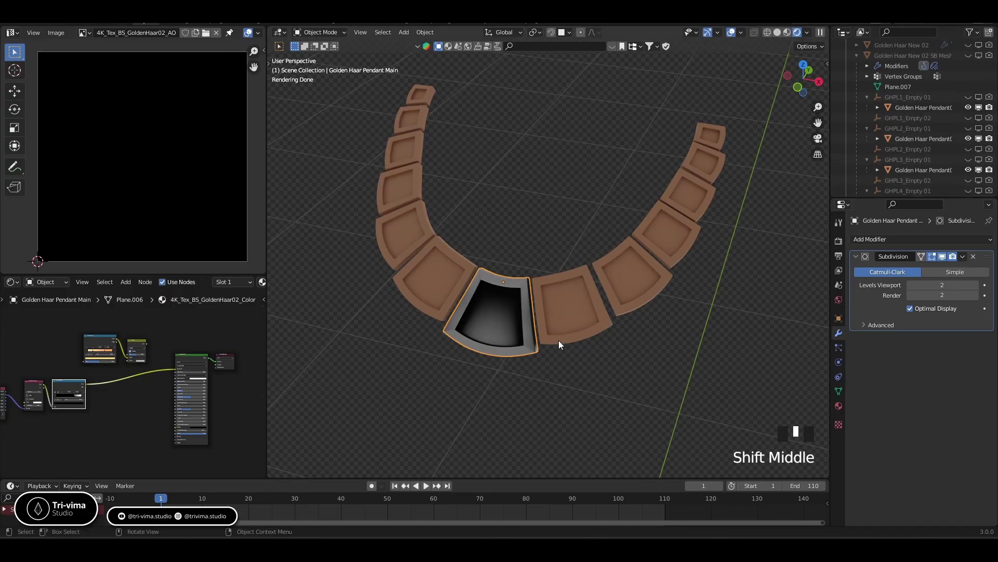
# - Hide the pendant pieces under the GHPR1 to GHPR6 empties in the viewport
pyautogui.click(520, 318)
pyautogui.scroll(-9, 907, 127)
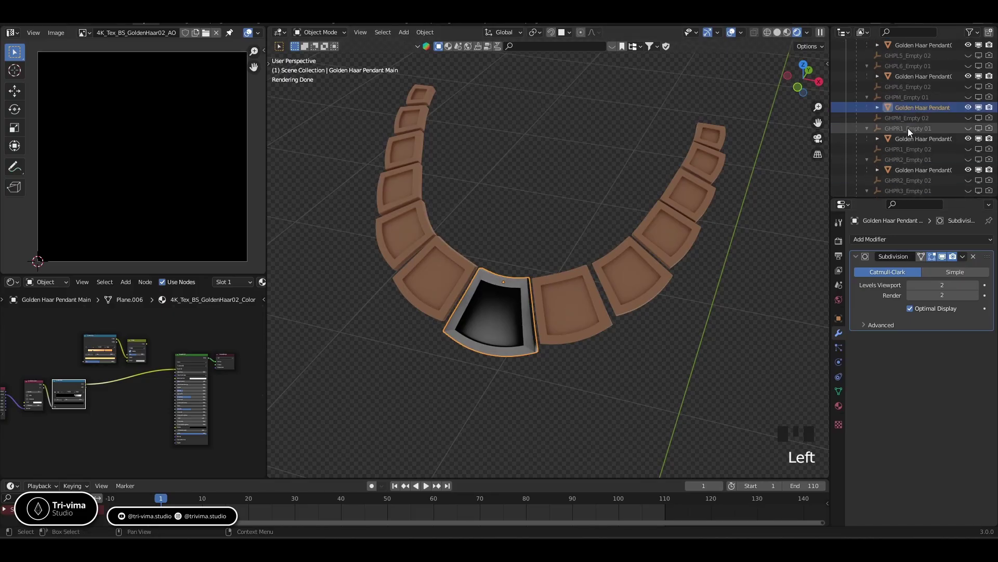
pyautogui.click(969, 139)
pyautogui.click(969, 170)
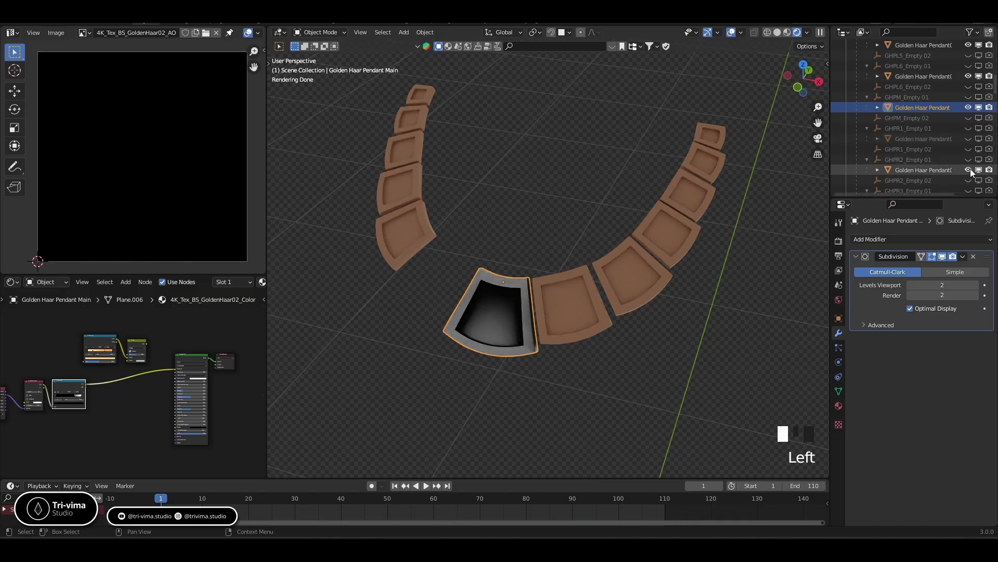
pyautogui.scroll(-3, 991, 173)
pyautogui.click(969, 170)
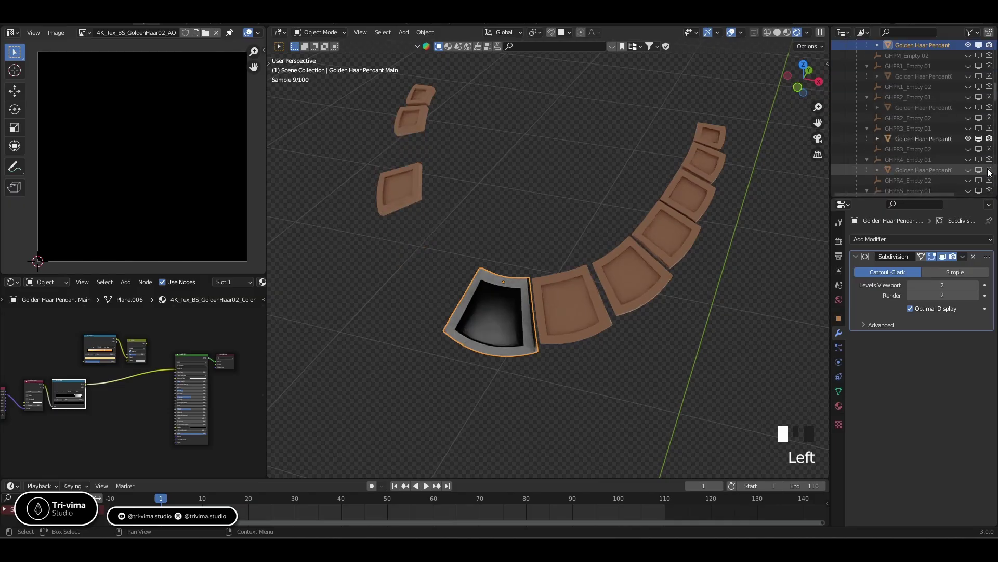
pyautogui.scroll(-2, 915, 171)
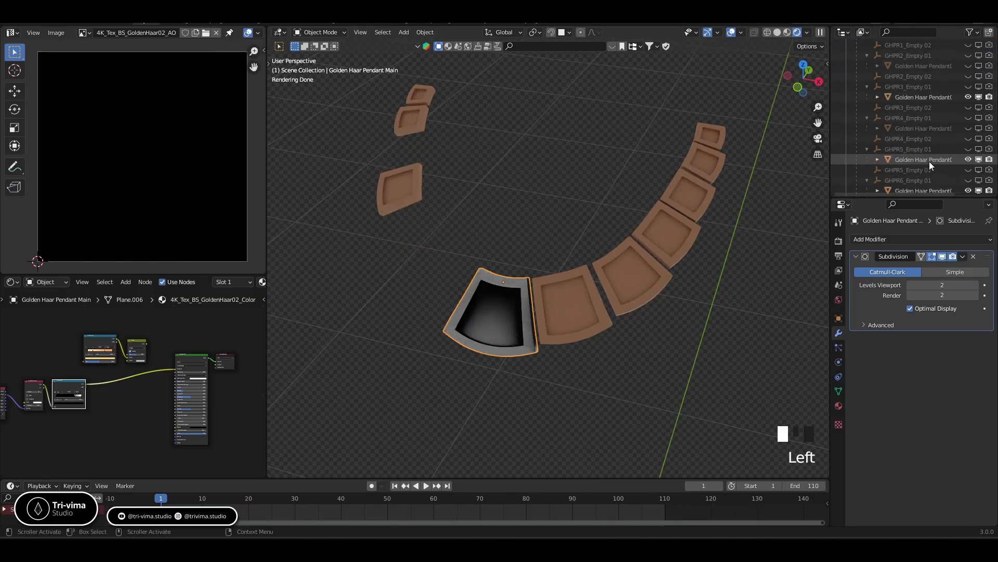
pyautogui.click(968, 159)
pyautogui.click(968, 190)
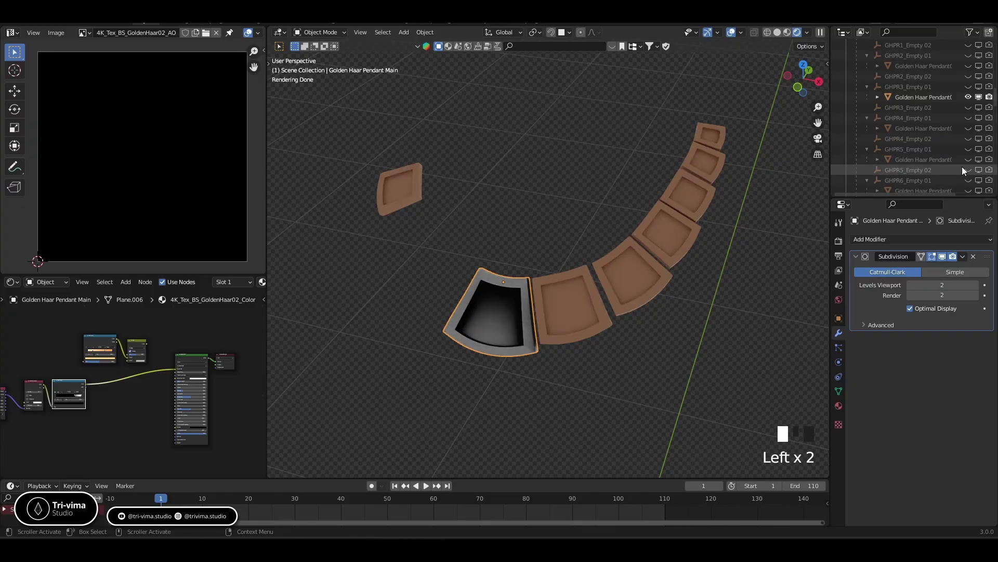
pyautogui.scroll(-3, 965, 165)
pyautogui.scroll(8, 969, 164)
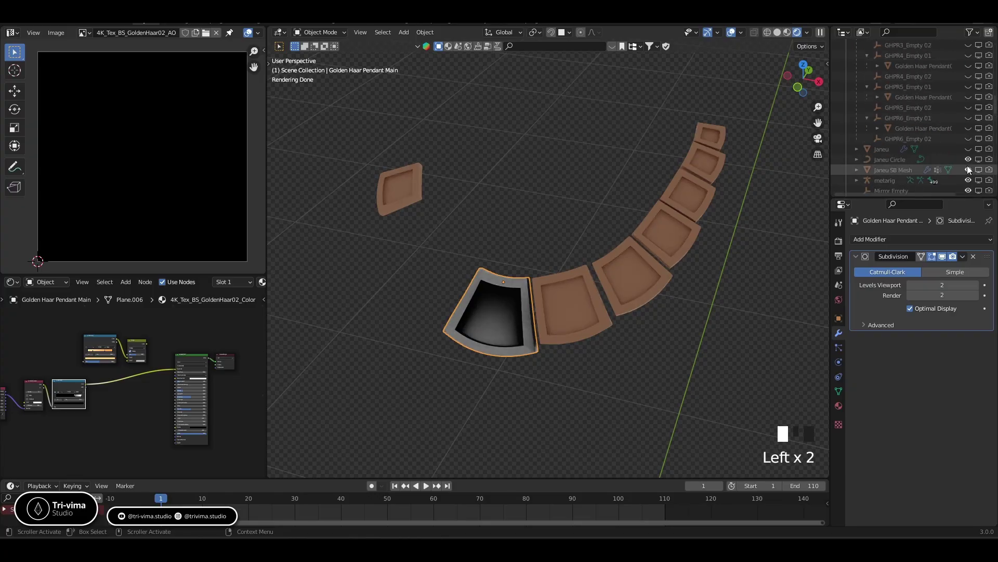
pyautogui.scroll(-3, 967, 166)
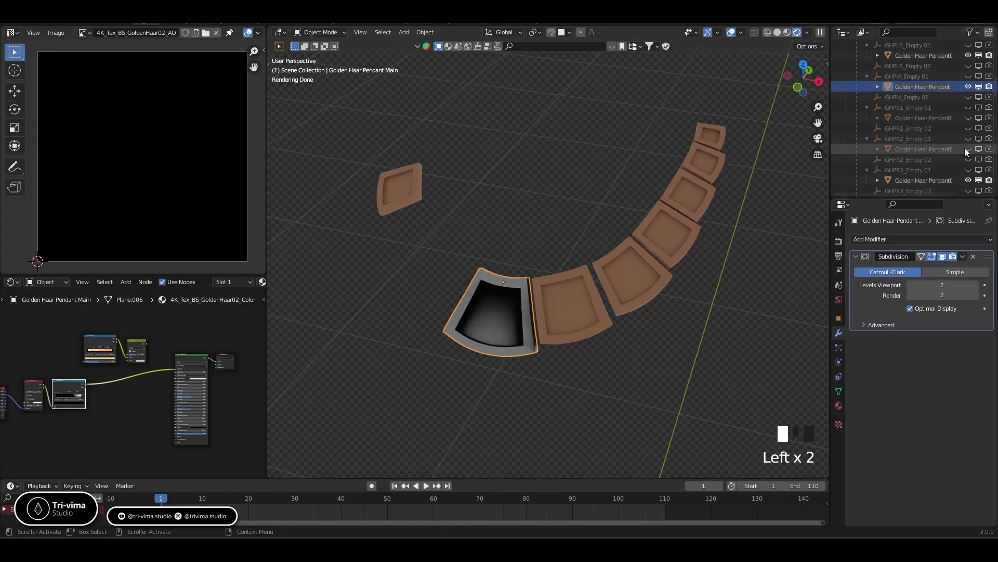
pyautogui.click(968, 181)
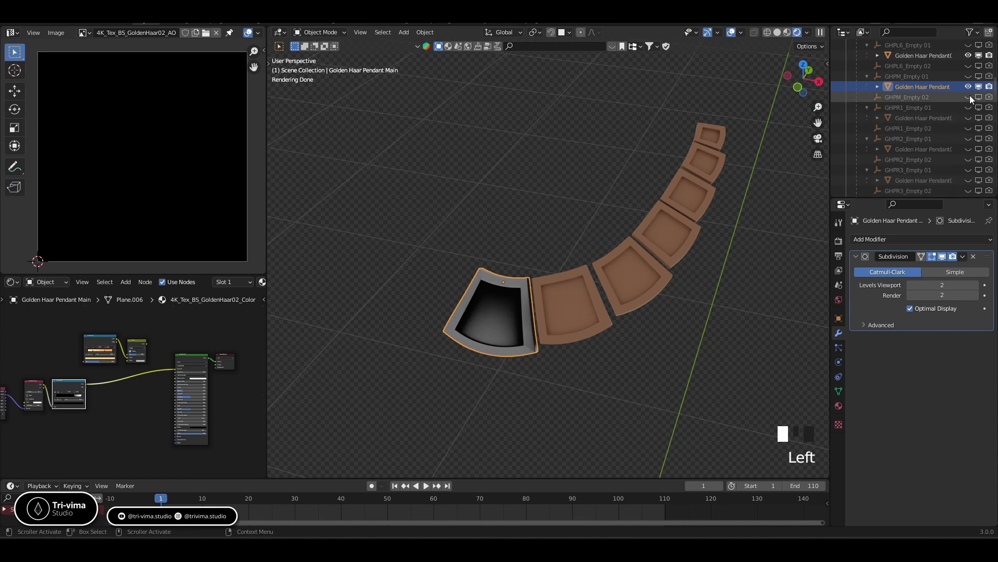
# - Hide the pendant pieces under the GHPL1 to GHPL6 empties, leaving only Golden Haar Pendant Main displayed
pyautogui.click(969, 55)
pyautogui.scroll(3, 969, 78)
pyautogui.click(968, 107)
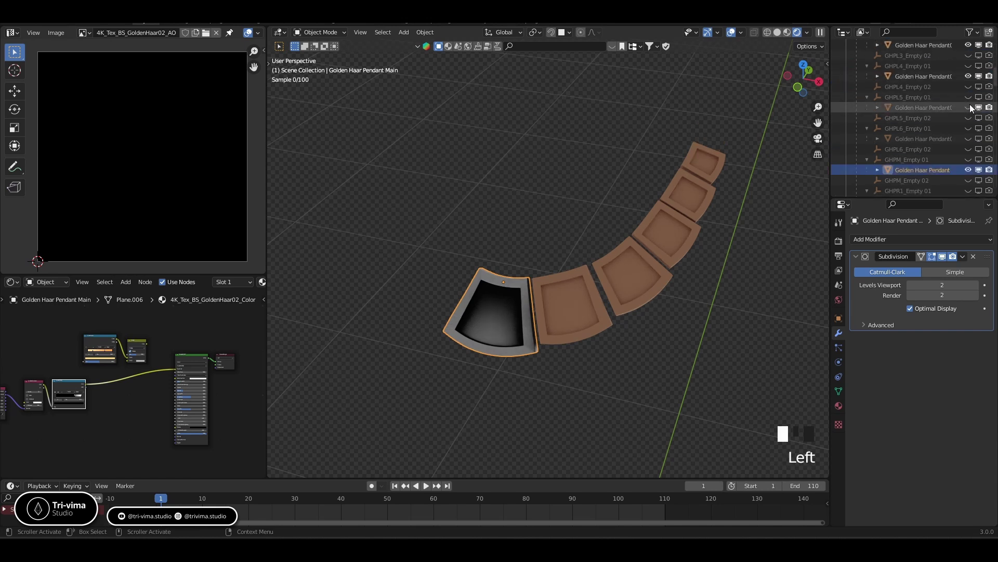
pyautogui.click(968, 76)
pyautogui.click(968, 45)
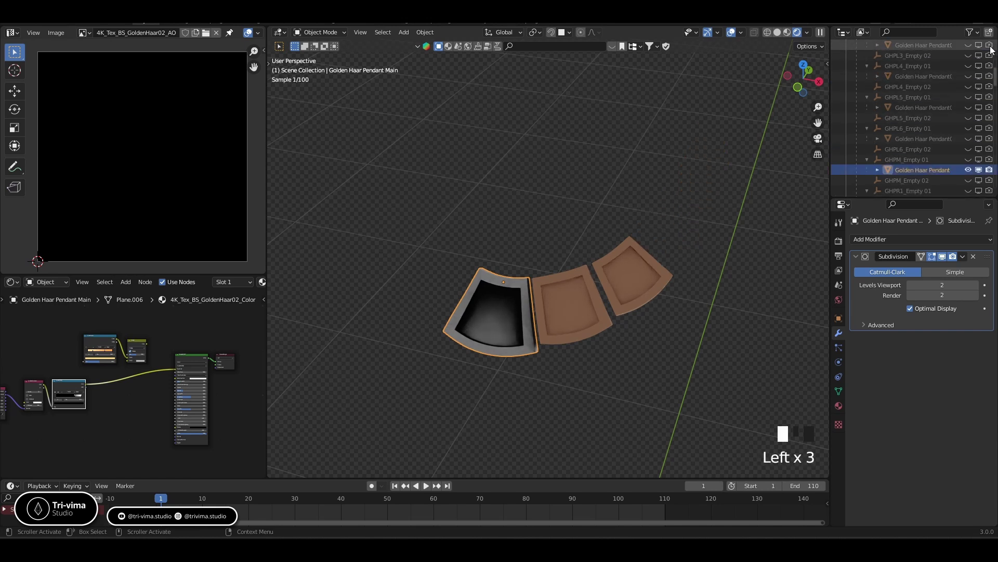
pyautogui.scroll(3, 982, 108)
pyautogui.click(968, 76)
pyautogui.click(968, 45)
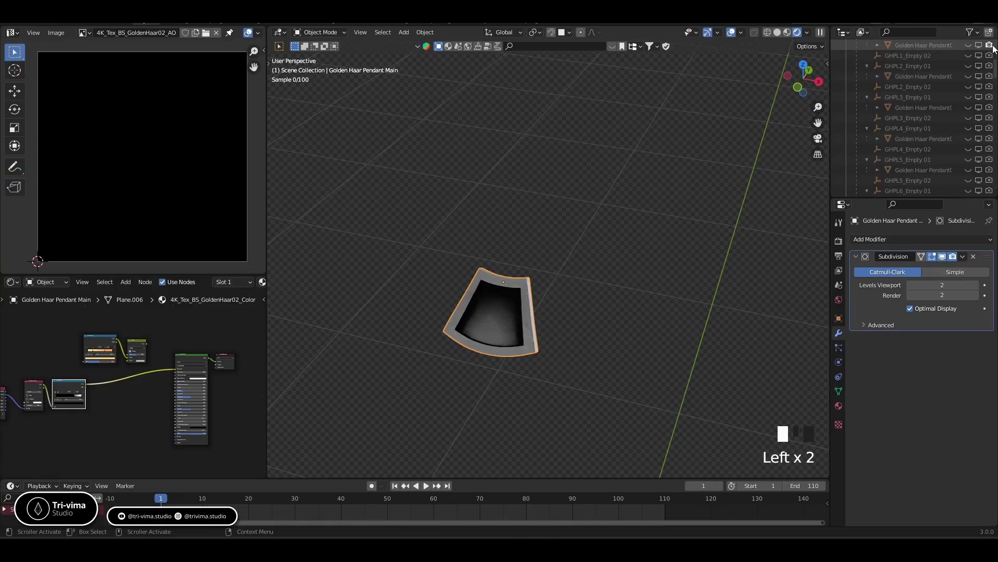
pyautogui.scroll(1, 972, 128)
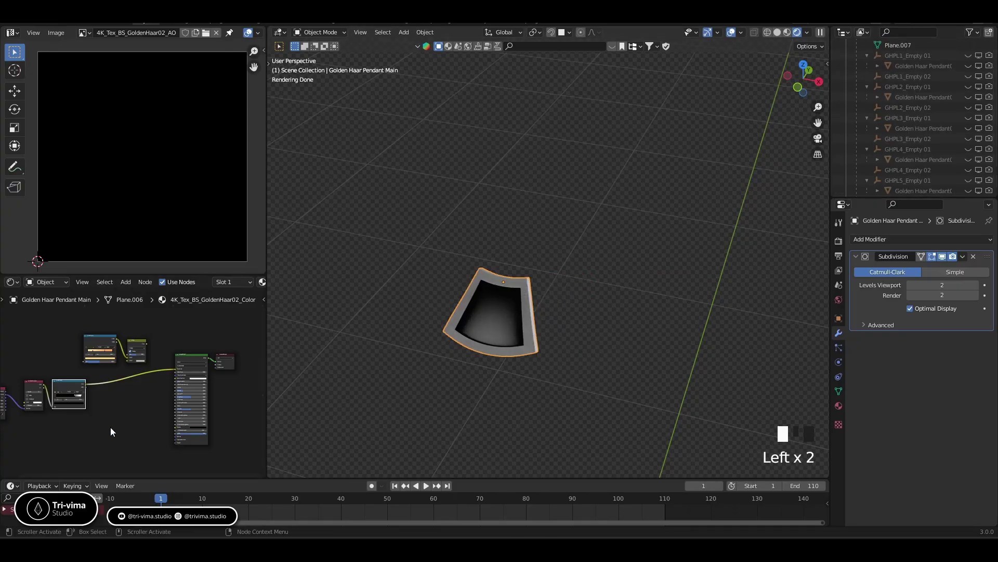
# - Set the AO ColorRamp's interpolation to Ease and lower its black stop to about 0.195
pyautogui.moveTo(110, 426); pyautogui.dragTo(157, 412, button='middle')
pyautogui.scroll(4, 160, 399)
pyautogui.moveTo(152, 367); pyautogui.dragTo(85, 405, button='middle')
pyautogui.moveTo(79, 398); pyautogui.dragTo(61, 398)
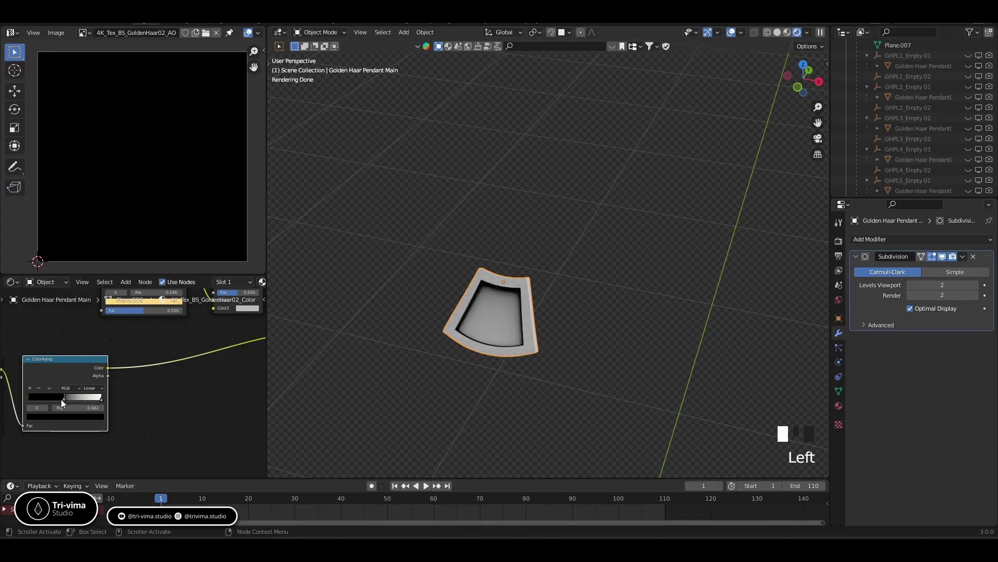
pyautogui.click(89, 388)
pyautogui.click(91, 396)
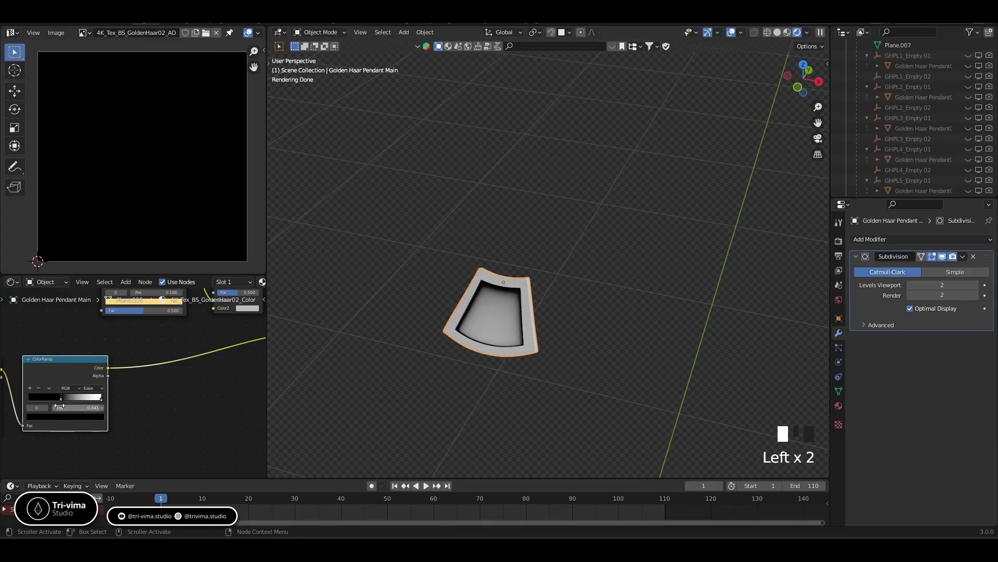
pyautogui.moveTo(59, 400)
pyautogui.mouseDown()
pyautogui.moveTo(71, 403)
pyautogui.moveTo(47, 400)
pyautogui.mouseUp()
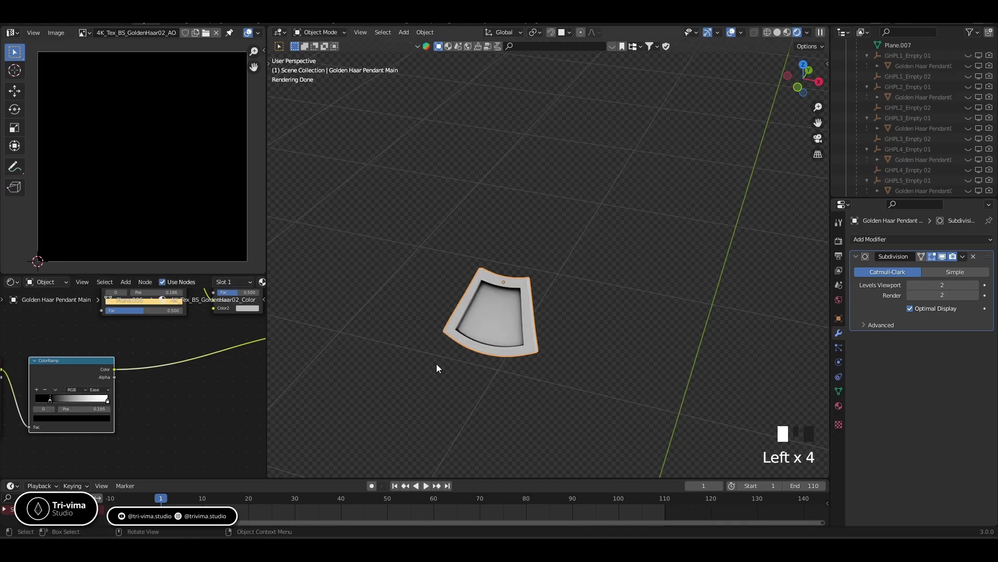
# - Set the black stop of the AO ColorRamp to position 0.1
pyautogui.moveTo(437, 368); pyautogui.dragTo(510, 342, button='middle')
pyautogui.scroll(3, 507, 312)
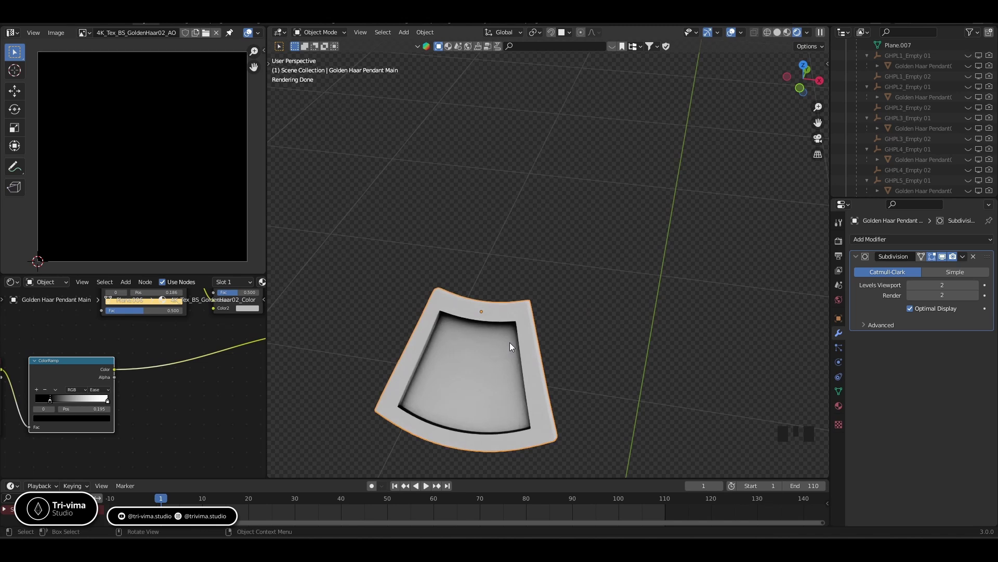
pyautogui.moveTo(50, 402); pyautogui.dragTo(44, 404)
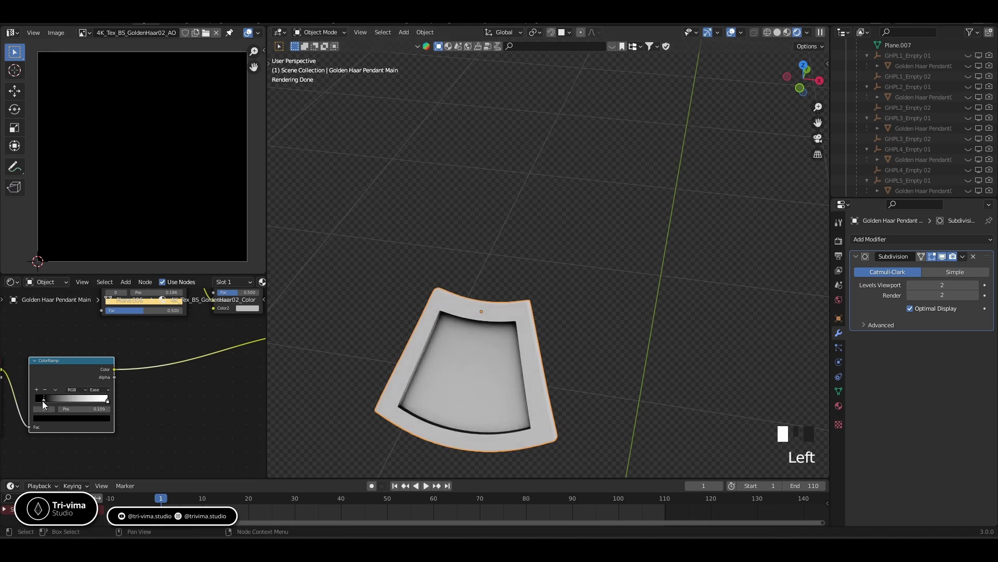
pyautogui.moveTo(172, 431); pyautogui.dragTo(203, 409, button='middle')
pyautogui.click(130, 387)
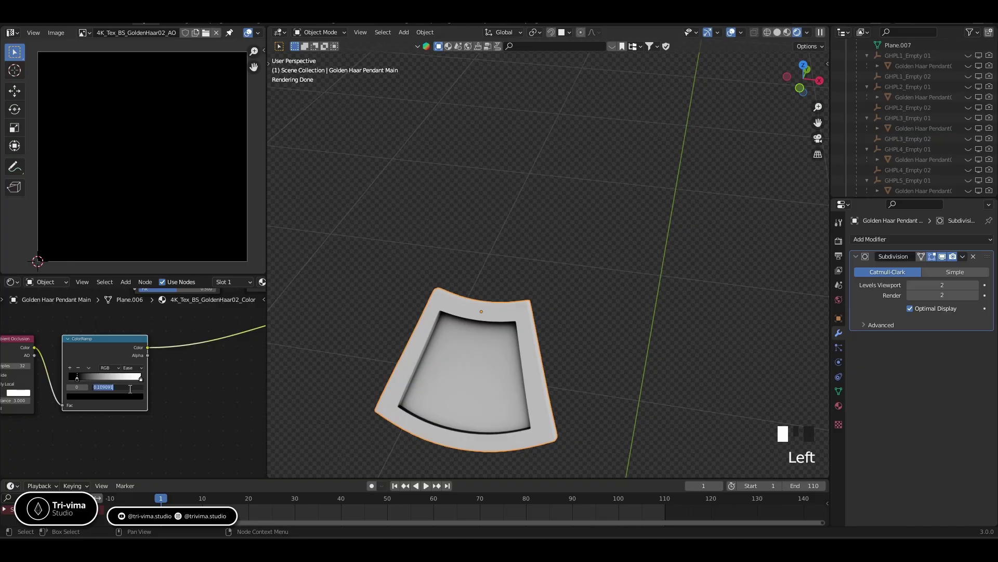
pyautogui.write('0.1')
pyautogui.press('Return')
# - Examine the ambient occlusion shading on the main pendant's frame and recess from close up and from a distance
pyautogui.scroll(3, 577, 385)
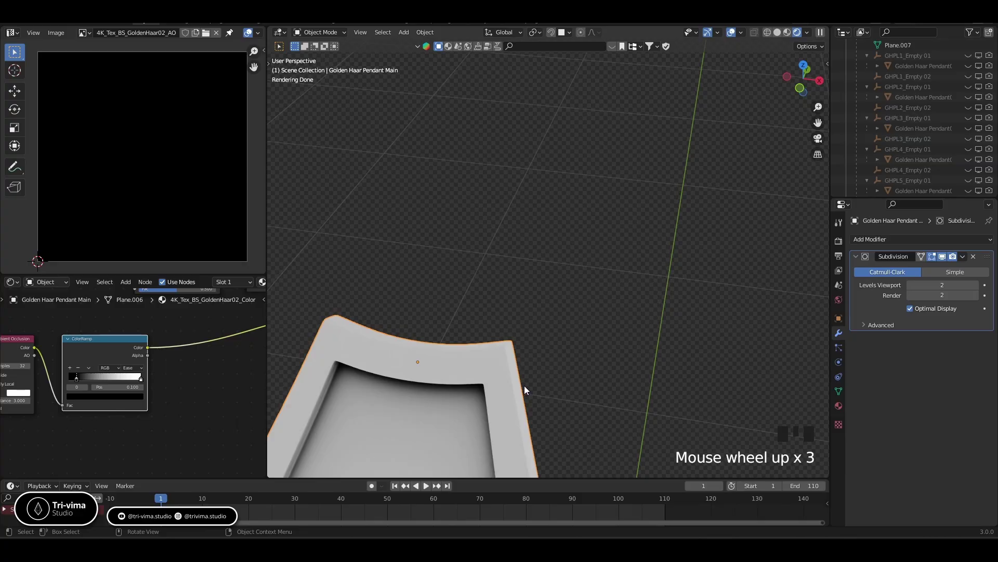
pyautogui.press('Tab')
pyautogui.press('Tab')
pyautogui.scroll(-2, 426, 376)
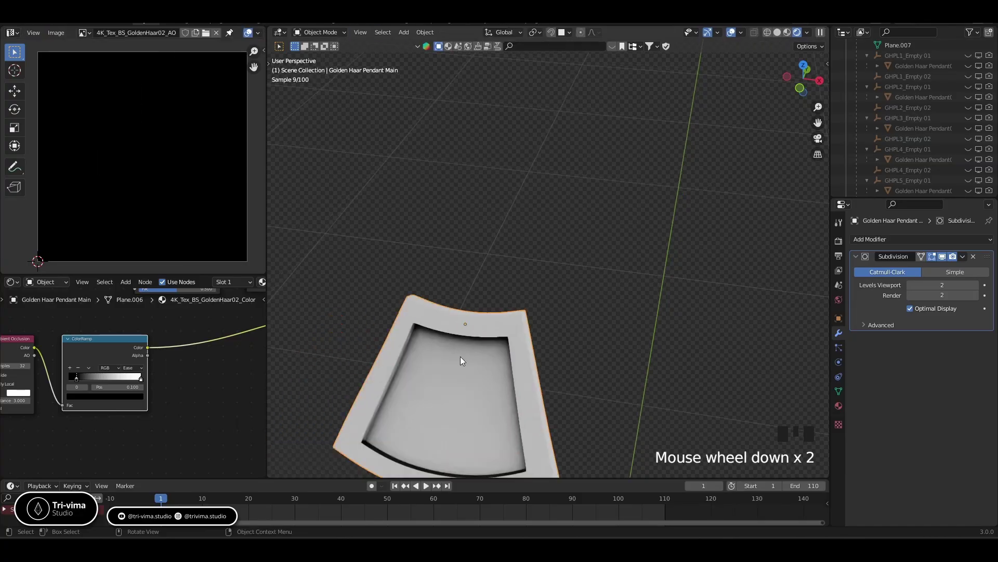
pyautogui.scroll(-3, 216, 414)
pyautogui.scroll(-12, 584, 364)
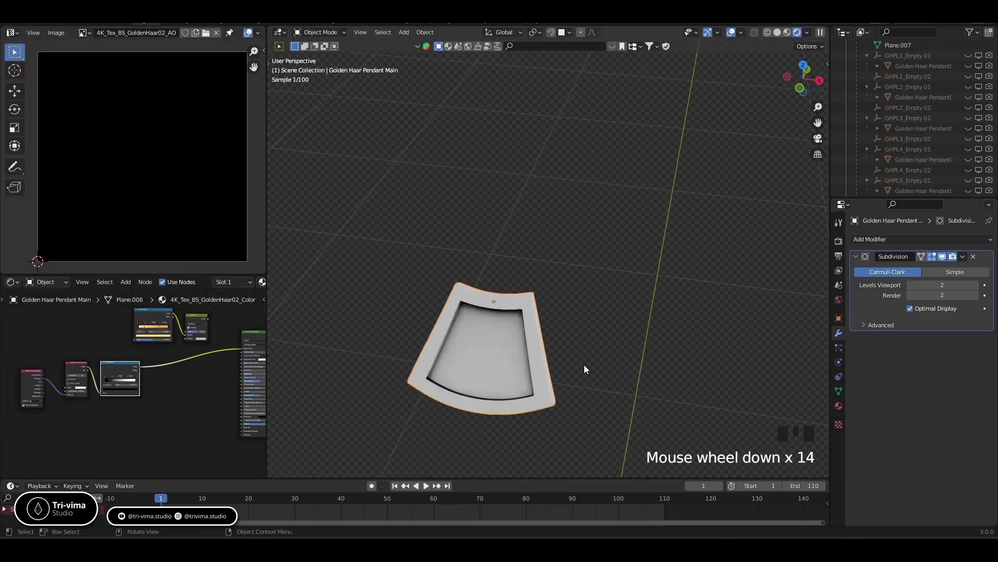
pyautogui.keyDown('shift'); pyautogui.moveTo(584, 364); pyautogui.dragTo(593, 294, button='middle'); pyautogui.keyUp('shift')
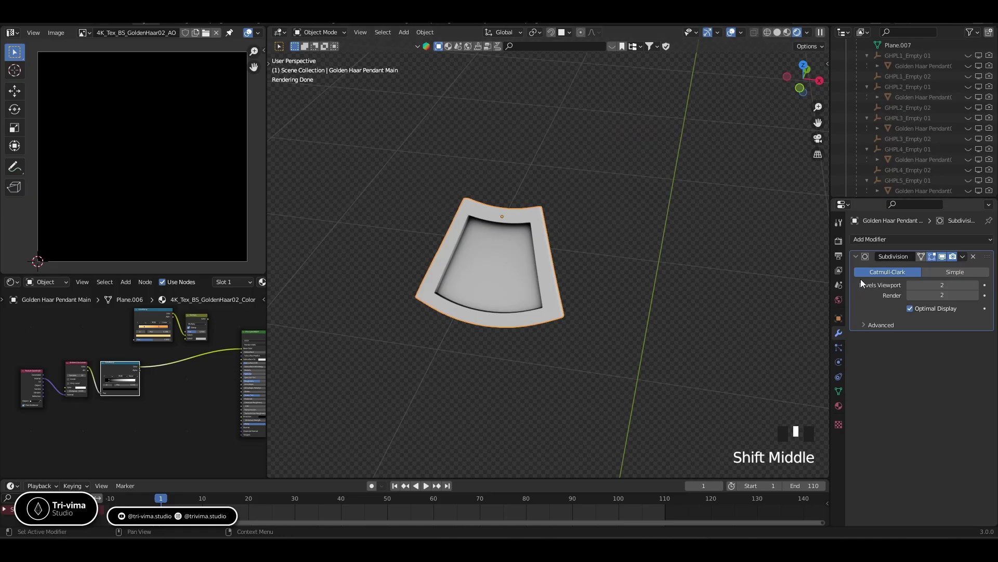
# - Bring up the Cycles bake settings, save the file and try to bake the main pendant with the Diffuse bake type
pyautogui.click(839, 241)
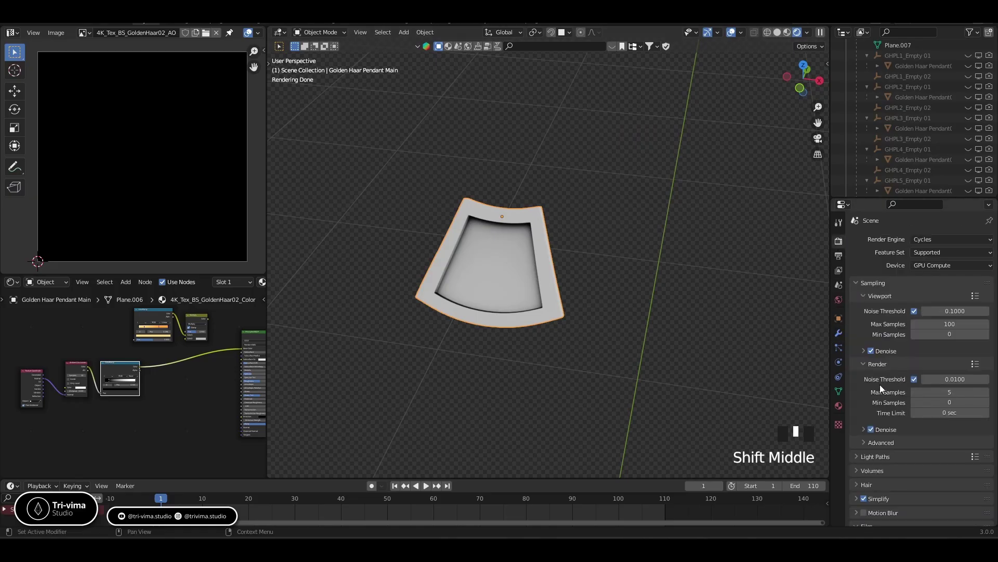
pyautogui.scroll(-8, 877, 386)
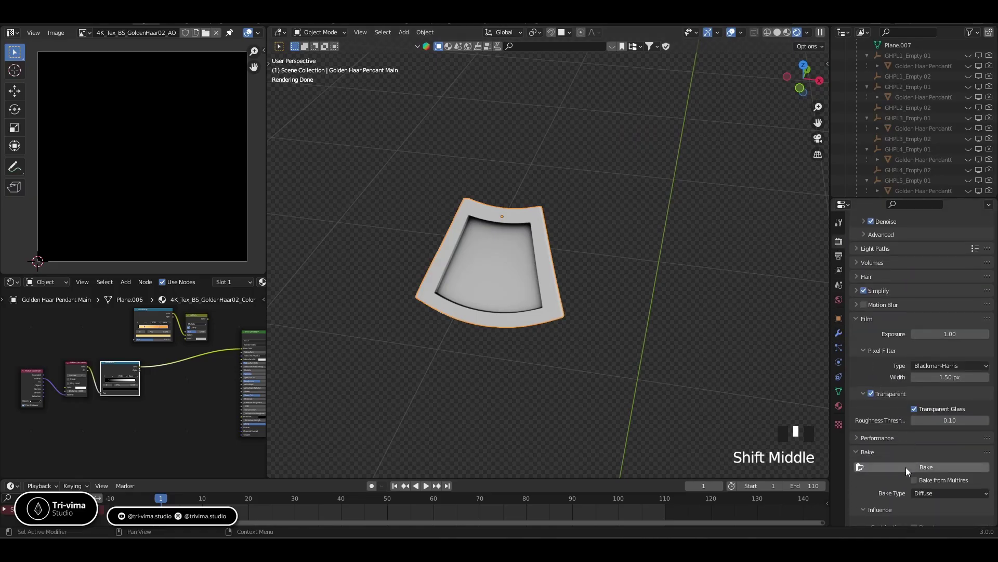
pyautogui.hotkey('ctrl', 's')
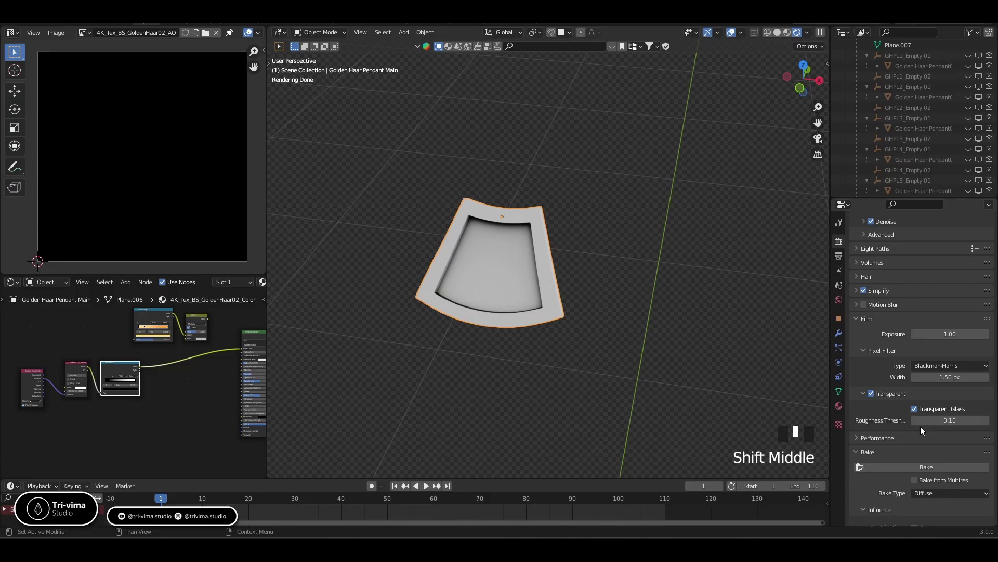
pyautogui.click(909, 467)
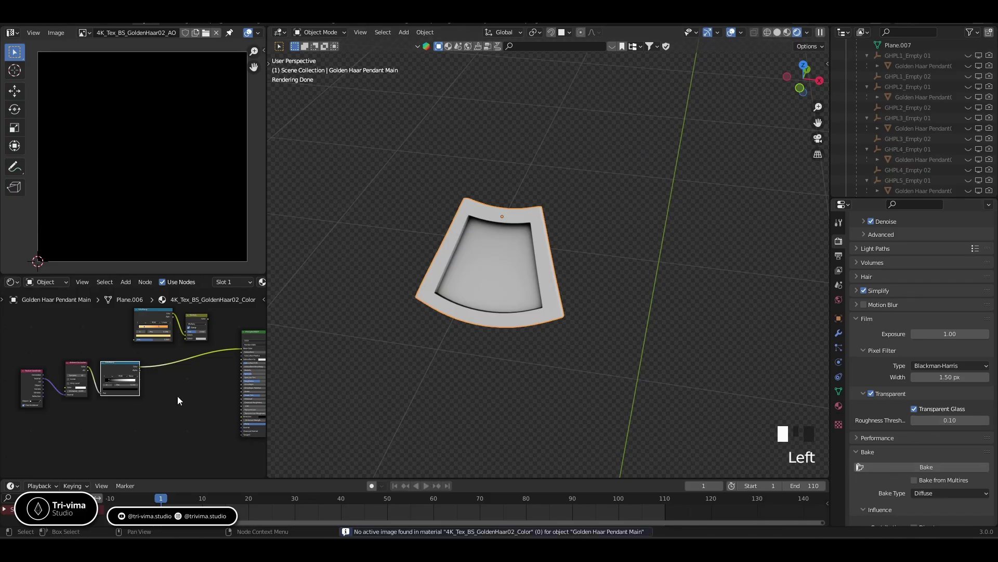
# - Add an Image Texture node below the ColorRamp and assign the 4K_Tex_BS_GoldenHaar02_AO image to it
pyautogui.hotkey('shift', 'a')
pyautogui.write('image')
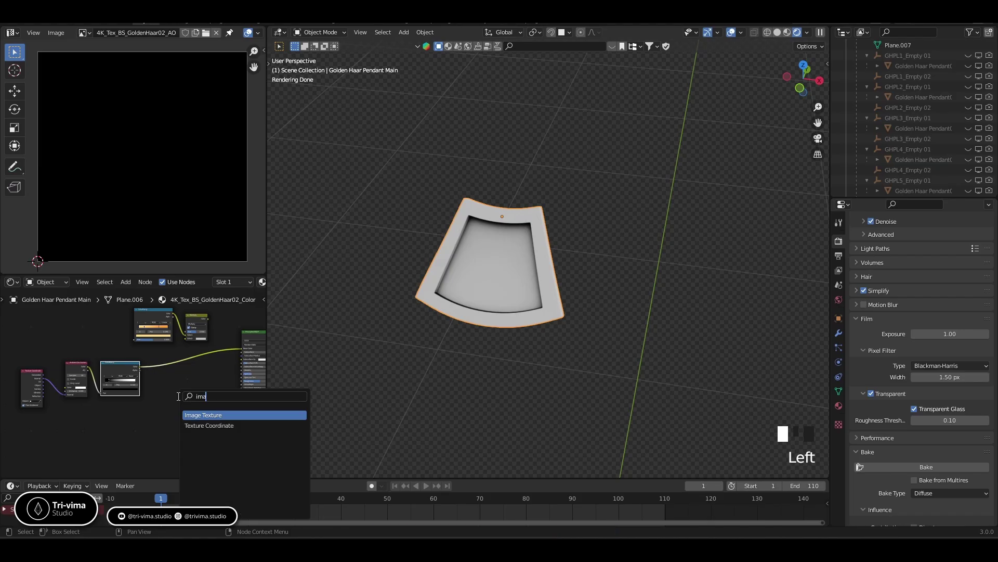
pyautogui.click(207, 415)
pyautogui.click(135, 416)
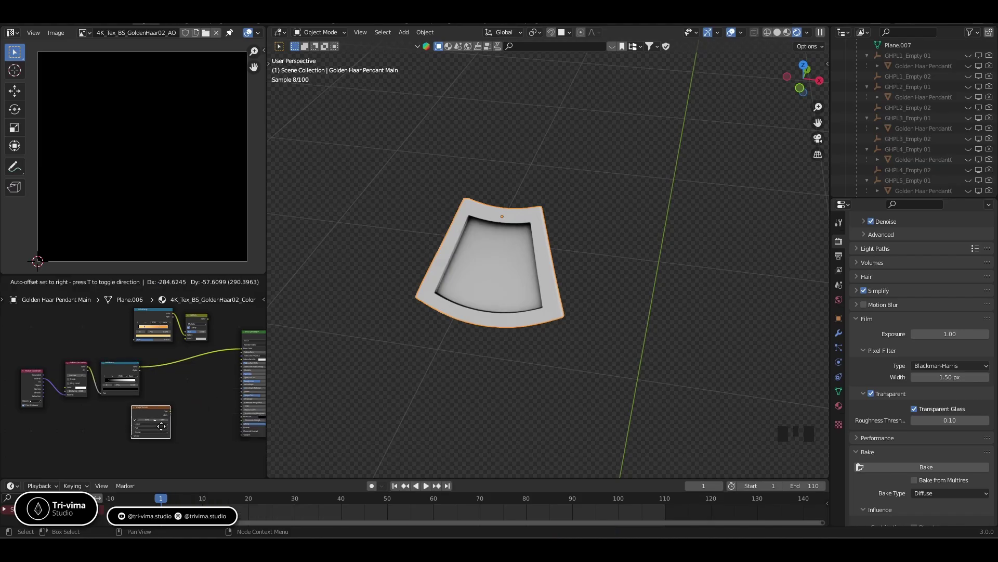
pyautogui.scroll(2, 122, 432)
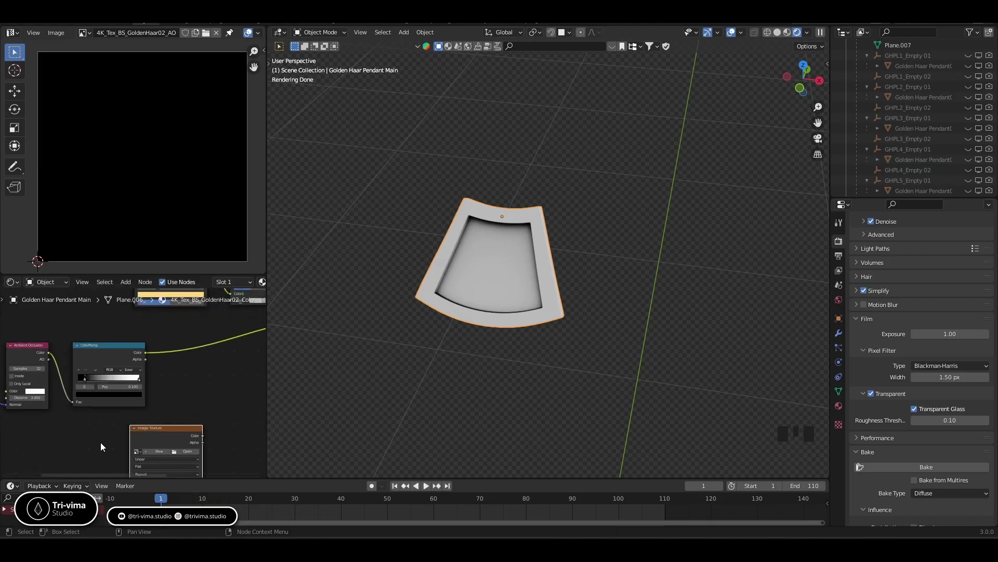
pyautogui.moveTo(101, 442); pyautogui.dragTo(113, 361, button='middle')
pyautogui.scroll(3, 128, 357)
pyautogui.click(139, 353)
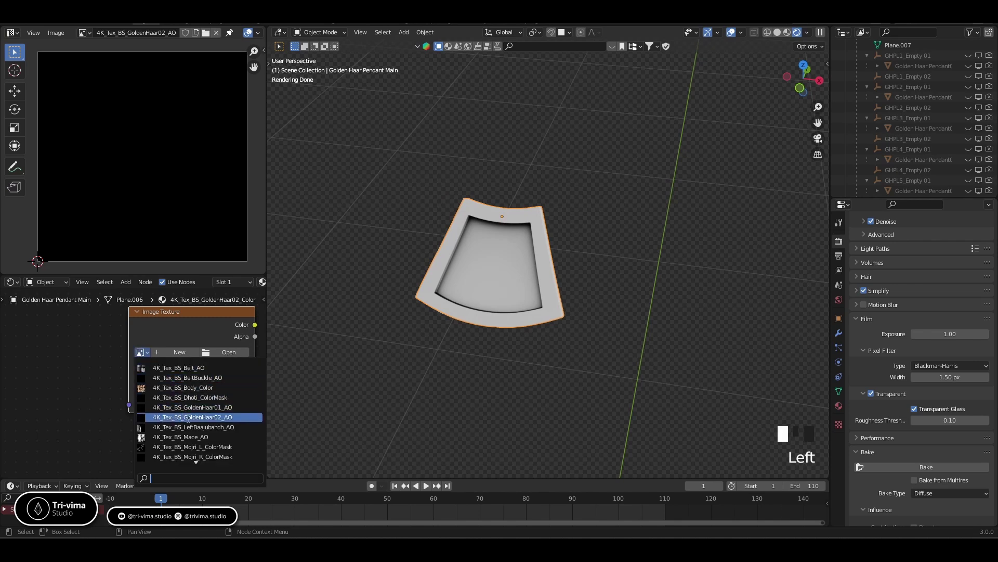
pyautogui.click(188, 417)
# - Bake the main pendant's Diffuse pass into the 4K_Tex_BS_GoldenHaar02_AO image and save the file
pyautogui.scroll(-5, 30, 400)
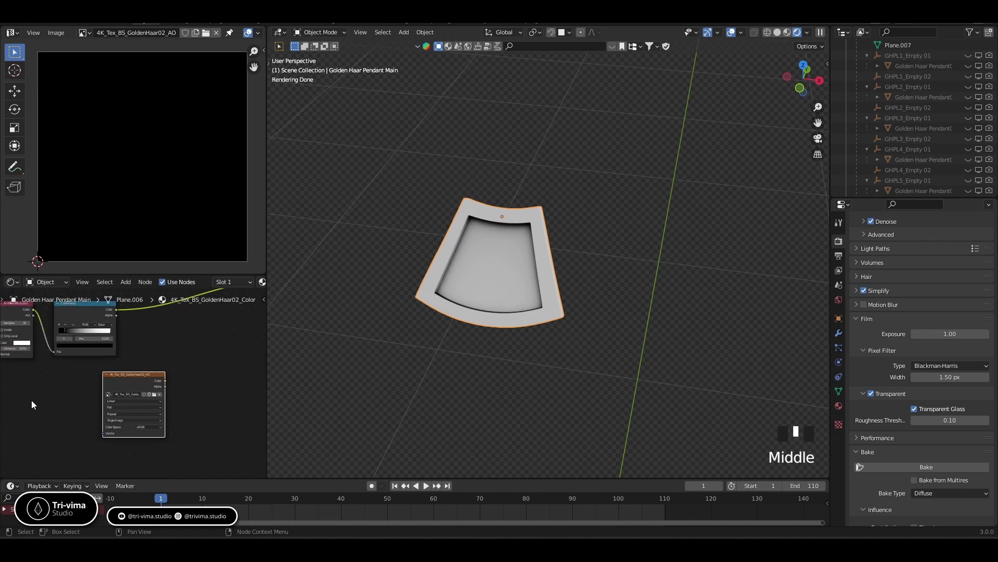
pyautogui.scroll(-2, 32, 400)
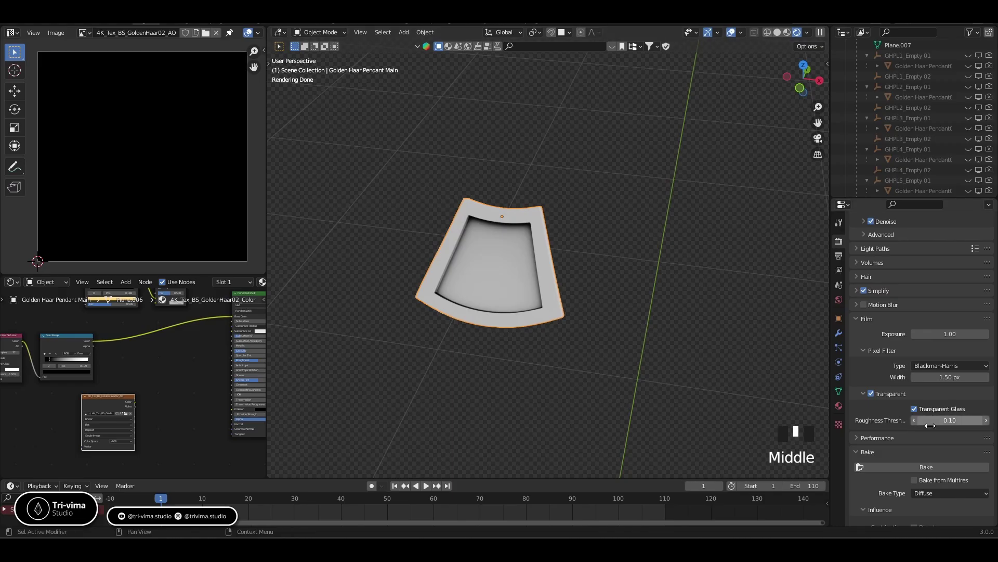
pyautogui.click(927, 467)
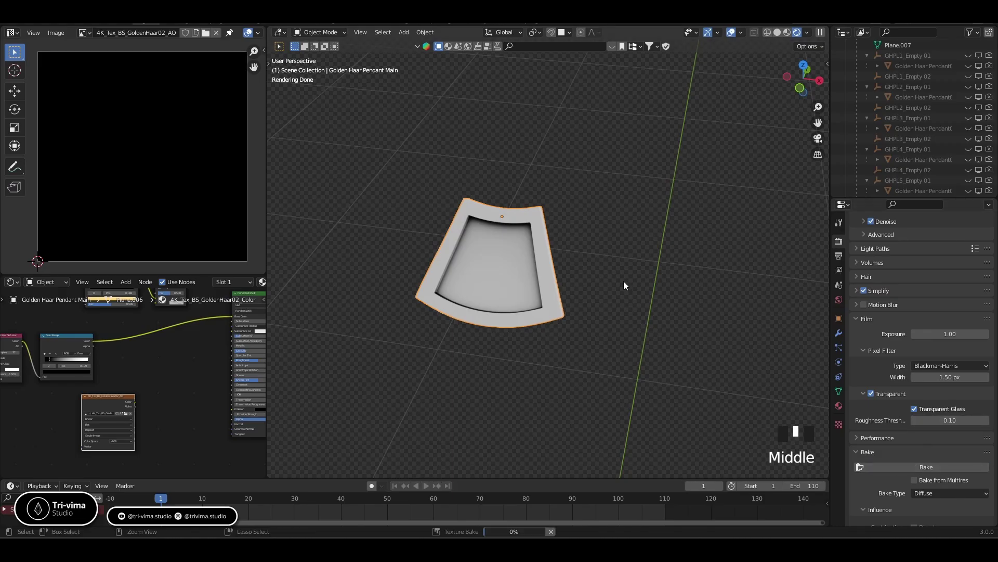
pyautogui.hotkey('ctrl', 's')
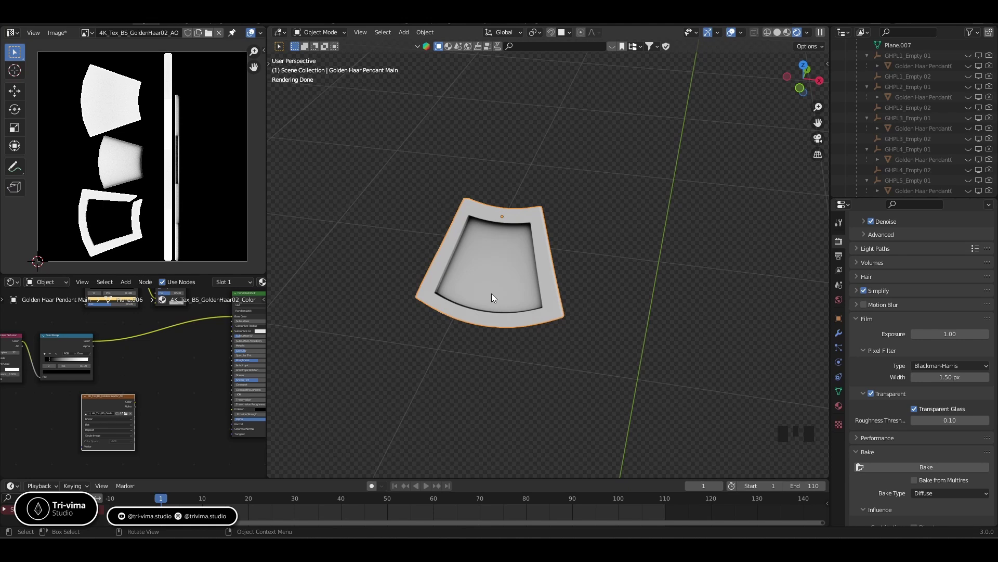
# - Connect the gold Multiply node's output to the Principled BSDF's Base Color and adjust the shader's Metallic value
pyautogui.moveTo(164, 413); pyautogui.dragTo(107, 438, button='middle')
pyautogui.moveTo(131, 314); pyautogui.dragTo(176, 354)
pyautogui.click(208, 383)
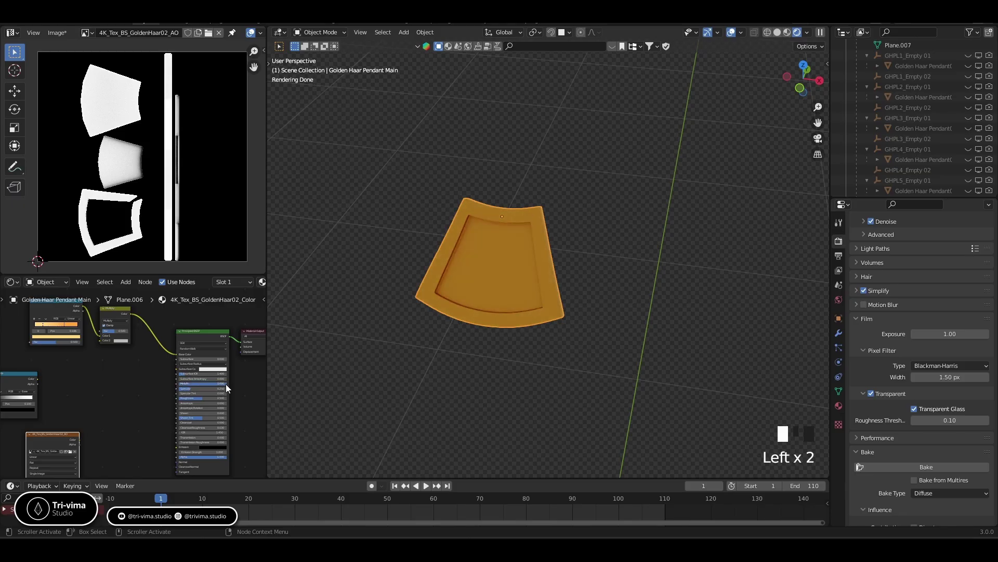
# - Adjust the Principled BSDF's Roughness and connect the AO image's Color to the second color input of the gold Multiply node
pyautogui.click(201, 398)
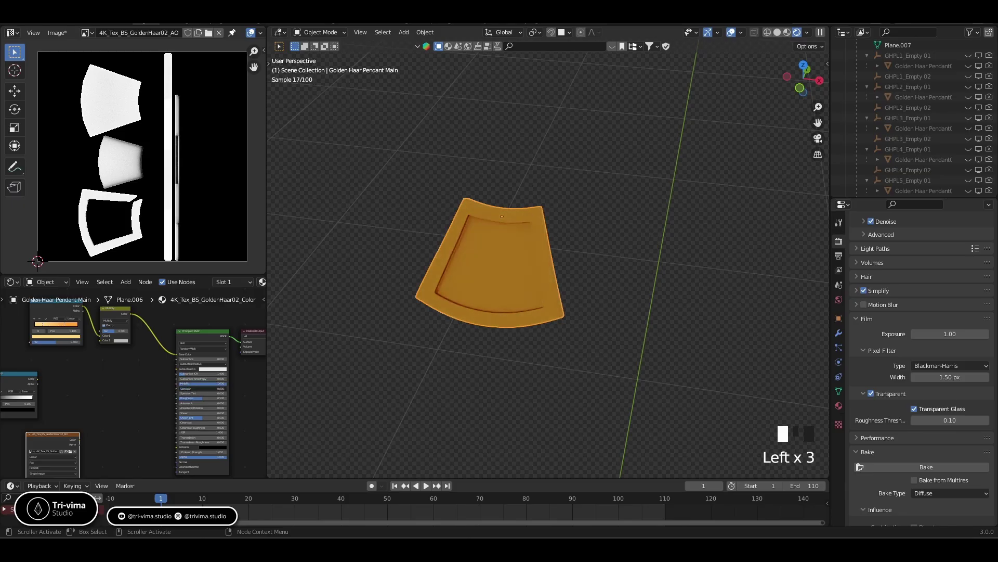
pyautogui.click(201, 399)
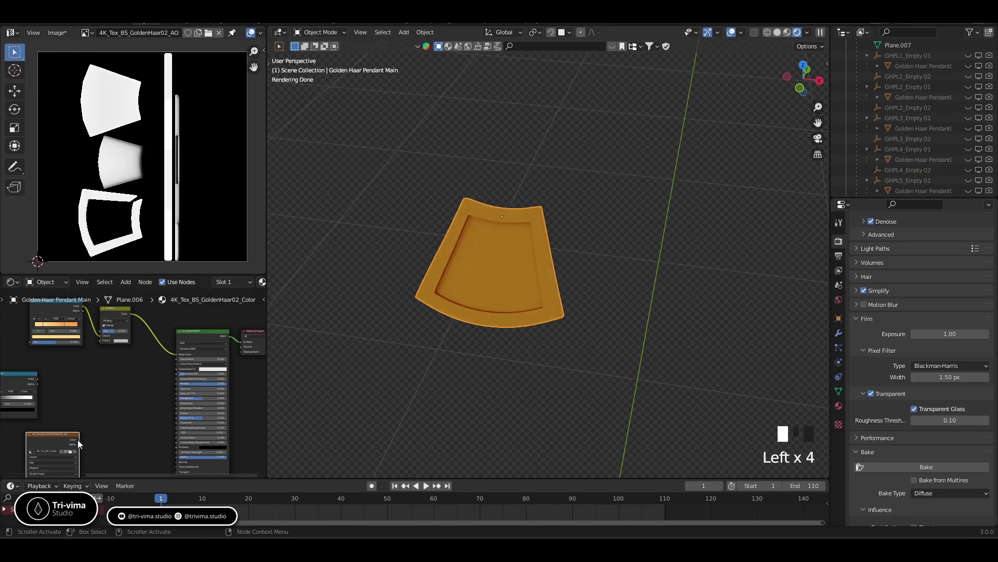
pyautogui.moveTo(79, 439); pyautogui.dragTo(129, 358)
pyautogui.click(141, 441)
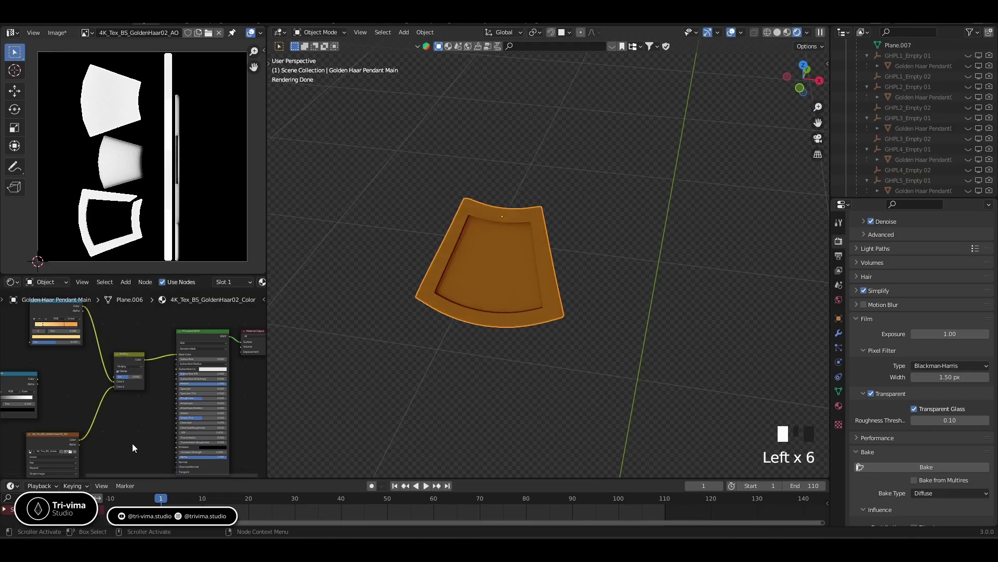
# - Enable the New Lights collection and inspect the main pendant's recessed gold surface up close
pyautogui.scroll(10, 919, 171)
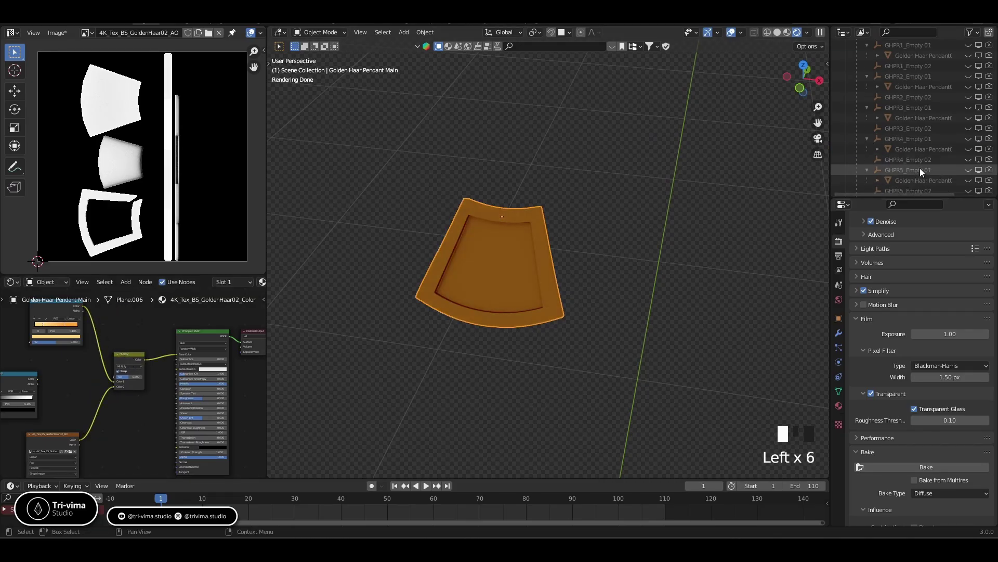
pyautogui.scroll(-10, 921, 170)
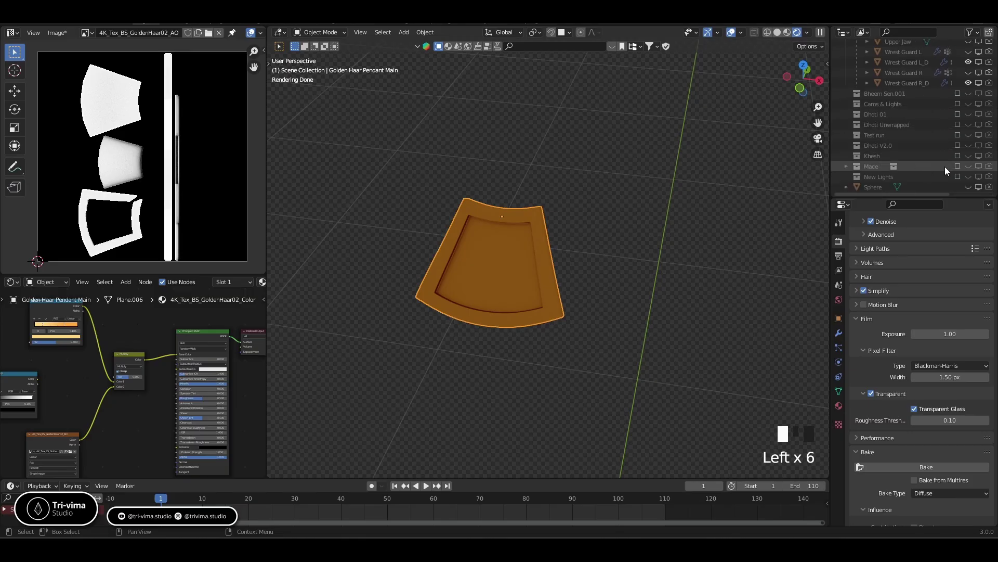
pyautogui.click(958, 177)
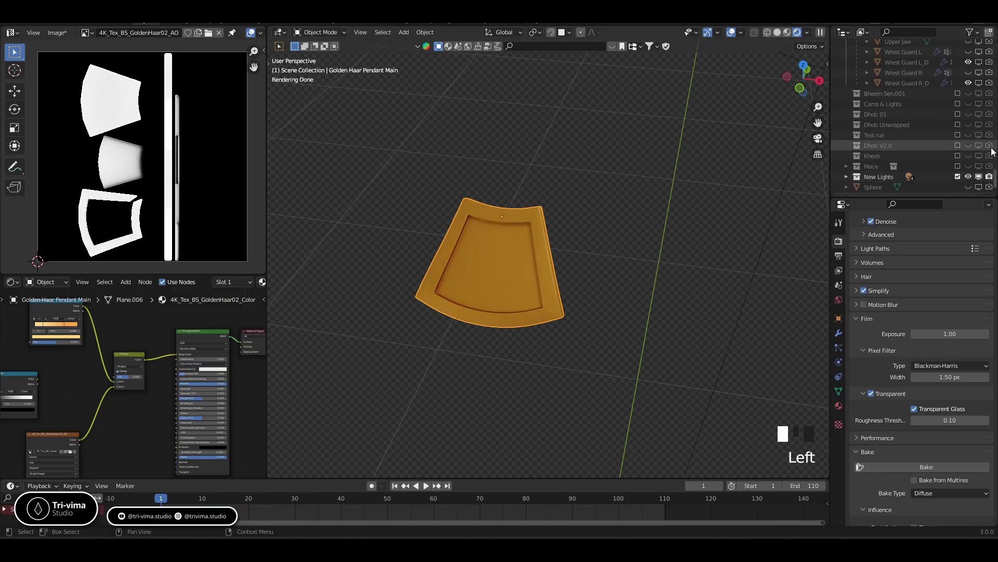
pyautogui.scroll(5, 936, 156)
# - Enable the Dhoti V2.0 and Mace collections in the view layer, viewport and renders
pyautogui.scroll(10, 591, 205)
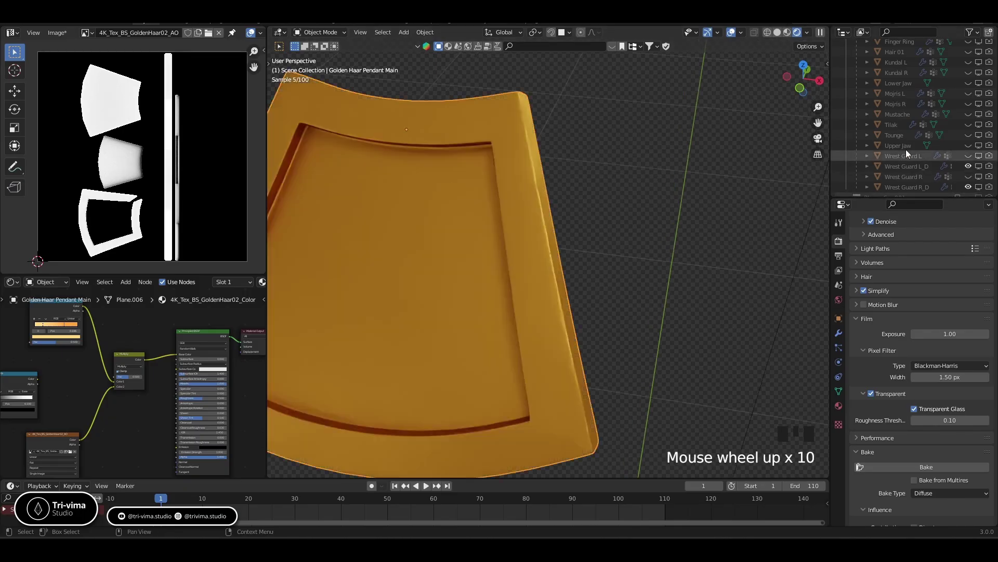
pyautogui.scroll(-4, 923, 130)
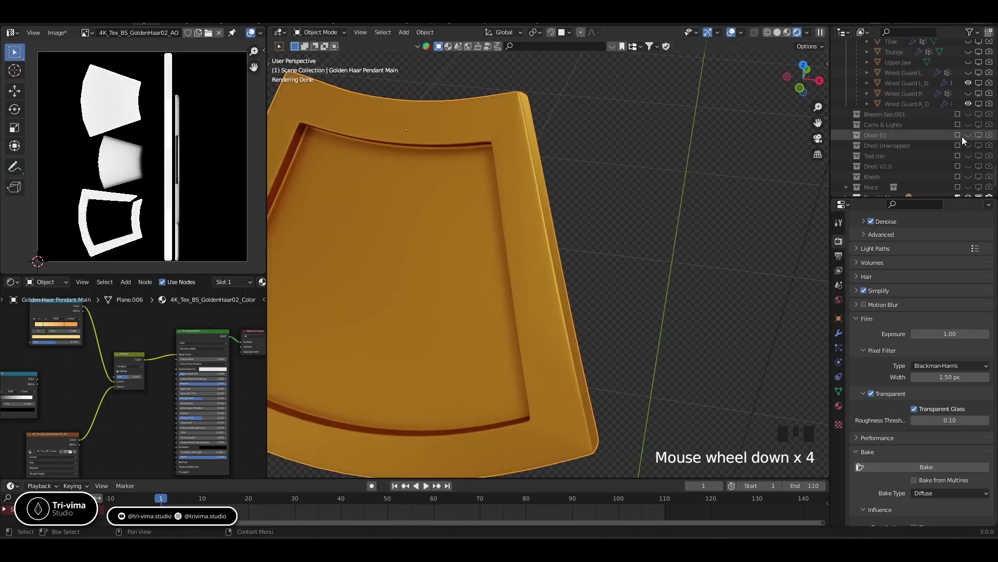
pyautogui.click(957, 167)
pyautogui.click(968, 167)
pyautogui.scroll(-2, 969, 170)
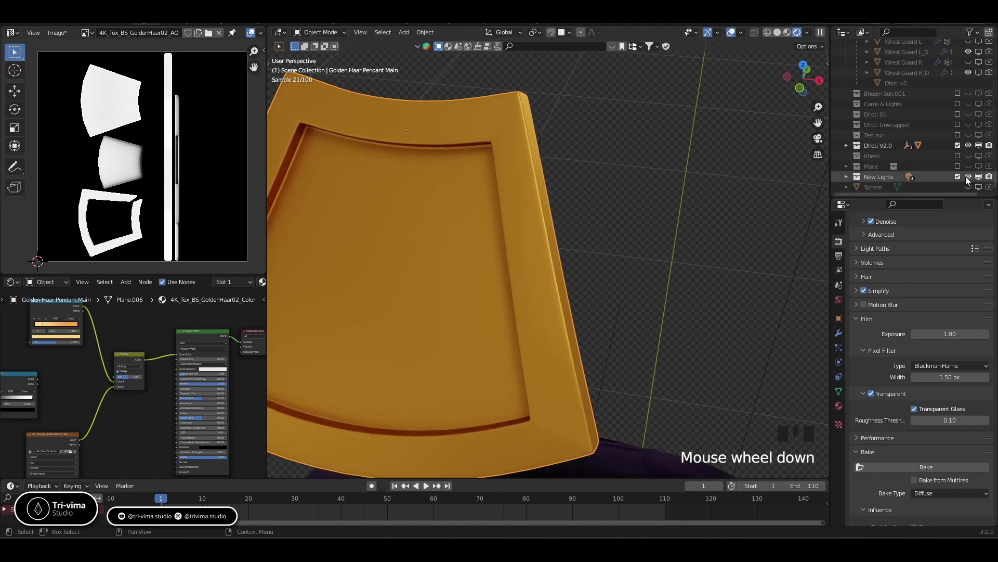
pyautogui.click(958, 166)
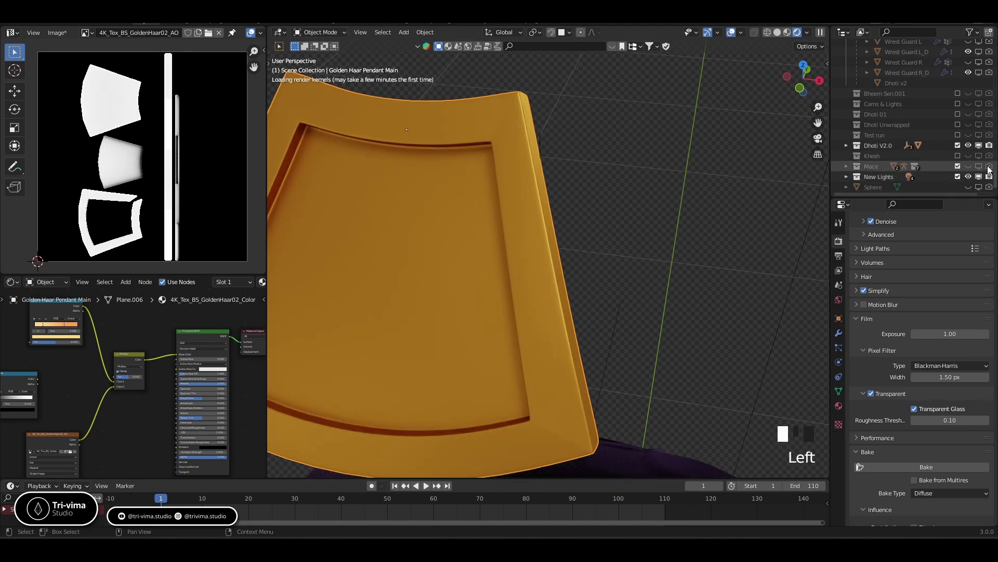
pyautogui.click(968, 167)
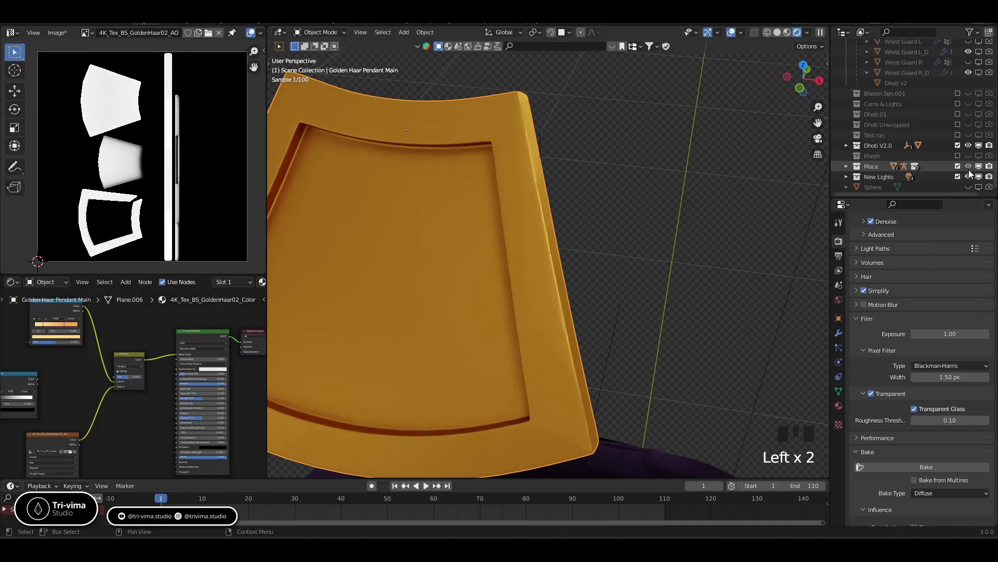
# - Show Wrest Guard R, Wrest Guard L and the objects from Upper Jaw up to Hair 01 in the viewport and renders
pyautogui.scroll(-2, 969, 169)
pyautogui.scroll(5, 968, 169)
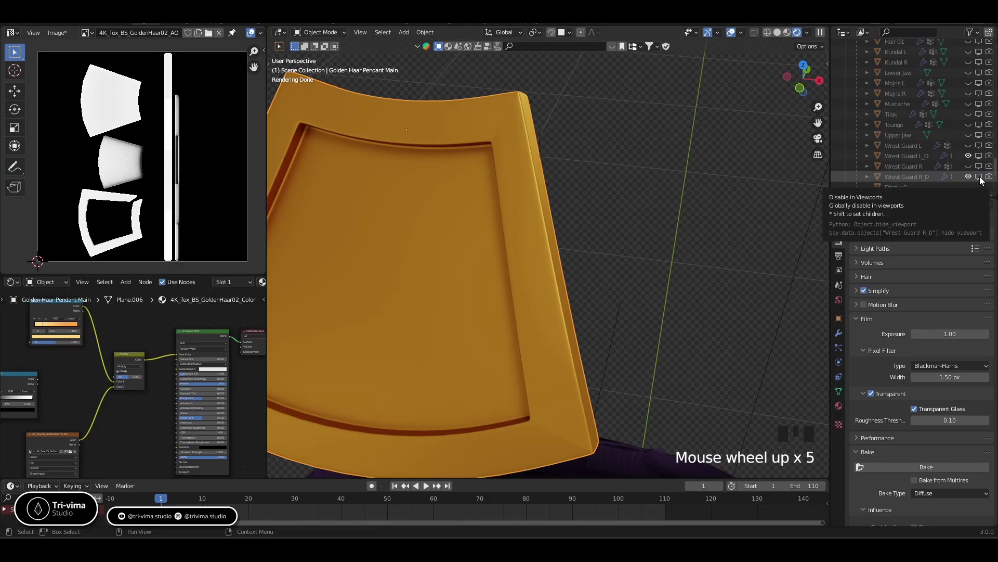
pyautogui.click(969, 166)
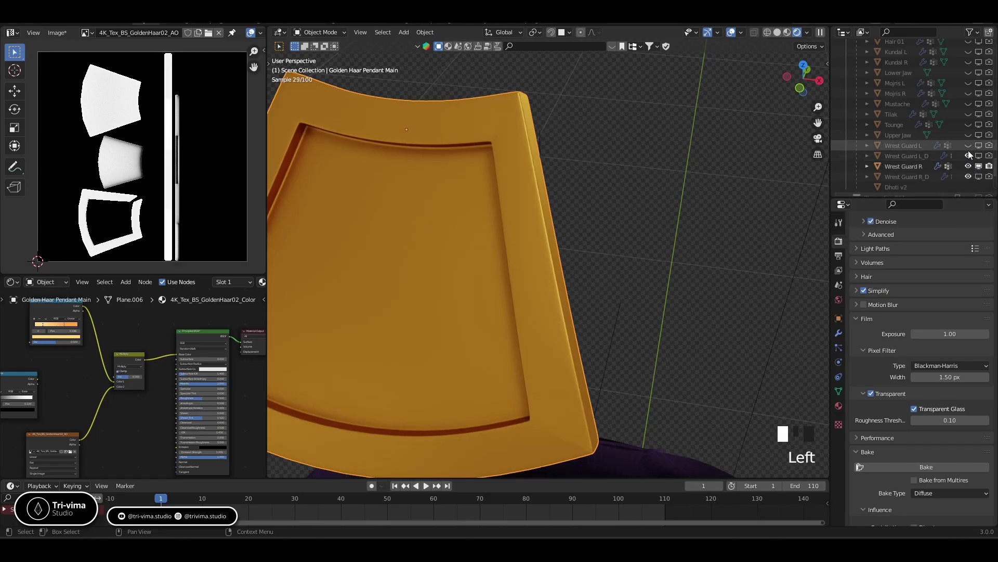
pyautogui.click(969, 145)
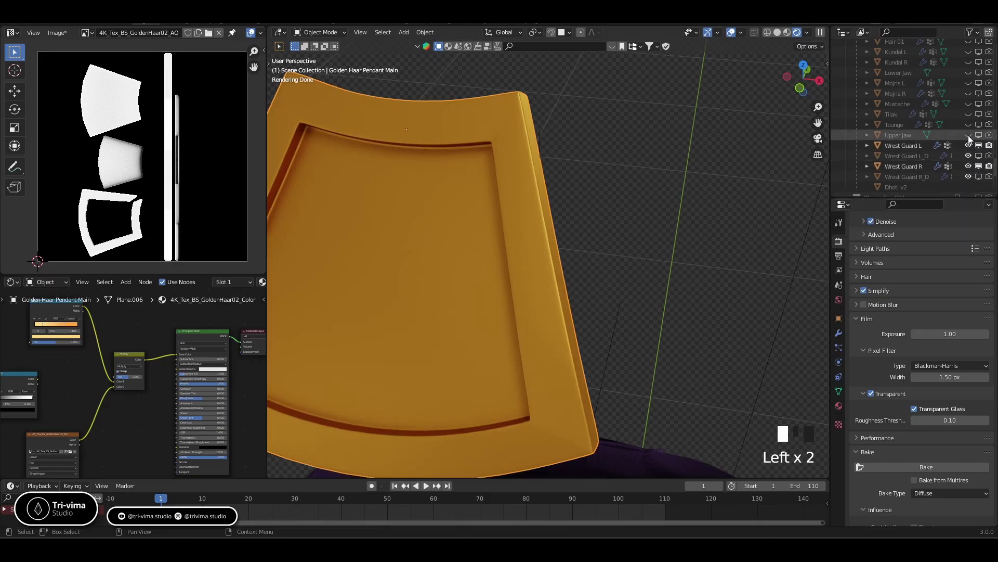
pyautogui.click(990, 135)
pyautogui.moveTo(989, 129); pyautogui.dragTo(969, 47)
# - Show the objects from Finger Ring up to Bheem Sen Half Pant in the viewport and renders
pyautogui.scroll(4, 969, 46)
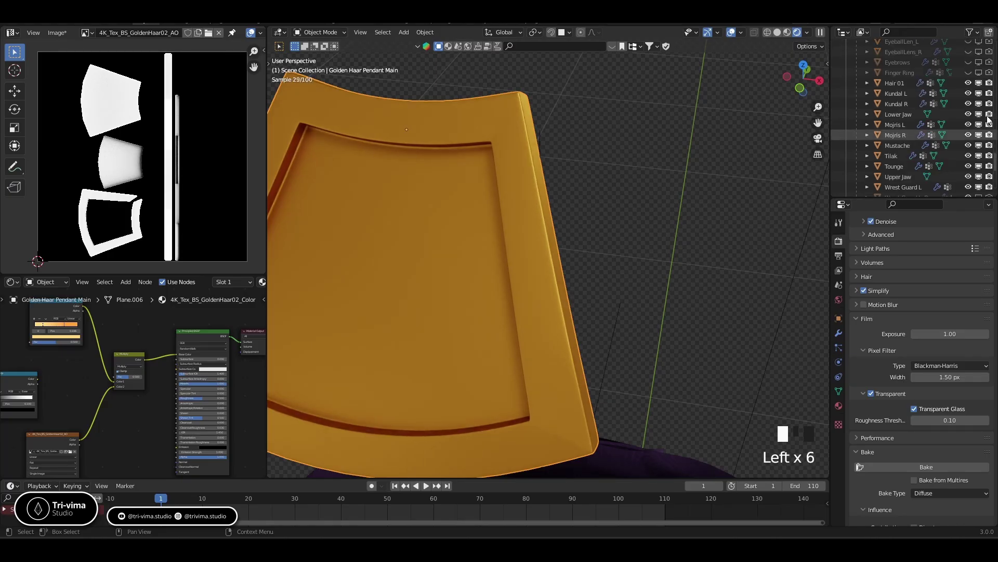
pyautogui.click(970, 52)
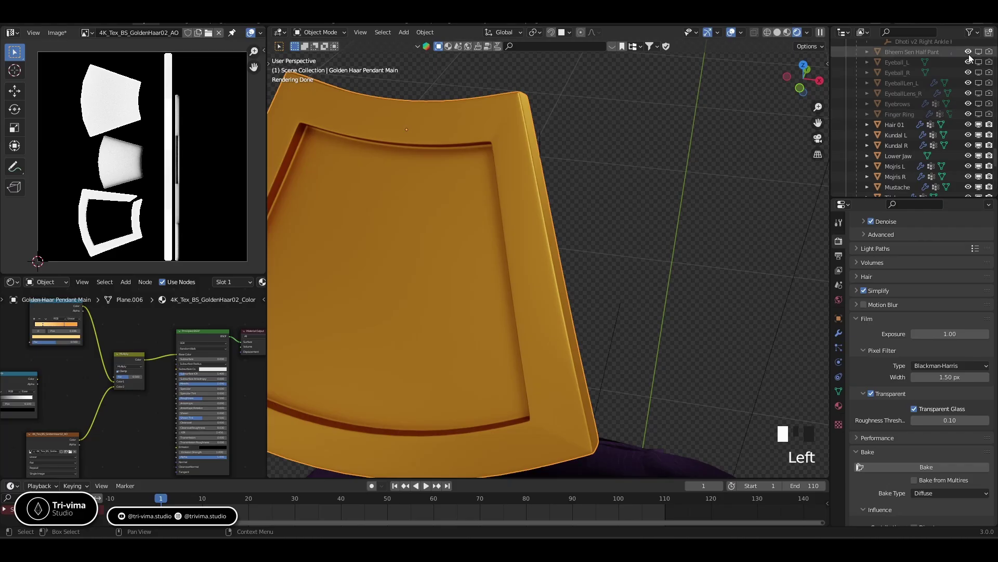
pyautogui.moveTo(979, 52)
pyautogui.mouseDown()
pyautogui.moveTo(980, 117)
pyautogui.moveTo(990, 111)
pyautogui.moveTo(989, 52)
pyautogui.mouseUp()
# - Show the Bheem Sen Body Mesh and its belt buckle, Janeu and pearl necklace hook empties in the viewport and renders
pyautogui.scroll(4, 990, 125)
pyautogui.scroll(3, 984, 167)
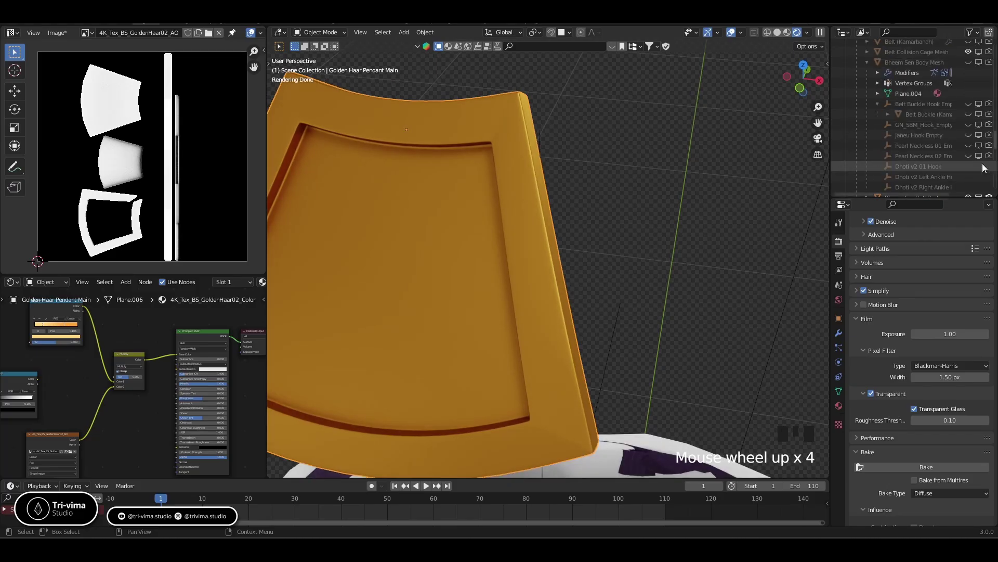
pyautogui.moveTo(990, 156); pyautogui.dragTo(970, 110)
pyautogui.scroll(3, 970, 111)
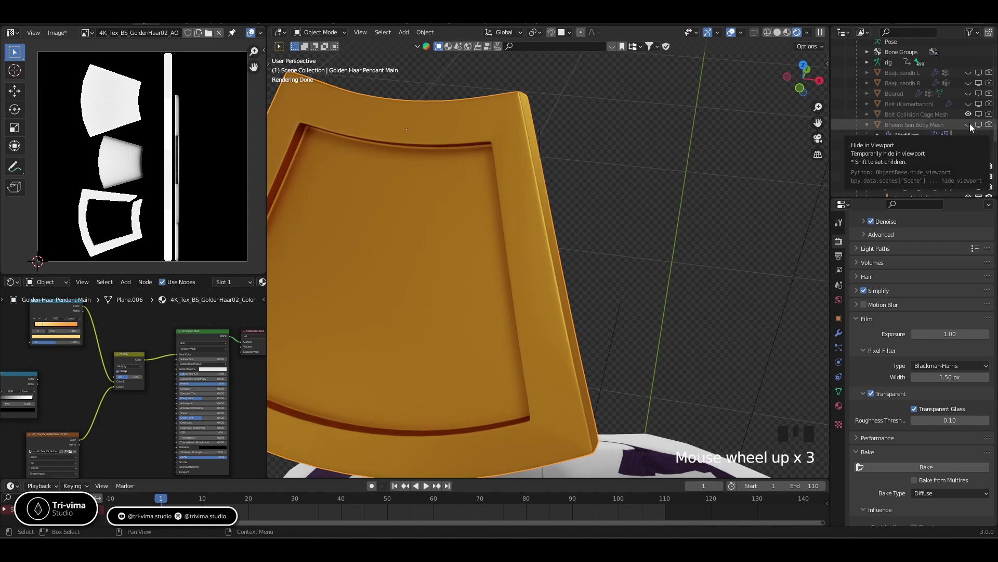
pyautogui.click(969, 125)
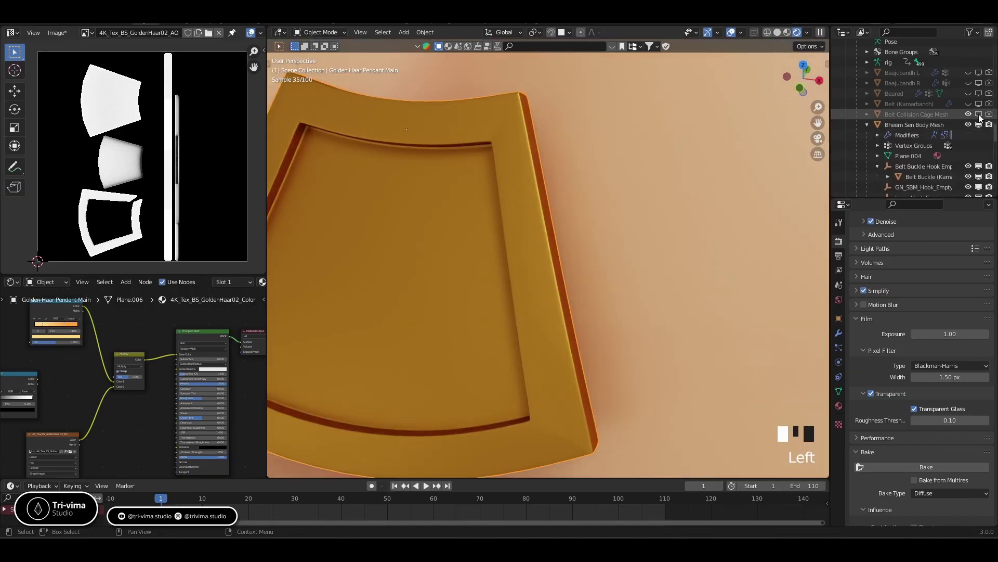
# - Show Belt (Kamarbandh), Beared, Baajubandh R and Baajubandh L in the viewport and renders
pyautogui.click(989, 104)
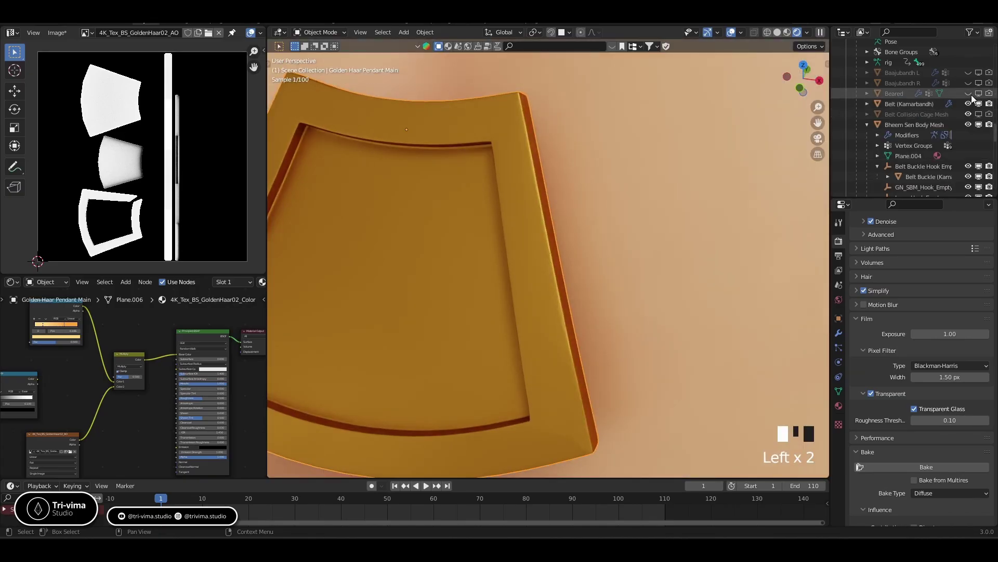
pyautogui.click(969, 93)
pyautogui.click(978, 72)
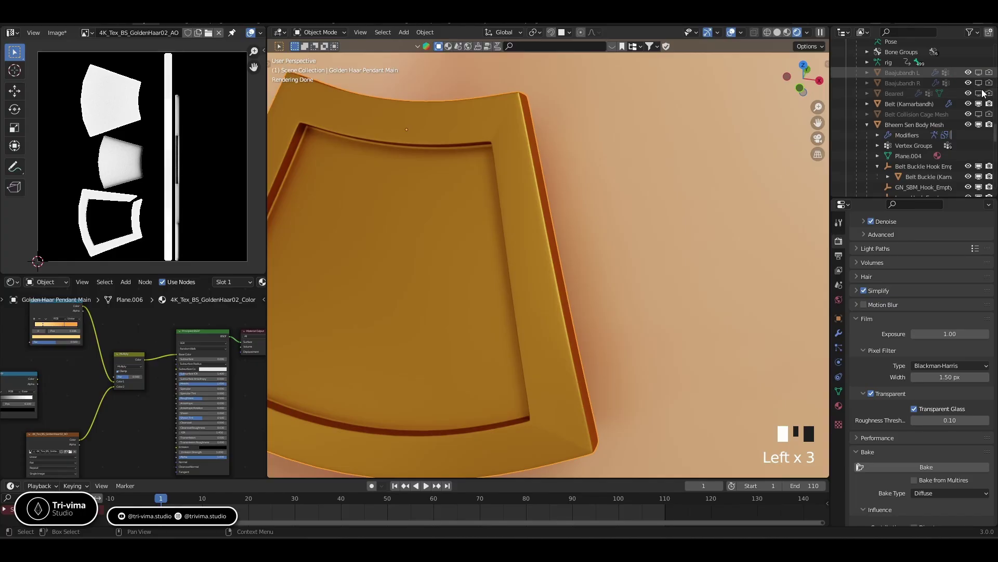
pyautogui.click(979, 93)
pyautogui.click(979, 83)
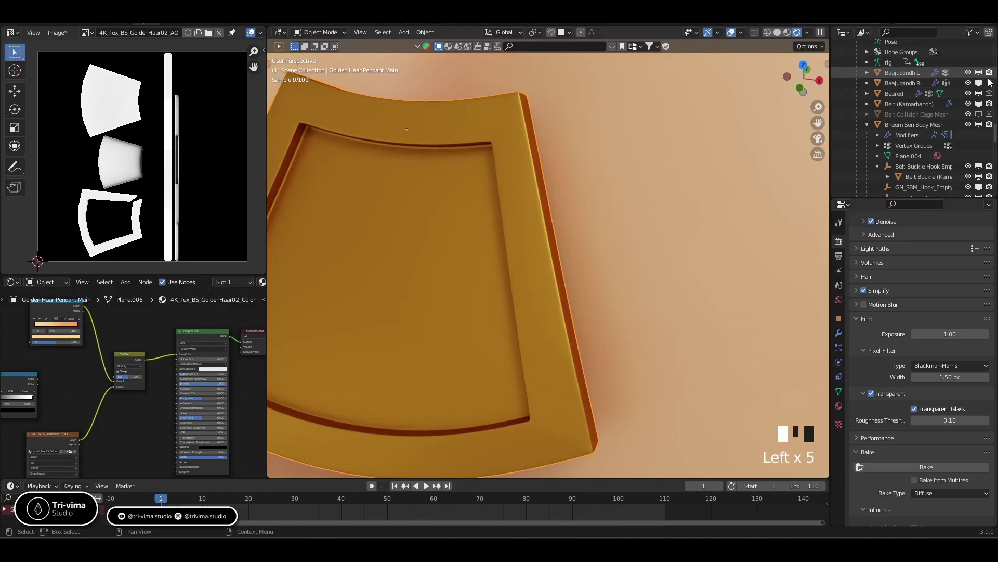
pyautogui.scroll(4, 989, 112)
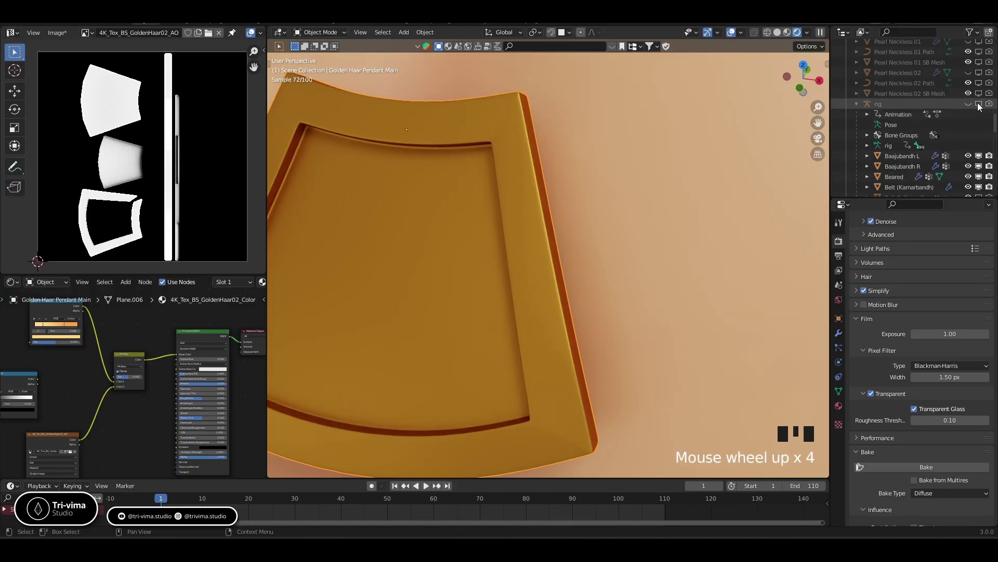
pyautogui.click(978, 93)
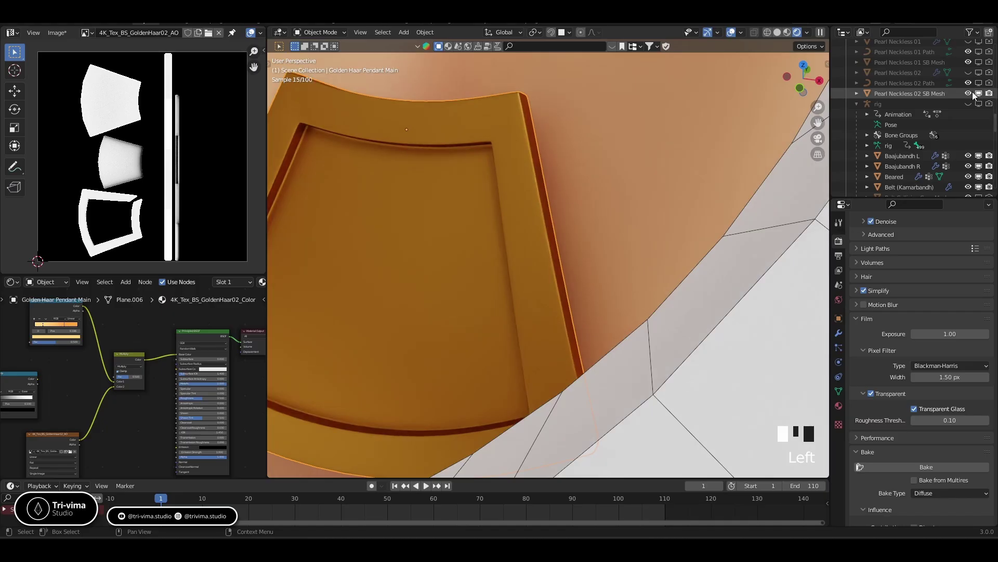
pyautogui.click(978, 94)
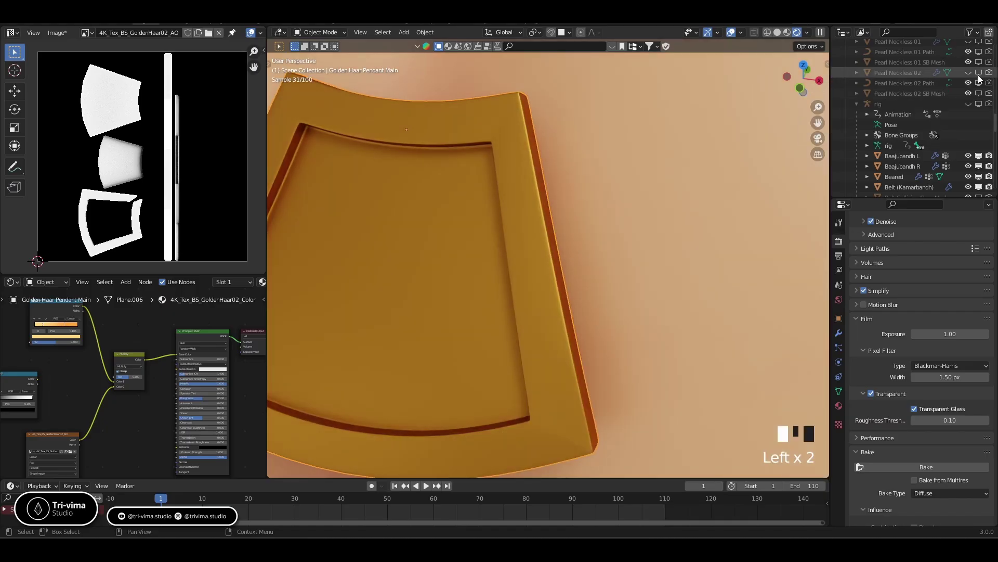
# - Show Pearl Neckless 02, Pearl Neckless 01 and Janeu in the viewport and renders
pyautogui.click(977, 73)
pyautogui.scroll(2, 988, 78)
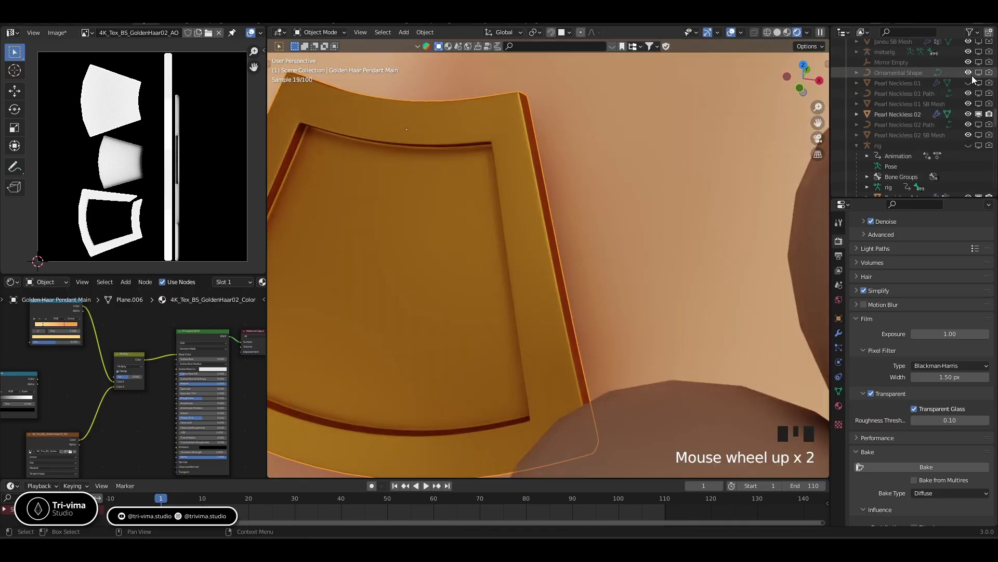
pyautogui.click(990, 84)
pyautogui.scroll(4, 991, 84)
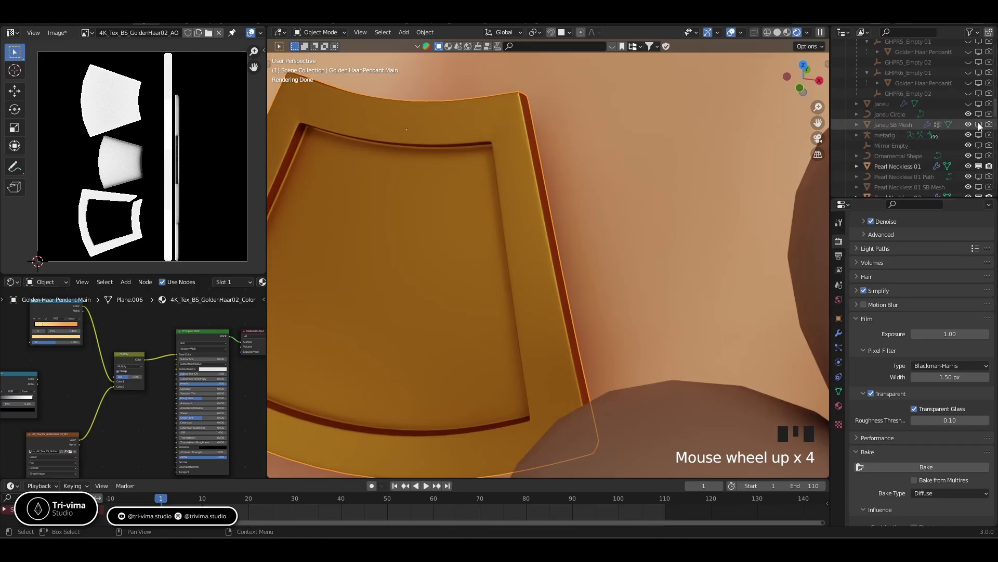
pyautogui.click(979, 104)
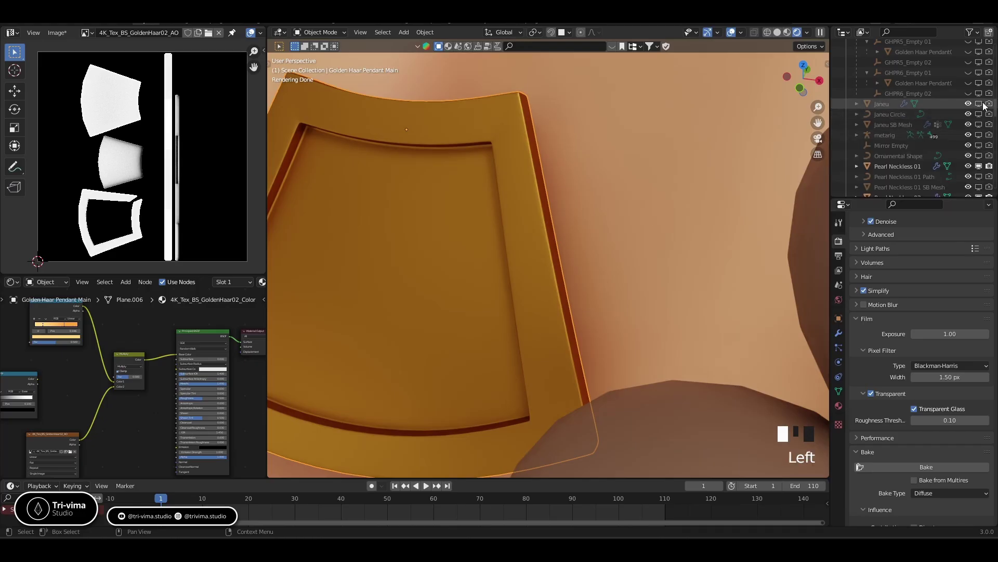
# - Show the Golden Haar pendants and their empties from GHPR6_Empty 02 up to the GHPR3 pendant in the viewport and renders
pyautogui.scroll(3, 970, 152)
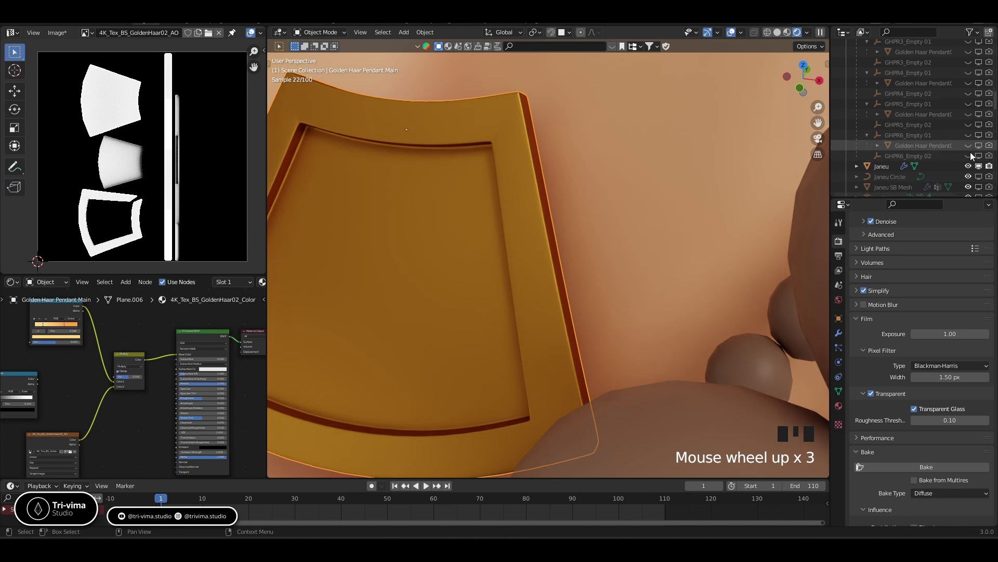
pyautogui.moveTo(968, 152); pyautogui.dragTo(970, 52)
pyautogui.moveTo(979, 156); pyautogui.dragTo(980, 51)
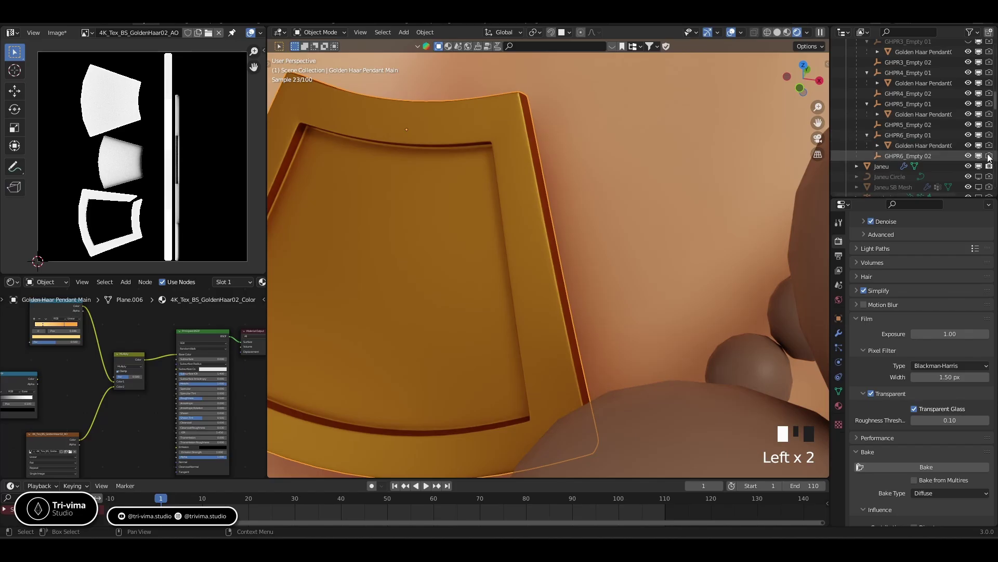
pyautogui.moveTo(989, 155); pyautogui.dragTo(988, 65)
# - Show GHPR3_Empty 01, the GHPR2 and GHPR1 pendants with their empties, and GHPM_Empty 02 in the viewport and renders
pyautogui.scroll(5, 970, 115)
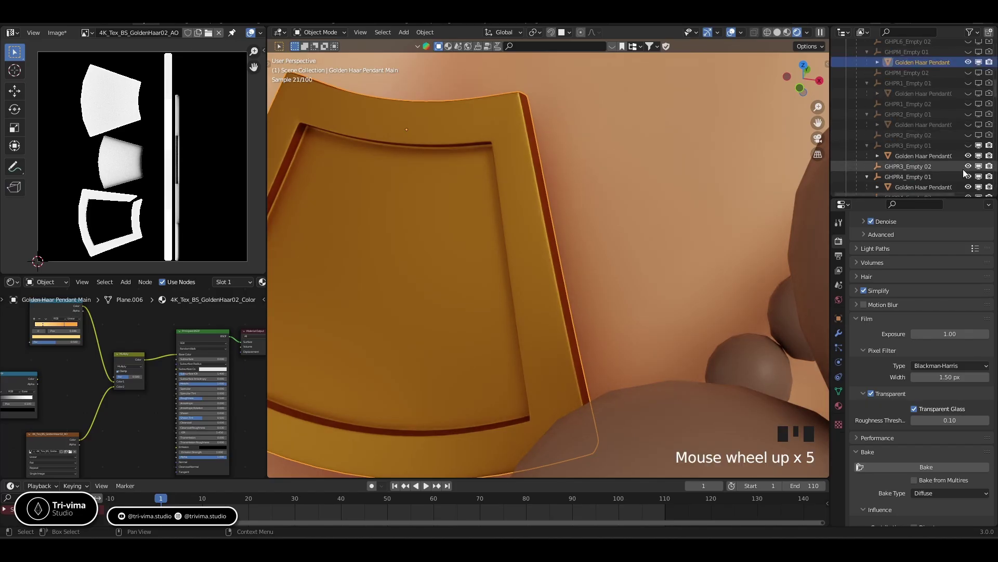
pyautogui.moveTo(969, 149); pyautogui.dragTo(971, 115)
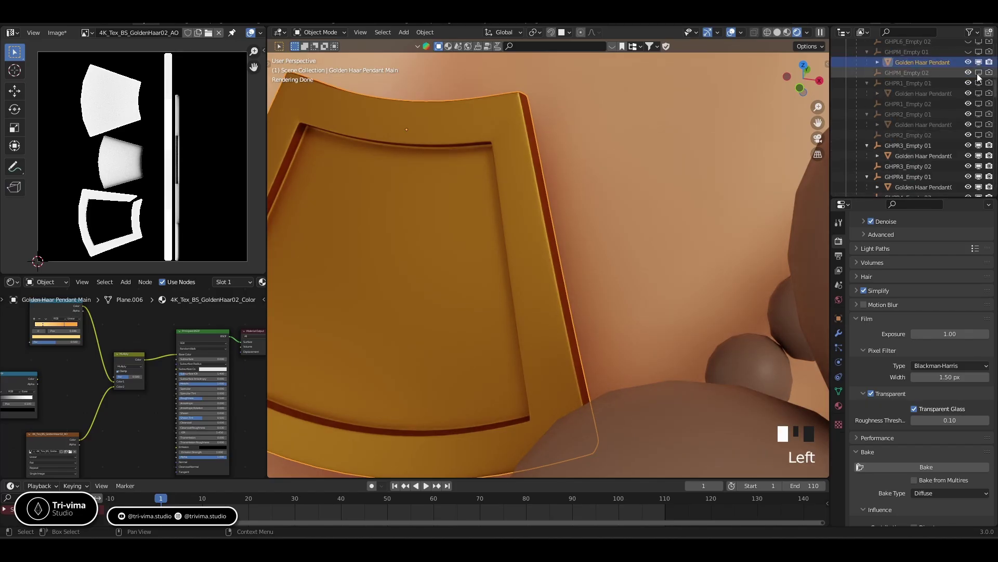
pyautogui.moveTo(978, 73)
pyautogui.mouseDown()
pyautogui.moveTo(979, 135)
pyautogui.moveTo(991, 81)
pyautogui.mouseUp()
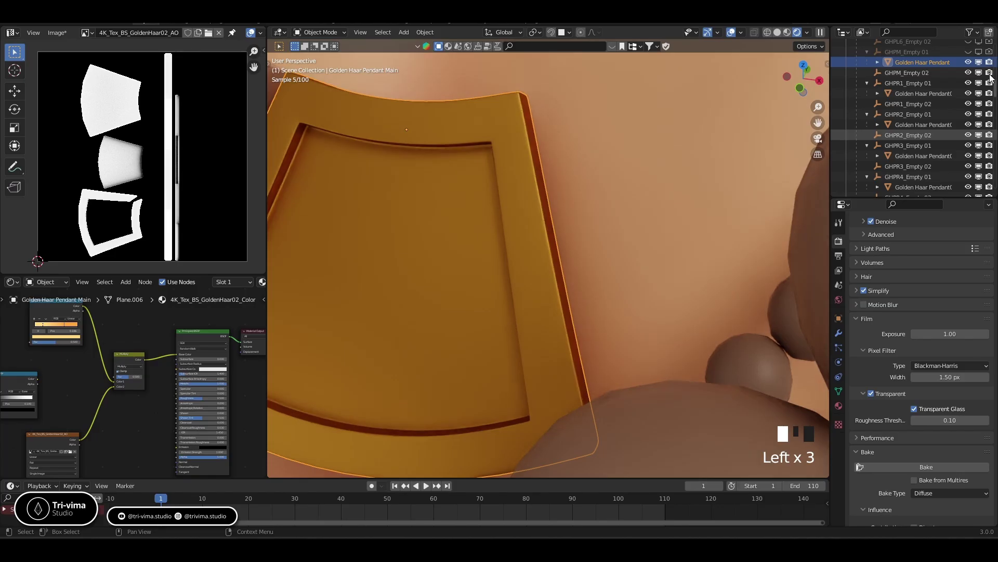
# - Show the Golden Haar pendants and their empties from GHPM_Empty 01 up to GHPL1_Empty 01 in the viewport and renders
pyautogui.scroll(5, 931, 140)
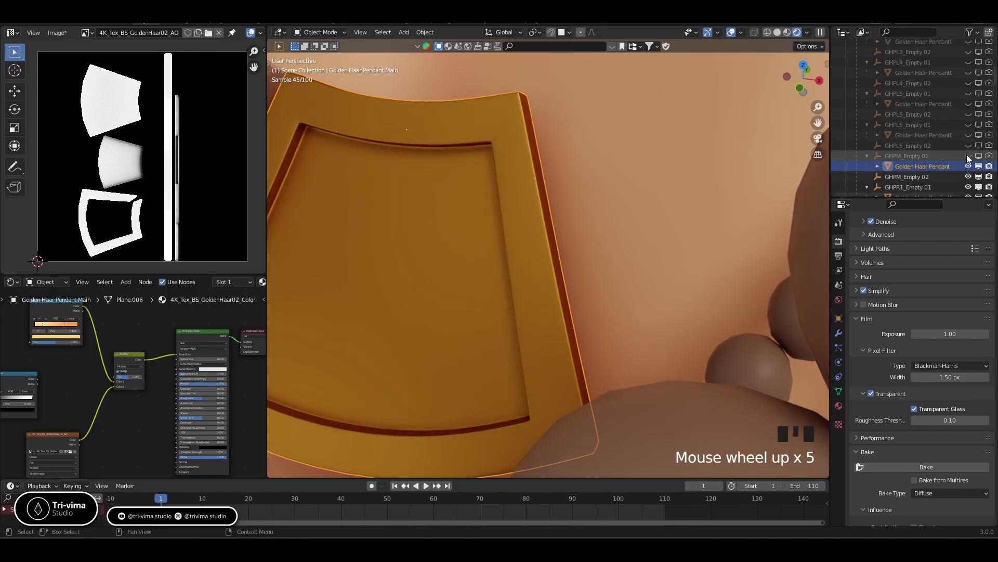
pyautogui.moveTo(968, 156); pyautogui.dragTo(967, 124)
pyautogui.moveTo(967, 60); pyautogui.dragTo(991, 75)
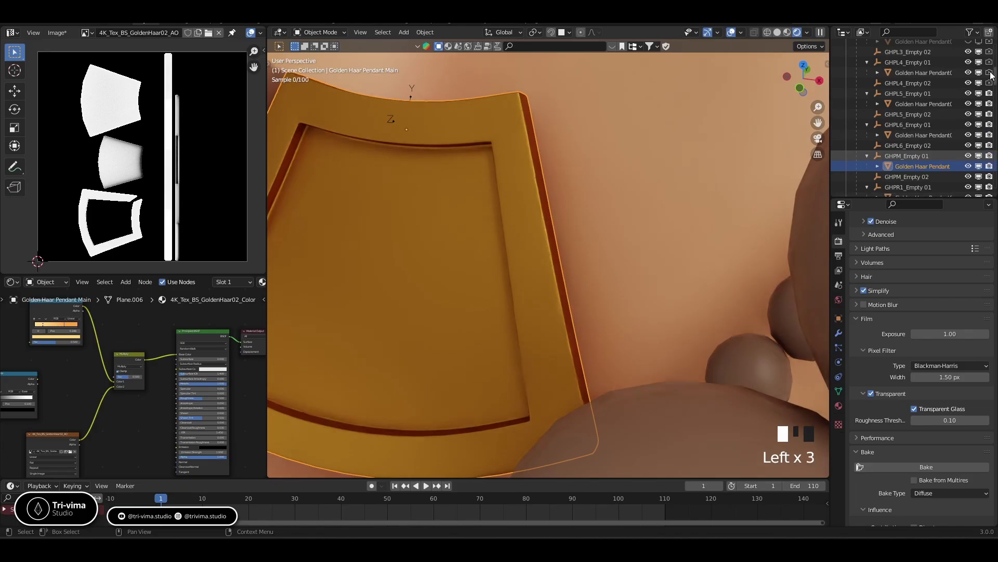
pyautogui.scroll(6, 977, 104)
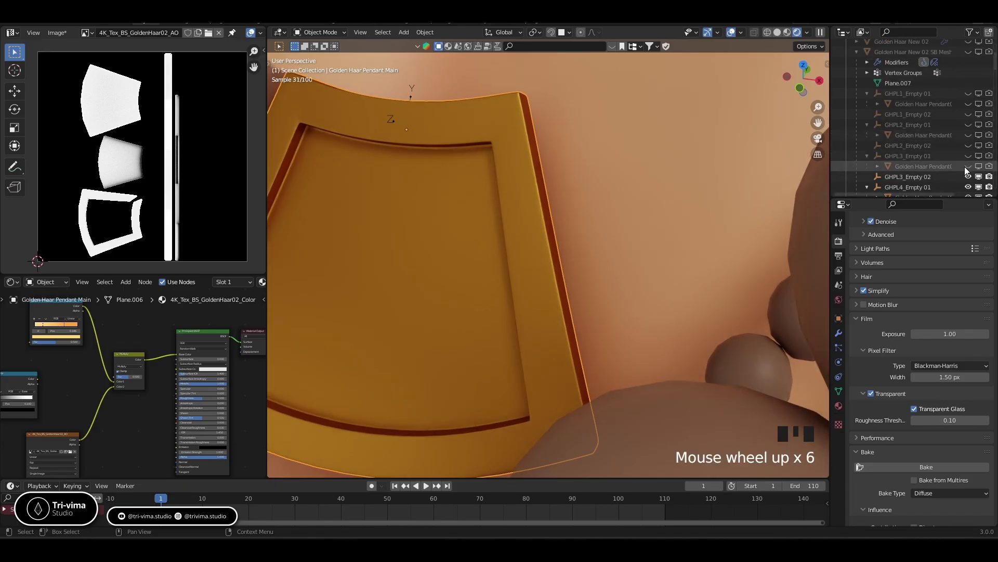
pyautogui.click(969, 161)
pyautogui.moveTo(969, 160); pyautogui.dragTo(990, 107)
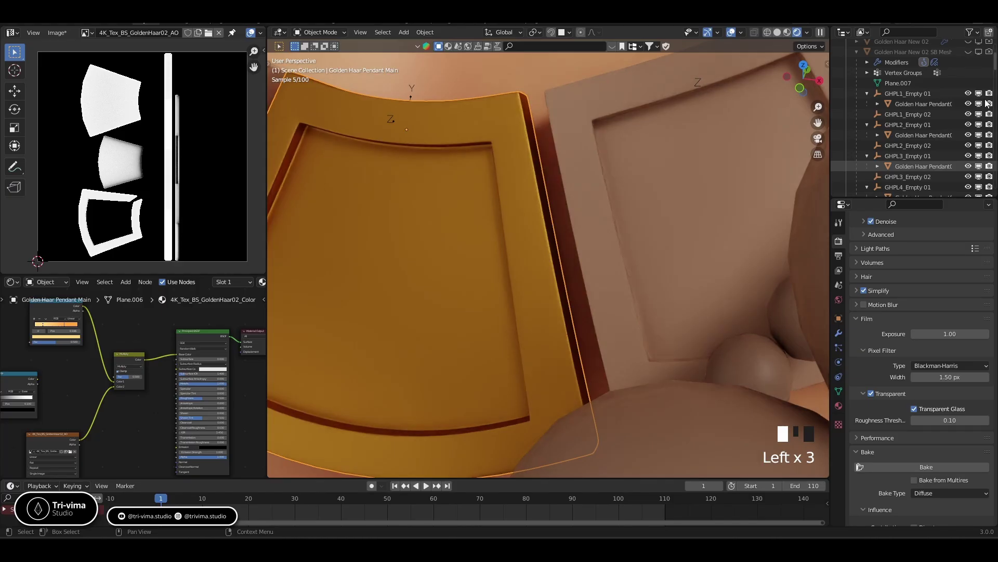
# - Show Golden Haar New 02 in the viewport and renders
pyautogui.scroll(4, 980, 125)
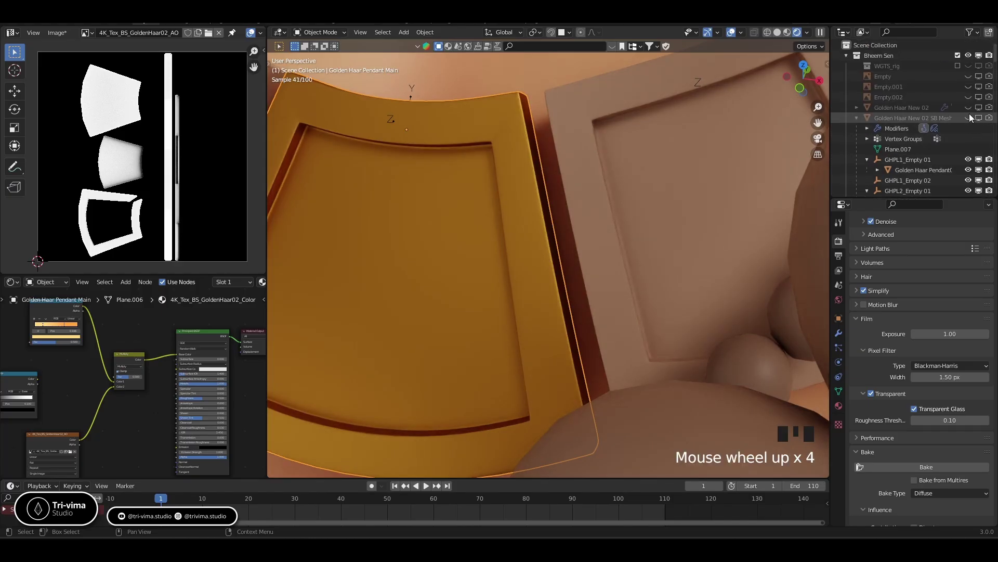
pyautogui.click(969, 108)
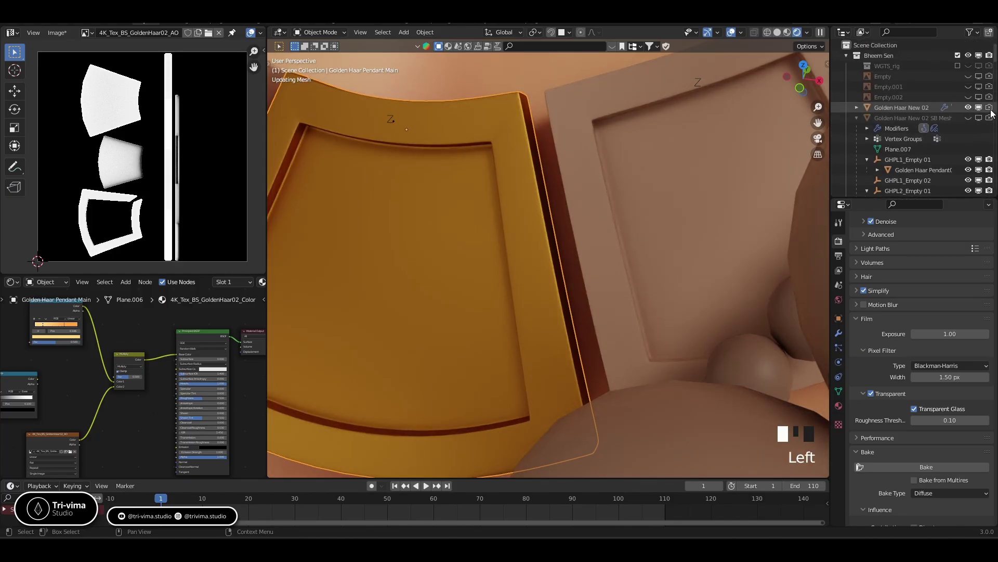
pyautogui.scroll(-8, 606, 208)
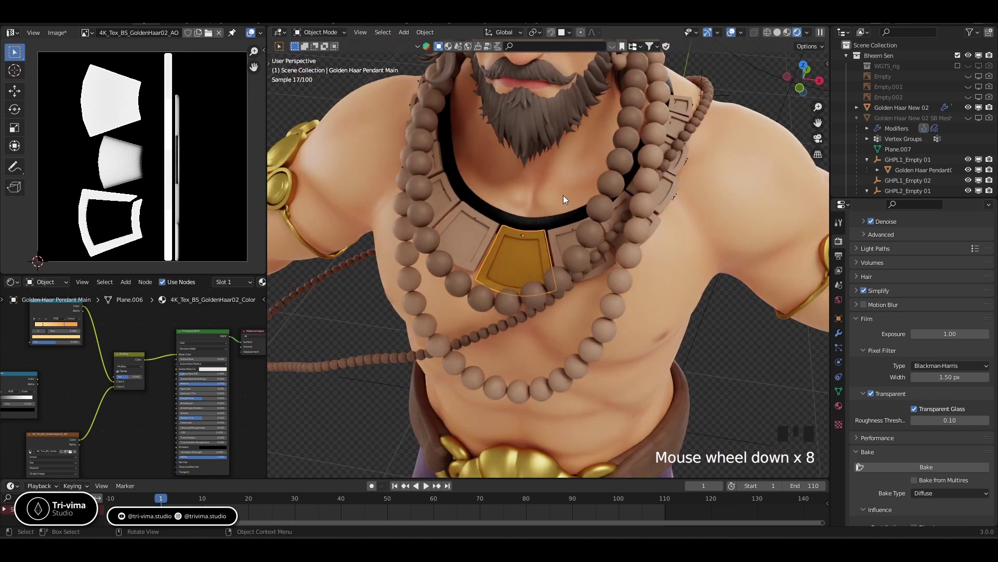
# - Connect the Multiply node's colour output to the Principled BSDF's Base Color in Golden Haar New 02's material
pyautogui.click(562, 217)
pyautogui.moveTo(104, 420); pyautogui.dragTo(129, 415, button='middle')
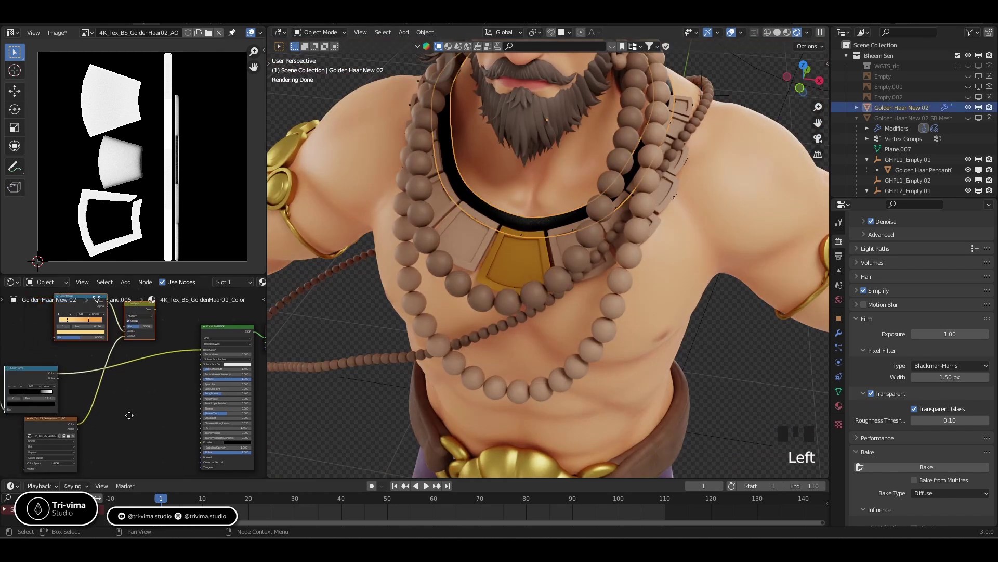
pyautogui.moveTo(77, 423); pyautogui.dragTo(200, 350)
pyautogui.moveTo(156, 309); pyautogui.dragTo(200, 350)
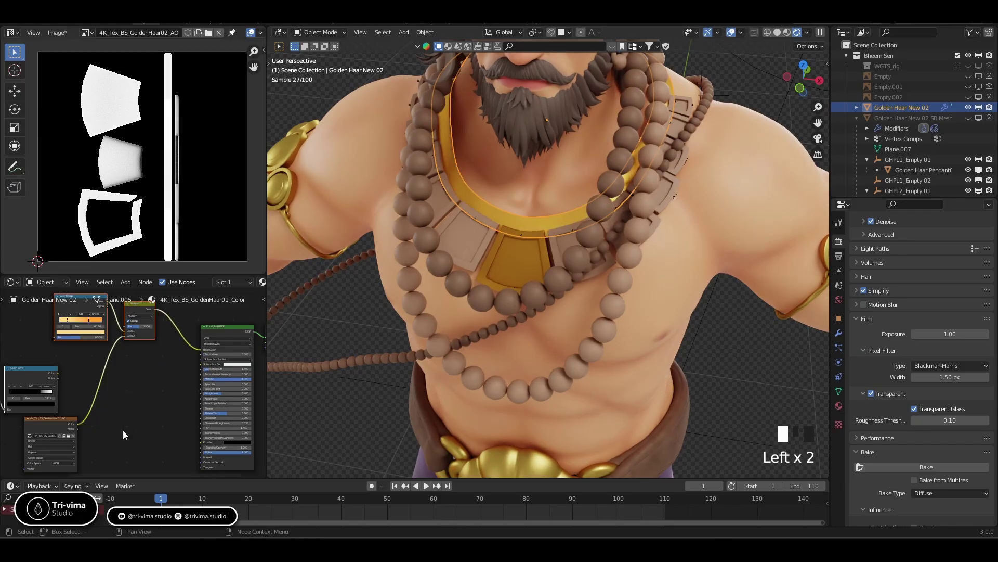
# - Set the Principled BSDF Roughness of the Golden Haar Pendant Main material to 0.4
pyautogui.click(525, 259)
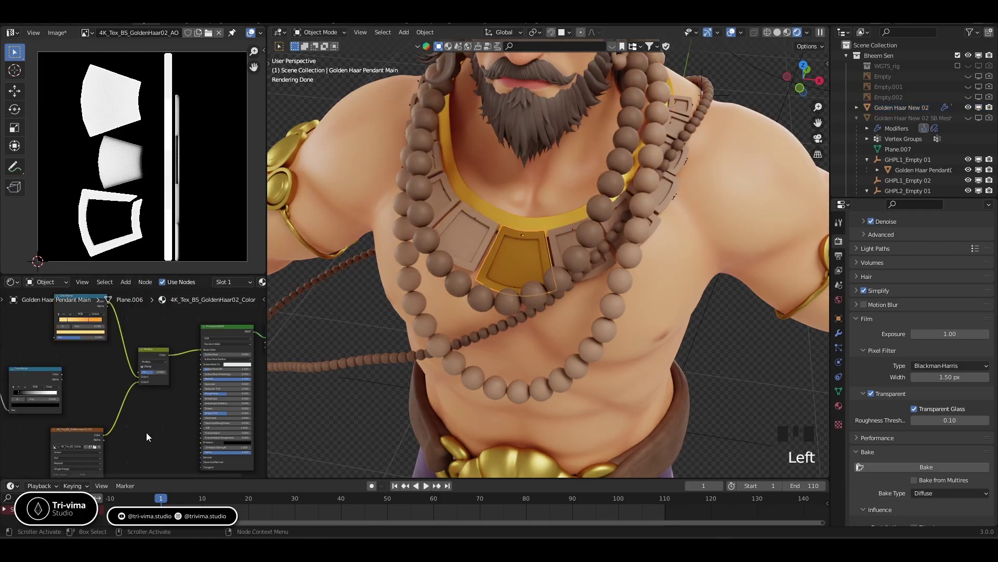
pyautogui.moveTo(145, 432); pyautogui.dragTo(111, 432, button='middle')
pyautogui.scroll(2, 183, 389)
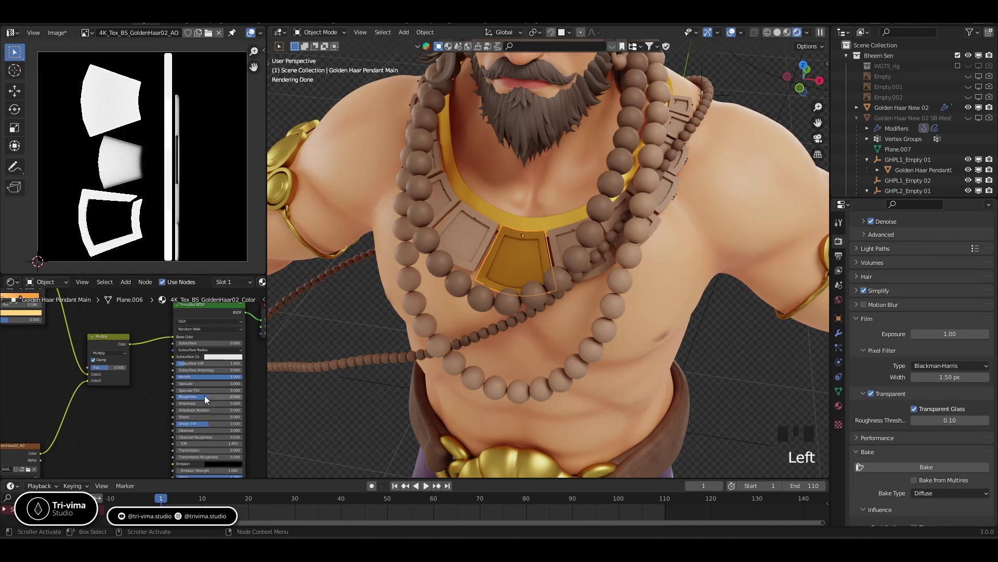
pyautogui.click(205, 395)
pyautogui.write('0.4')
pyautogui.press('Return')
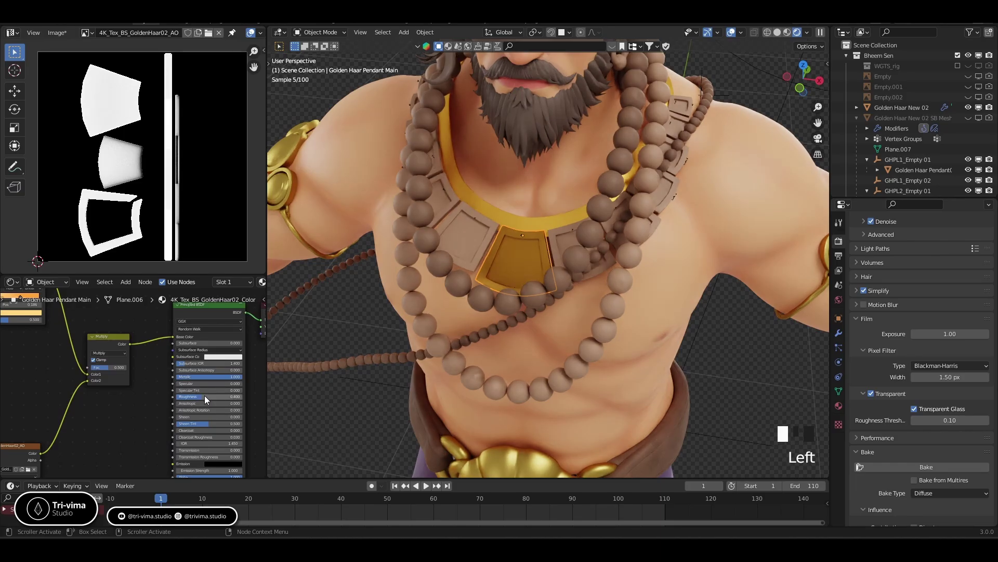
# - Try a Roughness of 0.25 on the main pendant's gold material, check it from the side and return it to 0.4
pyautogui.click(205, 395)
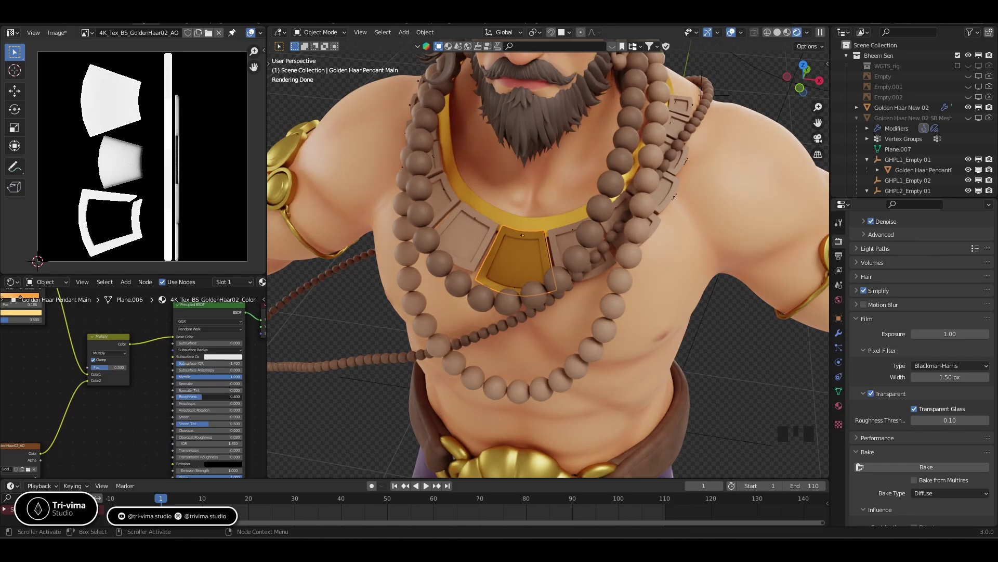
pyautogui.write('0.25')
pyautogui.press('Return')
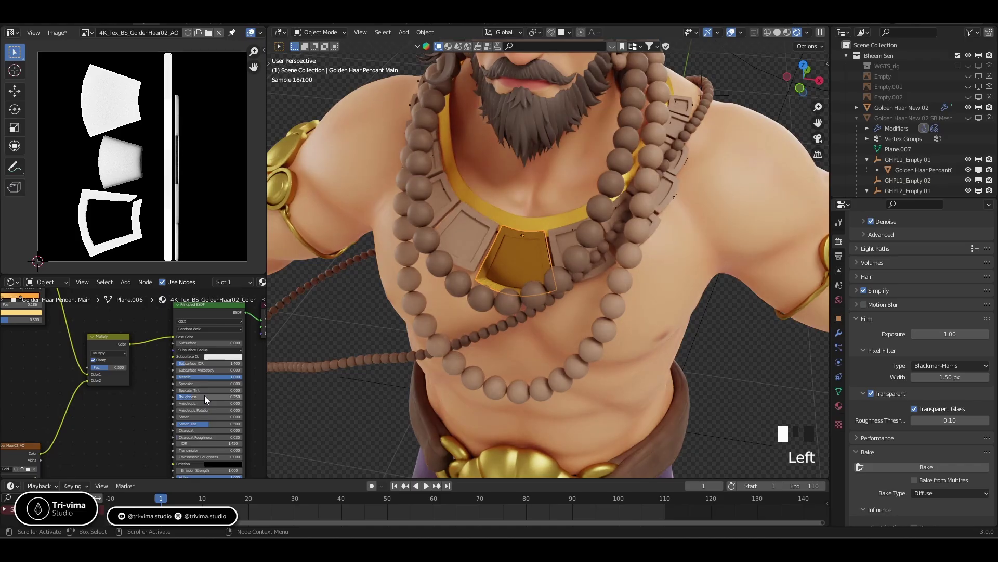
pyautogui.moveTo(490, 304); pyautogui.dragTo(284, 347, button='middle')
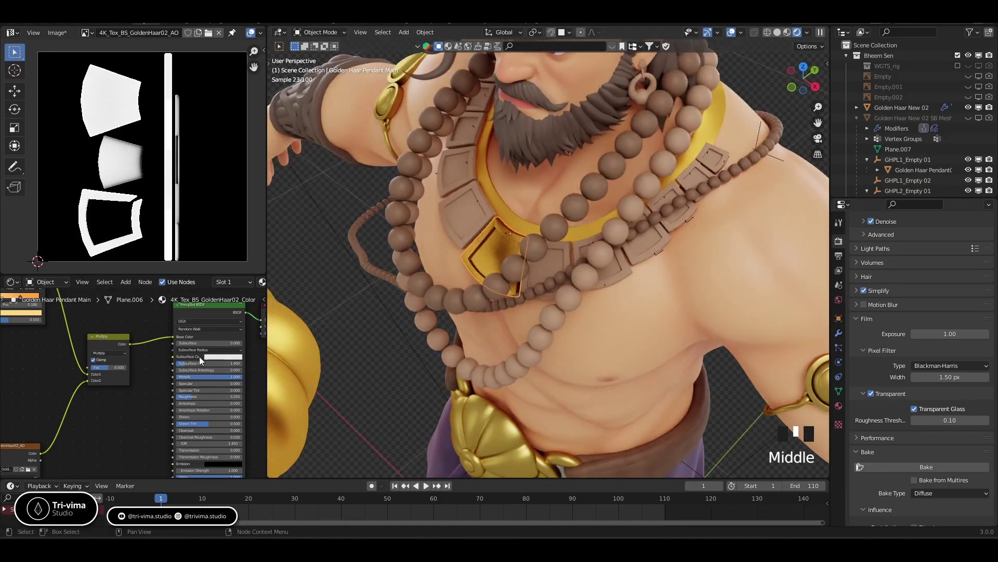
pyautogui.click(187, 396)
pyautogui.write('0.4')
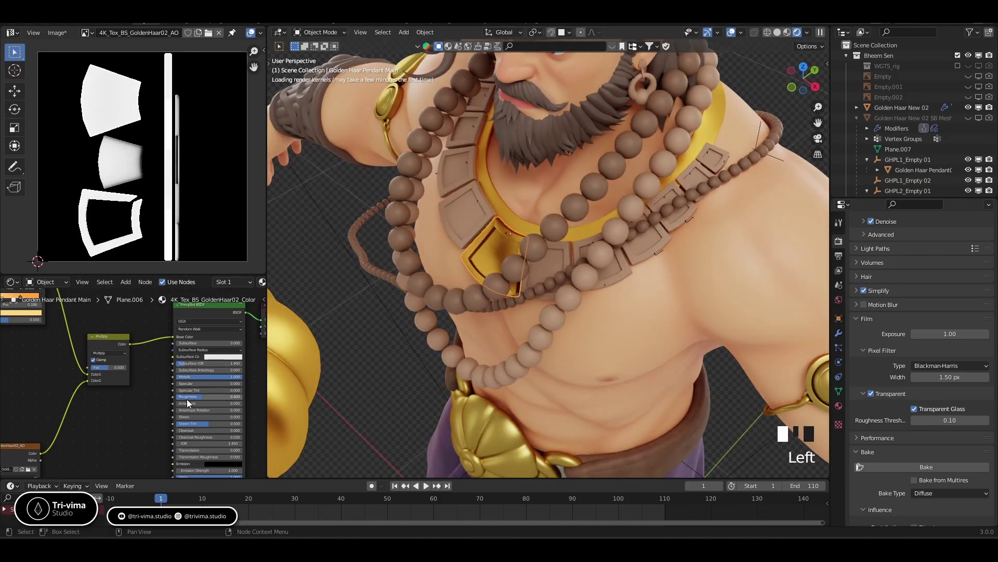
pyautogui.press('Return')
pyautogui.click(123, 441)
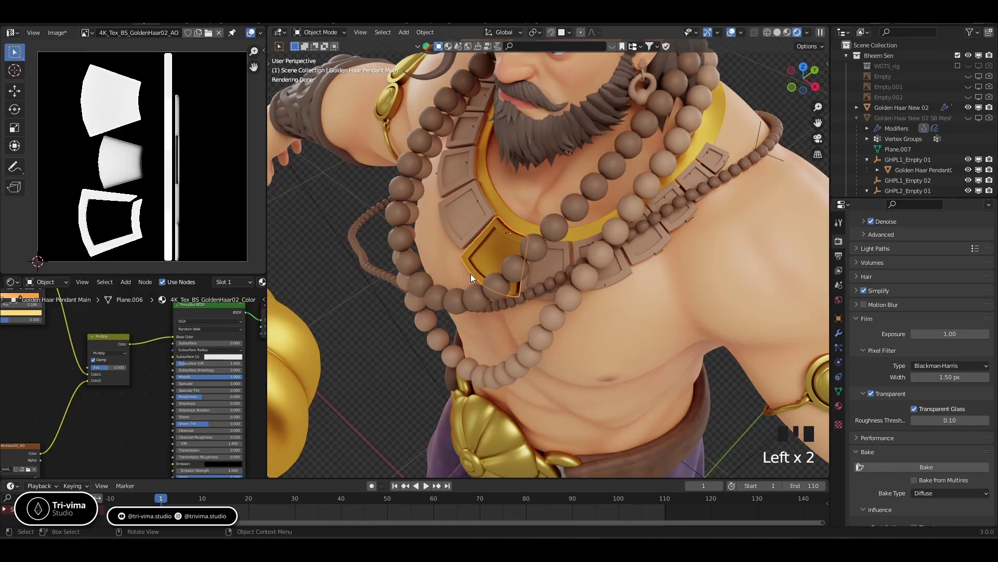
# - Hide the Bheem Sen Half Pant under the dhoti in the viewport and renders
pyautogui.moveTo(470, 274); pyautogui.dragTo(519, 262, button='middle')
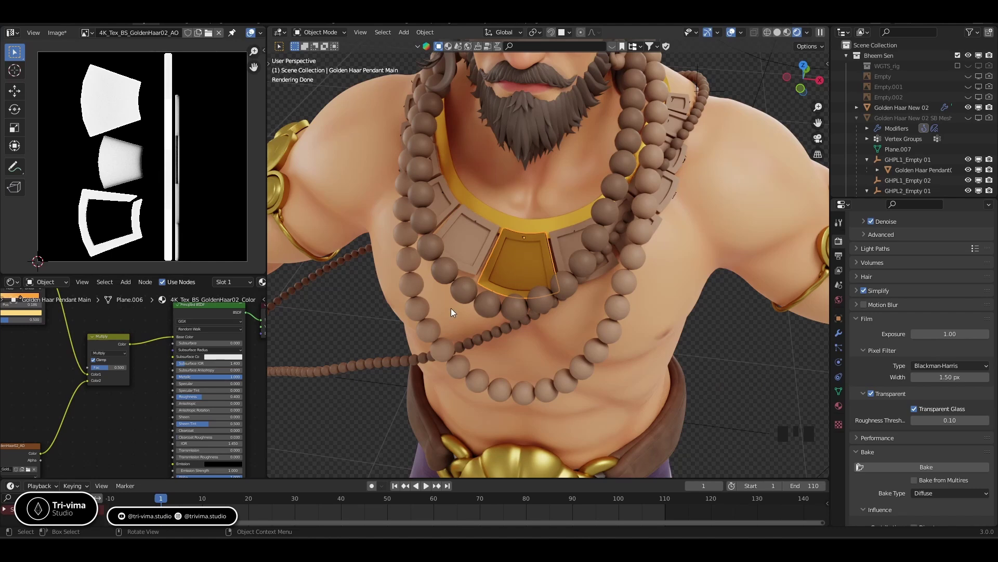
pyautogui.scroll(-4, 513, 257)
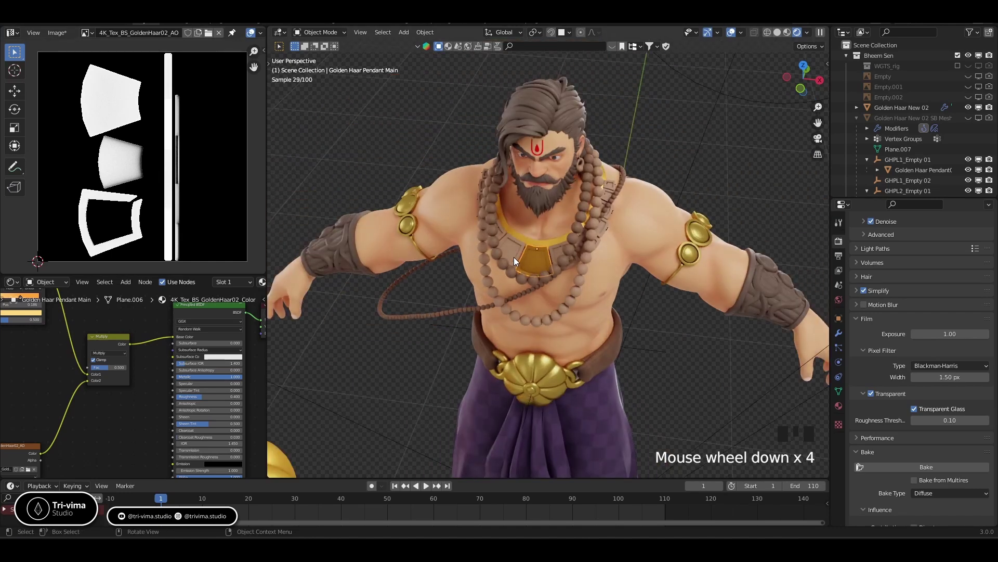
pyautogui.moveTo(511, 250); pyautogui.dragTo(492, 214, button='middle')
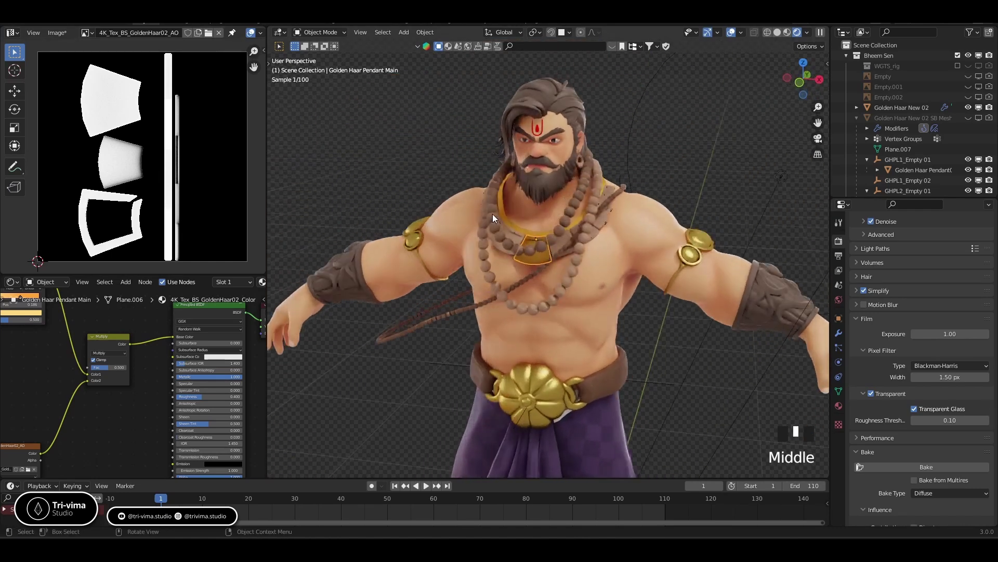
pyautogui.moveTo(635, 421); pyautogui.dragTo(582, 381, button='middle')
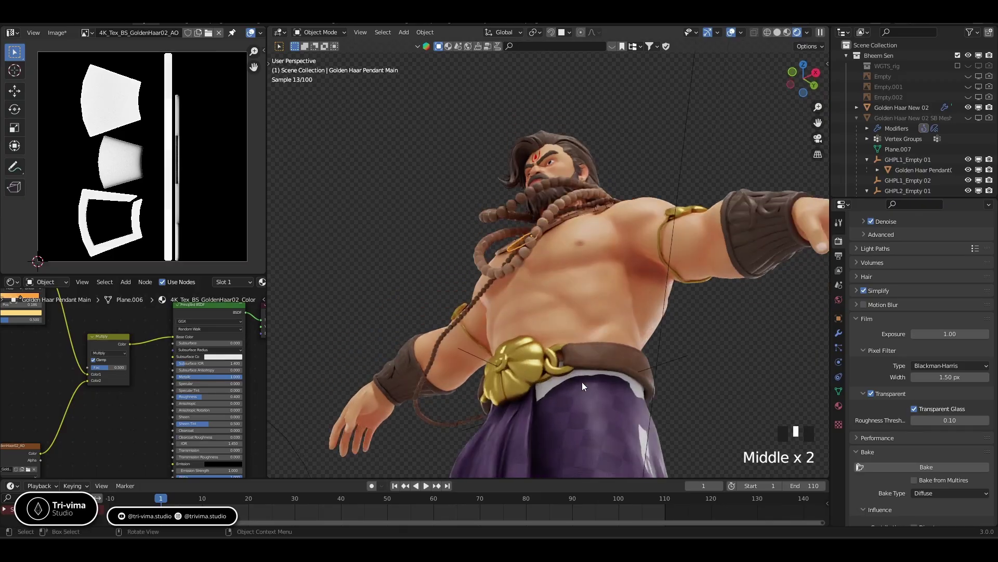
pyautogui.click(547, 390)
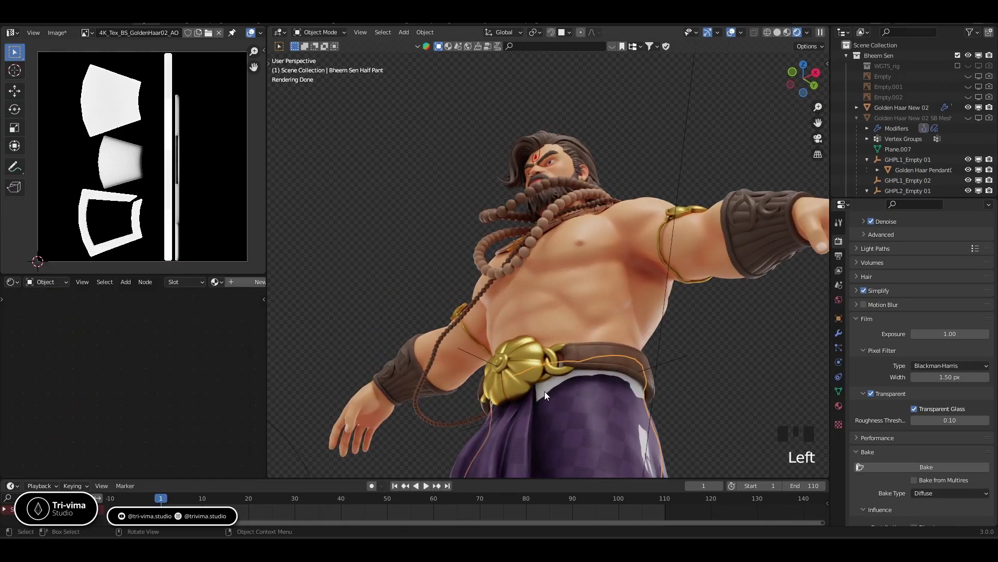
pyautogui.scroll(2, 544, 391)
pyautogui.keyDown('shift'); pyautogui.moveTo(552, 391); pyautogui.dragTo(501, 254, button='middle'); pyautogui.keyUp('shift')
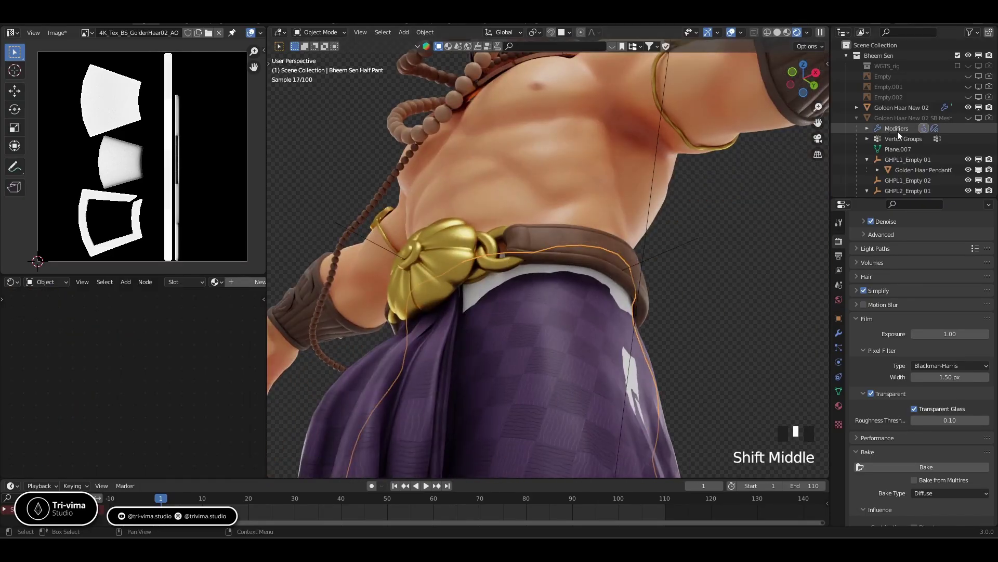
pyautogui.scroll(-17, 898, 131)
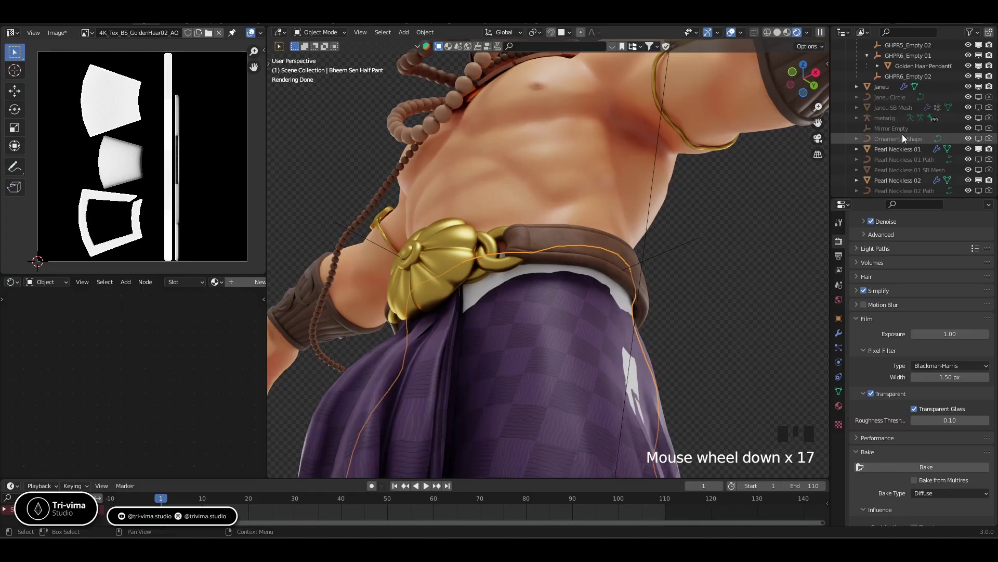
pyautogui.scroll(10, 896, 167)
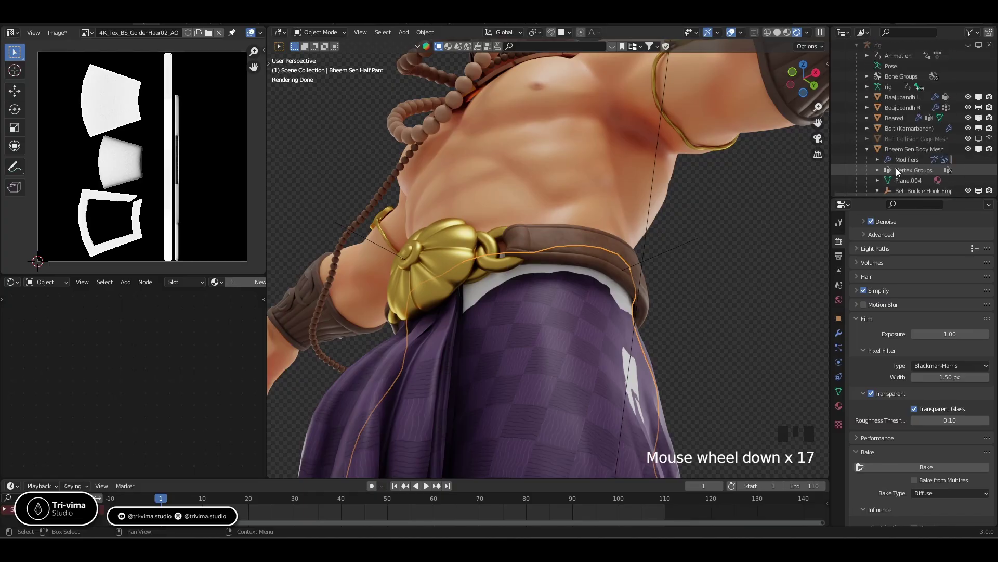
pyautogui.scroll(-10, 901, 160)
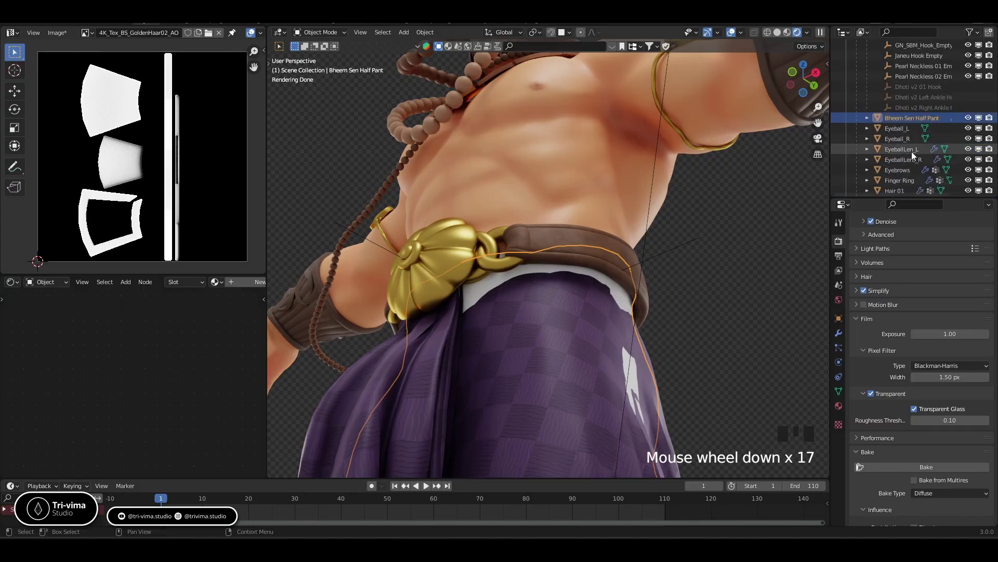
pyautogui.click(971, 118)
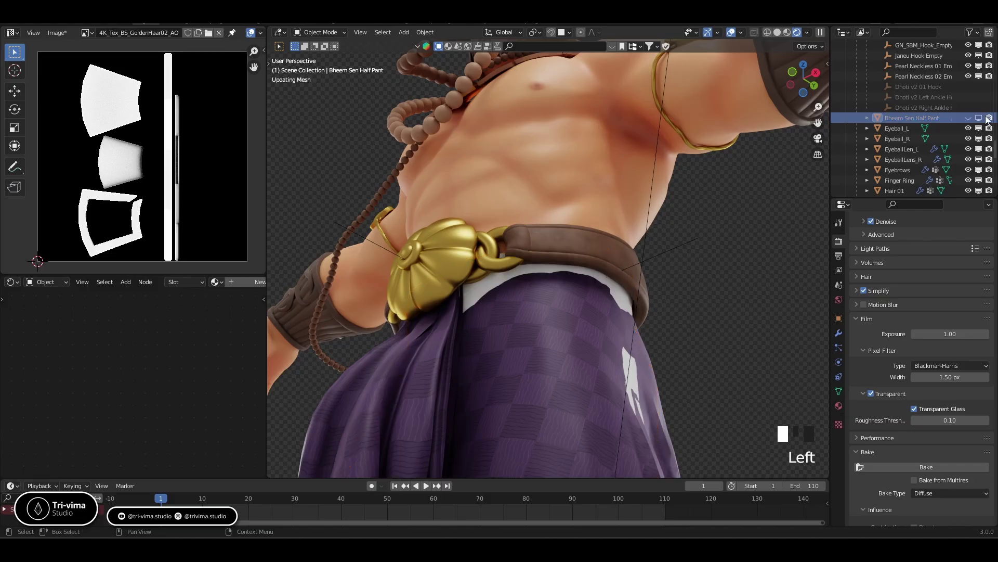
# - Examine the full character, the dhoti and the gold necklace from several angles and distances
pyautogui.scroll(-2, 530, 255)
pyautogui.moveTo(531, 254); pyautogui.dragTo(543, 186, button='middle')
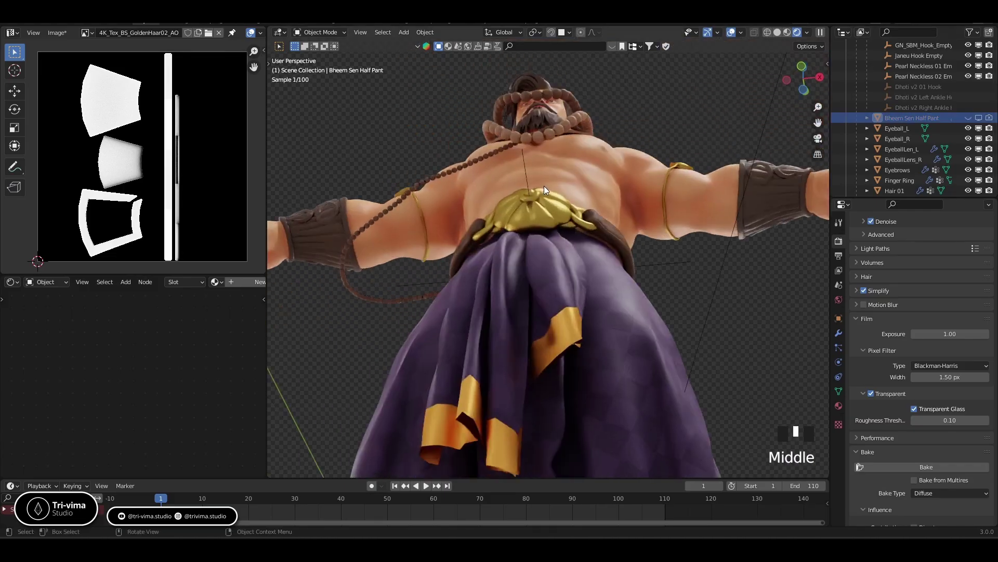
pyautogui.moveTo(593, 237); pyautogui.dragTo(585, 339, button='middle')
pyautogui.scroll(-4, 613, 329)
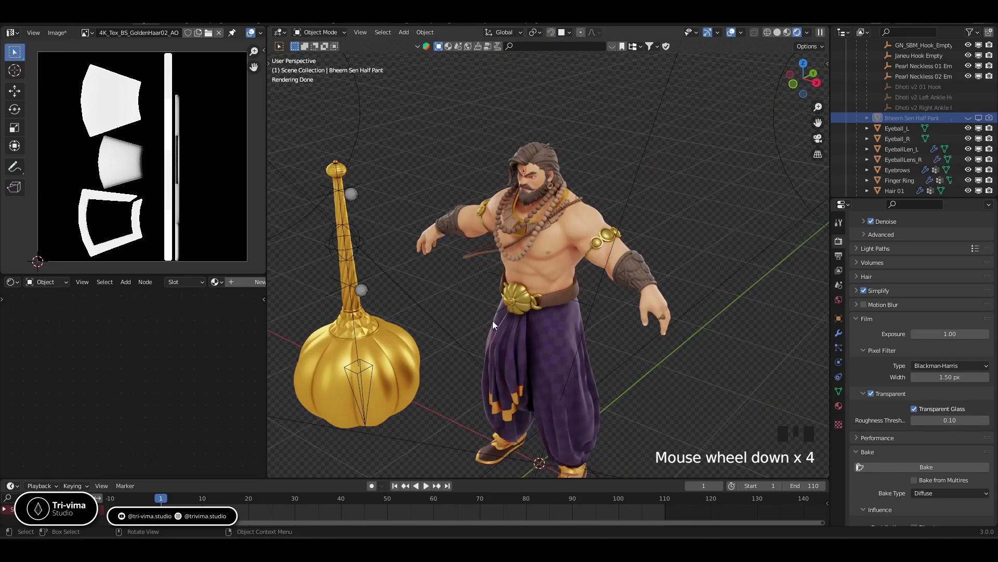
pyautogui.moveTo(508, 338); pyautogui.dragTo(538, 320, button='middle')
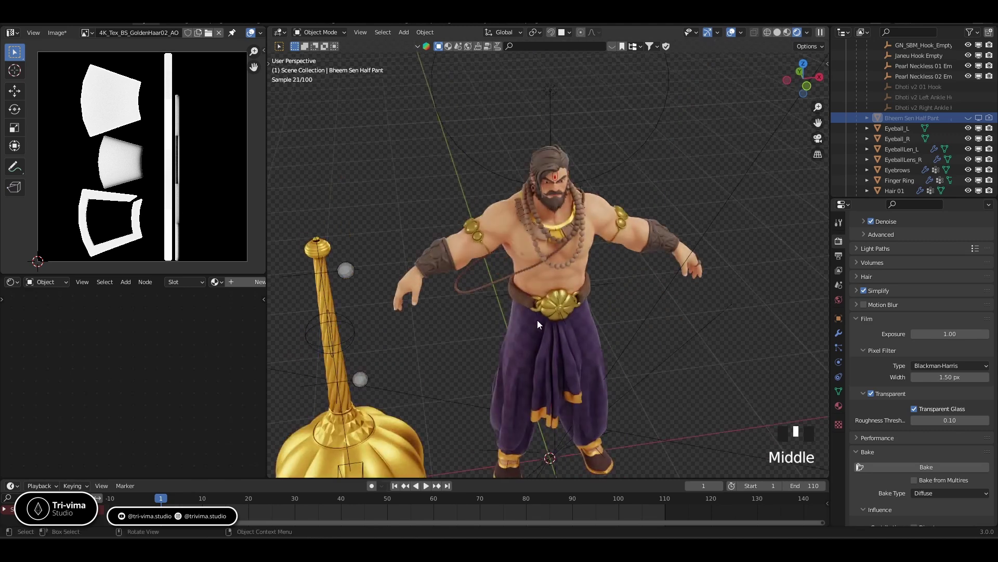
pyautogui.scroll(3, 569, 265)
pyautogui.moveTo(526, 269); pyautogui.dragTo(501, 270, button='middle')
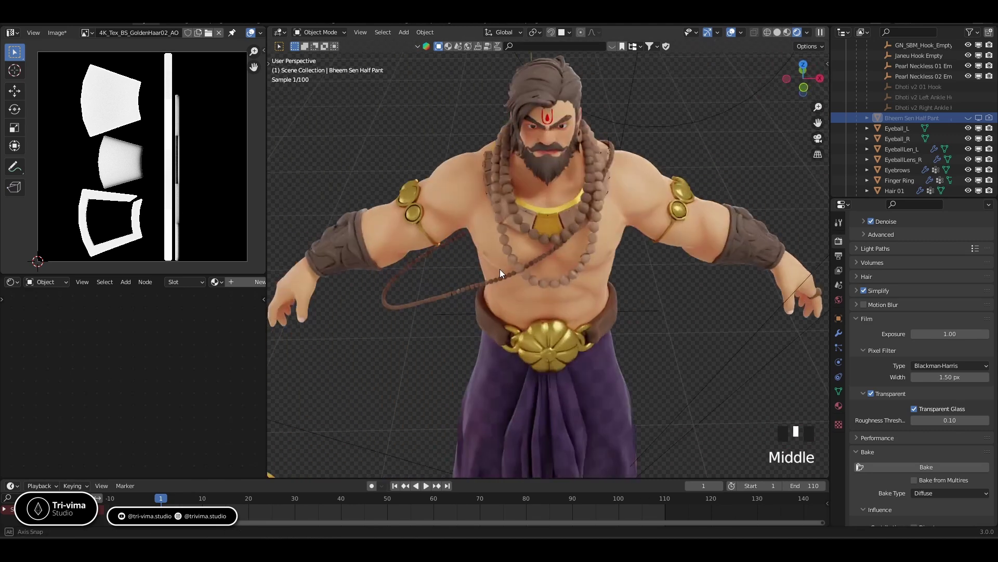
pyautogui.scroll(4, 555, 200)
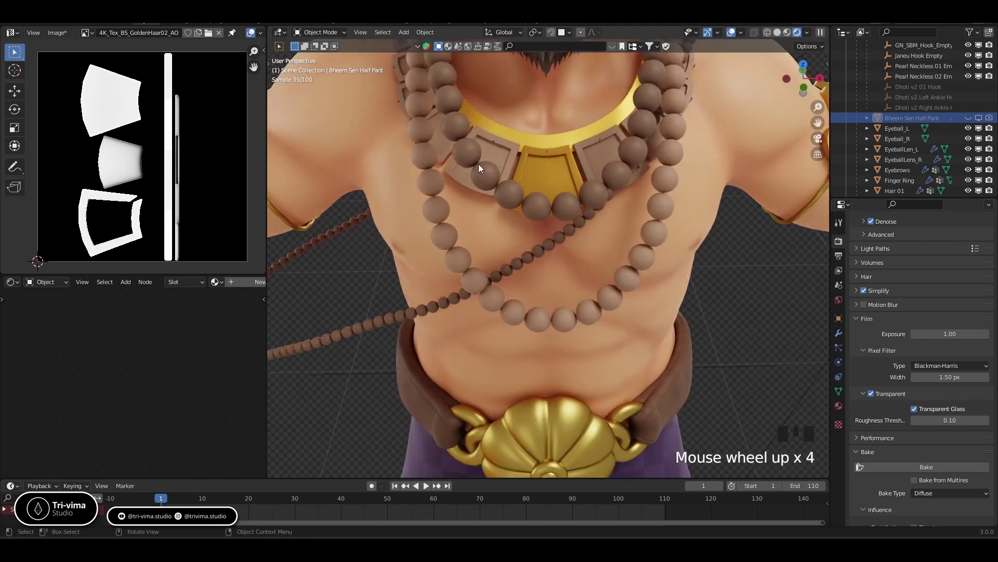
pyautogui.scroll(-4, 478, 297)
# - Set the selected ColorRamp stop in the Janeu's Clay Shader 03 material to white, with saturation 0 and value 1
pyautogui.click(444, 296)
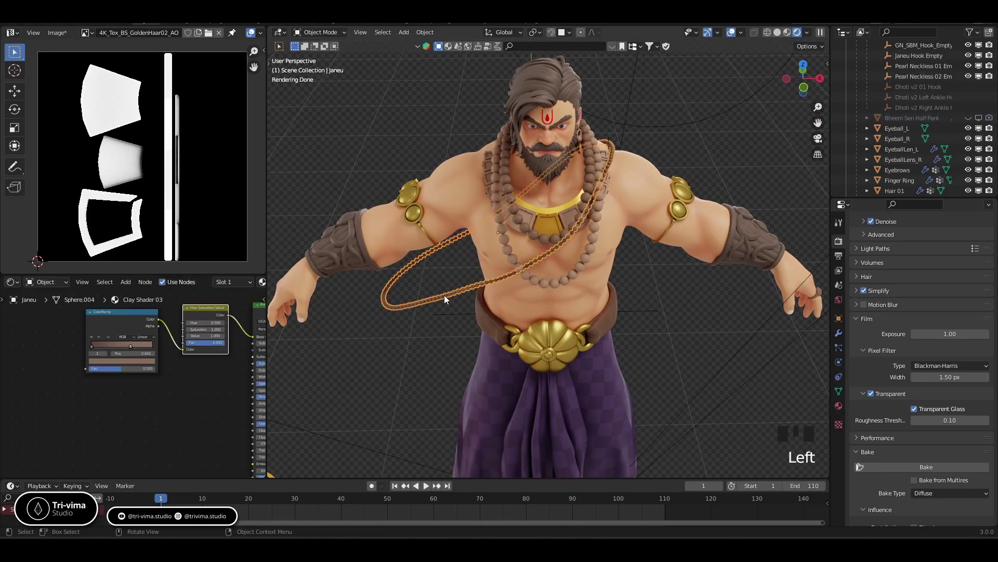
pyautogui.scroll(2, 152, 416)
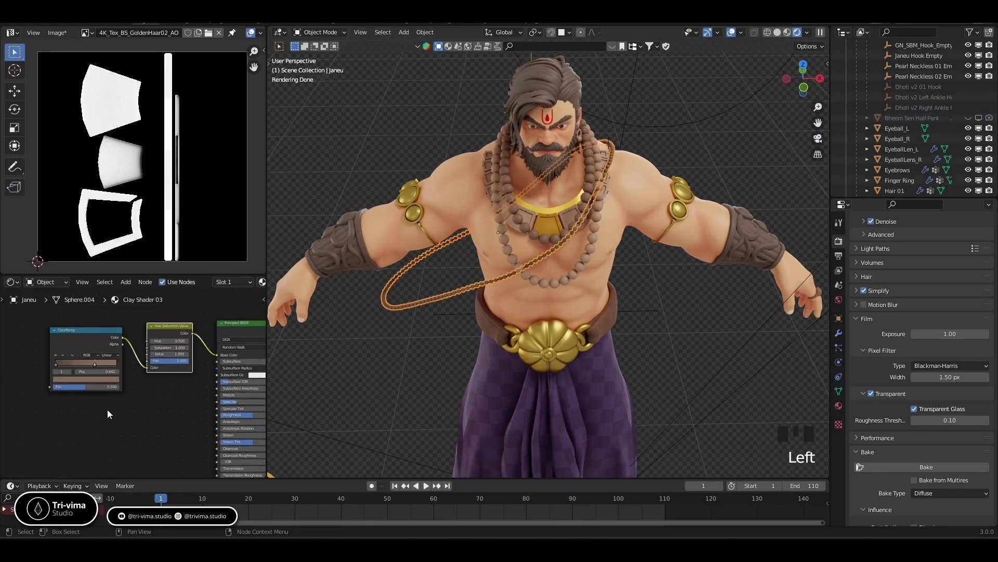
pyautogui.click(54, 379)
pyautogui.moveTo(52, 350); pyautogui.dragTo(90, 359)
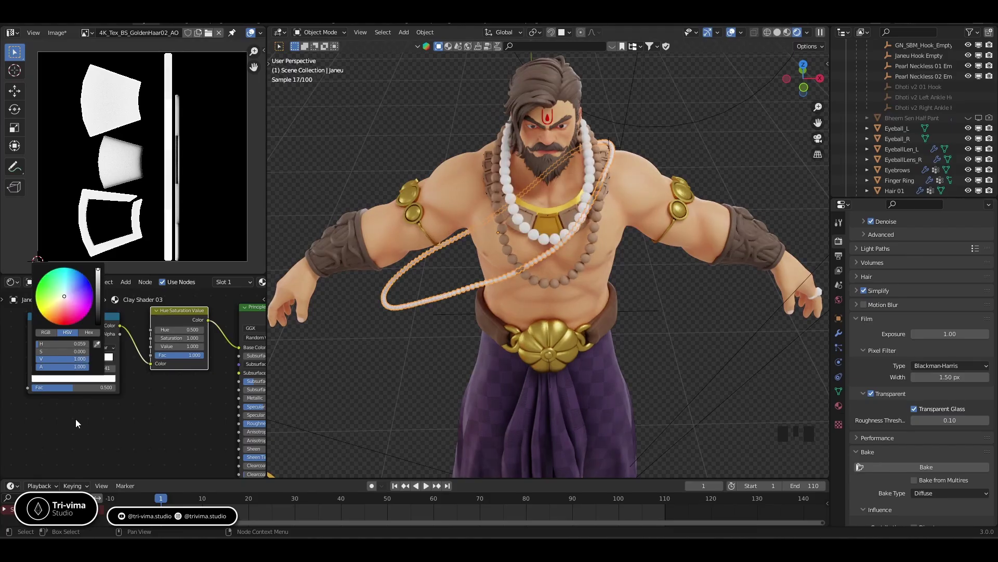
# - Set the dark ColorRamp stop of the Janeu's material to a dark, slightly bluish grey with value 0.1
pyautogui.click(34, 359)
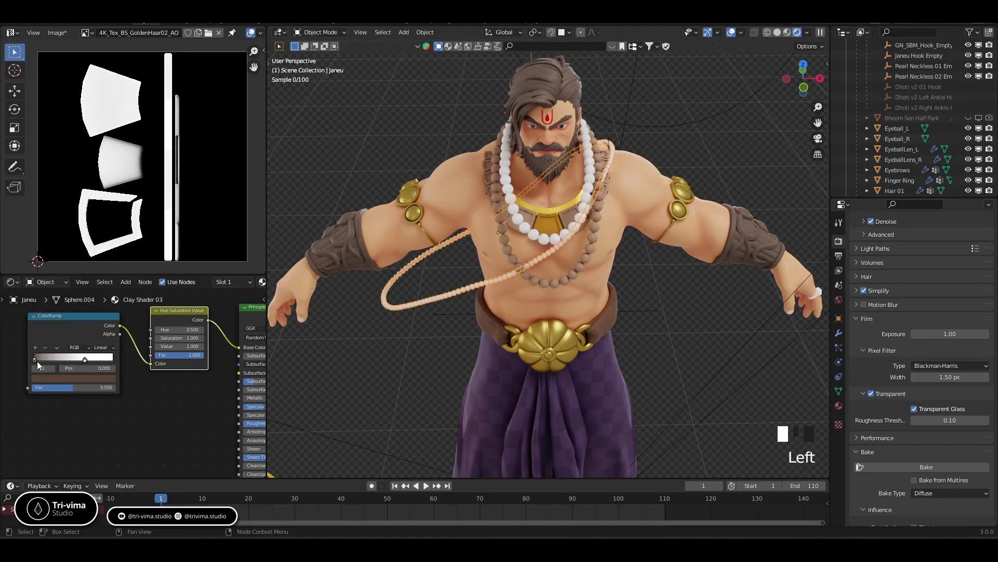
pyautogui.click(60, 378)
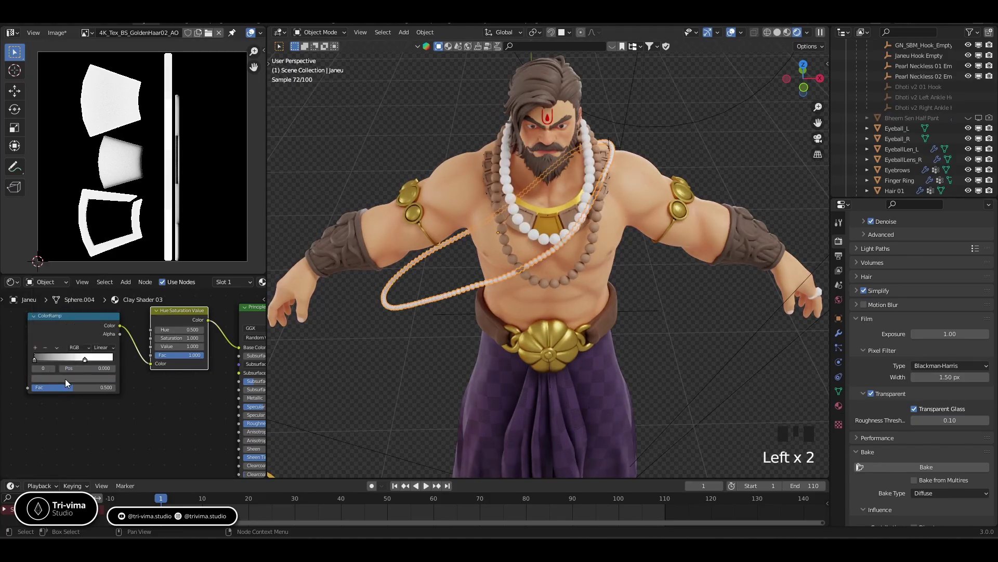
pyautogui.click(64, 378)
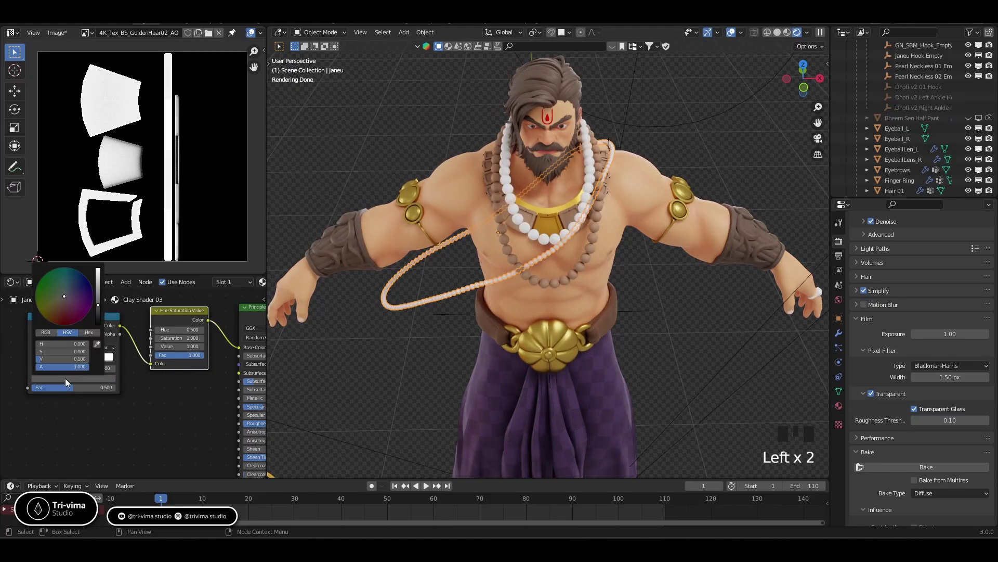
pyautogui.click(66, 294)
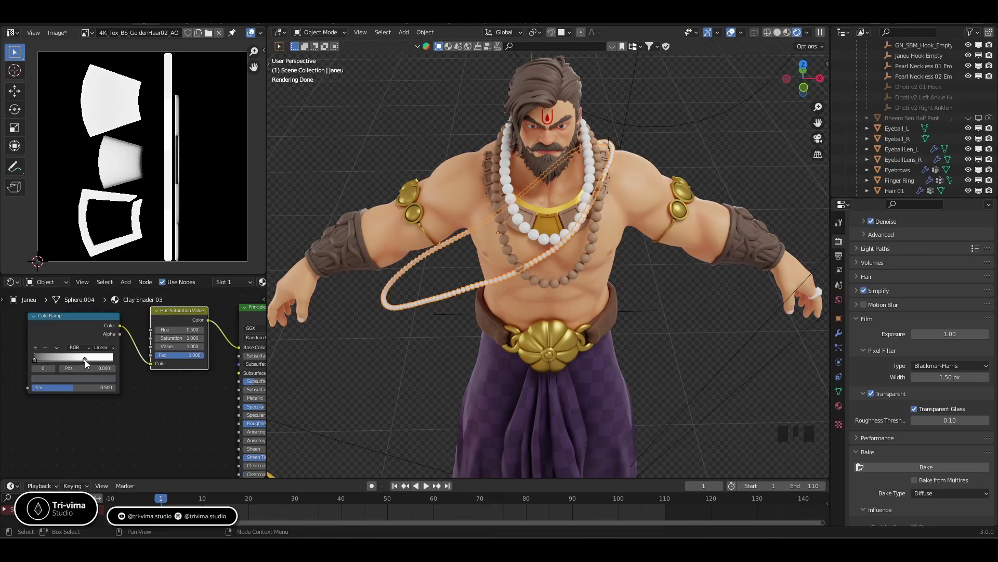
# - Move the ColorRamp's dark stop slightly inward and its white stop to position 0.850
pyautogui.moveTo(85, 360); pyautogui.dragTo(113, 358)
pyautogui.moveTo(29, 360); pyautogui.dragTo(40, 360)
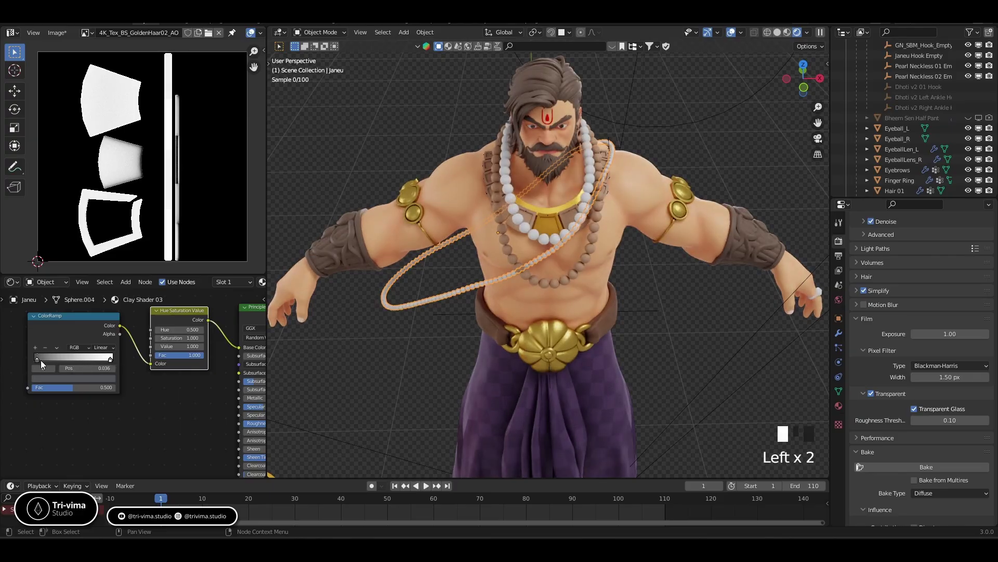
pyautogui.moveTo(111, 360); pyautogui.dragTo(101, 361)
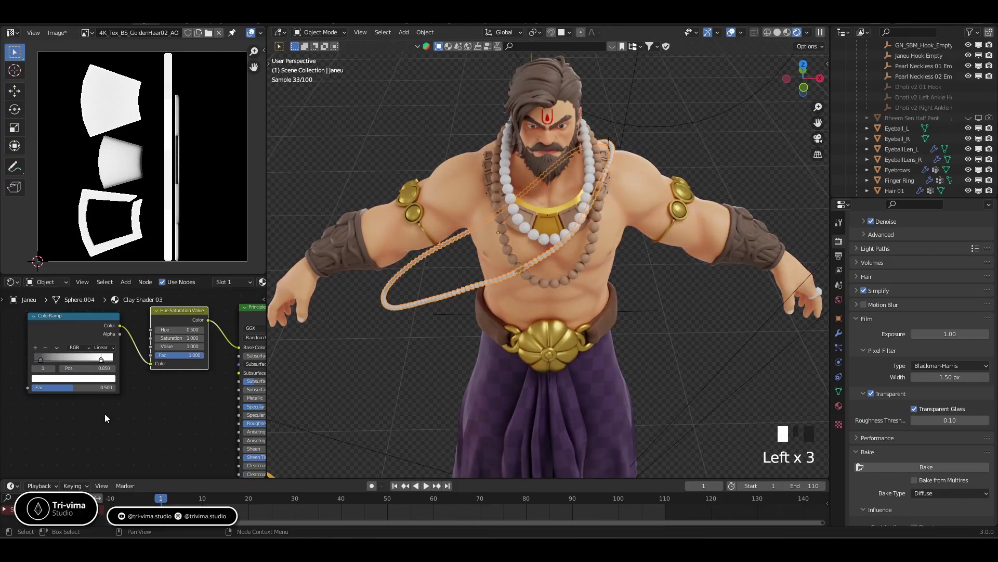
# - Set the Principled BSDF's Specular to 0.5 and Roughness to 0.1 in the Janeu's material
pyautogui.scroll(2, 194, 364)
pyautogui.moveTo(196, 389); pyautogui.dragTo(93, 385, button='middle')
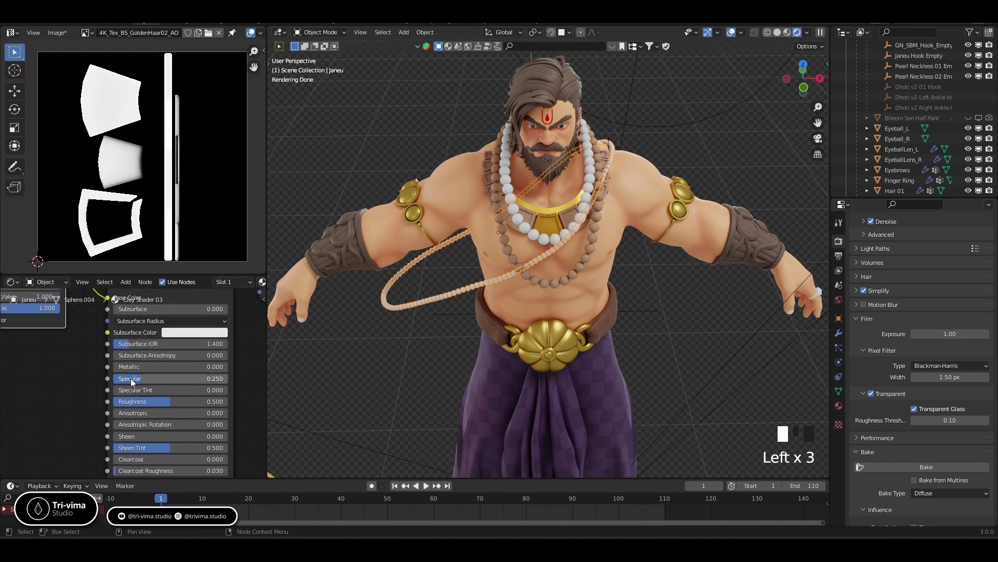
pyautogui.click(165, 378)
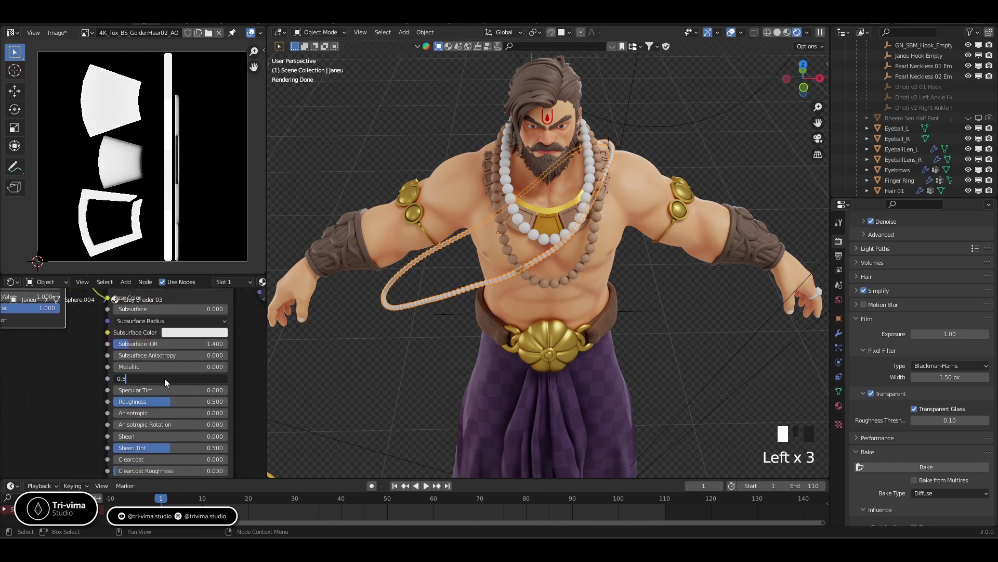
pyautogui.press('Return')
pyautogui.click(160, 402)
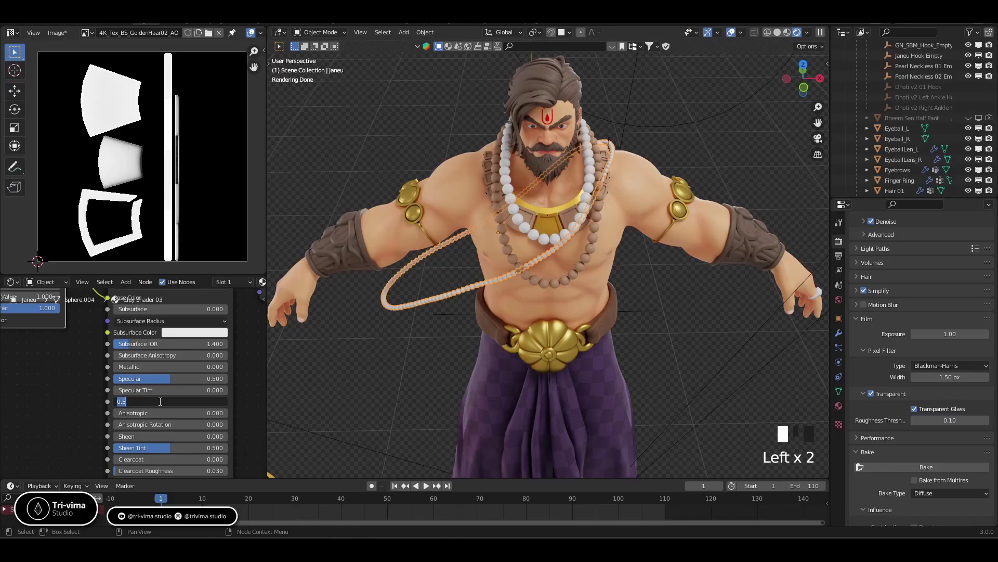
pyautogui.write('0.1')
pyautogui.press('Return')
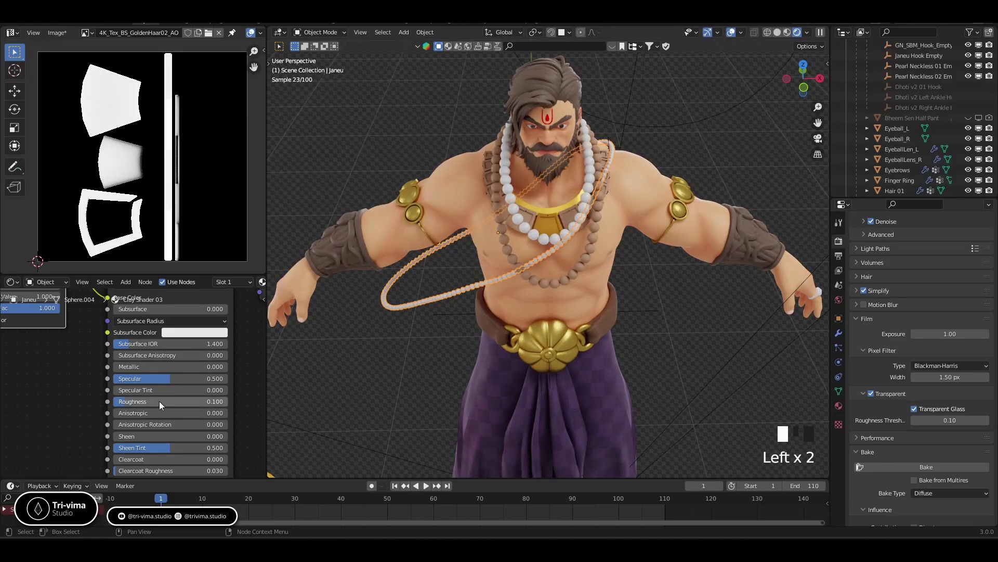
# - Set the Principled BSDF's Sheen Tint to 0 and Clearcoat to about 0.109, checking the beads up close
pyautogui.moveTo(144, 447); pyautogui.dragTo(80, 420)
pyautogui.scroll(-3, 77, 450)
pyautogui.scroll(7, 491, 270)
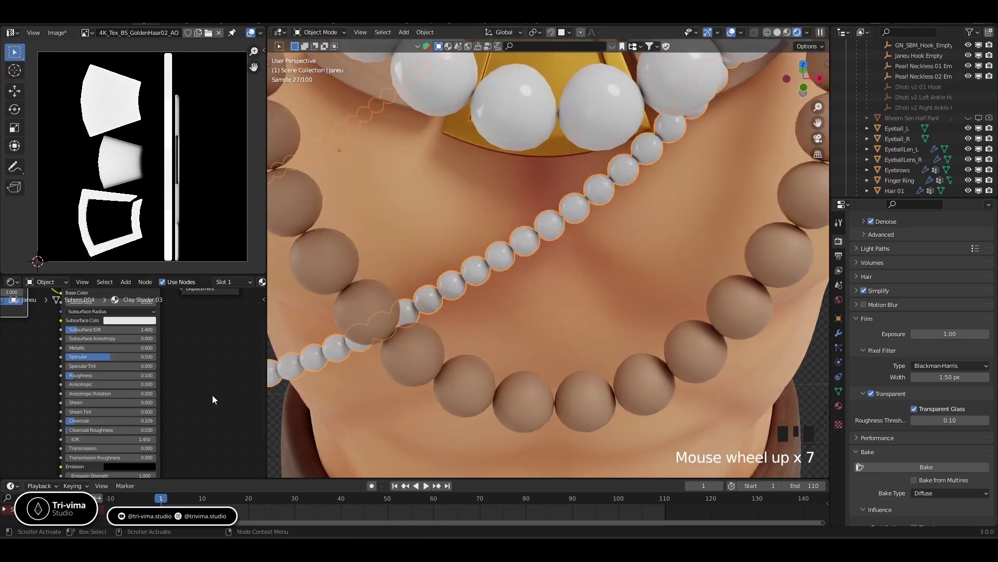
# - Connect the ColorRamp's Color output to Subsurface Radius and Subsurface Color, and set Subsurface to about 0.023
pyautogui.moveTo(195, 371); pyautogui.dragTo(207, 447, button='middle')
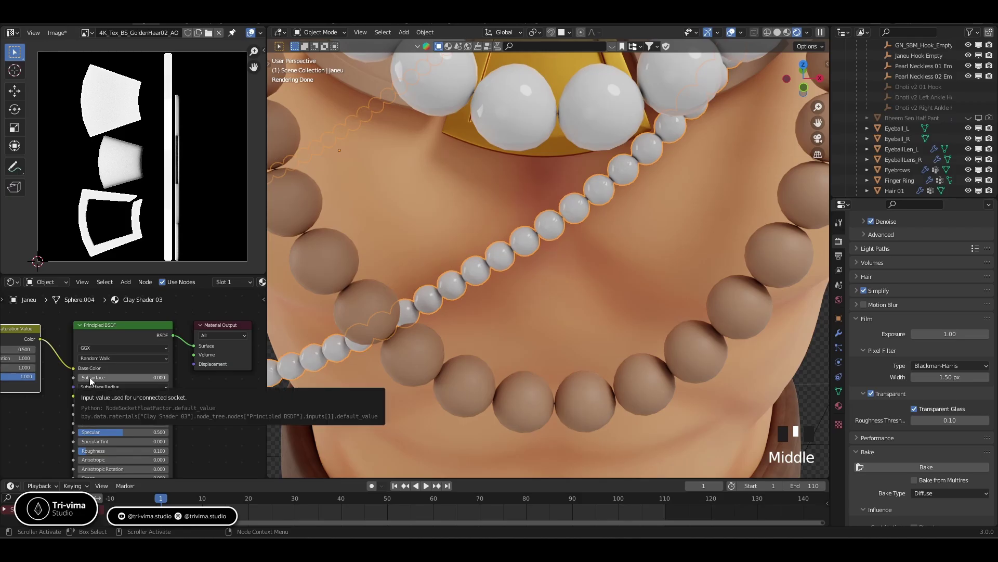
pyautogui.moveTo(46, 392); pyautogui.dragTo(130, 388, button='middle')
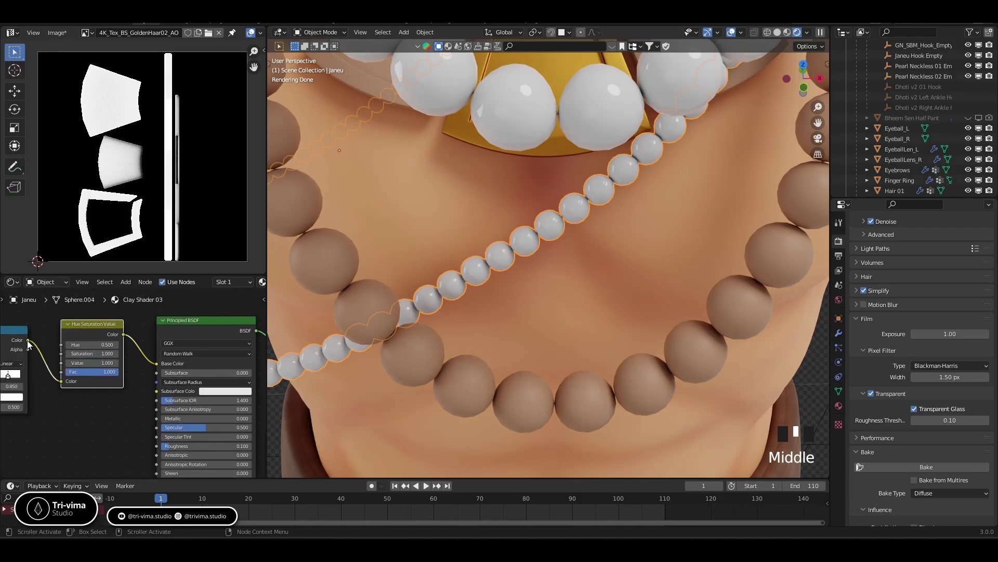
pyautogui.moveTo(29, 345); pyautogui.dragTo(154, 382)
pyautogui.moveTo(24, 339); pyautogui.dragTo(157, 391)
pyautogui.click(218, 373)
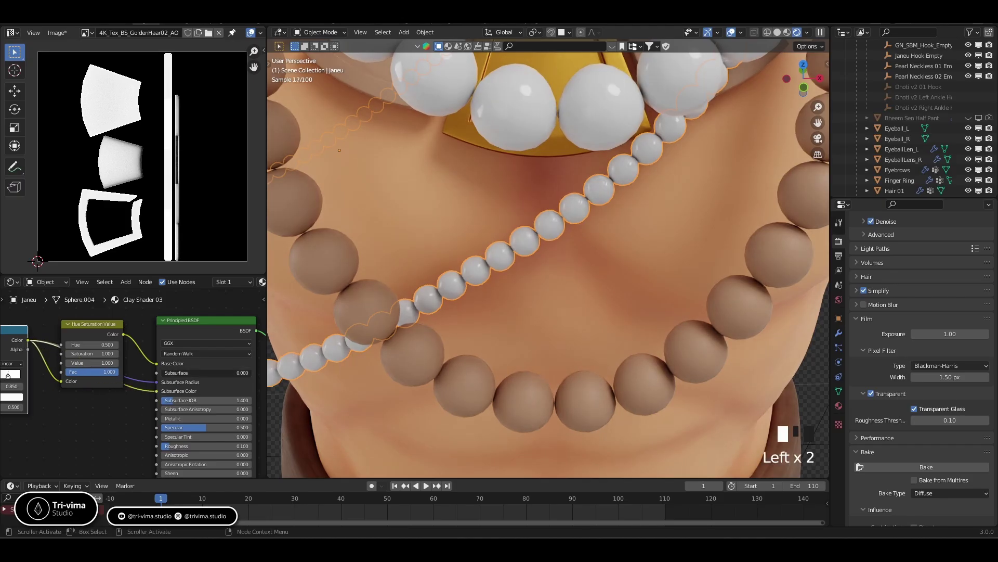
pyautogui.moveTo(218, 373); pyautogui.dragTo(222, 372)
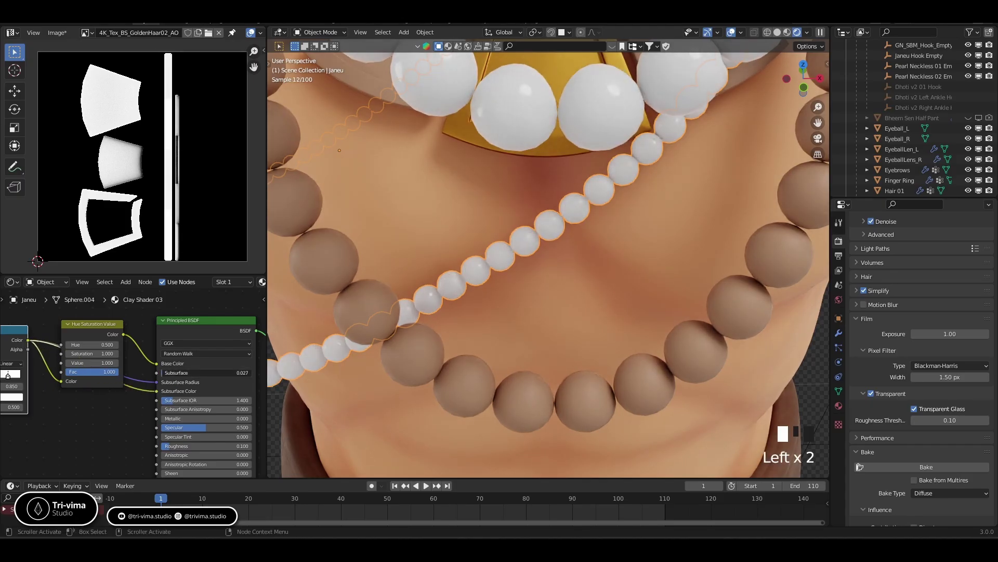
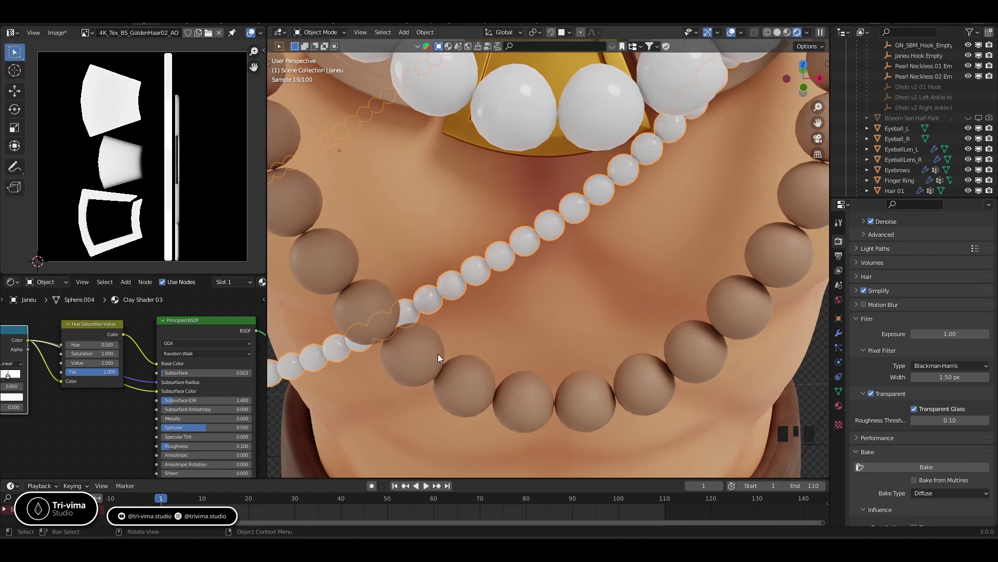
# - Delete the Hue Saturation Value node and connect the ColorRamp's Color output directly to Base Color
pyautogui.moveTo(68, 439); pyautogui.dragTo(80, 363, button='middle')
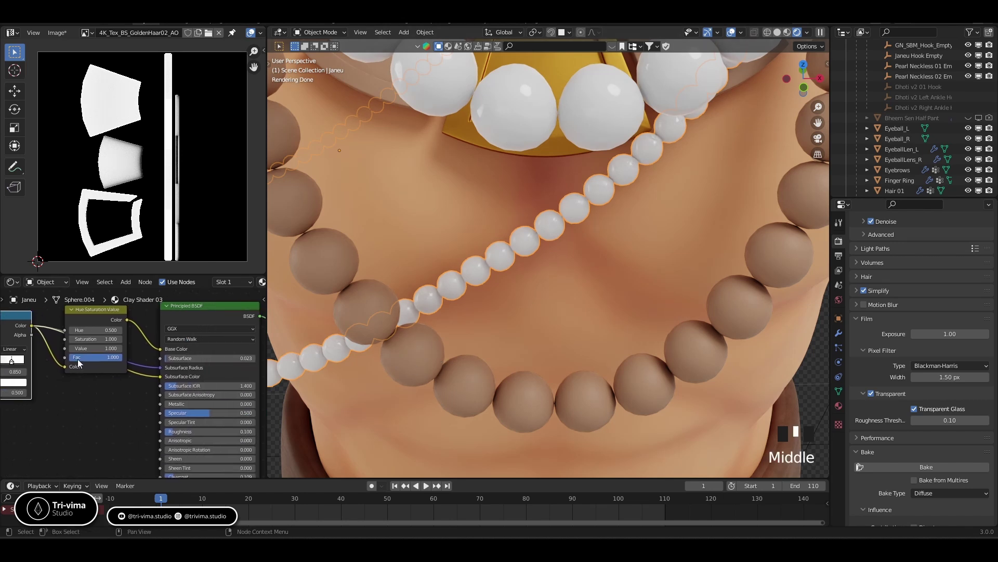
pyautogui.moveTo(97, 323); pyautogui.dragTo(89, 357)
pyautogui.press('x')
pyautogui.moveTo(32, 325); pyautogui.dragTo(160, 348)
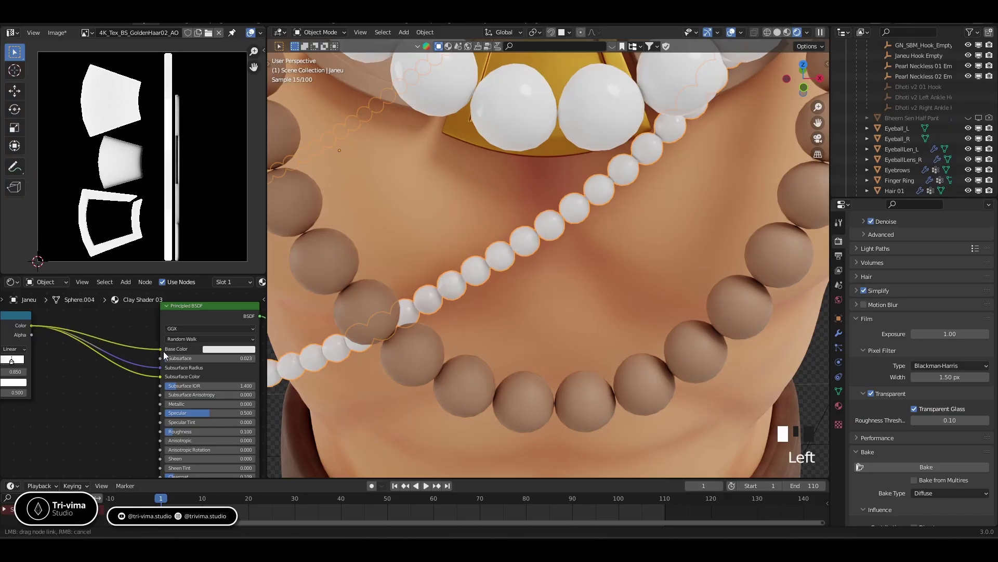
# - Add a middle ColorRamp stop at position 0.466 coloured pale pink with hue 0.029, saturation 0.296 and value 0.550
pyautogui.moveTo(31, 419); pyautogui.dragTo(136, 413, button='middle')
pyautogui.scroll(2, 61, 354)
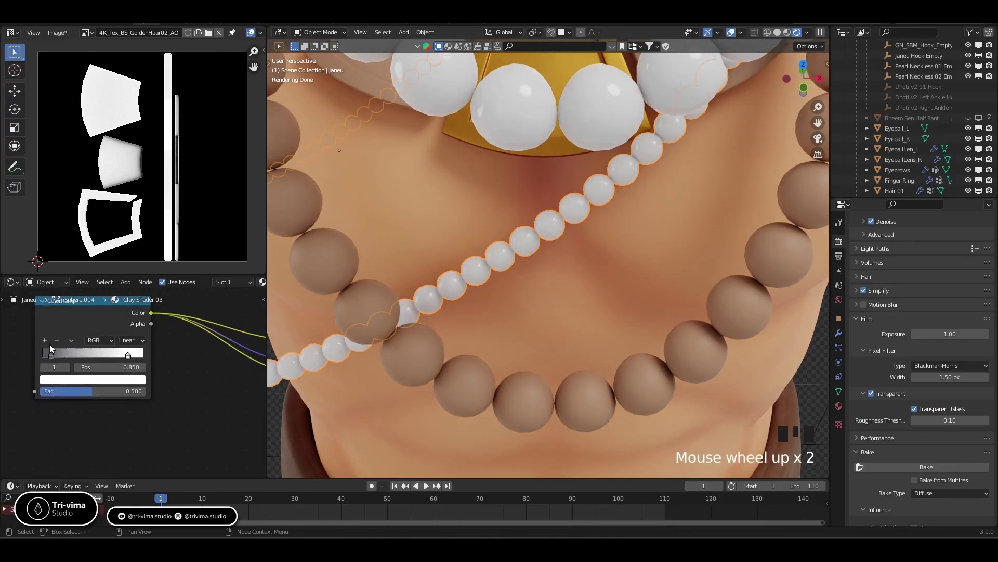
pyautogui.click(45, 340)
pyautogui.click(88, 380)
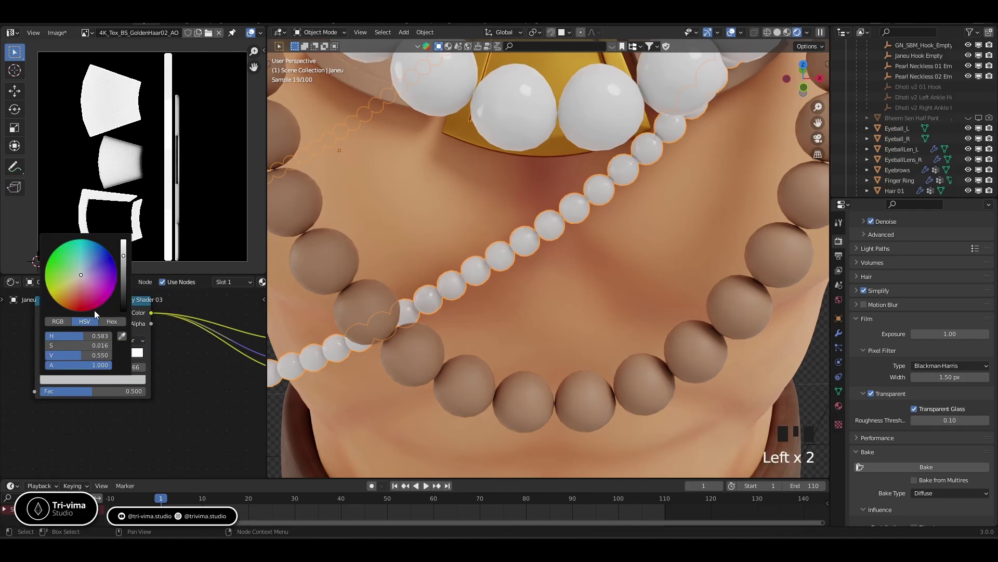
pyautogui.click(85, 280)
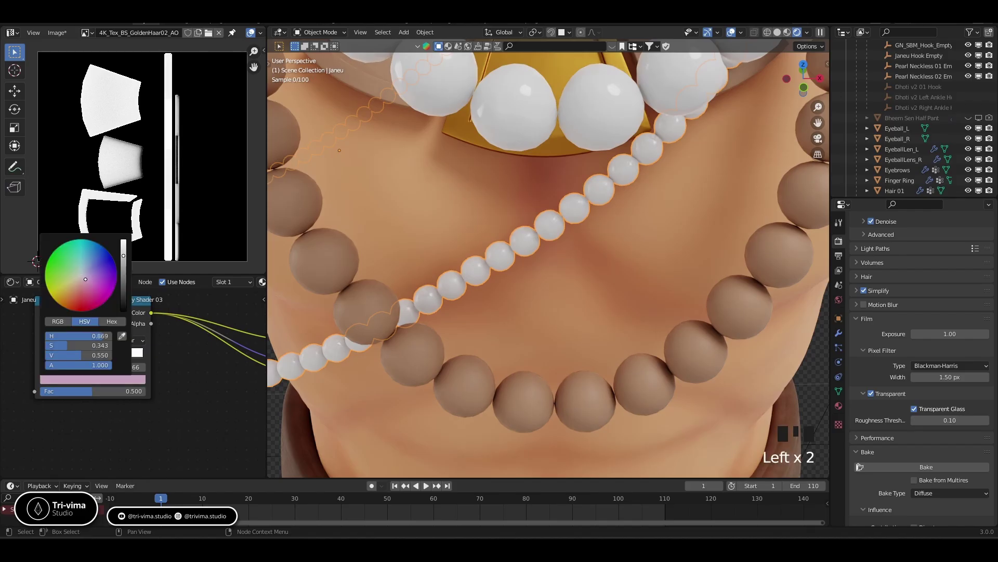
pyautogui.click(79, 279)
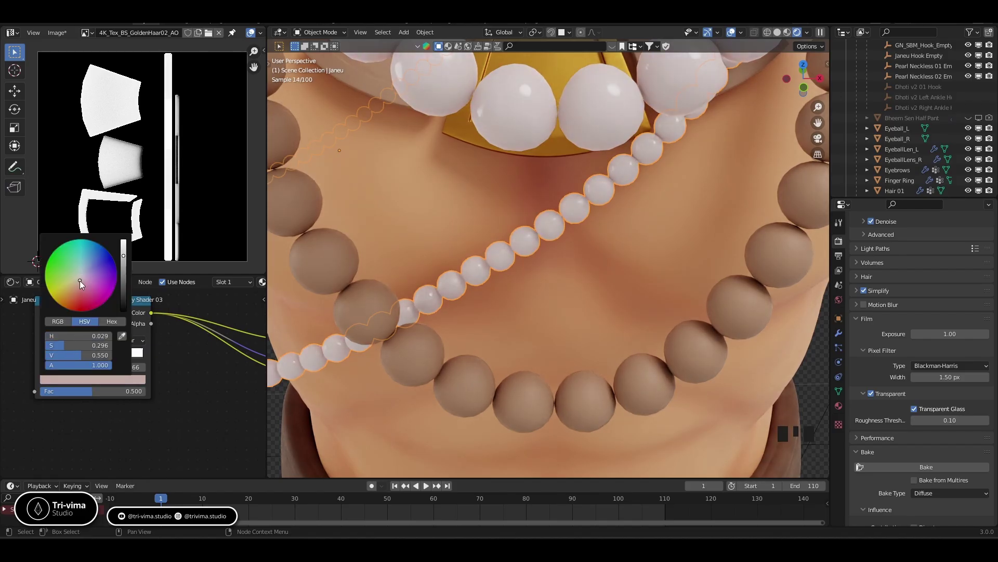
pyautogui.click(158, 427)
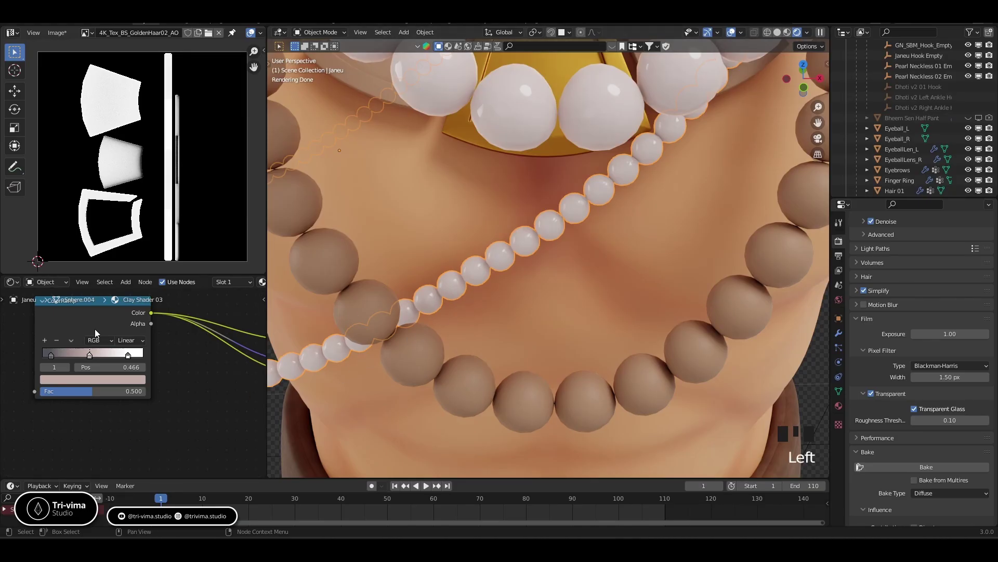
# - Add a Subdivision Surface modifier with viewport level 2 to the Janeu and shade the beads smooth
pyautogui.scroll(4, 441, 308)
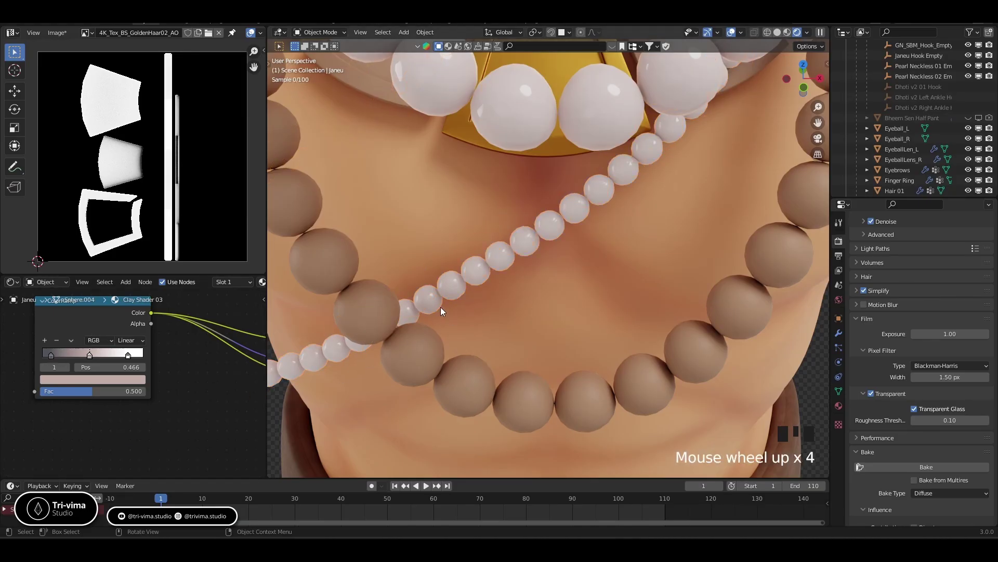
pyautogui.scroll(-2, 441, 307)
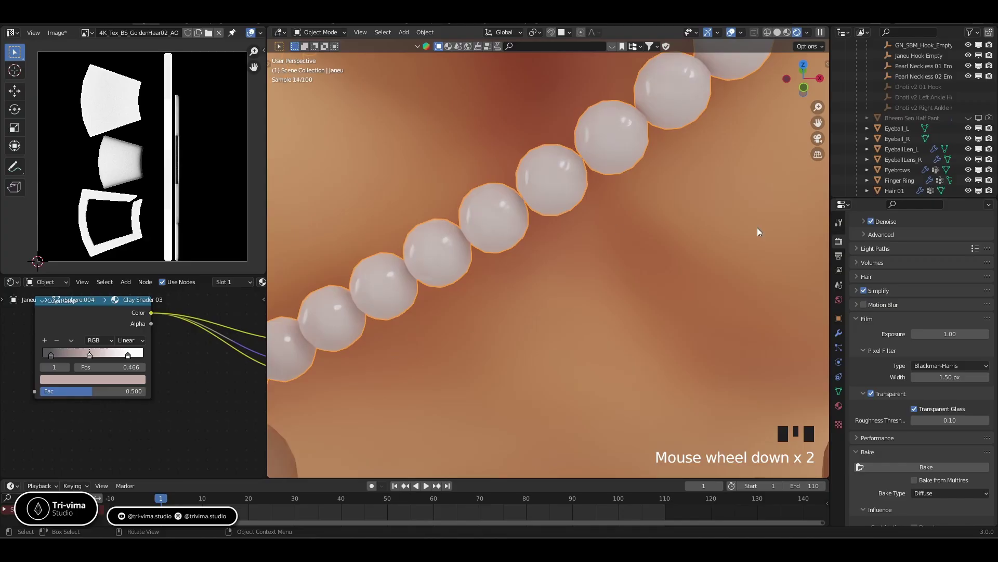
pyautogui.click(839, 333)
pyautogui.click(889, 239)
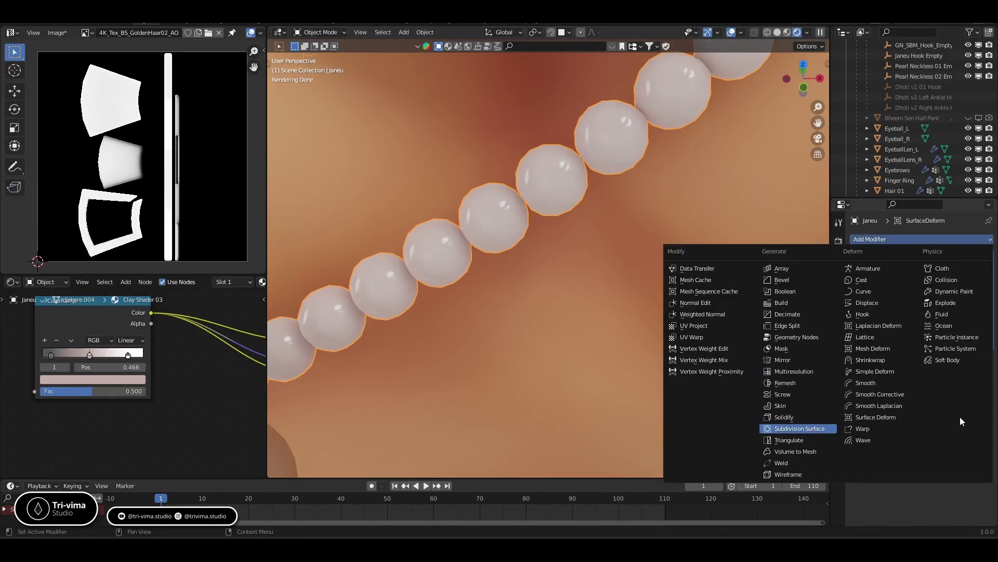
pyautogui.press('Return')
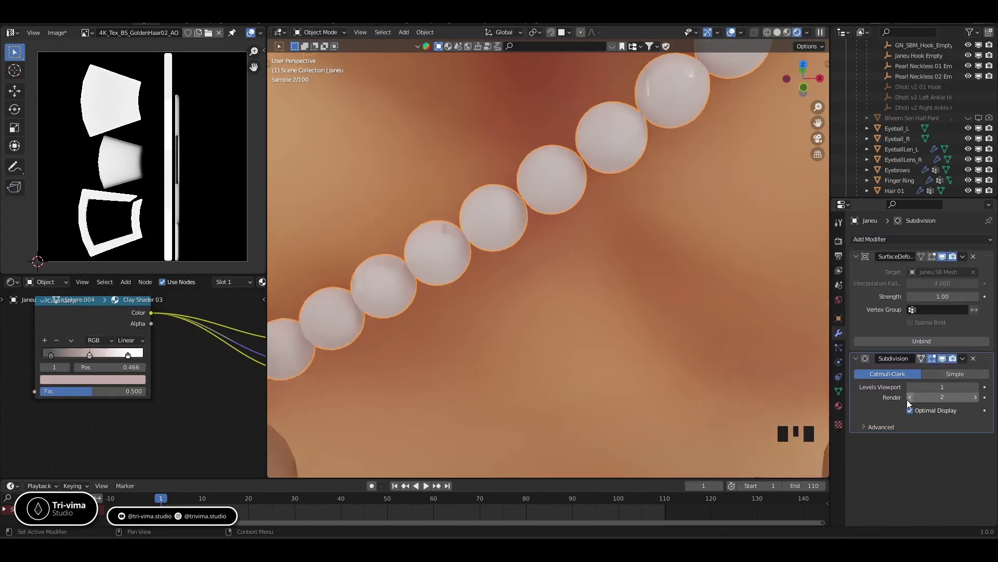
pyautogui.click(976, 391)
pyautogui.rightClick(388, 300)
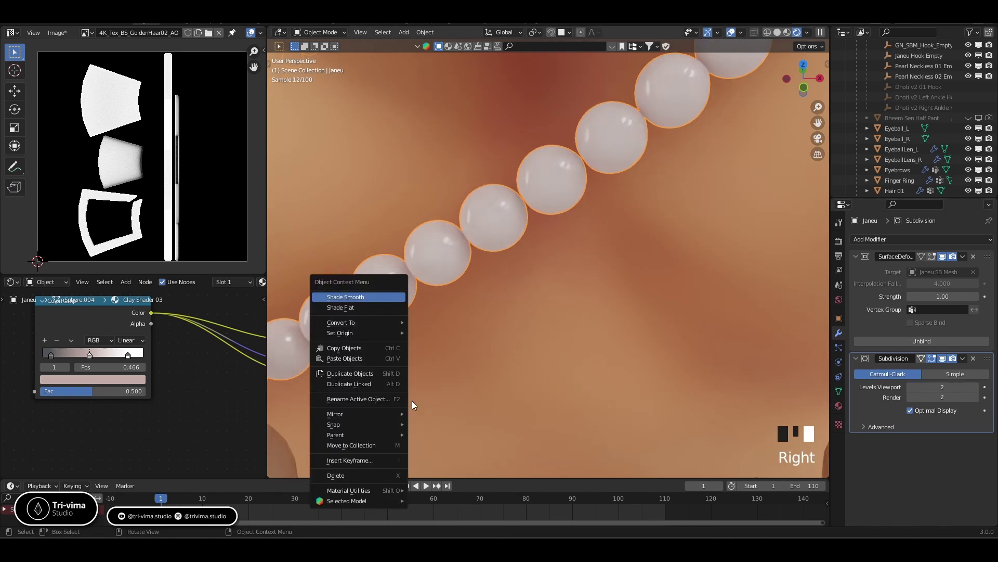
pyautogui.click(372, 296)
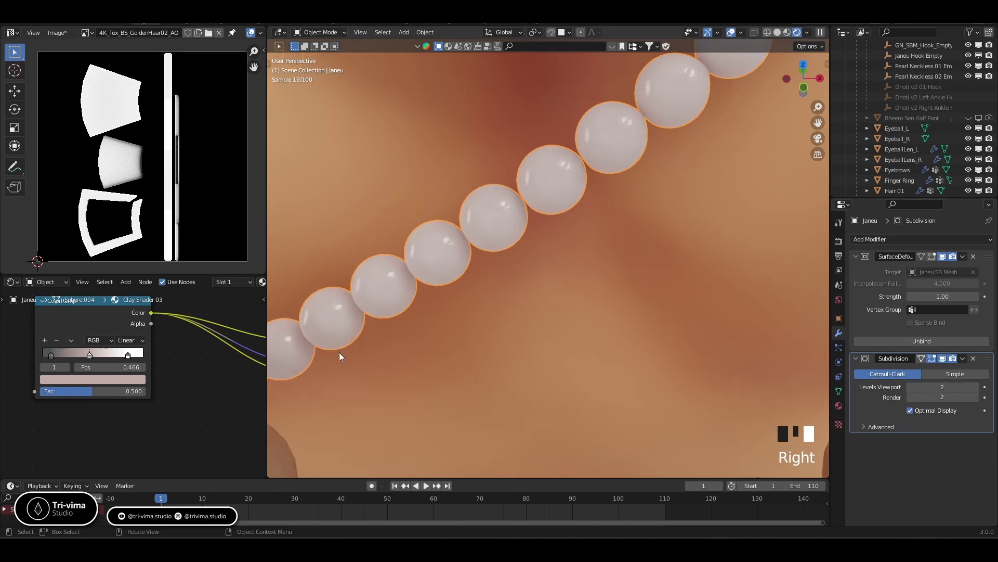
# - Add a Noise Texture node before the ColorRamp and connect its Color output to the ramp's Fac input
pyautogui.moveTo(19, 420); pyautogui.dragTo(146, 433, button='middle')
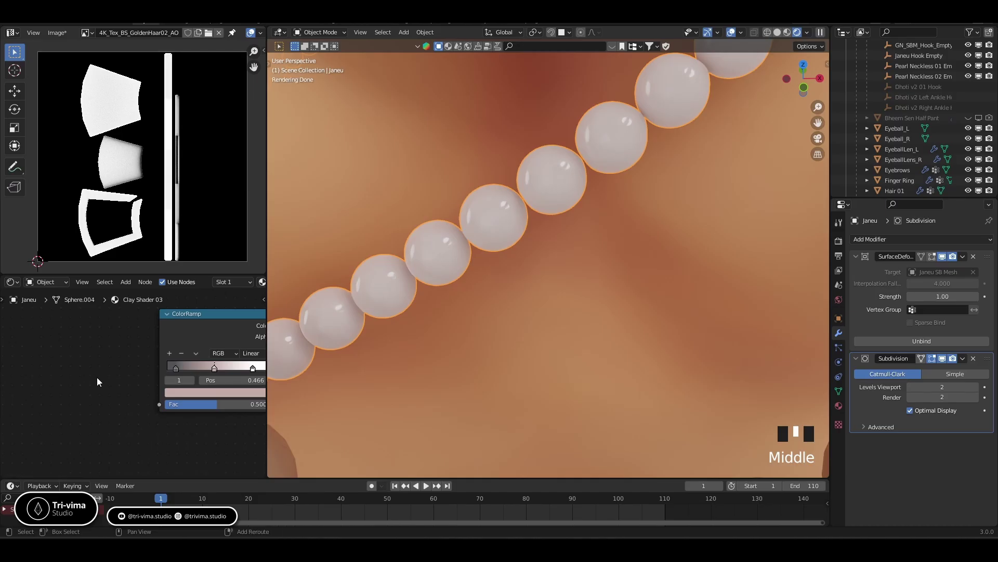
pyautogui.hotkey('shift', 'a')
pyautogui.write('noi')
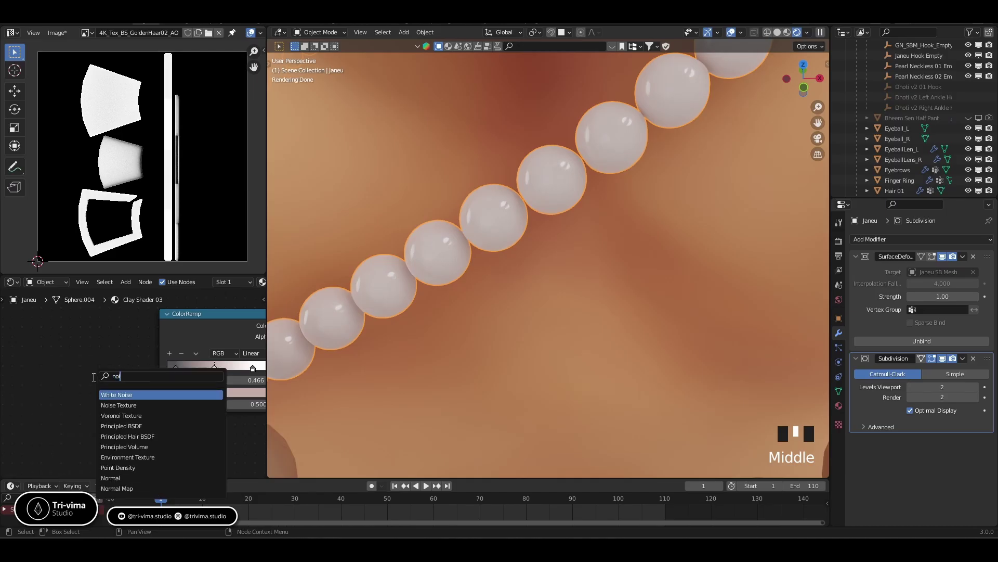
pyautogui.write('se')
pyautogui.click(118, 405)
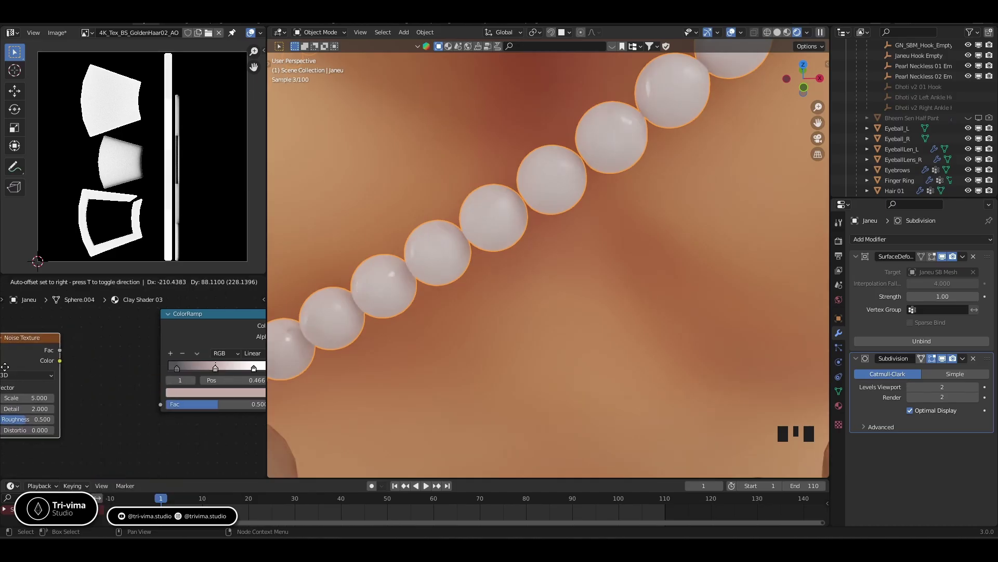
pyautogui.click(5, 366)
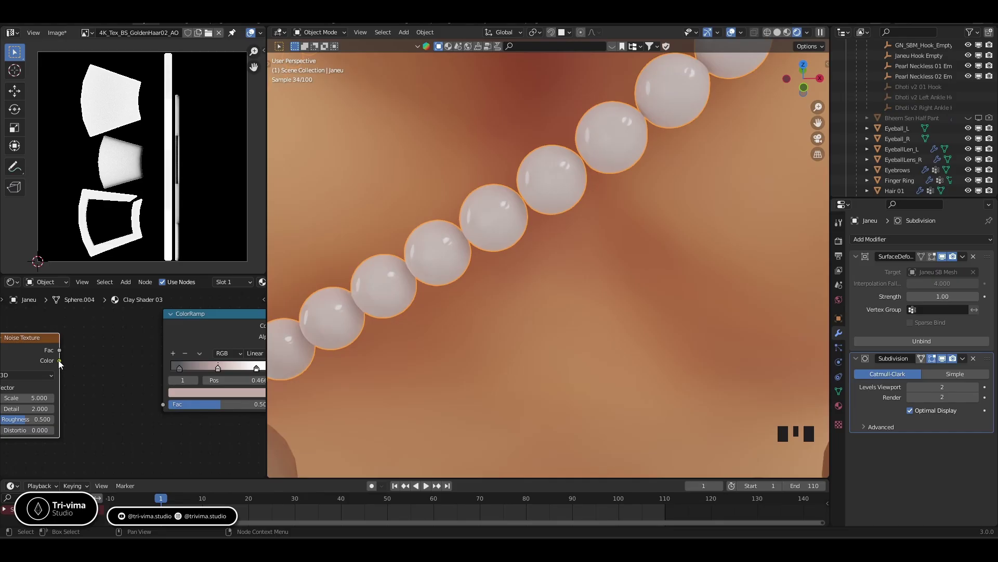
pyautogui.moveTo(58, 360); pyautogui.dragTo(163, 405)
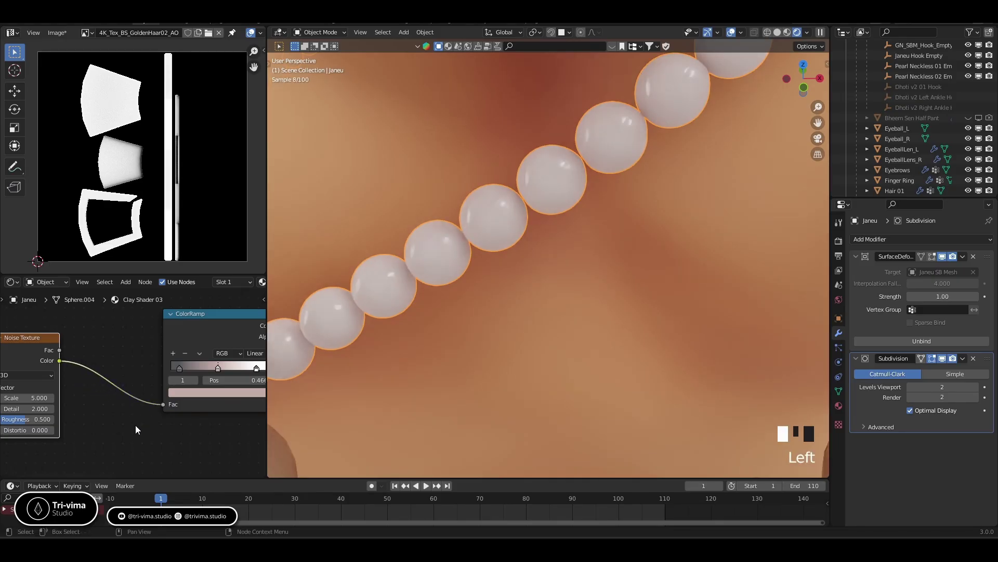
pyautogui.moveTo(134, 425); pyautogui.dragTo(52, 432, button='middle')
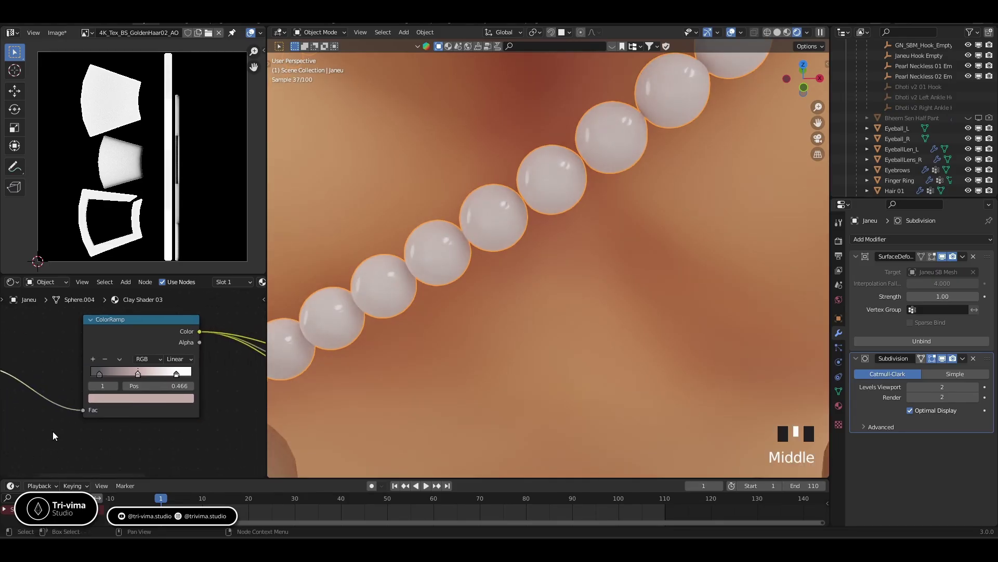
# - Reroute the Noise Texture's Color output from the ColorRamp's Fac to Base Color and move the noise node away from the ramp
pyautogui.scroll(-4, 93, 405)
pyautogui.moveTo(95, 403); pyautogui.dragTo(195, 366)
pyautogui.moveTo(111, 430); pyautogui.dragTo(265, 430, button='middle')
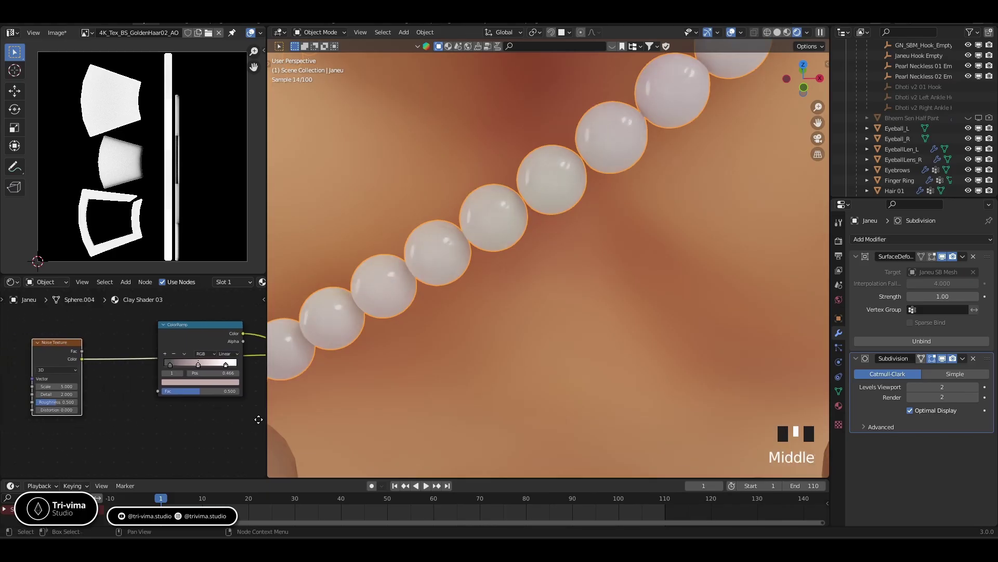
pyautogui.moveTo(135, 430); pyautogui.dragTo(188, 420, button='middle')
pyautogui.moveTo(120, 374); pyautogui.dragTo(61, 355)
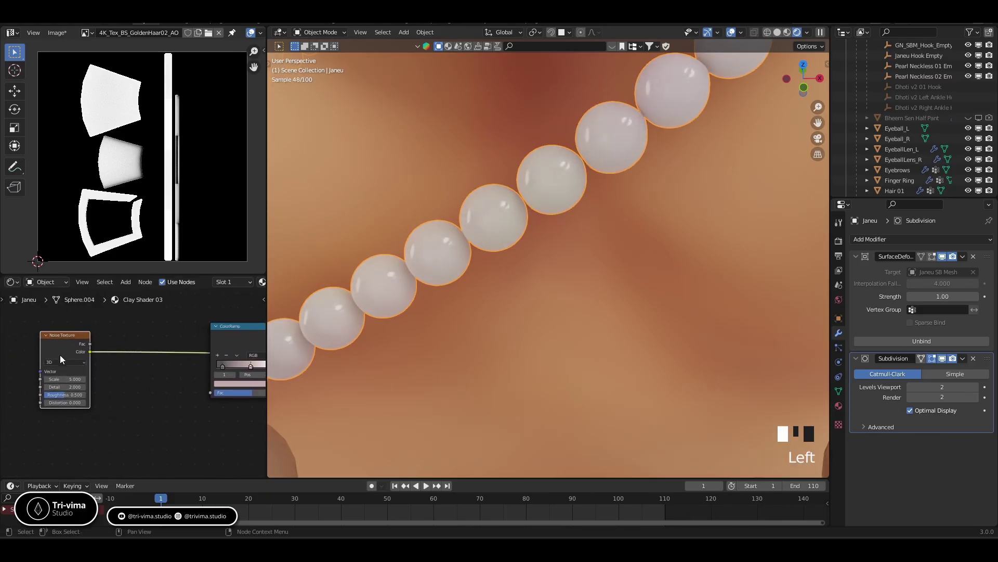
# - Preview the Noise Texture's Color output on the beads and set its Detail to 15 and Scale to 100
pyautogui.scroll(2, 58, 373)
pyautogui.keyDown('ctrl'); pyautogui.keyDown('shift'); pyautogui.click(66, 348); pyautogui.keyUp('shift'); pyautogui.keyUp('ctrl')
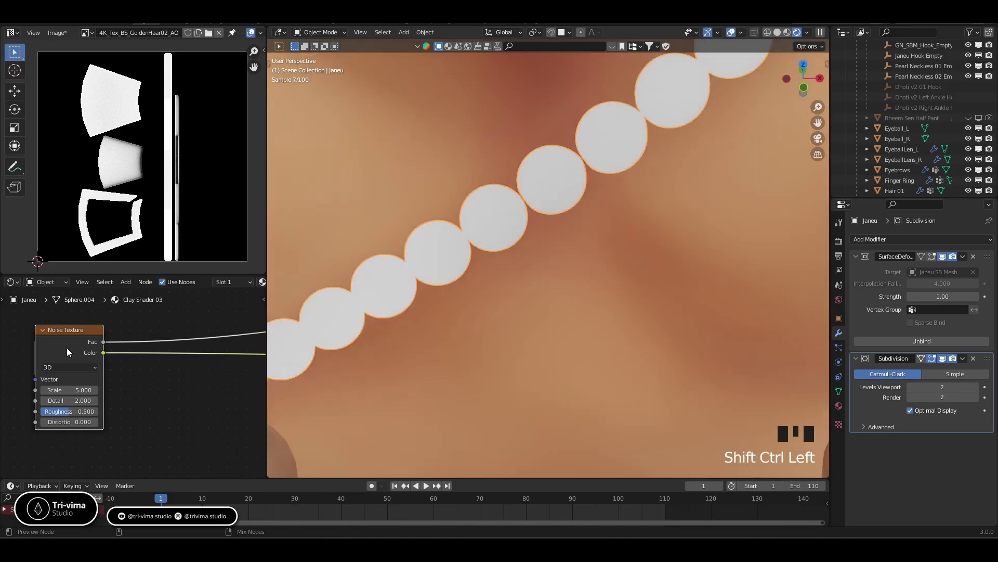
pyautogui.keyDown('ctrl'); pyautogui.keyDown('shift'); pyautogui.click(64, 345); pyautogui.keyUp('shift'); pyautogui.keyUp('ctrl')
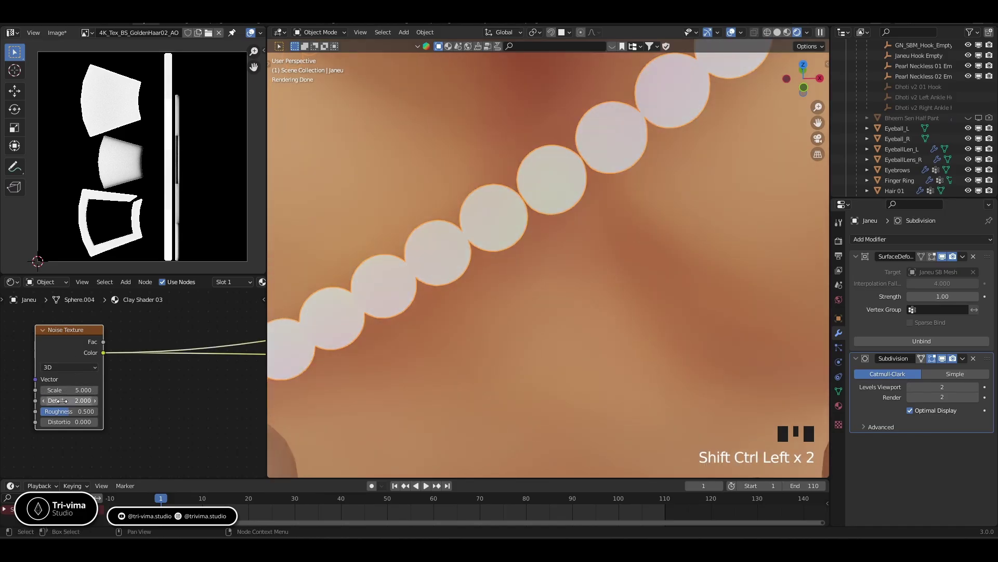
pyautogui.moveTo(61, 401); pyautogui.dragTo(120, 401)
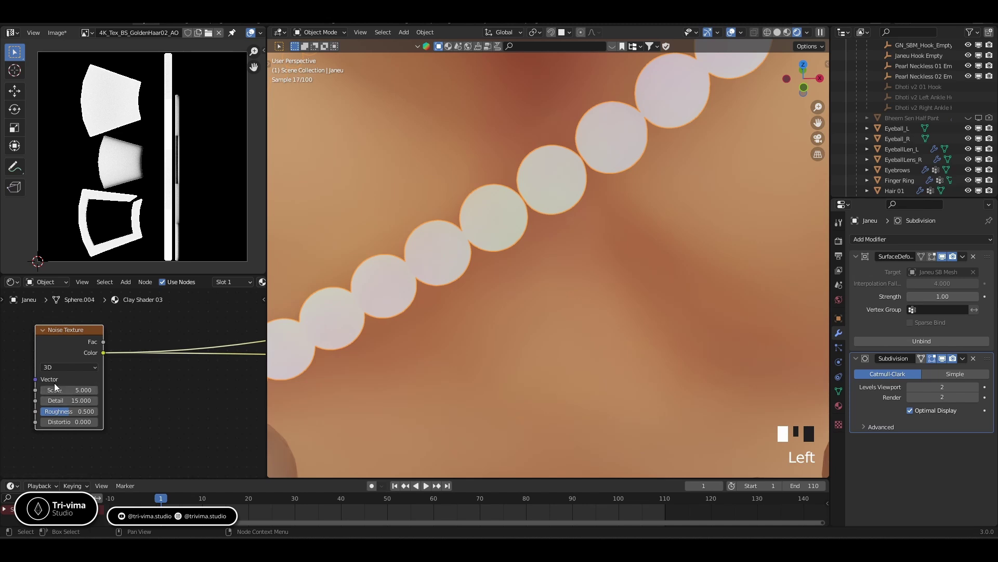
pyautogui.moveTo(58, 390); pyautogui.dragTo(249, 390)
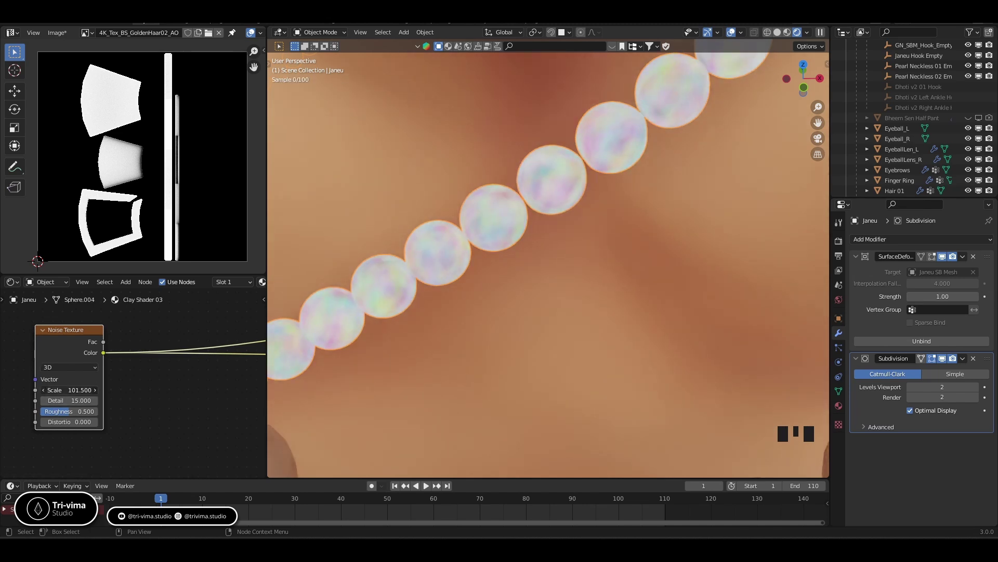
pyautogui.click(81, 391)
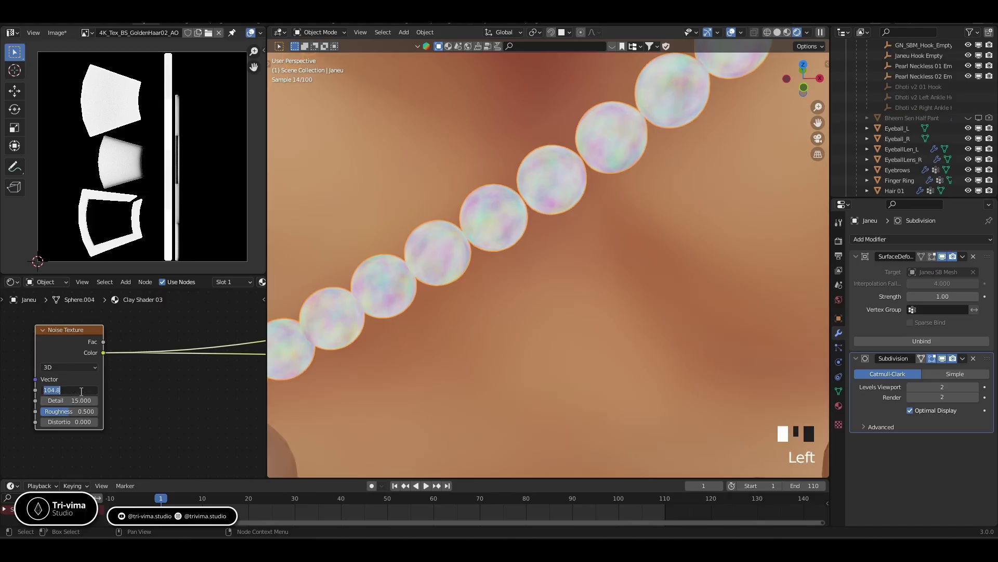
pyautogui.write('100')
pyautogui.press('Return')
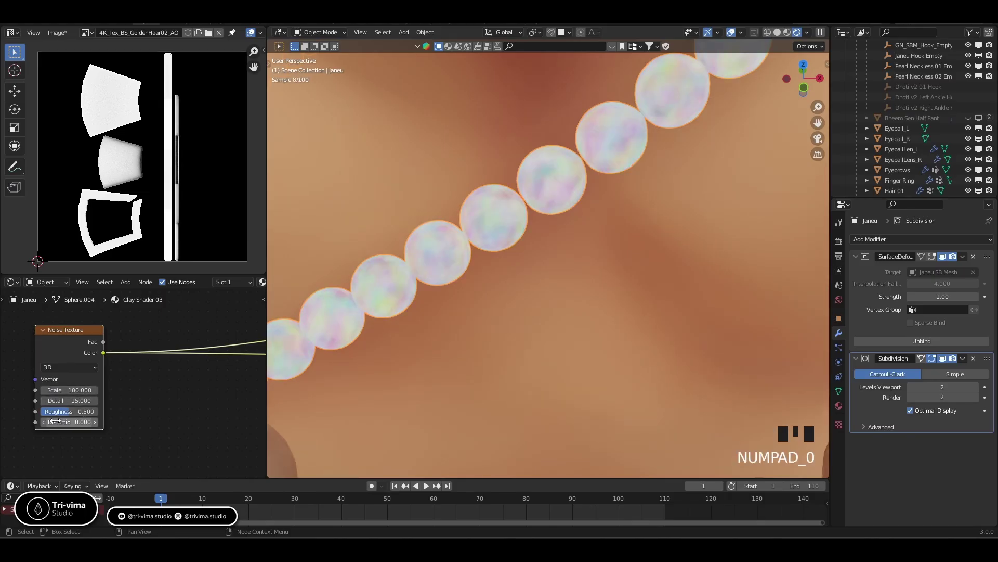
# - Move the ColorRamp below the noise link, reconnect the Noise Texture's Color output to its Fac and return the preview to the Principled BSDF
pyautogui.scroll(-5, 10, 399)
pyautogui.moveTo(10, 399); pyautogui.dragTo(145, 387, button='middle')
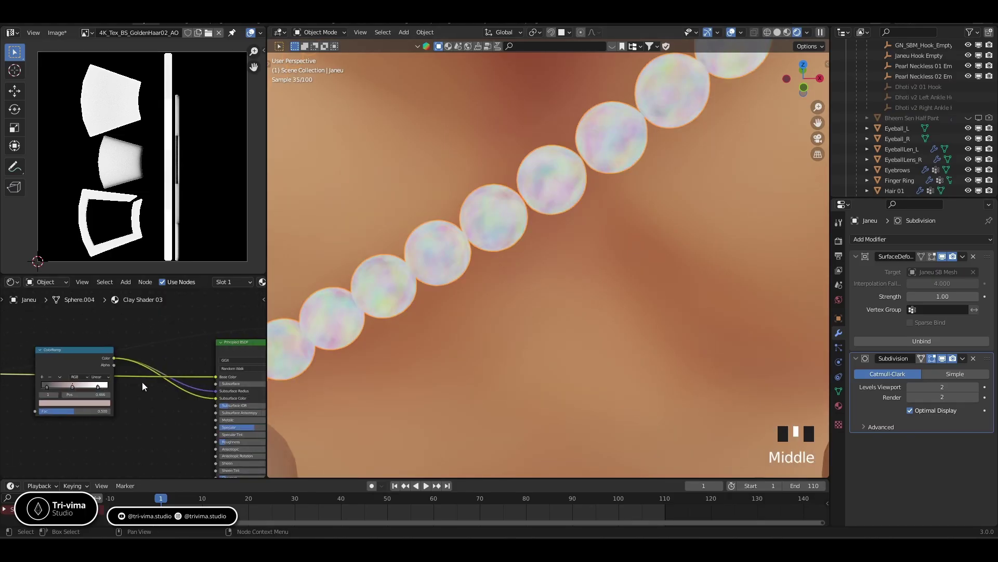
pyautogui.moveTo(30, 389)
pyautogui.mouseDown(button='middle')
pyautogui.moveTo(114, 404)
pyautogui.moveTo(103, 384)
pyautogui.moveTo(32, 386)
pyautogui.mouseUp(button='middle')
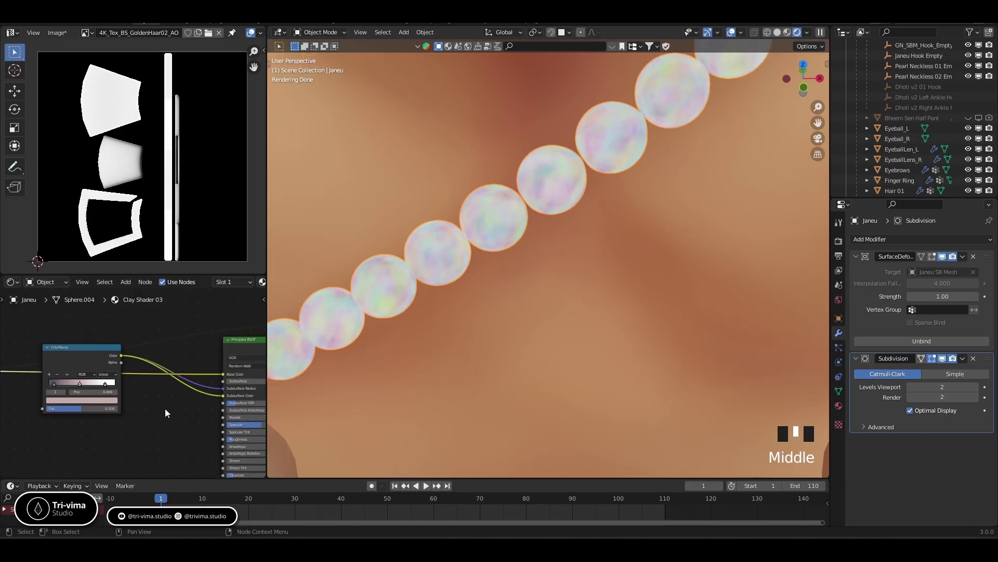
pyautogui.moveTo(89, 357); pyautogui.dragTo(81, 400)
pyautogui.moveTo(148, 432); pyautogui.dragTo(249, 400, button='middle')
pyautogui.moveTo(30, 338); pyautogui.dragTo(136, 420)
pyautogui.moveTo(324, 327); pyautogui.dragTo(188, 333, button='middle')
pyautogui.keyDown('ctrl'); pyautogui.keyDown('shift'); pyautogui.click(189, 332); pyautogui.keyUp('shift'); pyautogui.keyUp('ctrl')
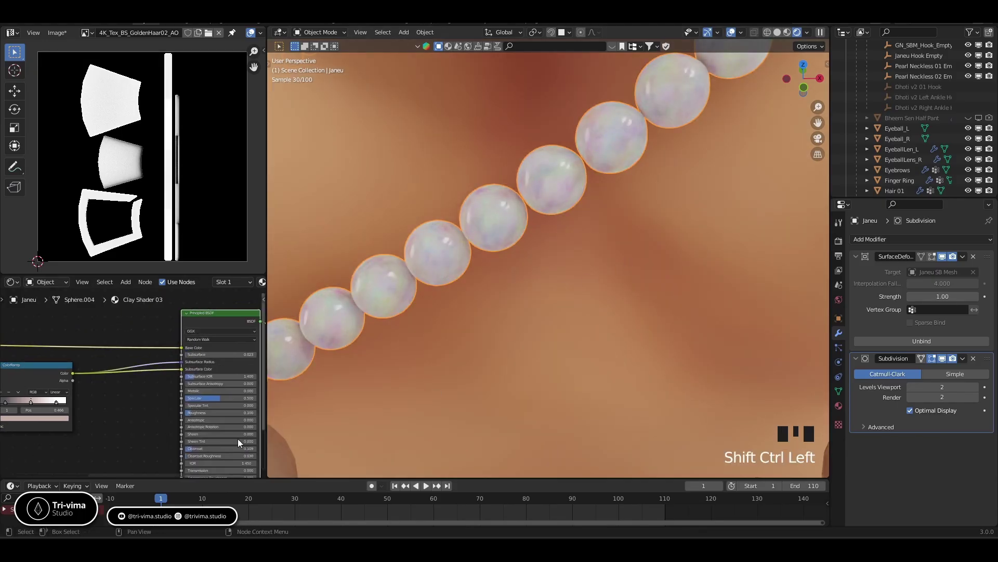
# - Insert a Mix node that combines the Noise Texture's Fac output with the ColorRamp's Color output
pyautogui.moveTo(116, 416); pyautogui.dragTo(174, 433, button='middle')
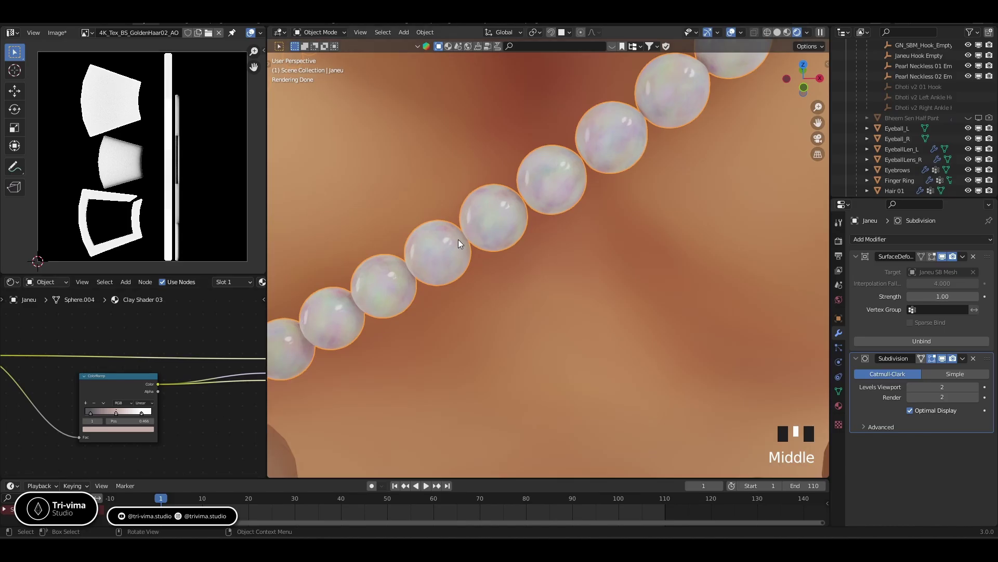
pyautogui.moveTo(122, 394); pyautogui.dragTo(155, 404, button='middle')
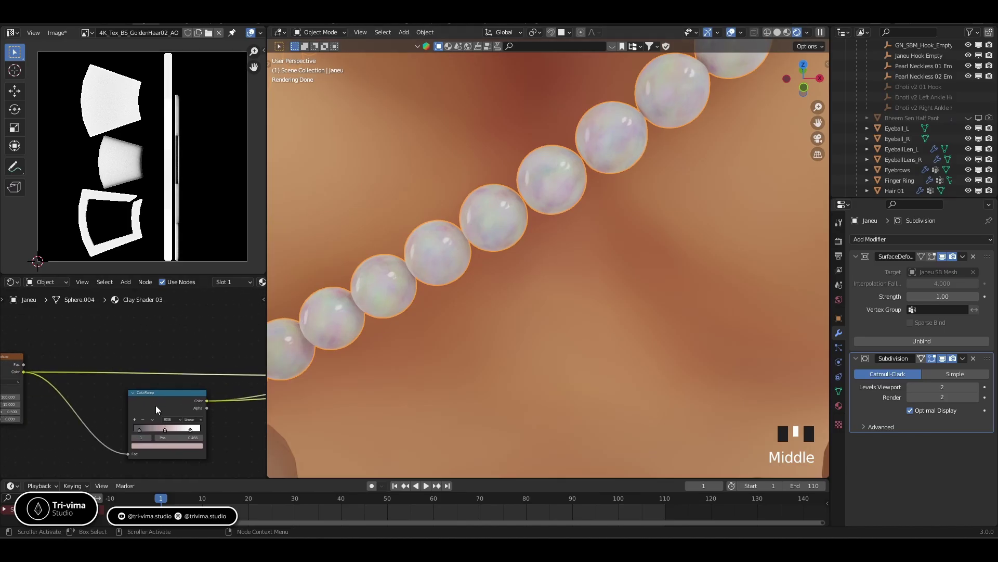
pyautogui.moveTo(155, 405); pyautogui.dragTo(120, 405)
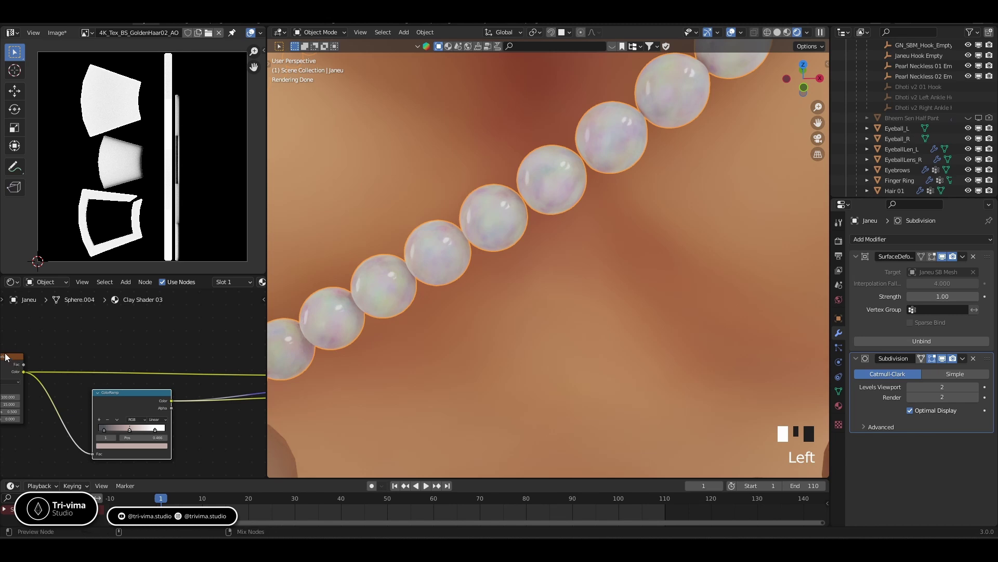
pyautogui.keyDown('ctrl'); pyautogui.keyDown('shift'); pyautogui.moveTo(6, 357); pyautogui.dragTo(132, 419, button='right'); pyautogui.keyUp('shift'); pyautogui.keyUp('ctrl')
pyautogui.moveTo(160, 401); pyautogui.dragTo(130, 414, button='middle')
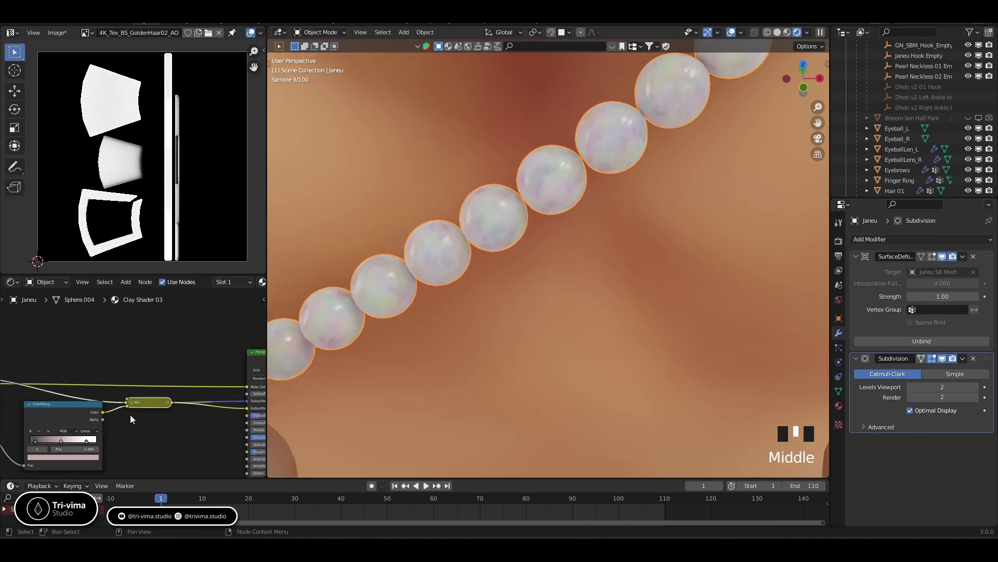
# - Connect the Mix node's Color output to Base Color and expand the Mix node between the ColorRamp and Principled BSDF
pyautogui.moveTo(170, 402); pyautogui.dragTo(250, 388)
pyautogui.moveTo(156, 402); pyautogui.dragTo(105, 383, button='middle')
pyautogui.moveTo(114, 383); pyautogui.dragTo(80, 358)
pyautogui.click(80, 357)
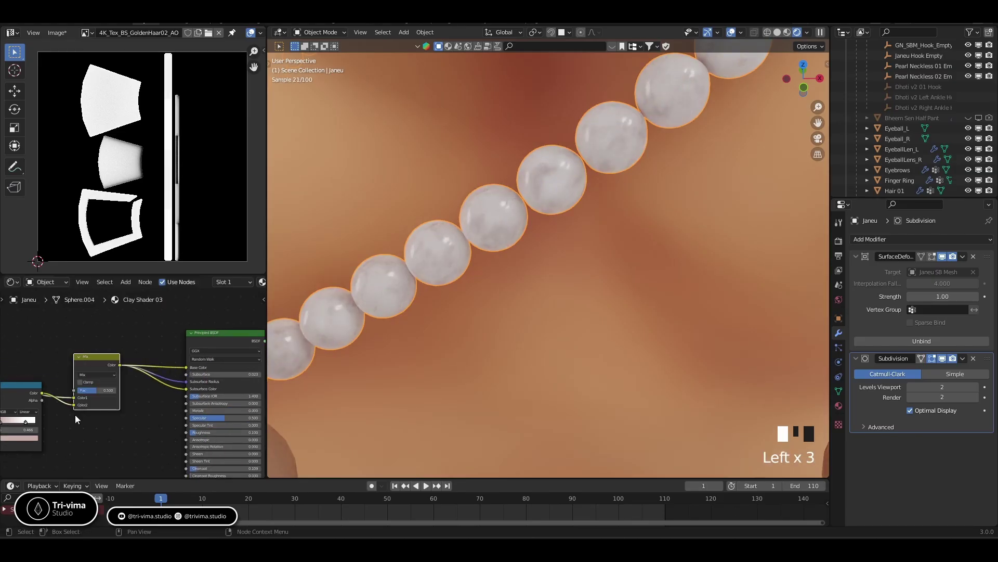
# - Preview the Noise Texture's Fac output on the beads to examine the greyscale pattern
pyautogui.moveTo(110, 418); pyautogui.dragTo(186, 425, button='middle')
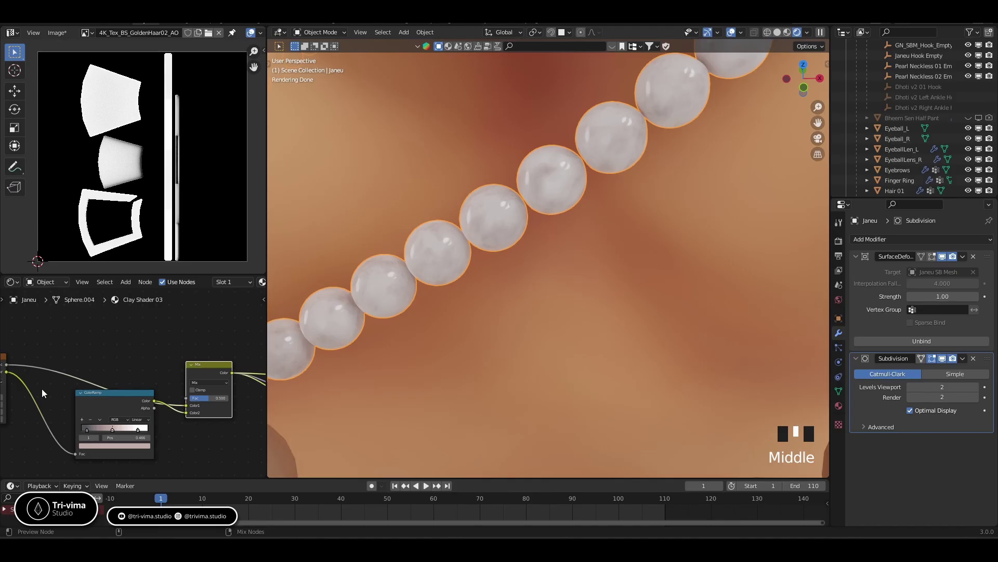
pyautogui.moveTo(3, 366); pyautogui.dragTo(38, 362, button='middle')
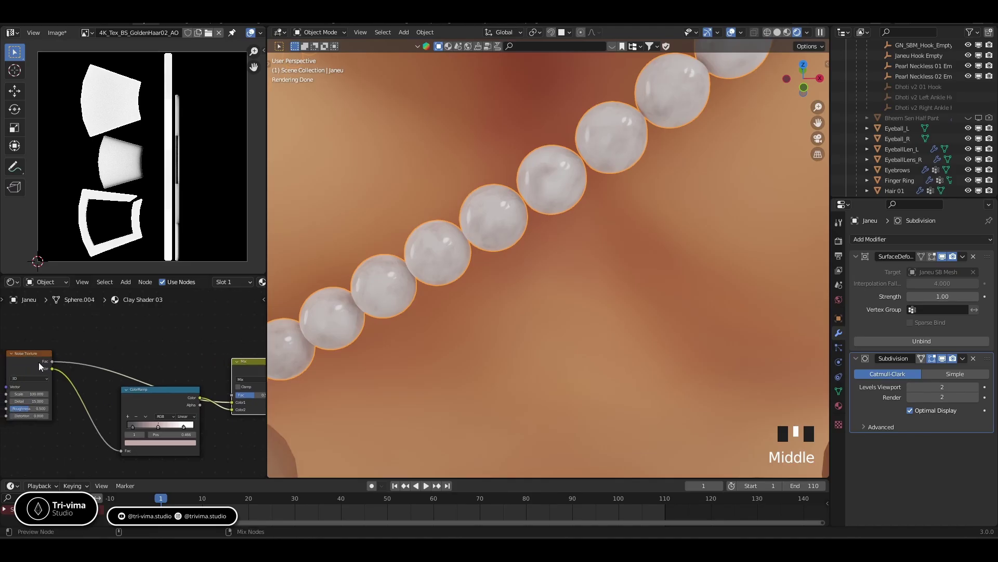
pyautogui.keyDown('ctrl'); pyautogui.keyDown('shift'); pyautogui.click(36, 361); pyautogui.keyUp('shift'); pyautogui.keyUp('ctrl')
pyautogui.keyDown('ctrl'); pyautogui.keyDown('shift'); pyautogui.moveTo(35, 364); pyautogui.dragTo(141, 404, button='right'); pyautogui.keyUp('shift'); pyautogui.keyUp('ctrl')
pyautogui.click(38, 333)
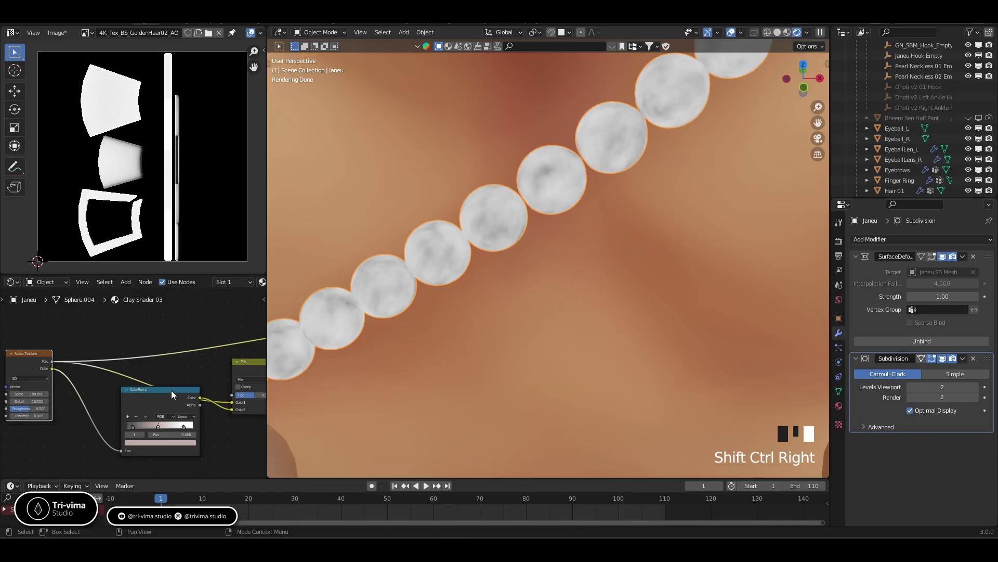
# - Move the Mix node slightly higher and return the preview to the Principled BSDF
pyautogui.moveTo(170, 390); pyautogui.dragTo(96, 388, button='middle')
pyautogui.moveTo(154, 372); pyautogui.dragTo(152, 357)
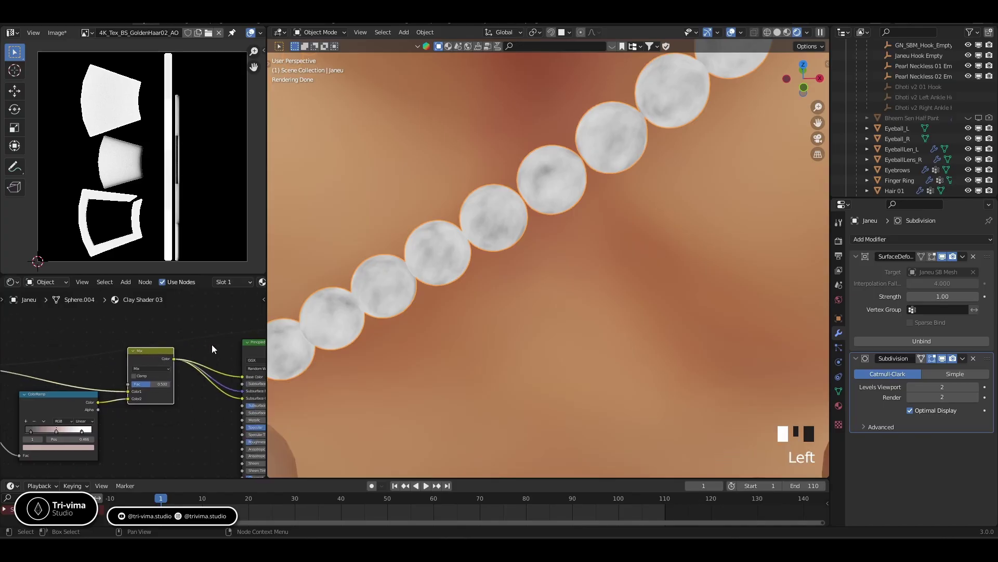
pyautogui.moveTo(211, 345); pyautogui.dragTo(176, 356, button='middle')
pyautogui.keyDown('ctrl'); pyautogui.keyDown('shift'); pyautogui.click(171, 355); pyautogui.keyUp('shift'); pyautogui.keyUp('ctrl')
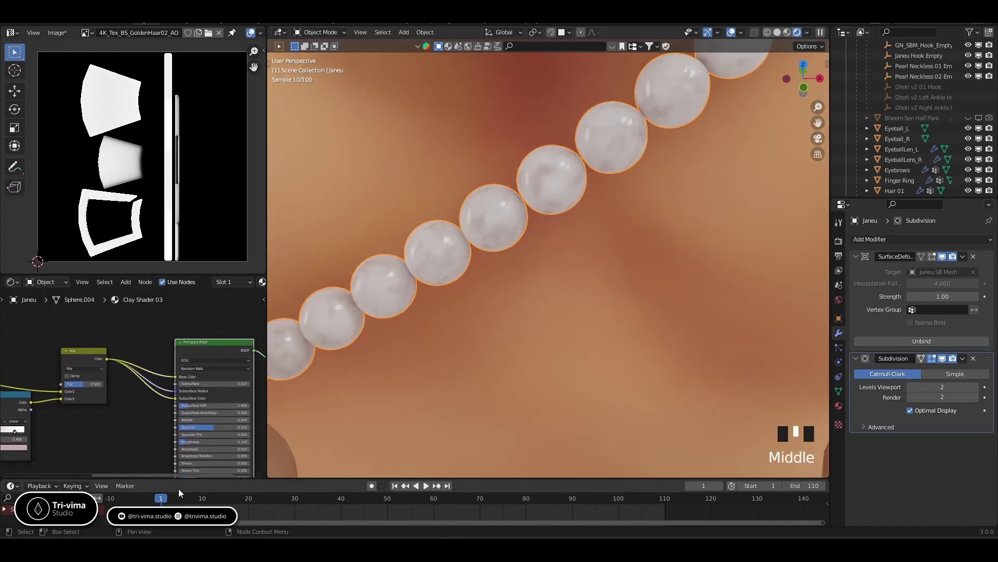
# - Set the Mix node's factor to 0.083
pyautogui.moveTo(200, 401); pyautogui.dragTo(233, 400, button='middle')
pyautogui.moveTo(97, 405); pyautogui.dragTo(158, 410, button='middle')
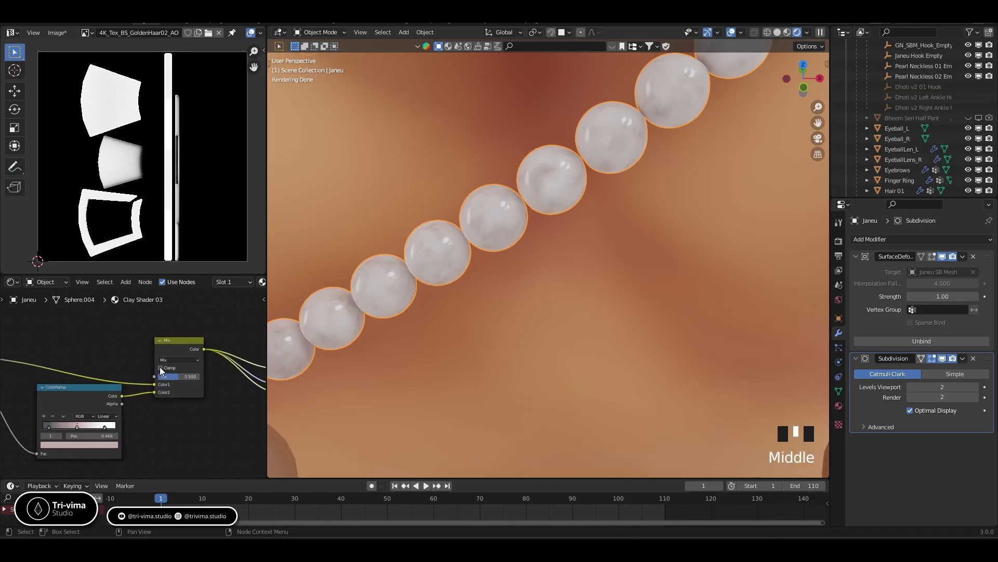
pyautogui.moveTo(164, 376); pyautogui.dragTo(152, 376)
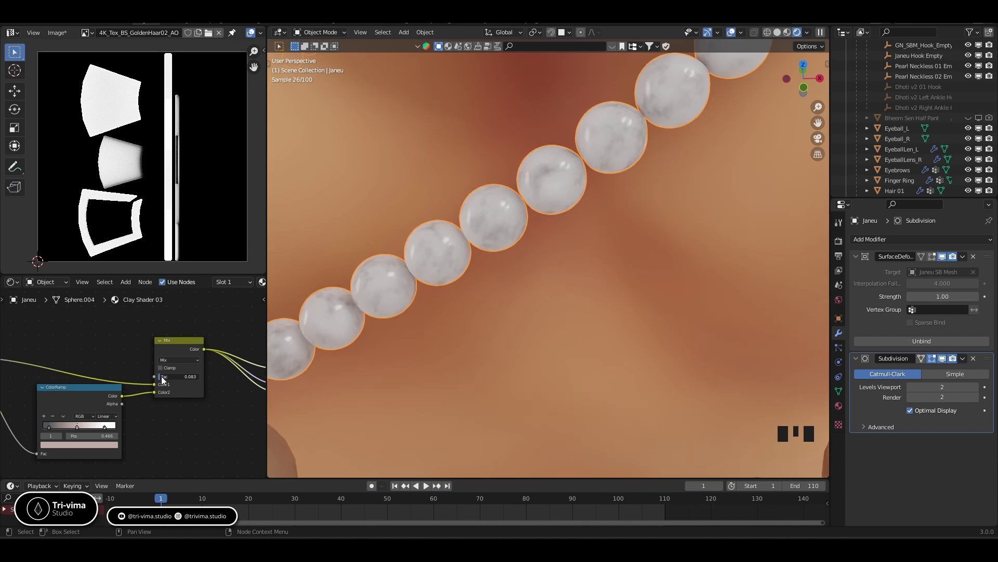
# - Remove the ColorRamp's dark stop and make the pink stop lavender at position 0.000 with hue 0.747, saturation 0.244 and value 0.550
pyautogui.click(49, 429)
pyautogui.moveTo(76, 426)
pyautogui.mouseDown()
pyautogui.moveTo(54, 426)
pyautogui.moveTo(102, 426)
pyautogui.moveTo(34, 429)
pyautogui.moveTo(60, 431)
pyautogui.mouseUp()
pyautogui.click(48, 427)
pyautogui.click(54, 428)
pyautogui.click(50, 432)
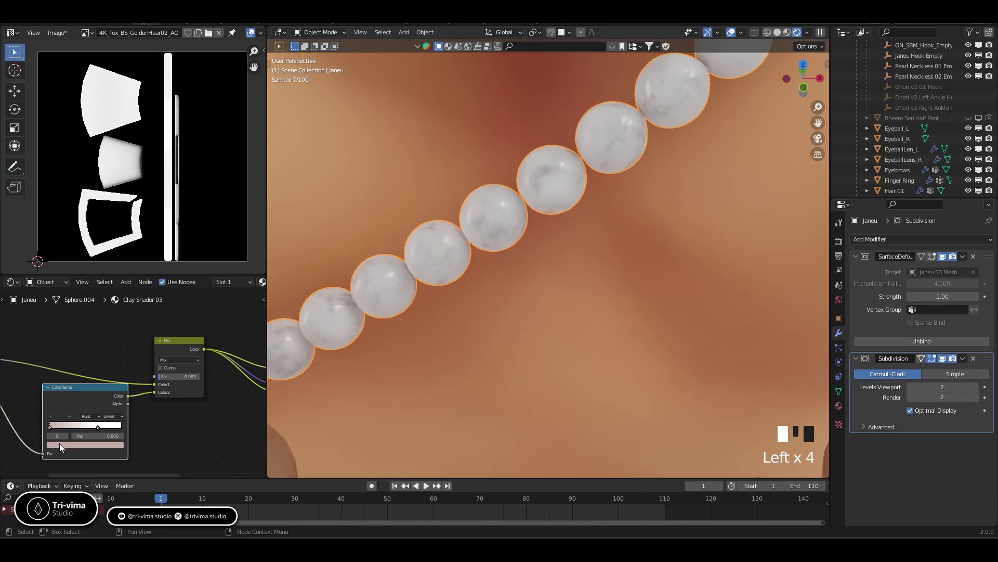
pyautogui.click(59, 444)
pyautogui.click(79, 370)
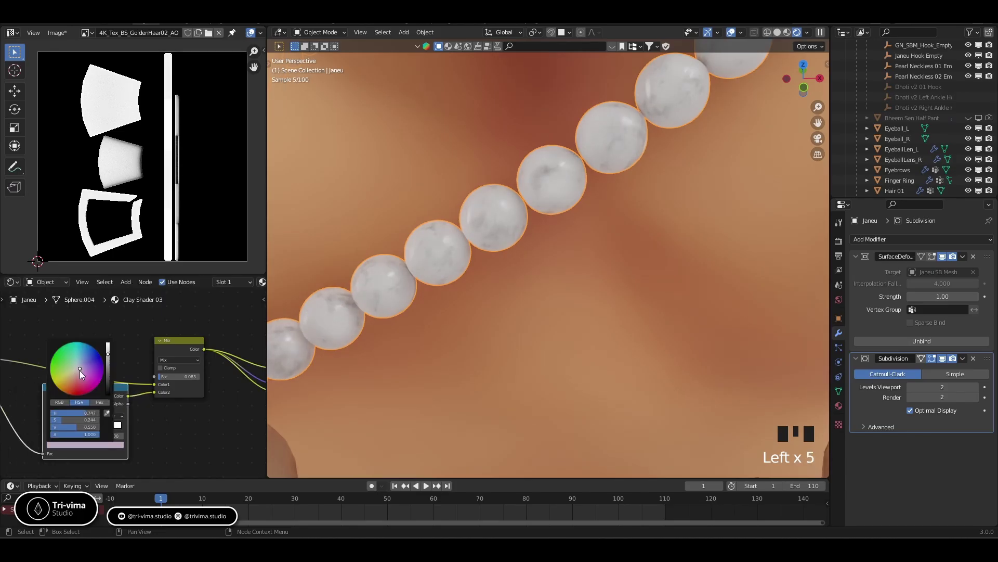
# - Preview the Mix node's output on the beads and set its factor to 0.792
pyautogui.moveTo(129, 428); pyautogui.dragTo(158, 411, button='middle')
pyautogui.moveTo(217, 384); pyautogui.dragTo(160, 411, button='middle')
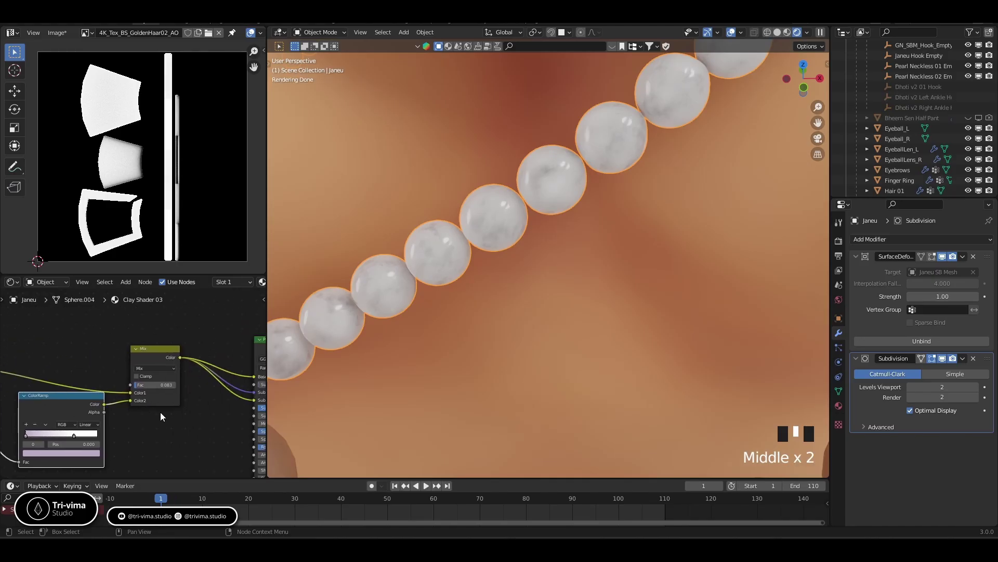
pyautogui.keyDown('ctrl'); pyautogui.keyDown('shift'); pyautogui.click(152, 357); pyautogui.keyUp('shift'); pyautogui.keyUp('ctrl')
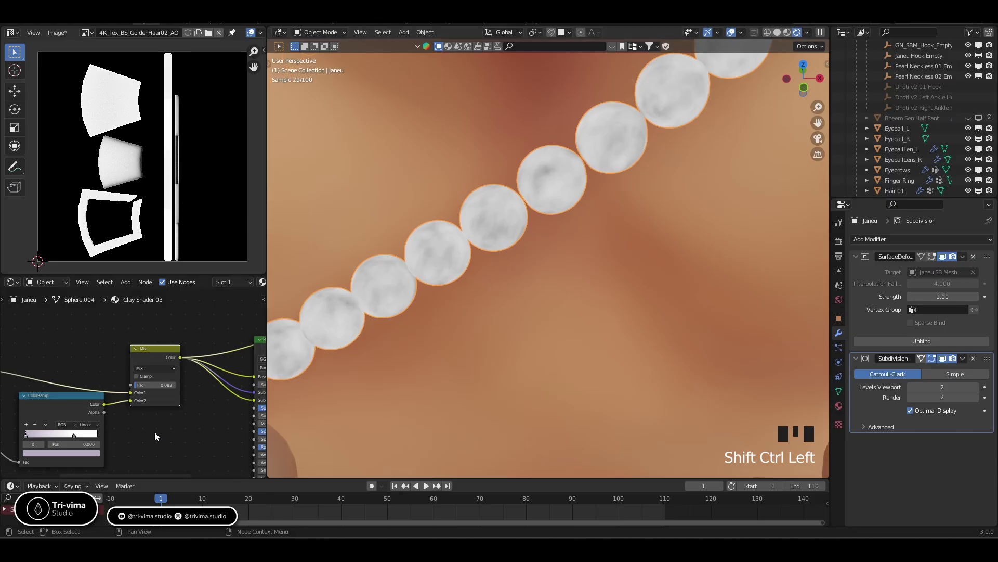
pyautogui.moveTo(139, 385); pyautogui.dragTo(175, 385)
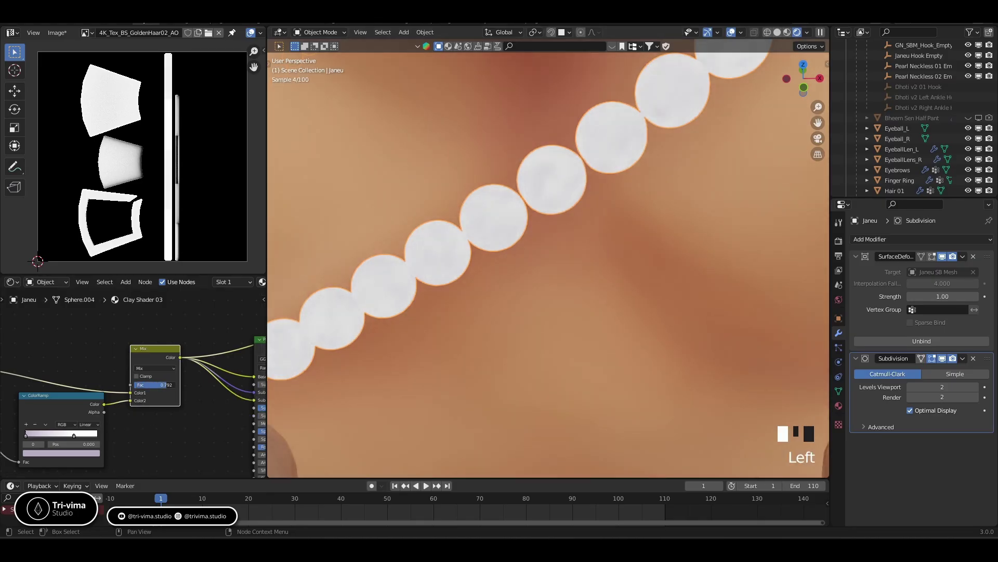
# - Move the ColorRamp's white stop to the far end and the lavender stop to about position 0.38
pyautogui.moveTo(74, 435); pyautogui.dragTo(99, 433, button='middle')
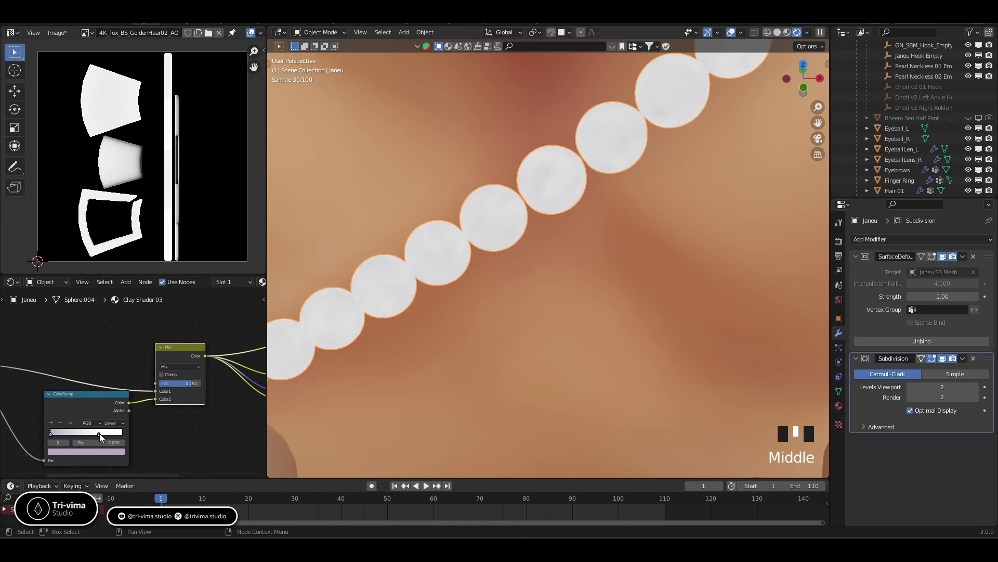
pyautogui.moveTo(99, 433); pyautogui.dragTo(133, 433)
pyautogui.moveTo(54, 435); pyautogui.dragTo(86, 435)
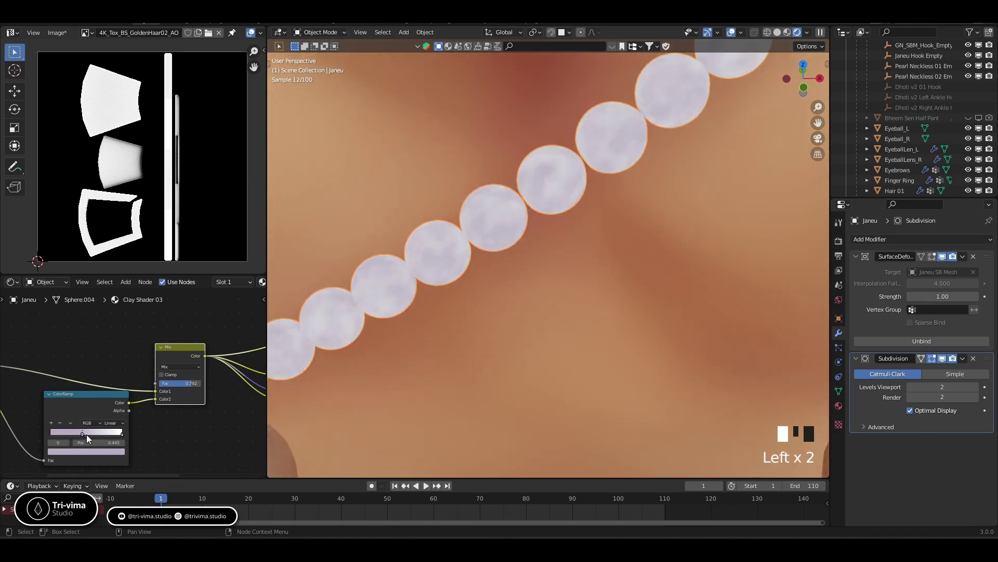
# - Return the preview to the Principled BSDF and set its Subsurface to 0.064, checking the necklaces on the whole torso
pyautogui.moveTo(184, 424); pyautogui.dragTo(60, 423, button='middle')
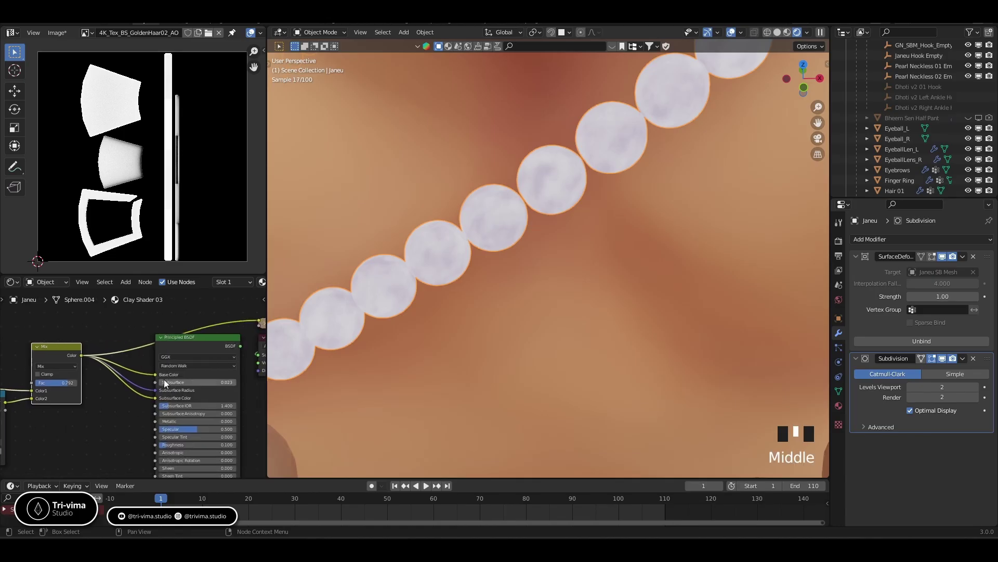
pyautogui.keyDown('ctrl'); pyautogui.keyDown('shift'); pyautogui.click(176, 347); pyautogui.keyUp('shift'); pyautogui.keyUp('ctrl')
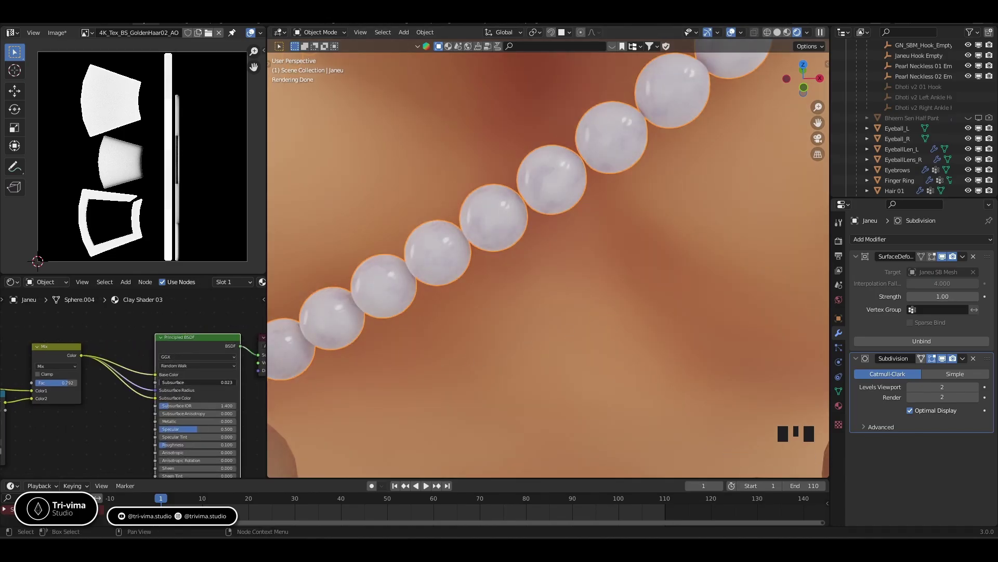
pyautogui.moveTo(197, 383); pyautogui.dragTo(205, 382)
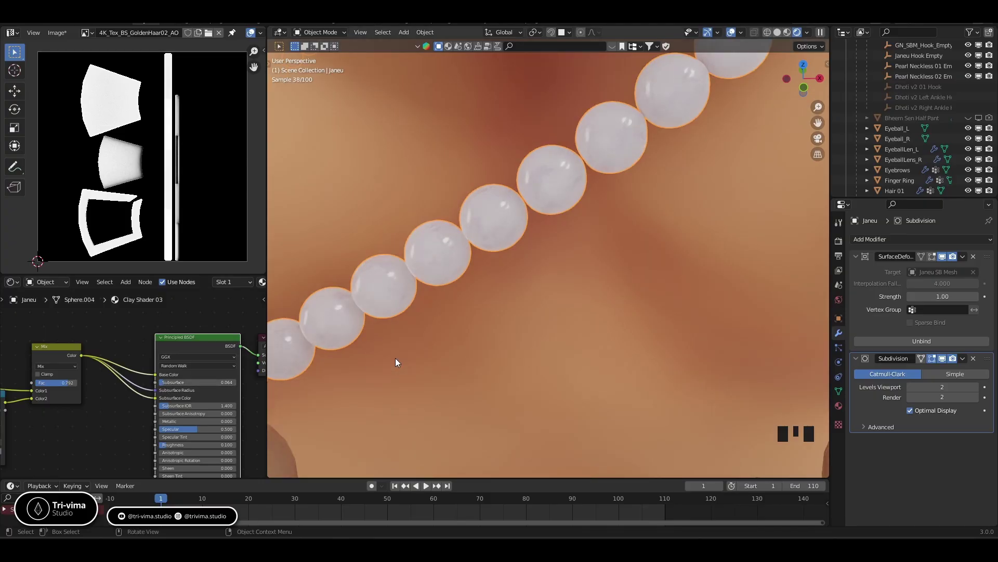
pyautogui.scroll(-6, 395, 362)
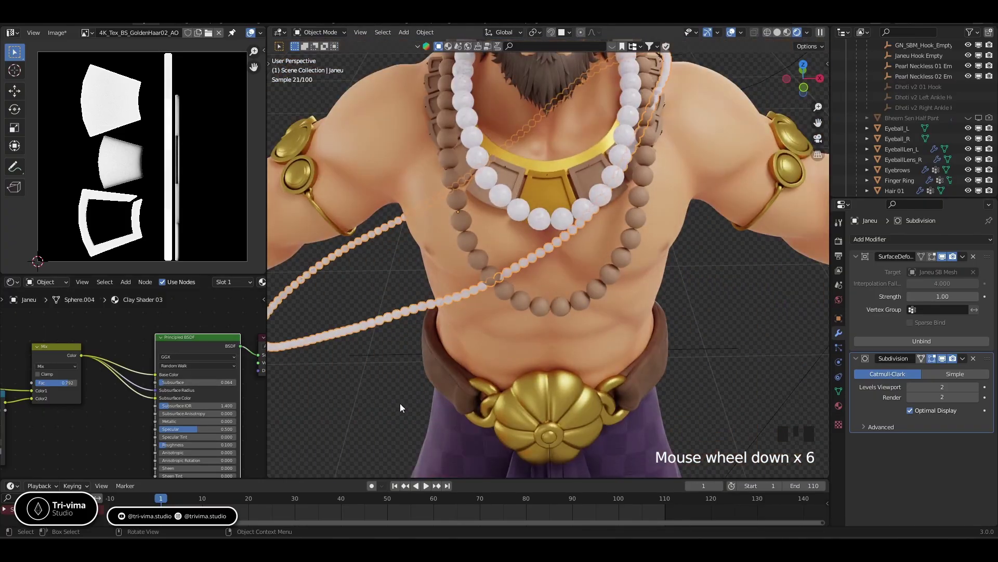
pyautogui.moveTo(79, 432); pyautogui.dragTo(198, 404, button='middle')
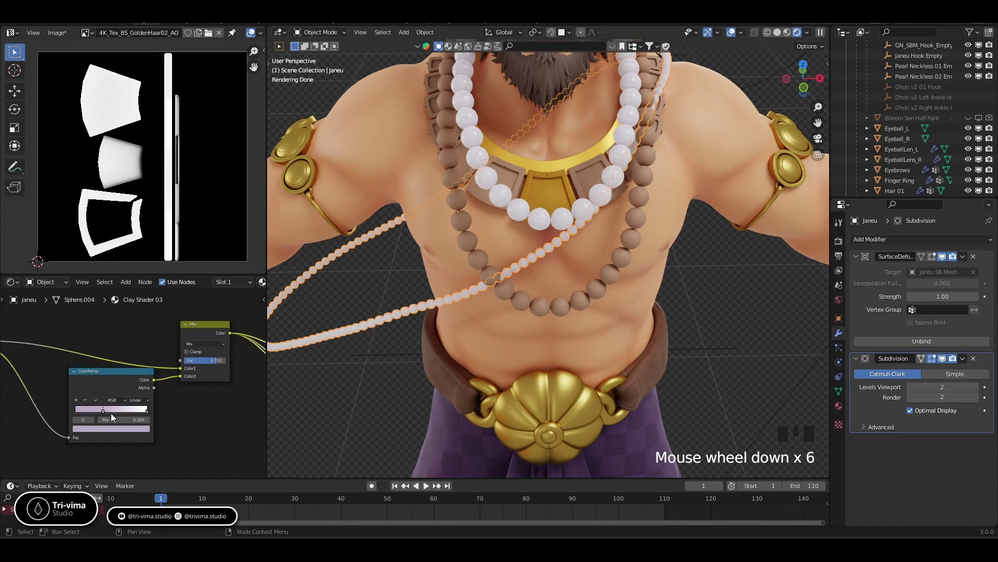
# - Move the ColorRamp's lavender stop to position 0.000 and its white stop to about 0.714
pyautogui.moveTo(101, 411); pyautogui.dragTo(79, 411)
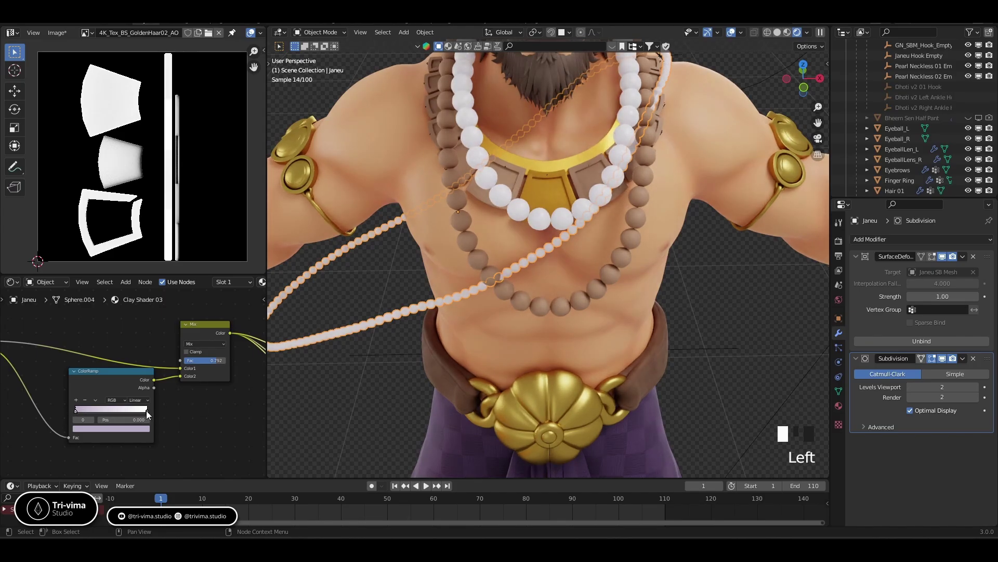
pyautogui.moveTo(146, 410); pyautogui.dragTo(124, 412)
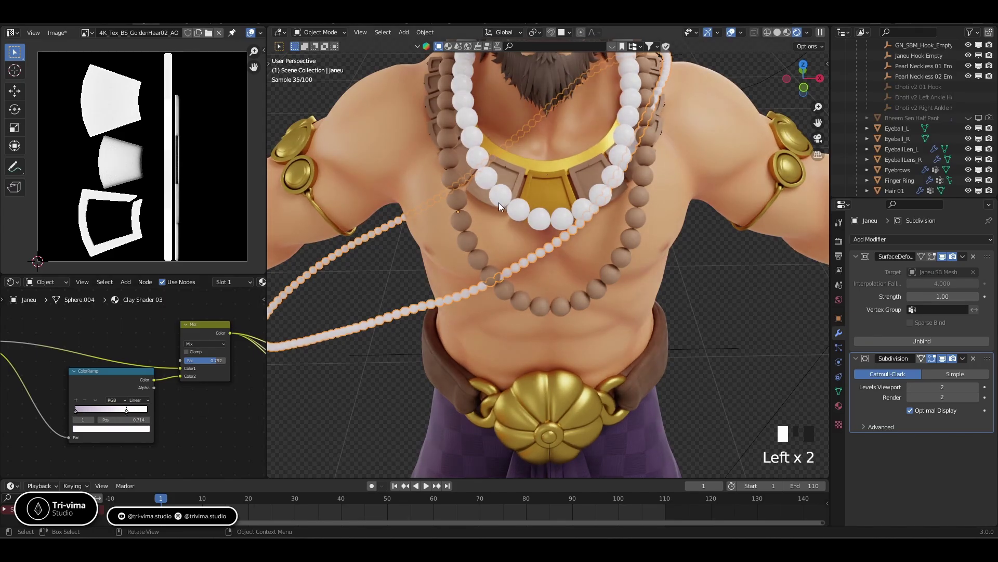
pyautogui.scroll(3, 499, 206)
# - Add a Subdivision Surface modifier to the shorter pearl necklace with a viewport level of 2
pyautogui.click(525, 165)
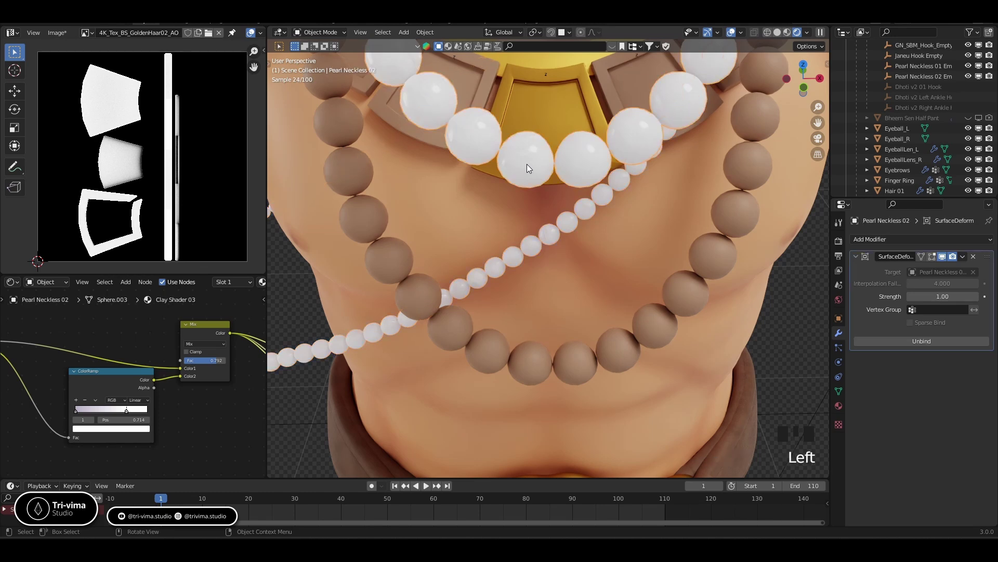
pyautogui.click(897, 239)
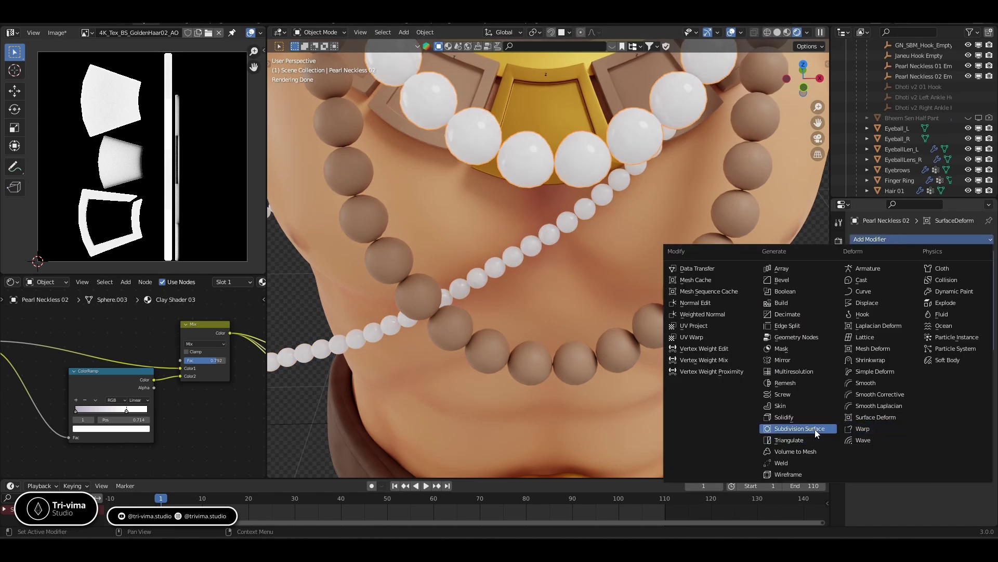
pyautogui.click(800, 428)
pyautogui.click(978, 387)
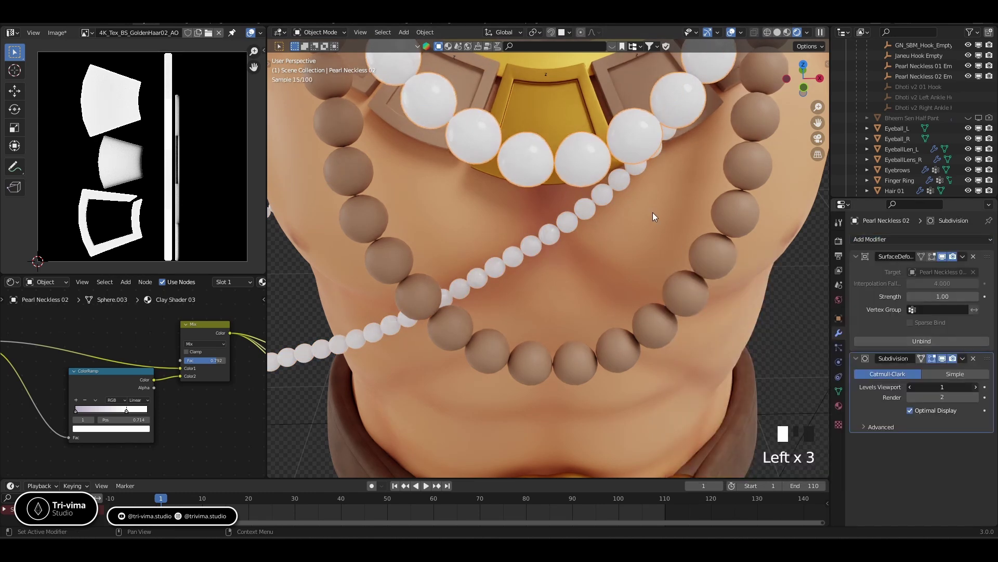
pyautogui.rightClick(582, 157)
pyautogui.click(579, 157)
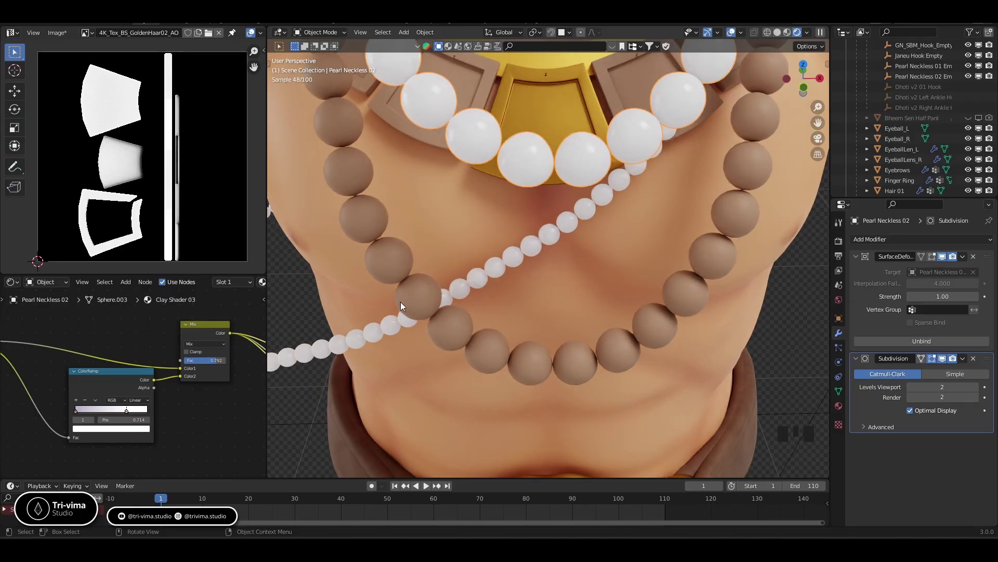
pyautogui.press('Home')
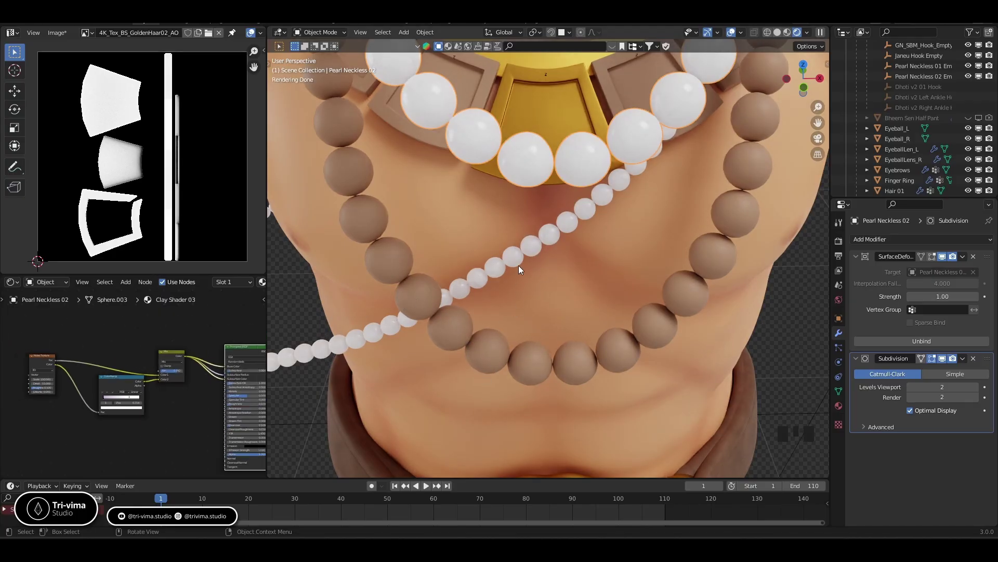
# - Try to link the longer brown necklace's material to the shorter pearl necklace, and undo it
pyautogui.scroll(-12, 535, 296)
pyautogui.keyDown('shift'); pyautogui.moveTo(535, 296); pyautogui.dragTo(483, 311, button='middle'); pyautogui.keyUp('shift')
pyautogui.keyDown('shift'); pyautogui.click(481, 294); pyautogui.keyUp('shift')
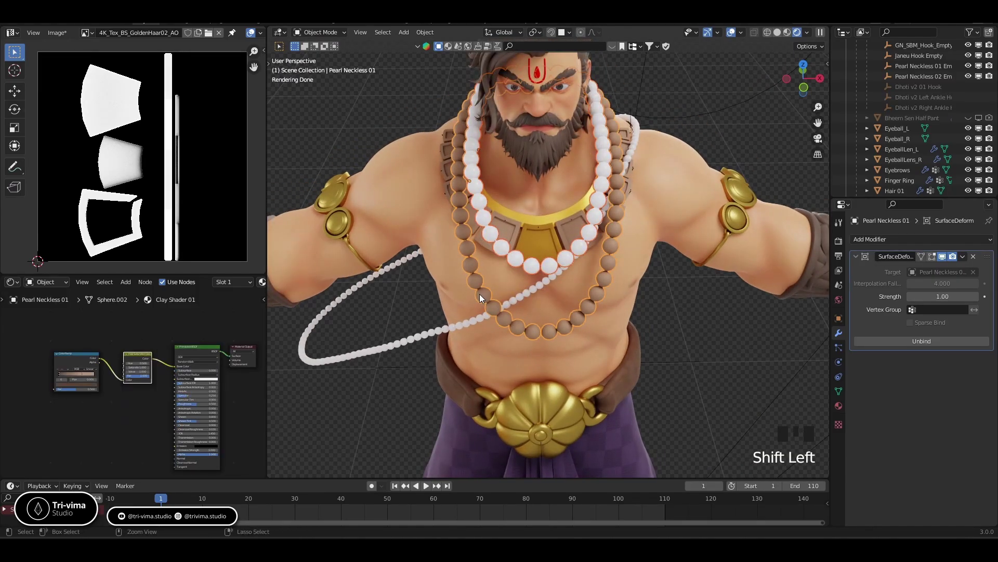
pyautogui.hotkey('ctrl', 'l')
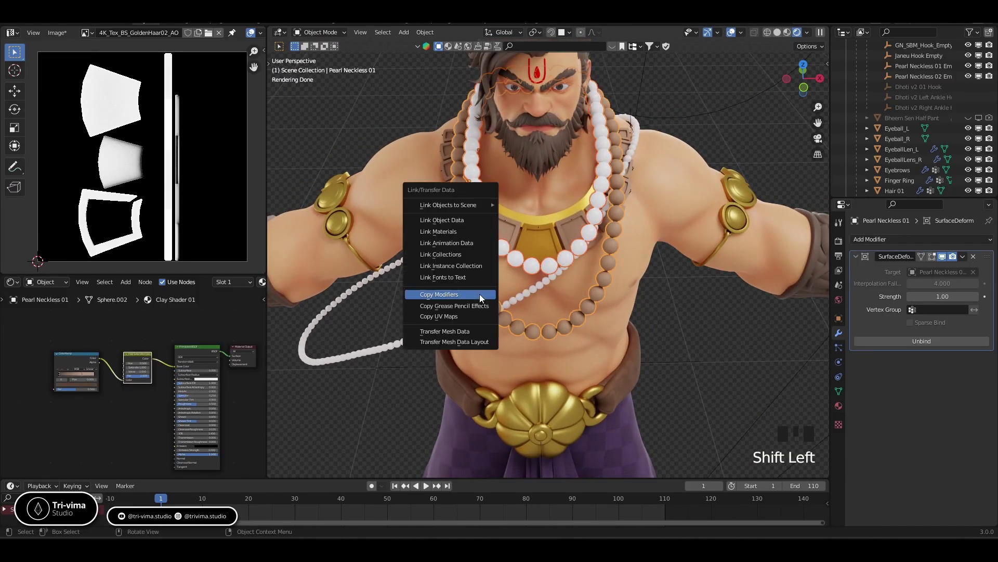
pyautogui.click(457, 232)
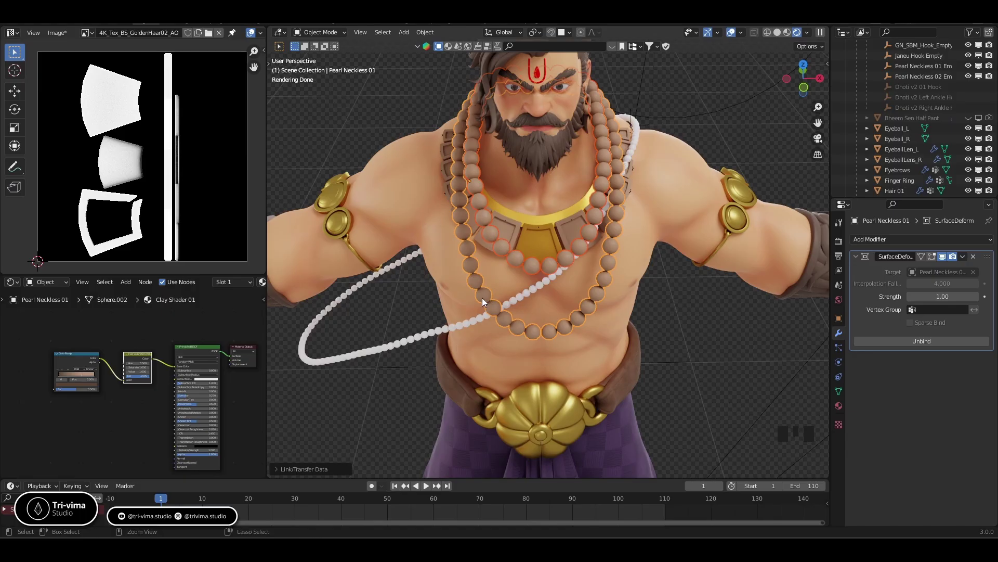
pyautogui.hotkey('ctrl', 'z')
# - Try linking the shorter necklace's pearl material to the character's body, and undo the link
pyautogui.click(500, 262)
pyautogui.keyDown('shift'); pyautogui.click(501, 249); pyautogui.keyUp('shift')
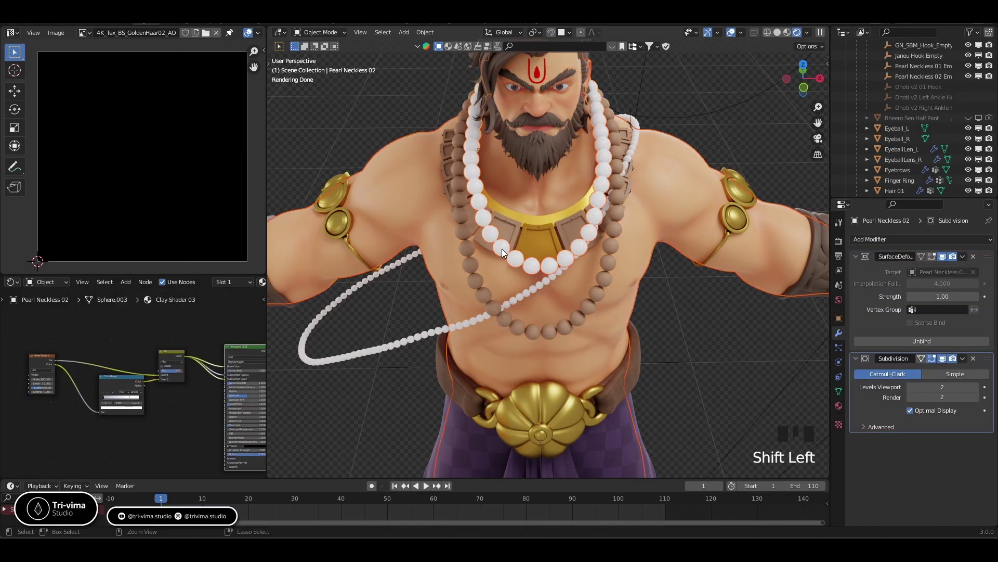
pyautogui.hotkey('ctrl', 'l')
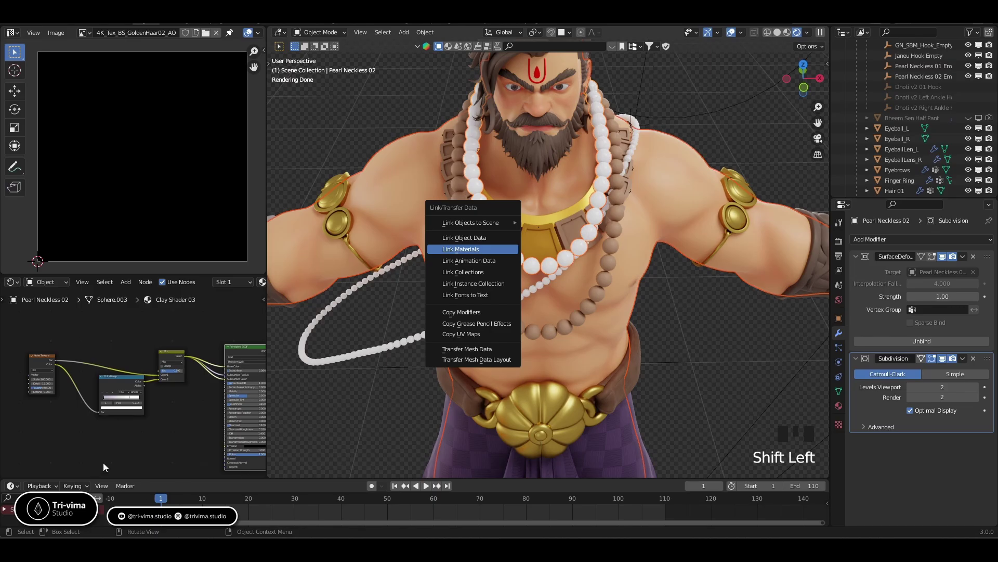
pyautogui.click(460, 249)
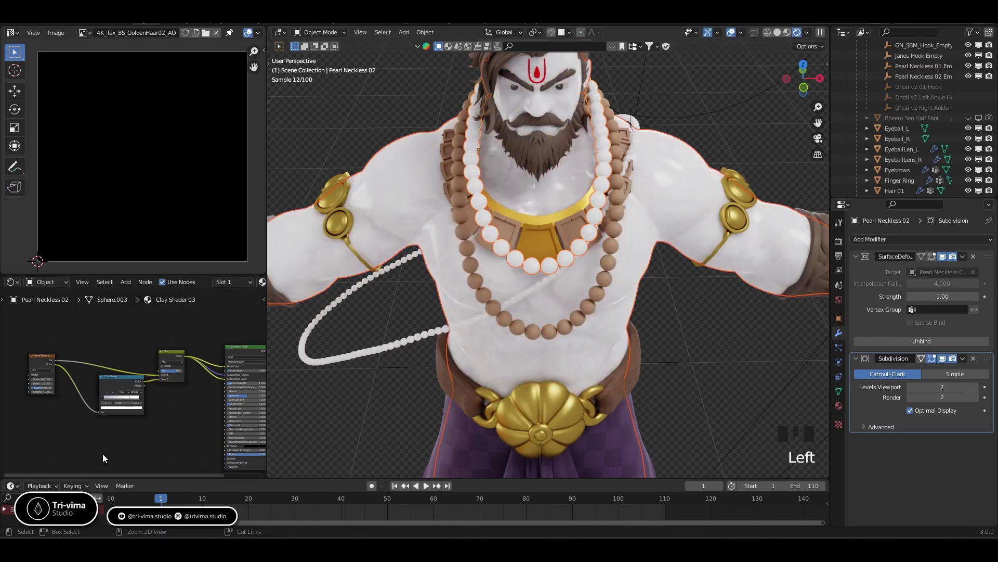
pyautogui.hotkey('ctrl', 'z')
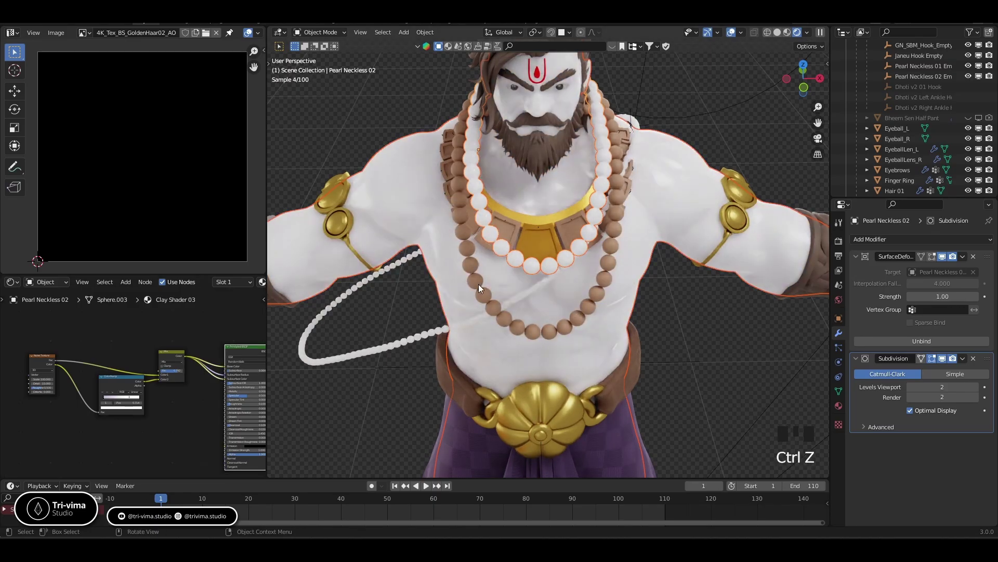
pyautogui.press('ctrl')
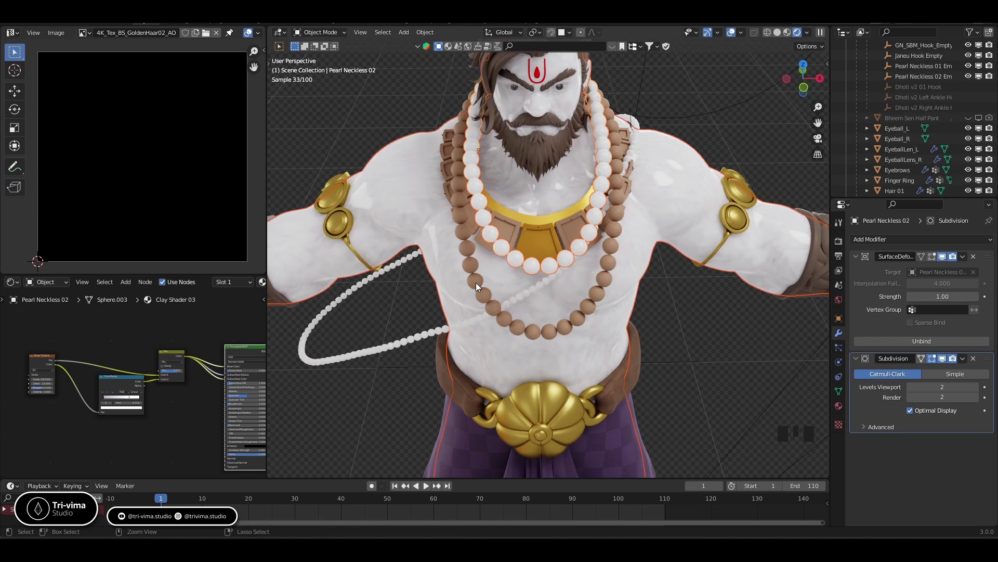
pyautogui.hotkey('ctrl', 'z')
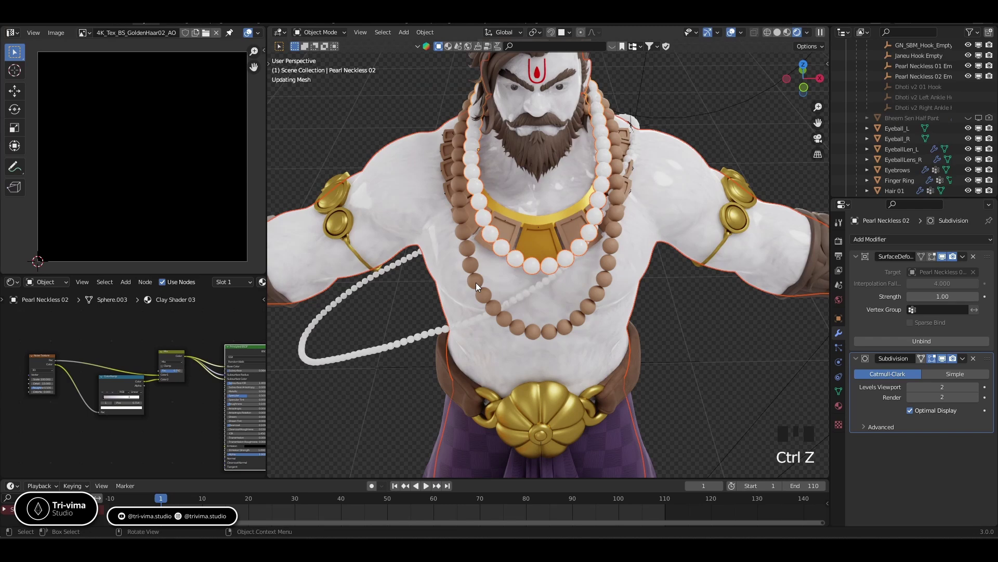
# - Link the pearl material from the shorter necklace to the longer brown bead necklace
pyautogui.click(474, 282)
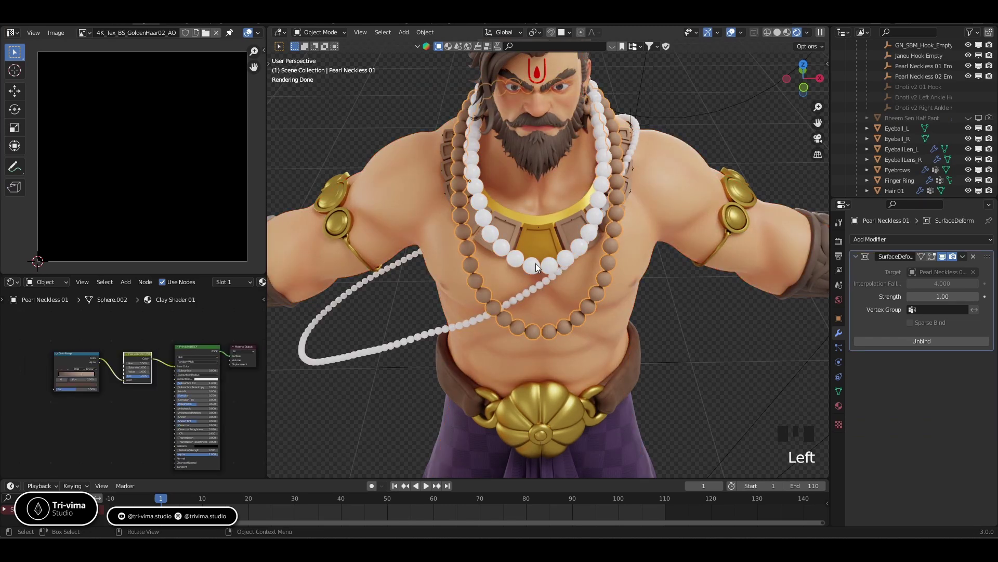
pyautogui.keyDown('shift'); pyautogui.click(502, 248); pyautogui.keyUp('shift')
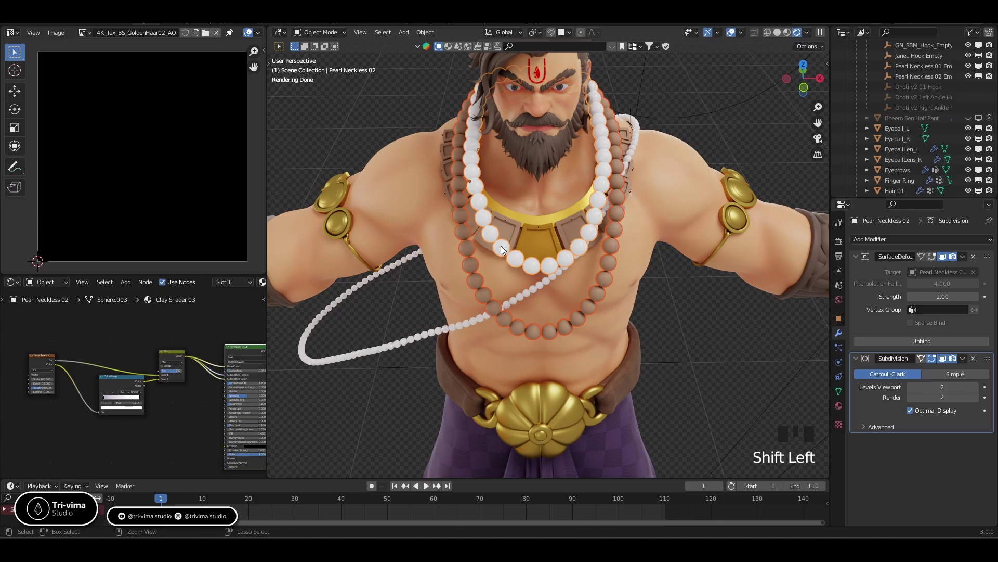
pyautogui.hotkey('ctrl', 'l')
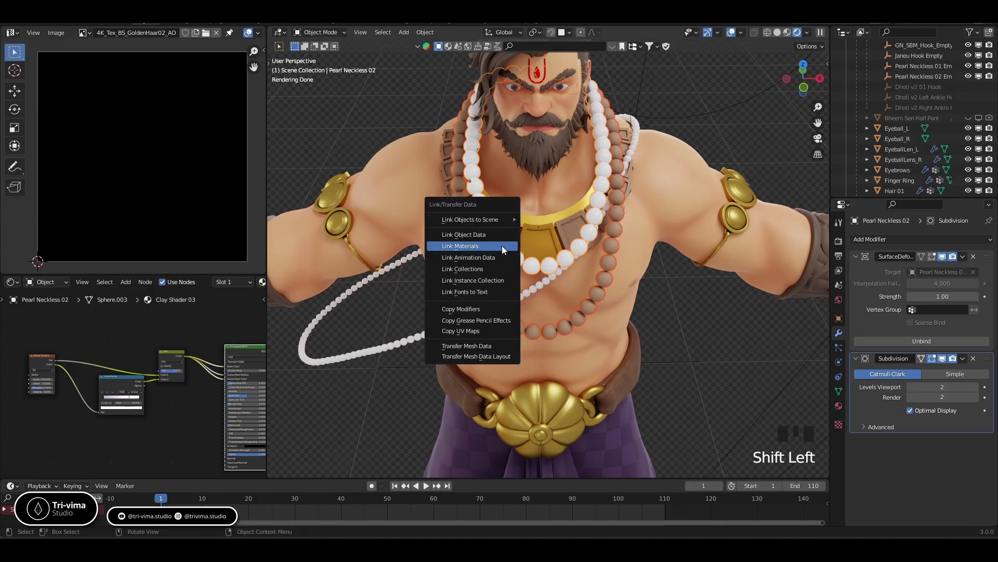
pyautogui.click(502, 246)
pyautogui.click(149, 445)
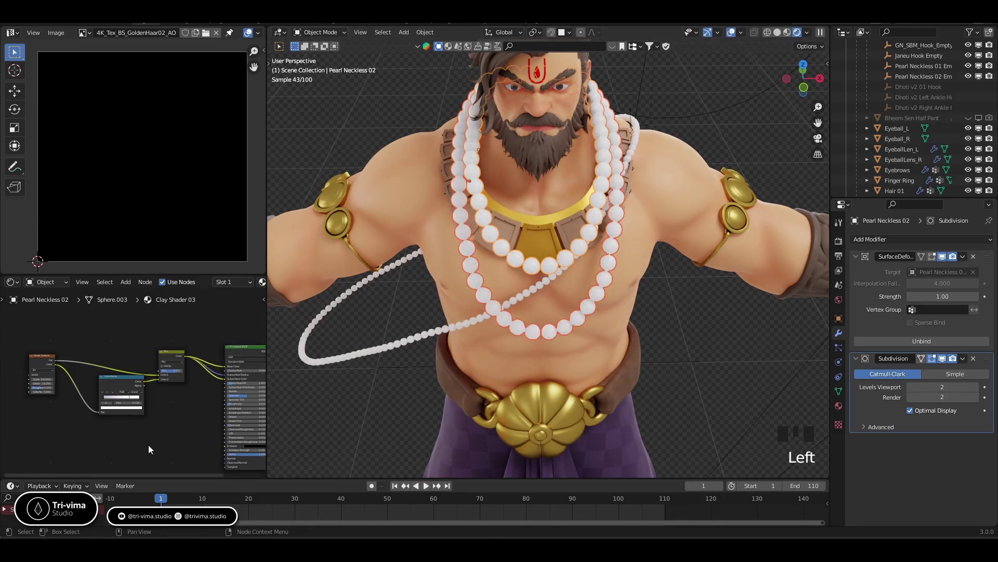
# - Add a Subdivision Surface modifier to the longer pearl necklace and set its viewport level to 2
pyautogui.scroll(4, 182, 425)
pyautogui.moveTo(218, 425); pyautogui.dragTo(73, 424, button='middle')
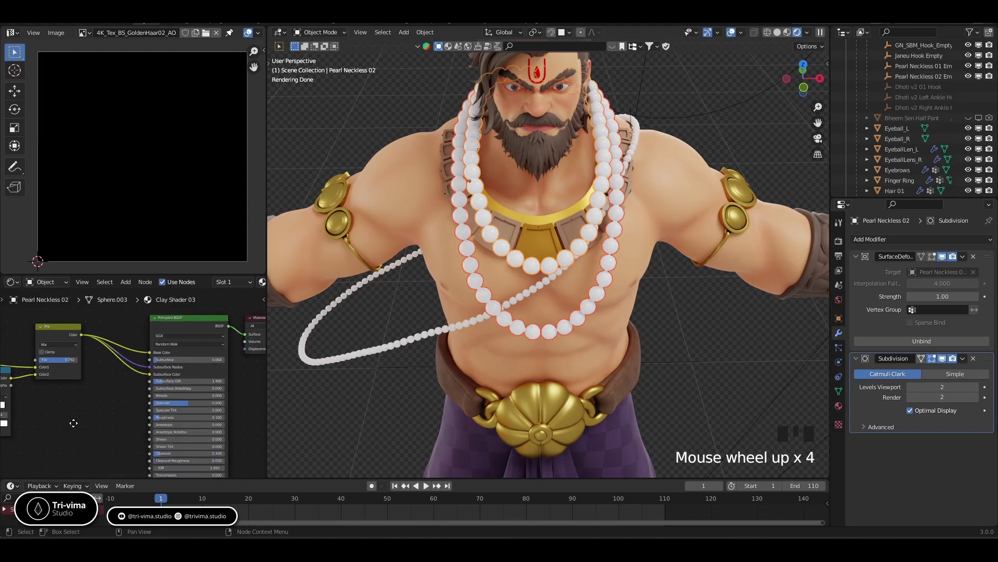
pyautogui.scroll(2, 214, 345)
pyautogui.moveTo(587, 257); pyautogui.dragTo(548, 272, button='middle')
pyautogui.scroll(4, 551, 233)
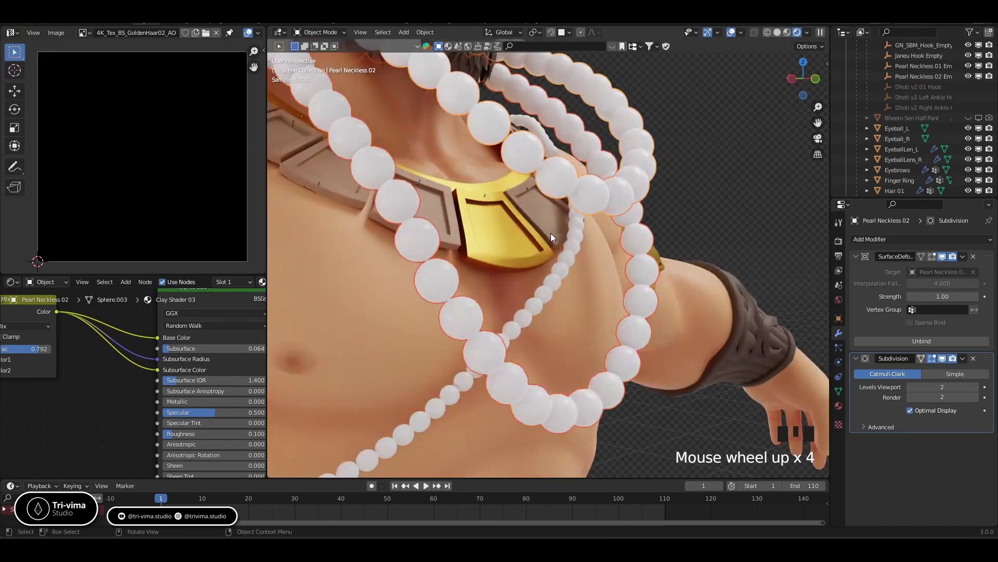
pyautogui.scroll(2, 560, 226)
pyautogui.keyDown('shift'); pyautogui.moveTo(560, 226); pyautogui.dragTo(554, 248, button='middle'); pyautogui.keyUp('shift')
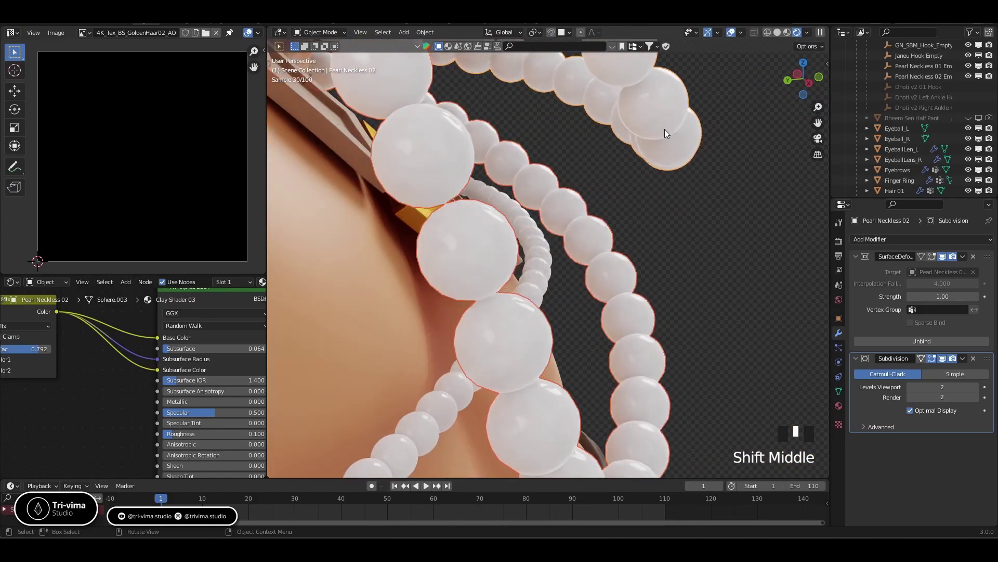
pyautogui.click(440, 163)
pyautogui.click(915, 239)
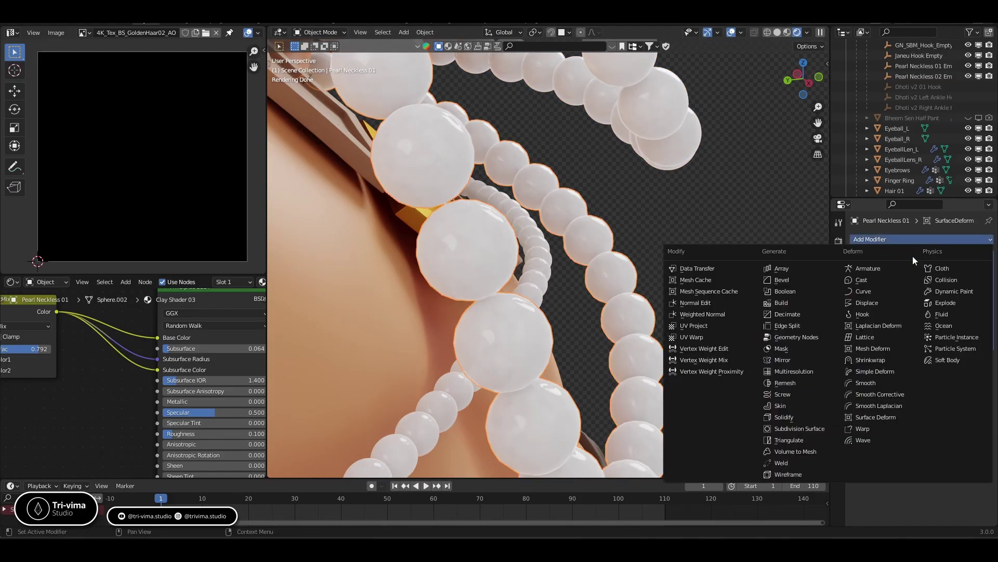
pyautogui.click(792, 429)
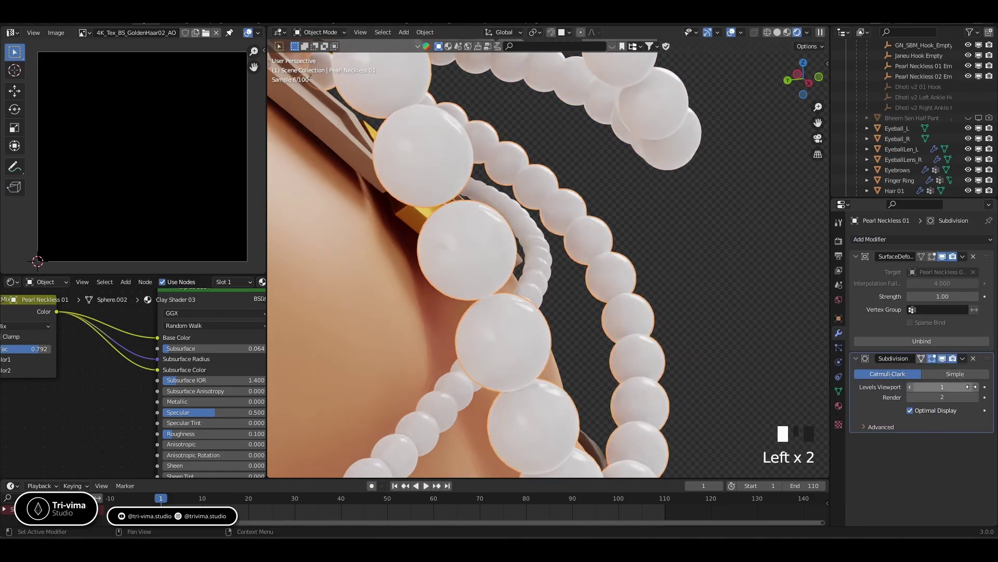
pyautogui.click(971, 387)
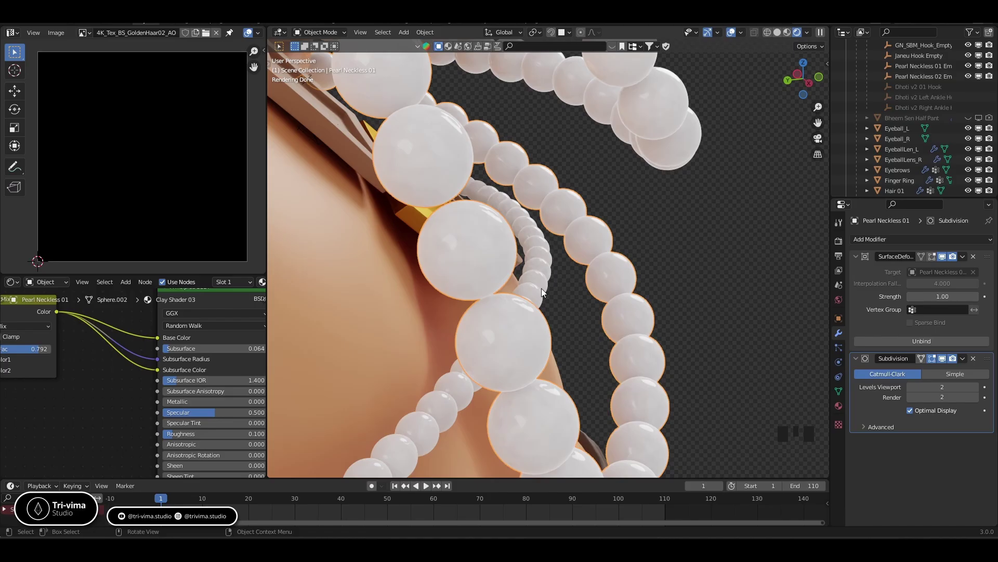
# - Examine the pearl necklaces and Janeu on the posed character at frame 110 from several angles, with overlays hidden
pyautogui.scroll(-7, 541, 288)
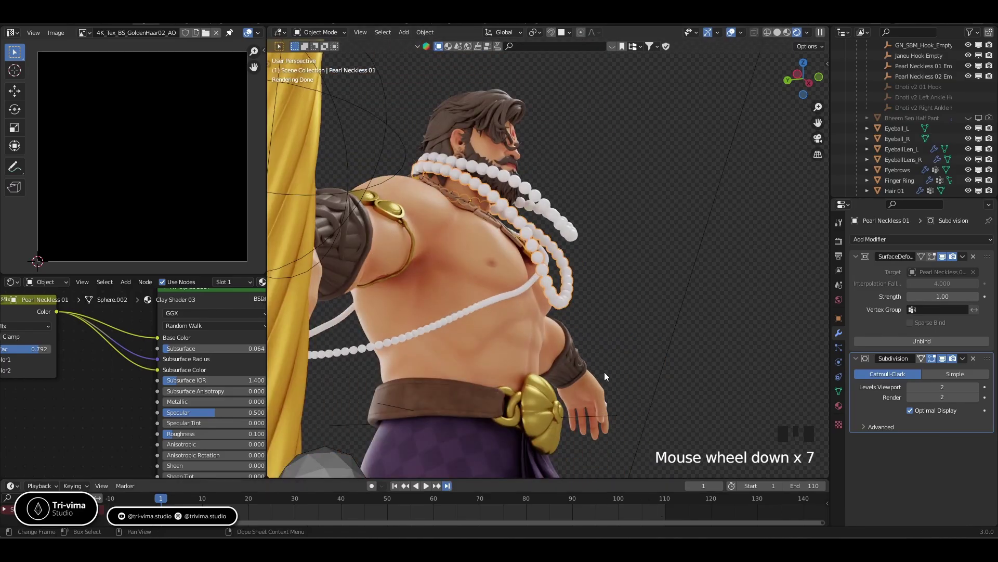
pyautogui.moveTo(632, 366); pyautogui.dragTo(560, 375, button='middle')
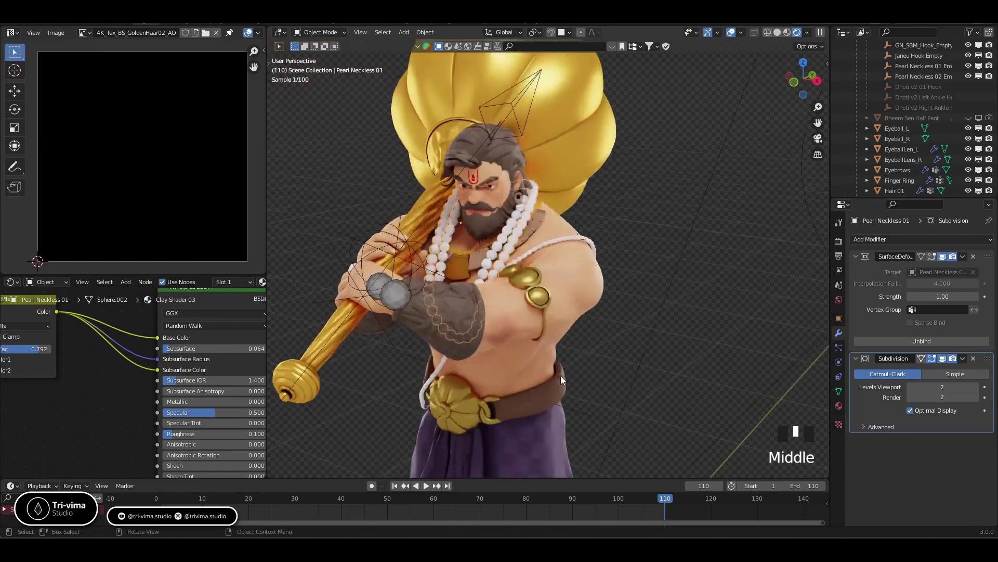
pyautogui.click(667, 212)
pyautogui.scroll(4, 510, 310)
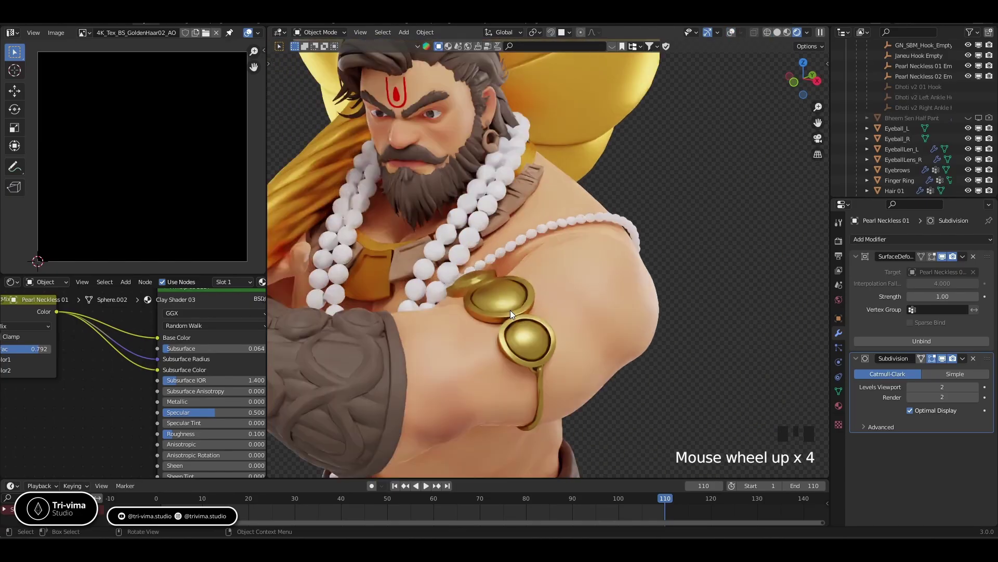
pyautogui.moveTo(580, 213); pyautogui.dragTo(535, 215, button='middle')
pyautogui.scroll(-3, 579, 270)
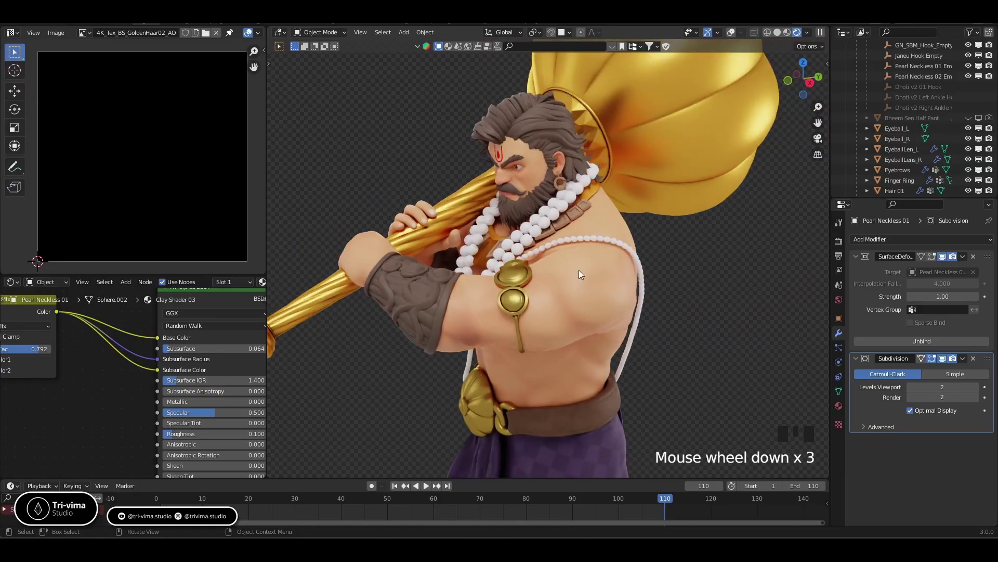
pyautogui.moveTo(578, 269); pyautogui.dragTo(656, 236, button='middle')
pyautogui.moveTo(480, 335); pyautogui.dragTo(540, 370, button='middle')
pyautogui.scroll(-2, 515, 304)
pyautogui.scroll(3, 558, 269)
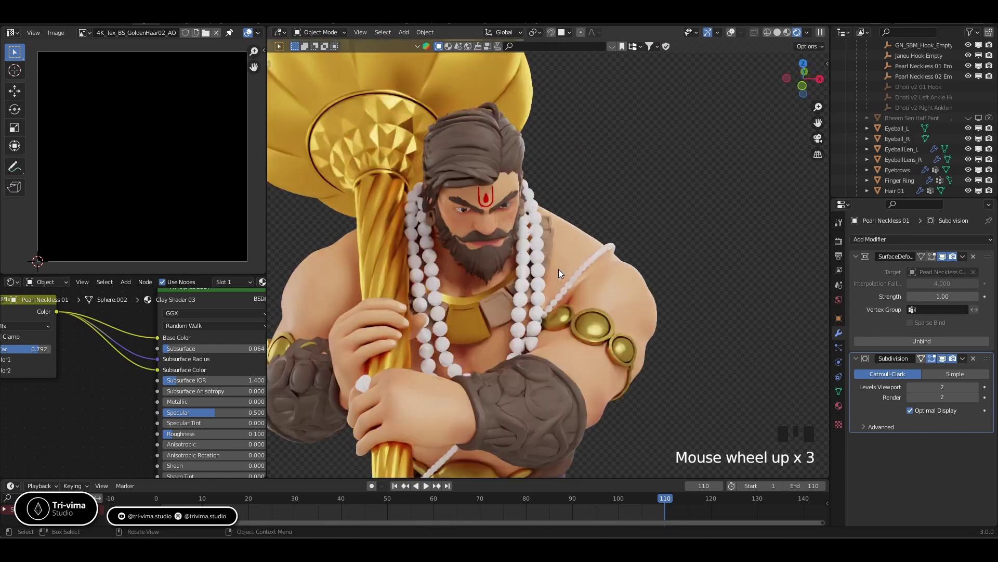
pyautogui.scroll(3, 499, 290)
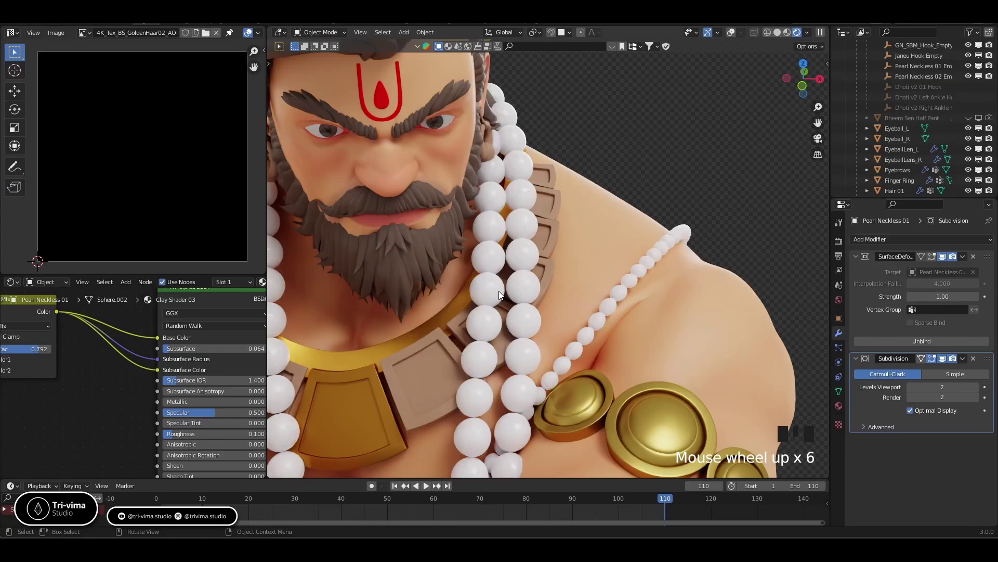
pyautogui.scroll(-2, 498, 291)
pyautogui.moveTo(539, 295); pyautogui.dragTo(523, 341, button='middle')
pyautogui.scroll(-2, 443, 302)
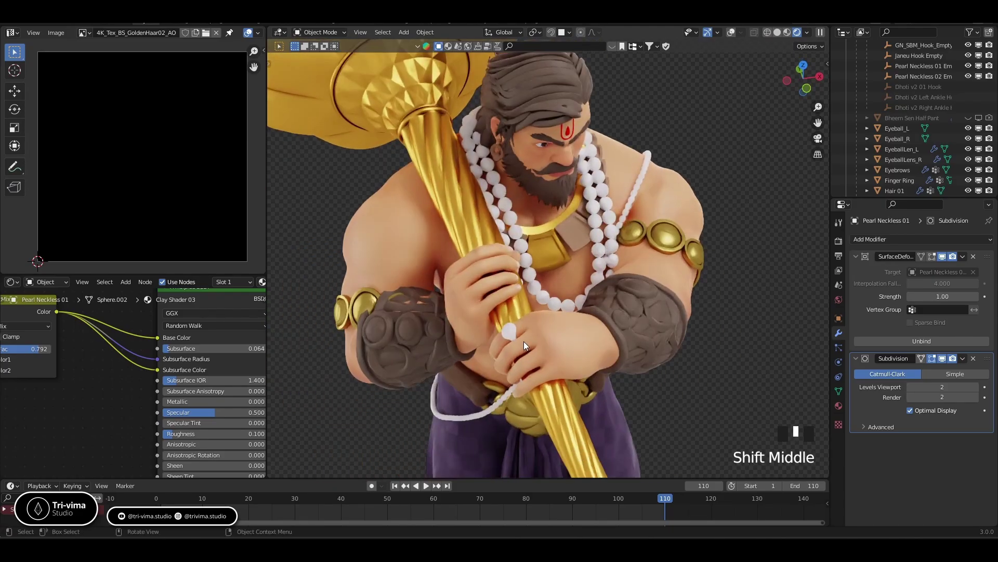
# - Assign the existing 4K_Tex_BS_Mace_Color material to the finger ring
pyautogui.click(510, 330)
pyautogui.click(510, 331)
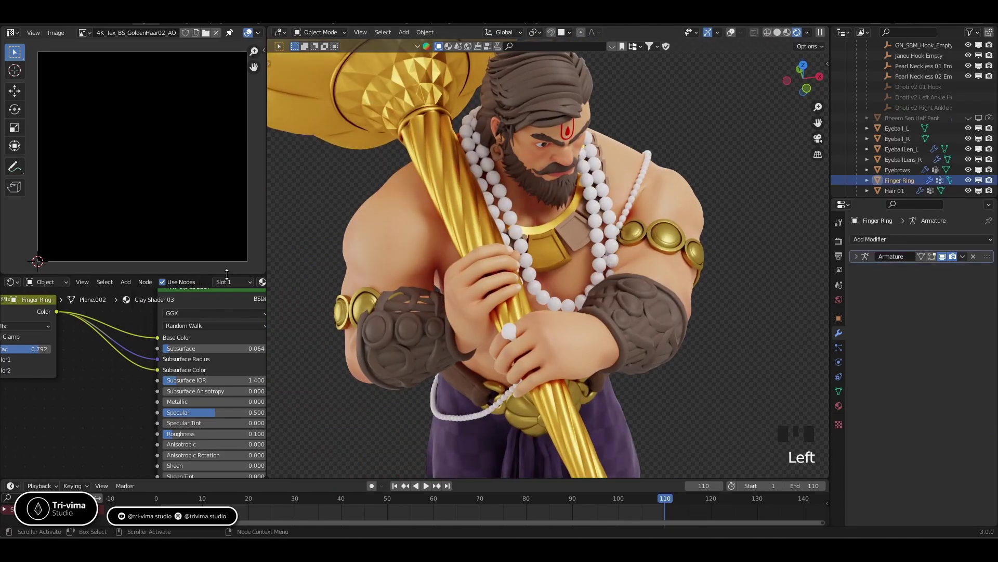
pyautogui.scroll(-3, 215, 282)
pyautogui.click(207, 281)
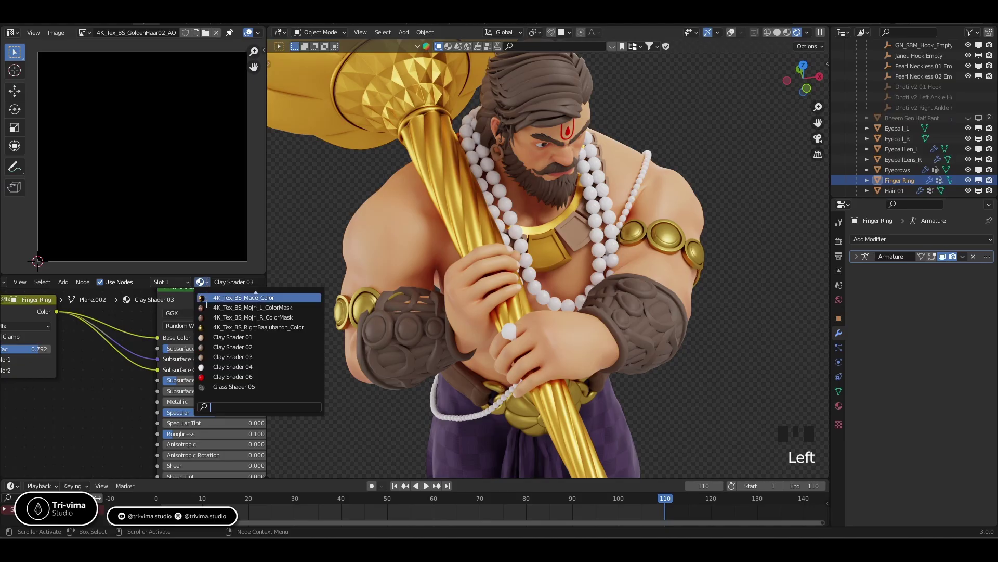
pyautogui.press('Down')
pyautogui.press('Down')
pyautogui.press('Down')
pyautogui.press('Down')
pyautogui.press('Down')
pyautogui.press('Down')
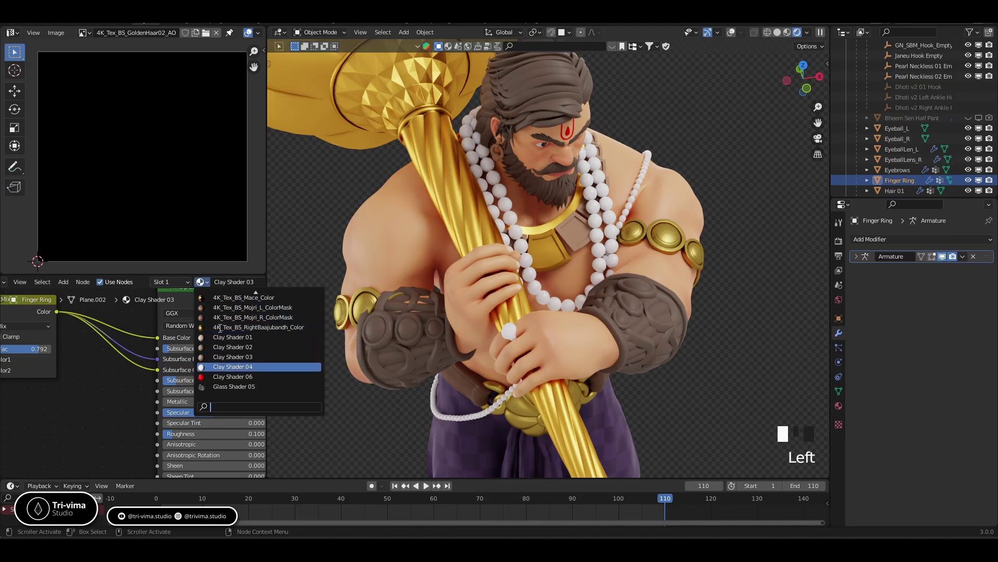
pyautogui.press('Up')
pyautogui.press('Up')
pyautogui.press('Up')
pyautogui.press('Up')
pyautogui.press('Up')
pyautogui.press('Up')
pyautogui.press('Up')
pyautogui.press('Up')
pyautogui.press('Up')
pyautogui.press('Up')
pyautogui.press('Up')
pyautogui.press('Up')
pyautogui.press('Up')
pyautogui.press('Up')
pyautogui.press('Up')
pyautogui.press('Up')
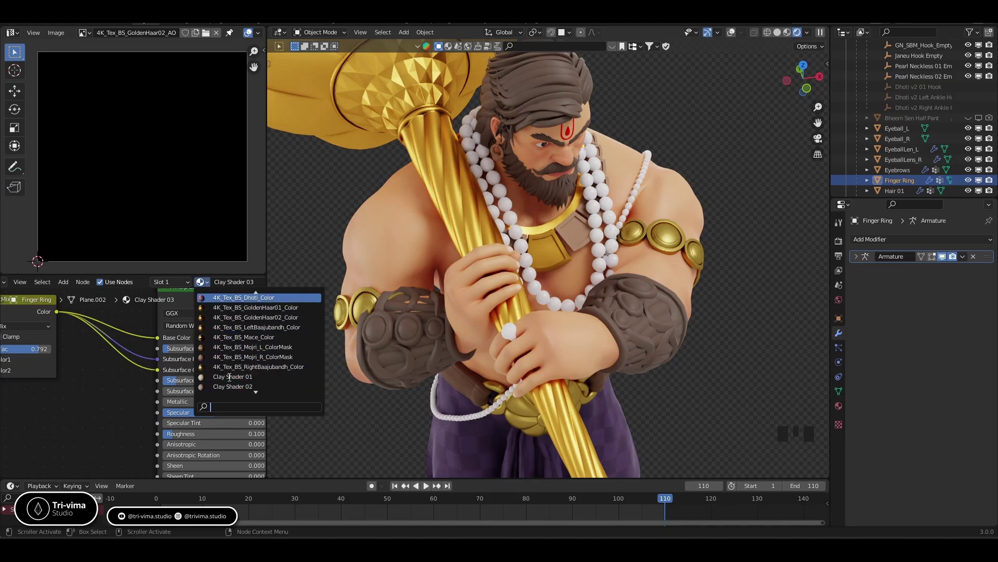
pyautogui.press('Down')
pyautogui.press('Down')
pyautogui.press('Down')
pyautogui.press('Down')
pyautogui.press('Down')
pyautogui.press('Down')
pyautogui.press('Down')
pyautogui.press('Down')
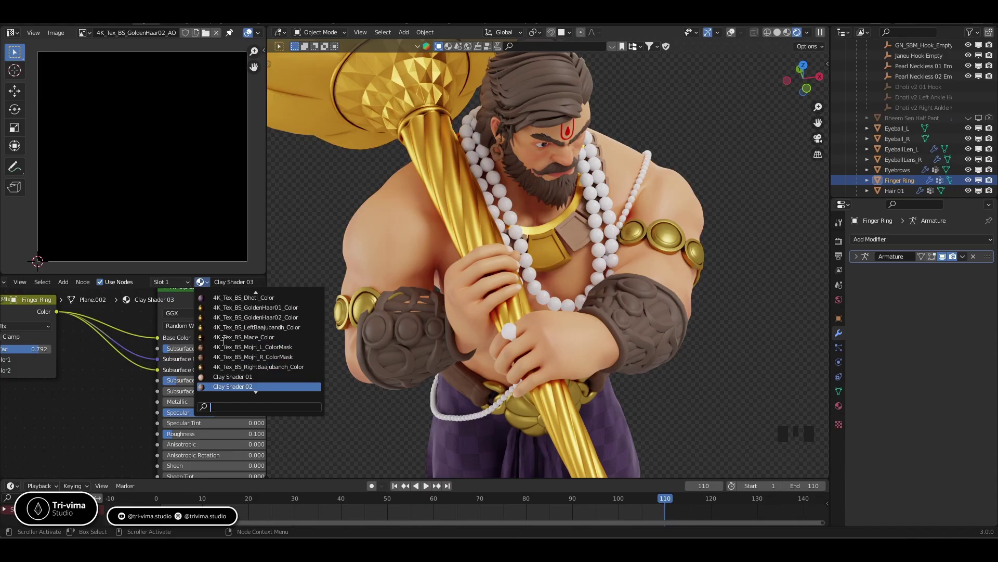
pyautogui.press('Up')
pyautogui.press('Up')
pyautogui.press('Up')
pyautogui.press('Up')
pyautogui.press('Up')
pyautogui.press('Up')
pyautogui.press('Up')
pyautogui.press('Down')
pyautogui.press('Down')
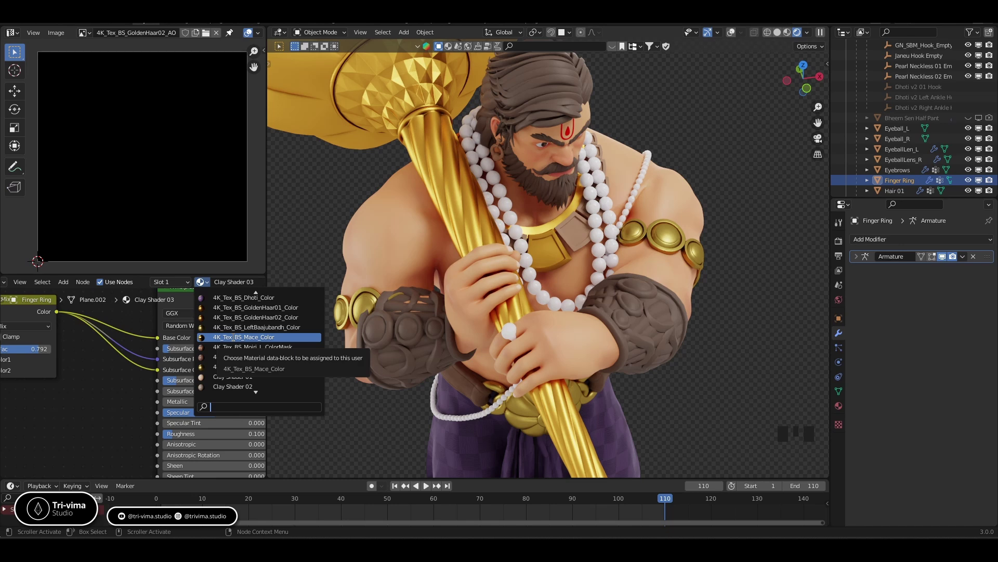
pyautogui.click(232, 336)
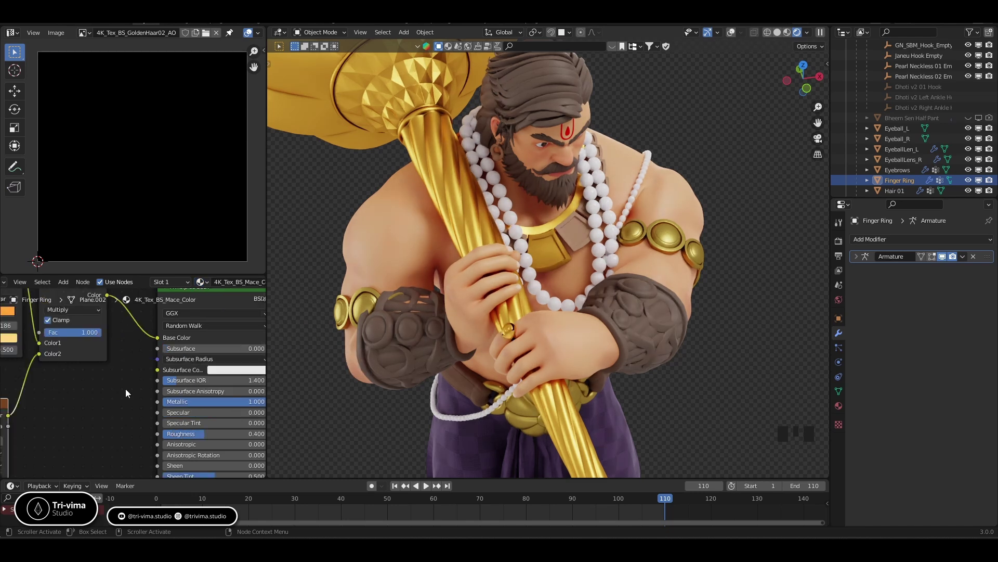
# - Copy the golden Color Ramp node from the left armband's material and reselect the finger ring to view its node tree
pyautogui.click(660, 239)
pyautogui.scroll(-5, 101, 385)
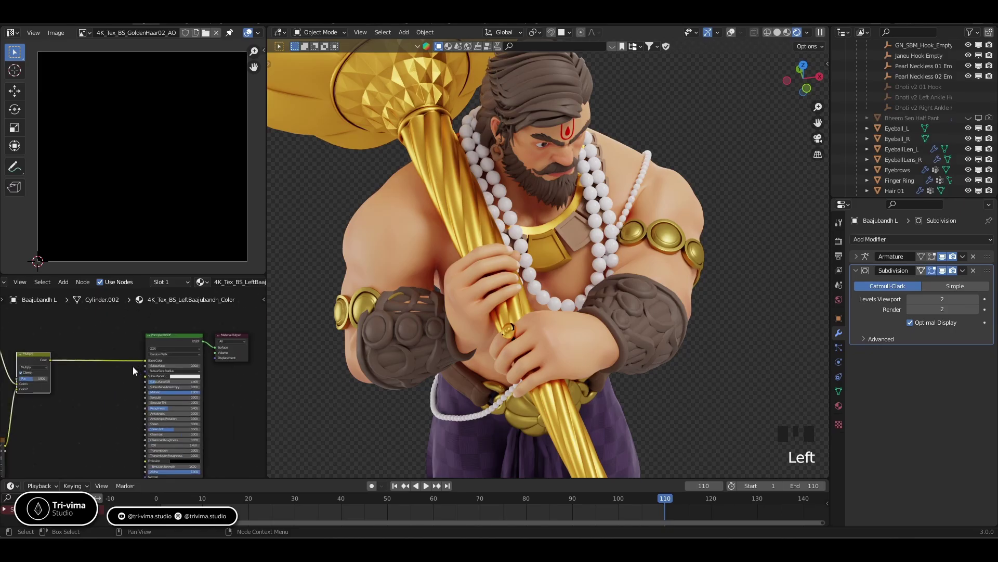
pyautogui.scroll(-3, 119, 382)
pyautogui.moveTo(23, 332); pyautogui.dragTo(113, 338, button='middle')
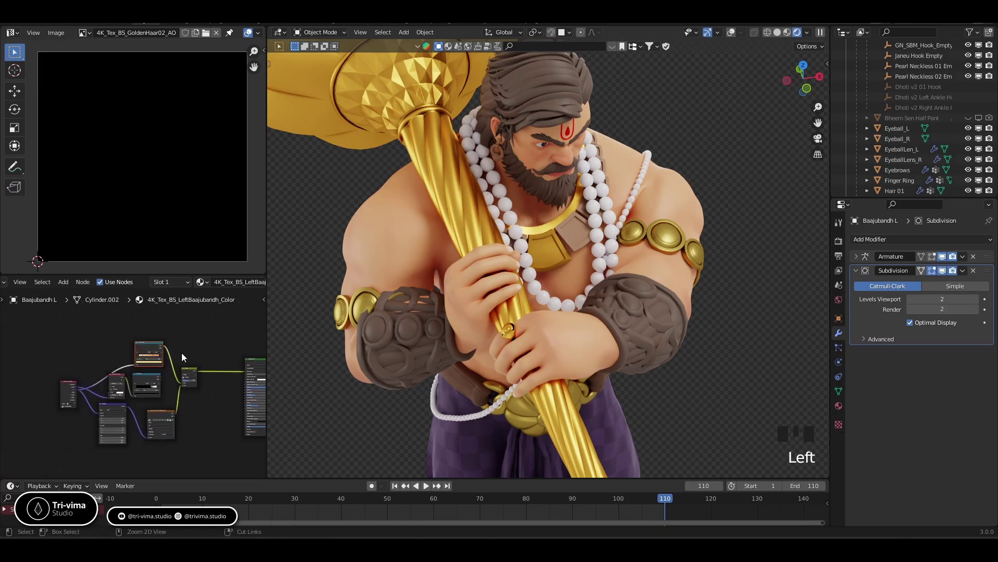
pyautogui.click(507, 328)
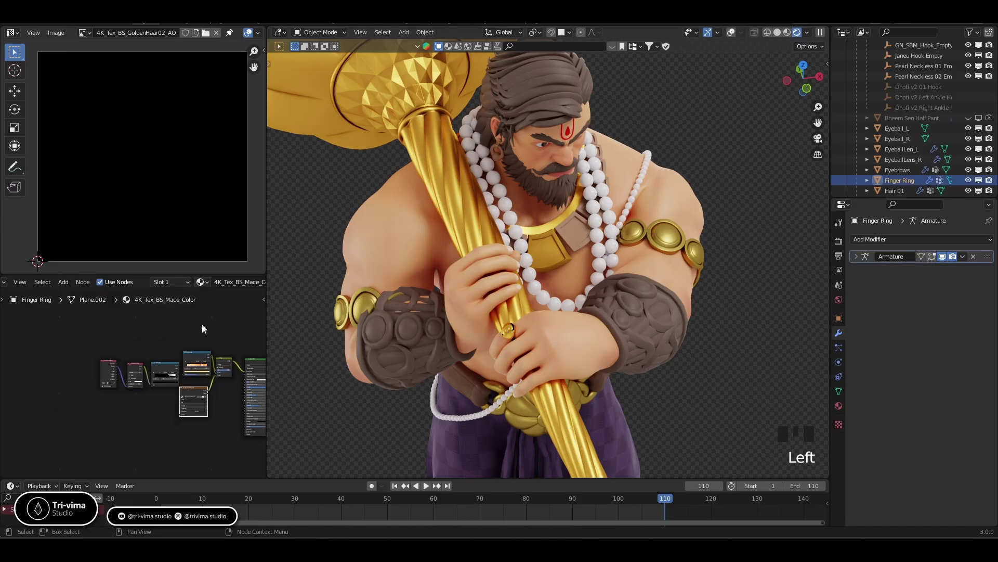
pyautogui.moveTo(201, 323); pyautogui.dragTo(142, 331, button='middle')
pyautogui.scroll(-5, 223, 277)
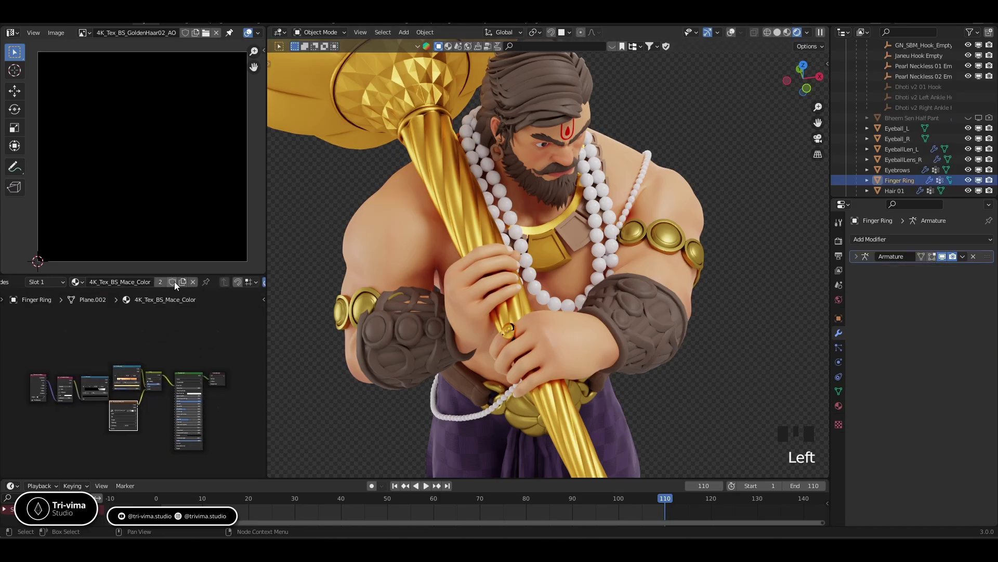
# - Try Clay Shader 01 on the finger ring, and replace it with Clay Shader 02
pyautogui.click(76, 282)
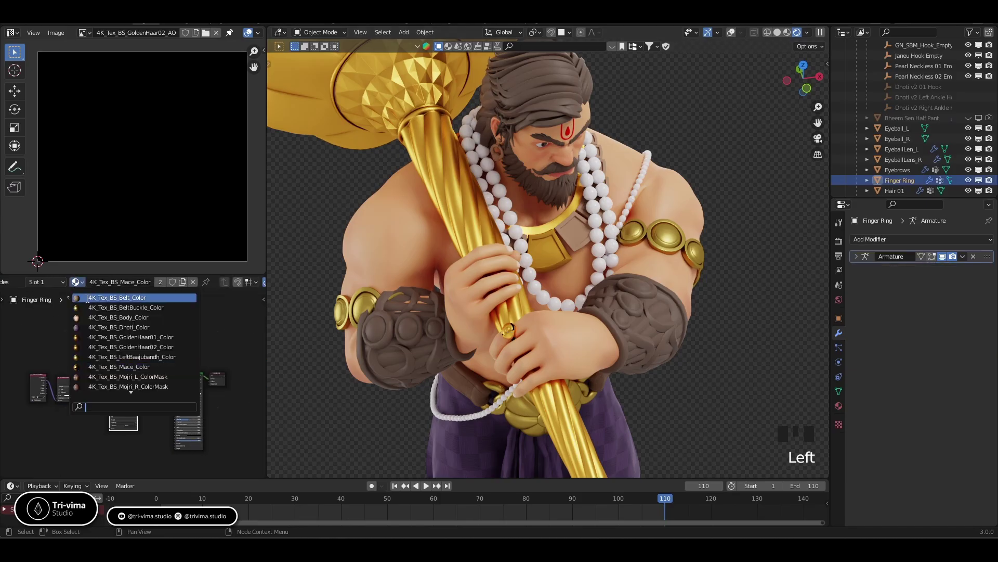
pyautogui.scroll(-10, 93, 362)
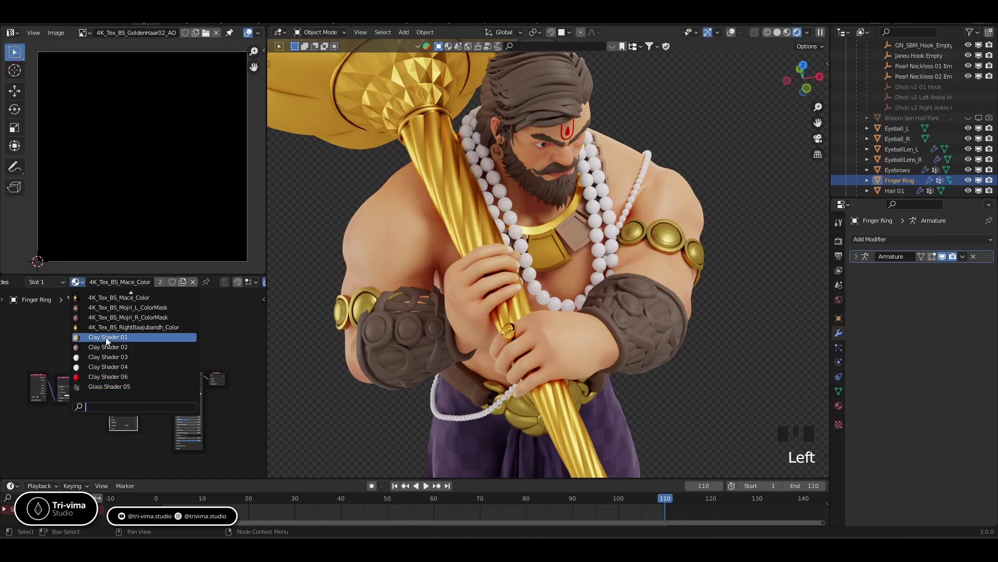
pyautogui.click(106, 337)
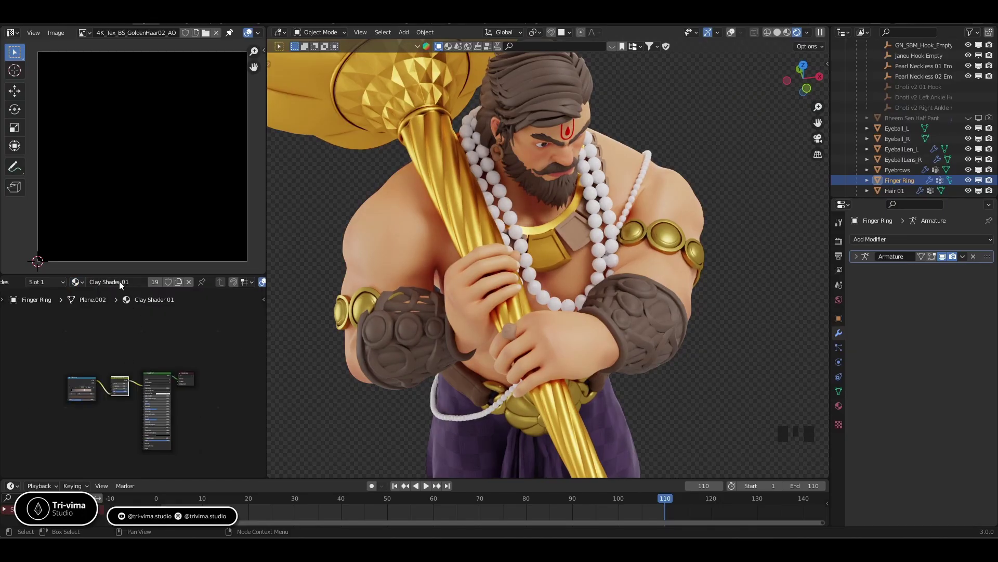
pyautogui.click(77, 281)
pyautogui.click(102, 347)
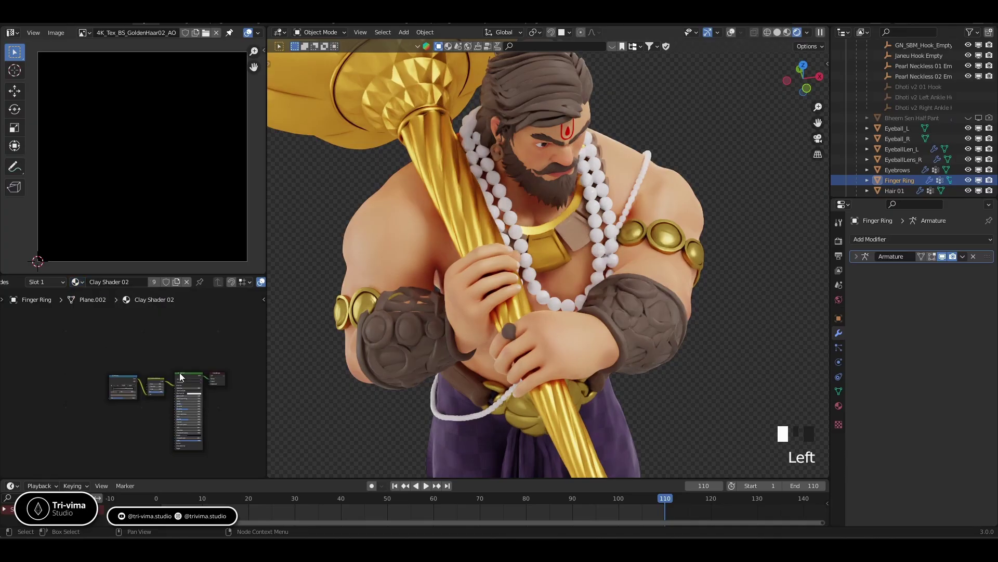
# - Try linking the pasted golden Color Ramp to the Base Color in Clay Shader 02, and undo the link
pyautogui.hotkey('ctrl', 'v')
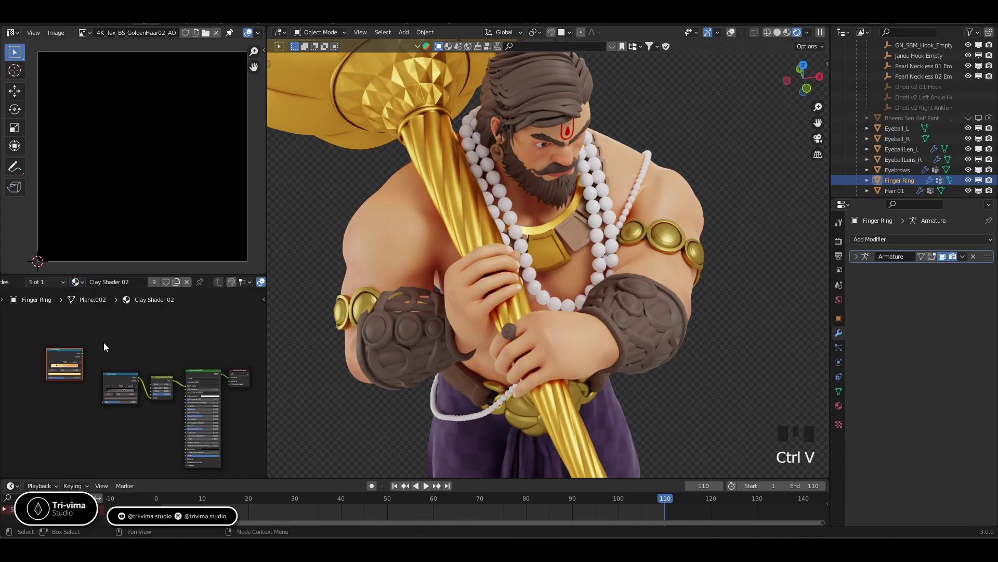
pyautogui.moveTo(82, 352); pyautogui.dragTo(186, 386)
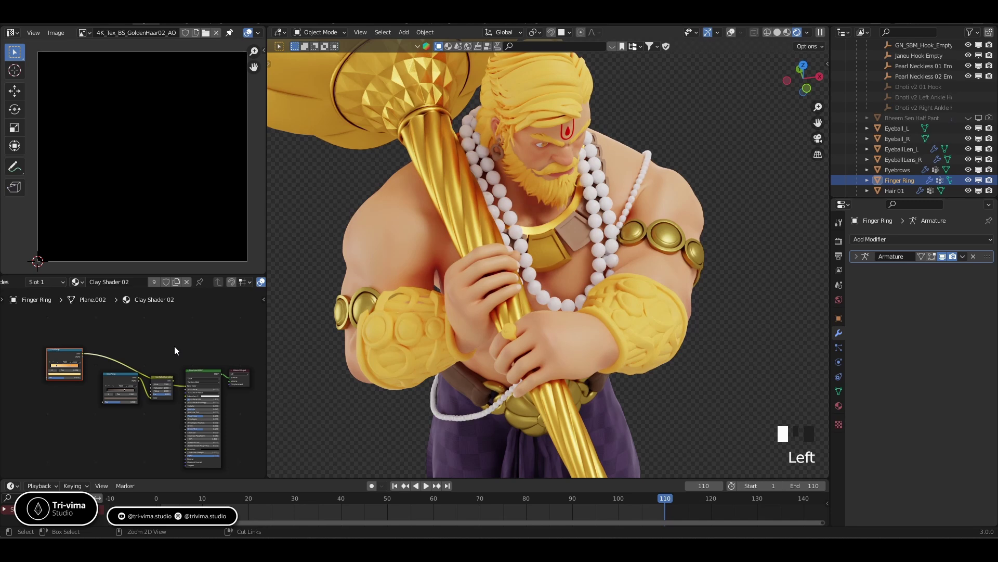
pyautogui.scroll(4, 172, 367)
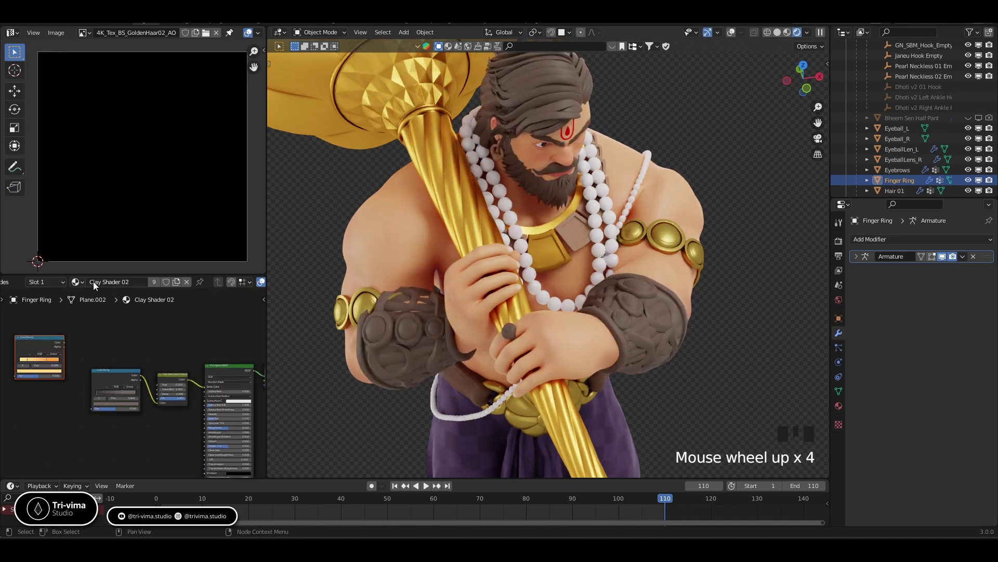
# - Switch the finger ring to Clay Shader 03 and assign Clay Shader 04 to the inner pearl necklace, Pearl Neckless 02
pyautogui.click(79, 281)
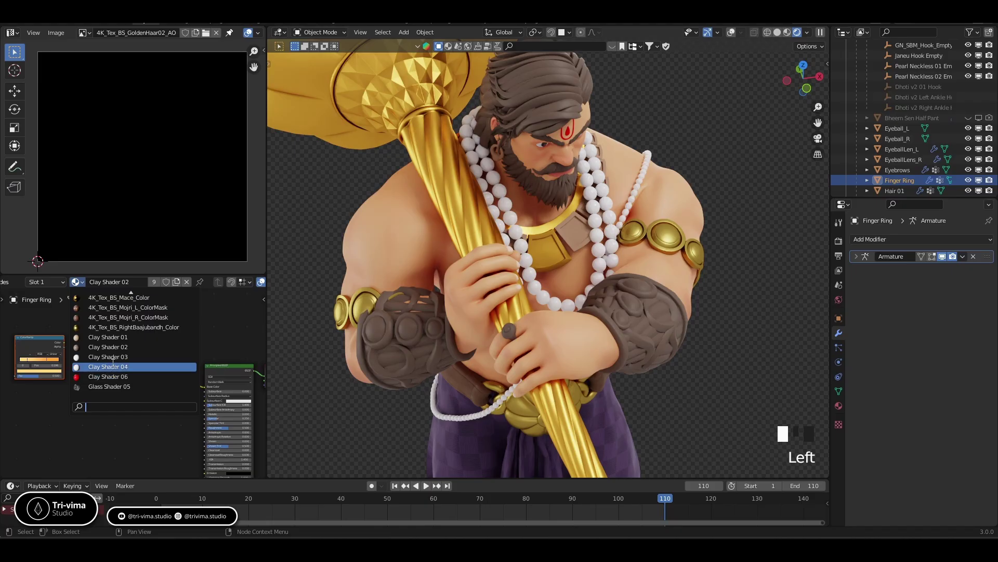
pyautogui.click(110, 357)
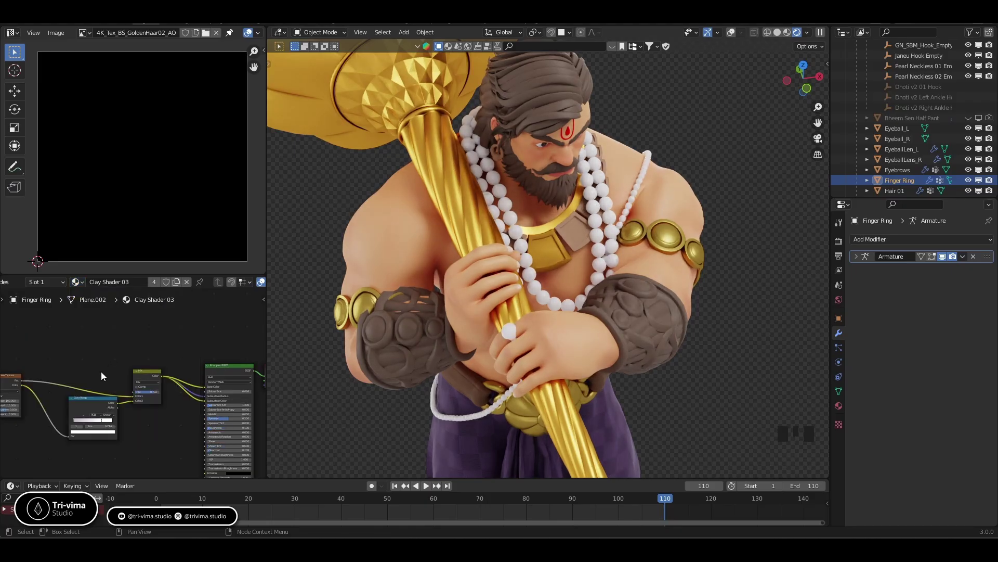
pyautogui.click(503, 205)
pyautogui.click(76, 282)
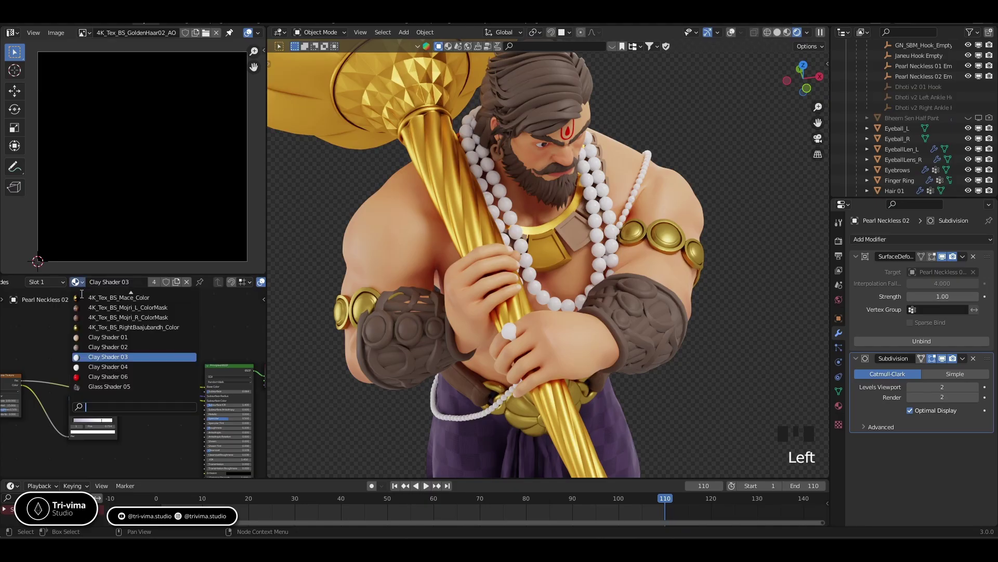
pyautogui.click(108, 367)
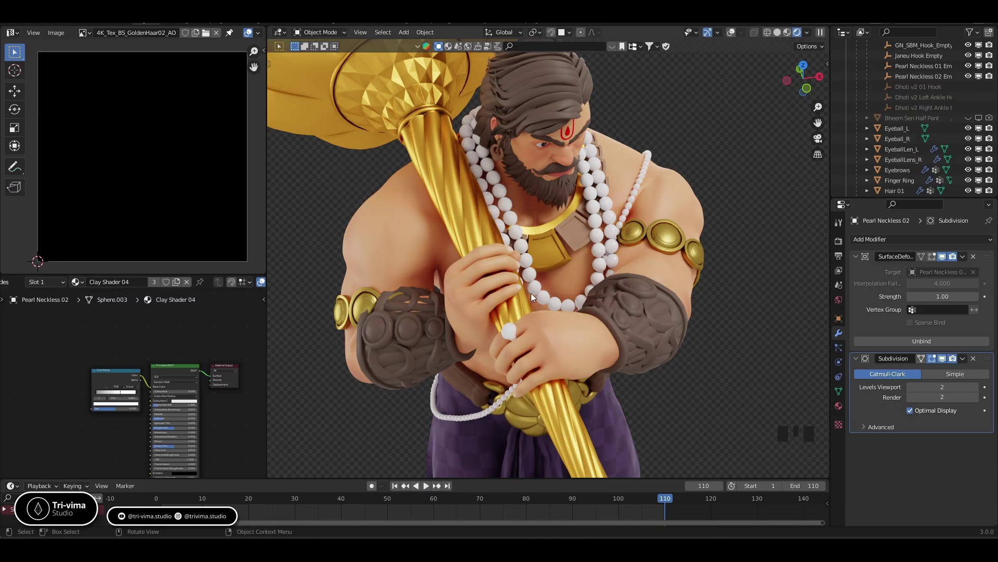
# - Try linking the armband's golden Color Ramp to the Base Color in the ring's Clay Shader 03, and undo the link
pyautogui.click(660, 235)
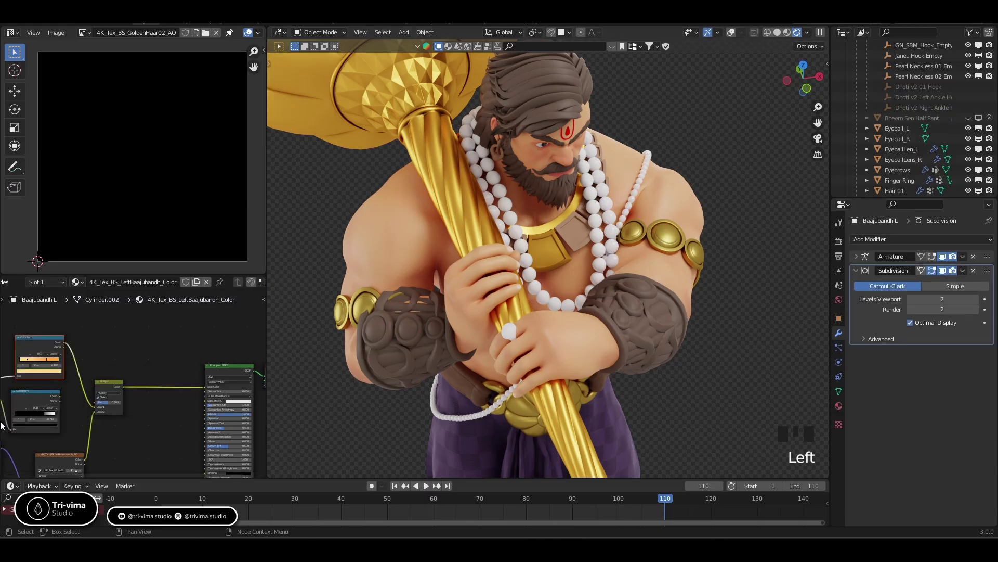
pyautogui.click(42, 342)
pyautogui.click(501, 336)
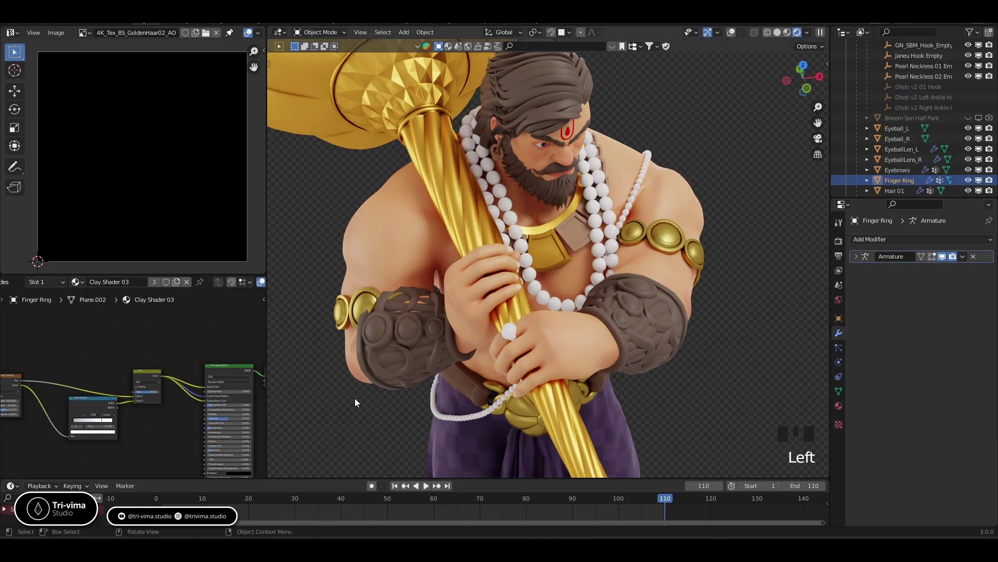
pyautogui.hotkey('ctrl', 'v')
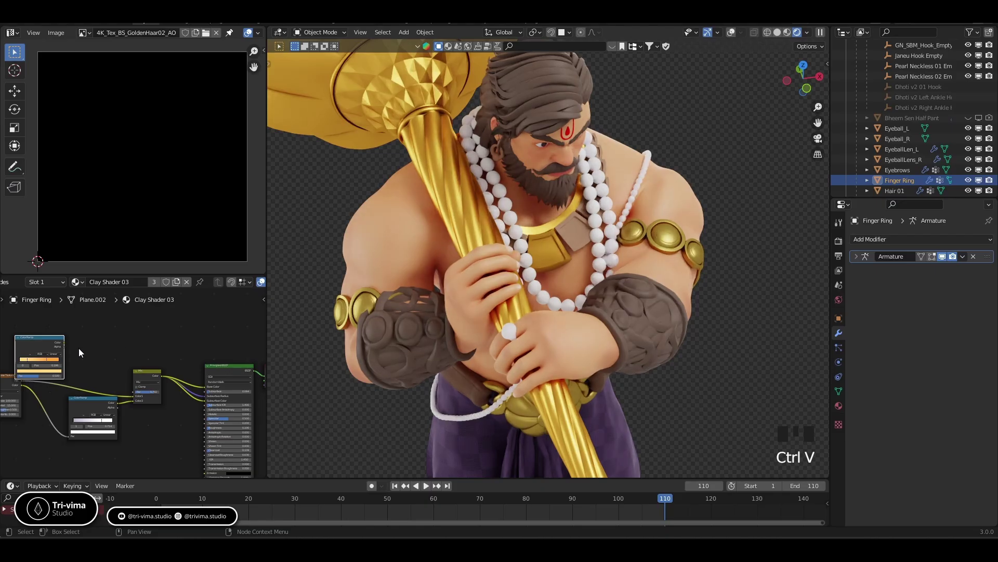
pyautogui.moveTo(64, 342); pyautogui.dragTo(207, 387)
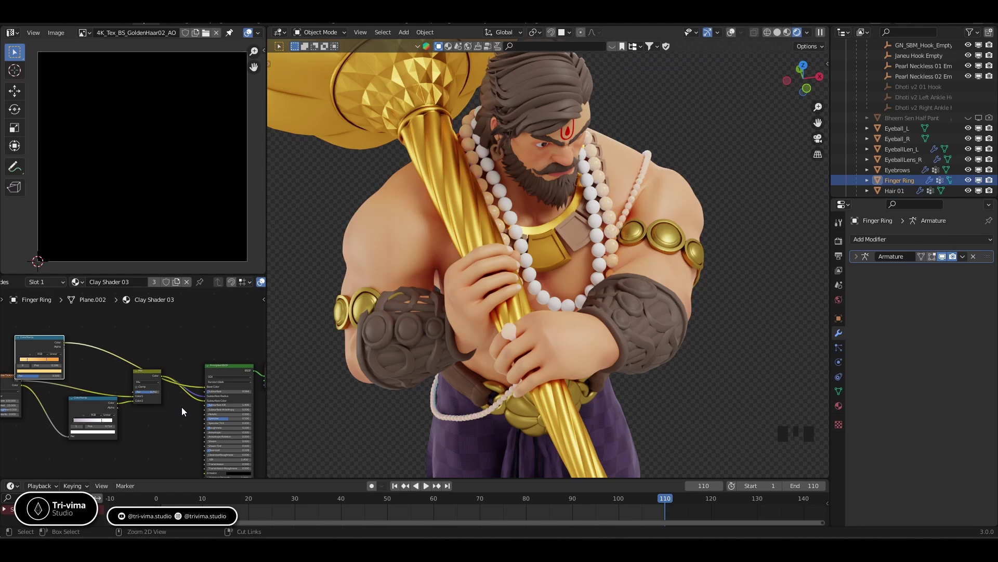
pyautogui.hotkey('ctrl', 'z')
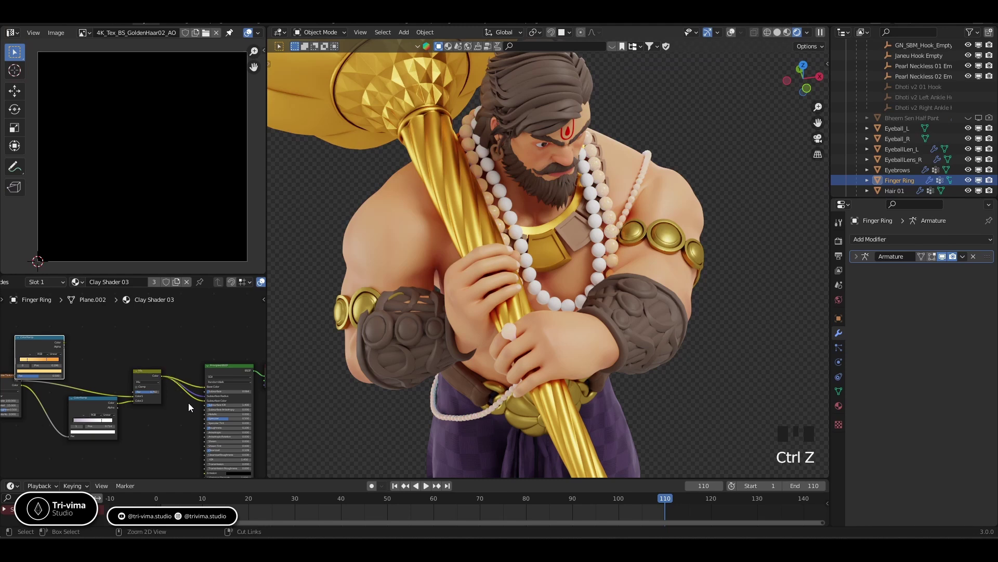
pyautogui.hotkey('ctrl', 'z')
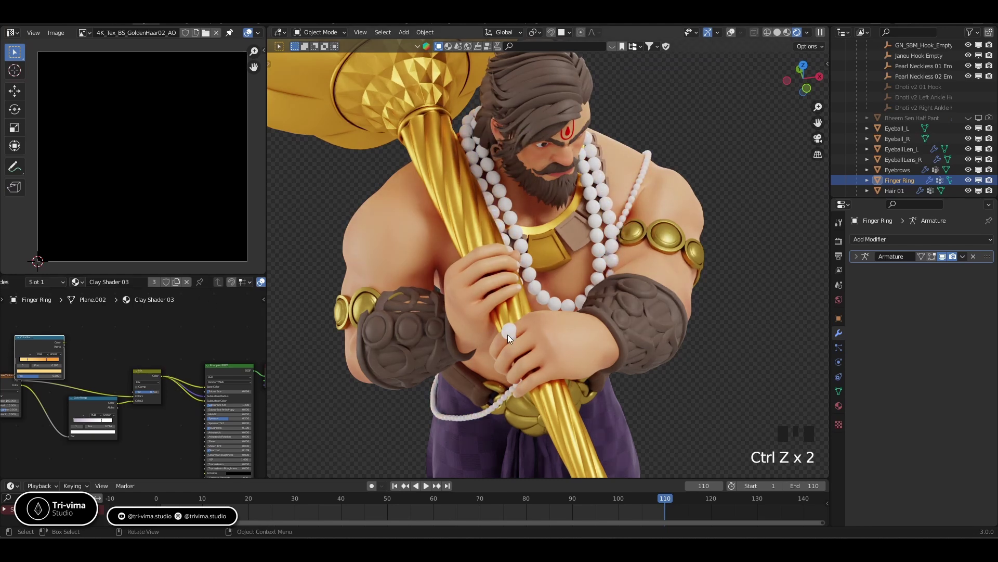
# - Show the viewport overlays and assign Clay Shader 04 to the finger ring
pyautogui.click(731, 33)
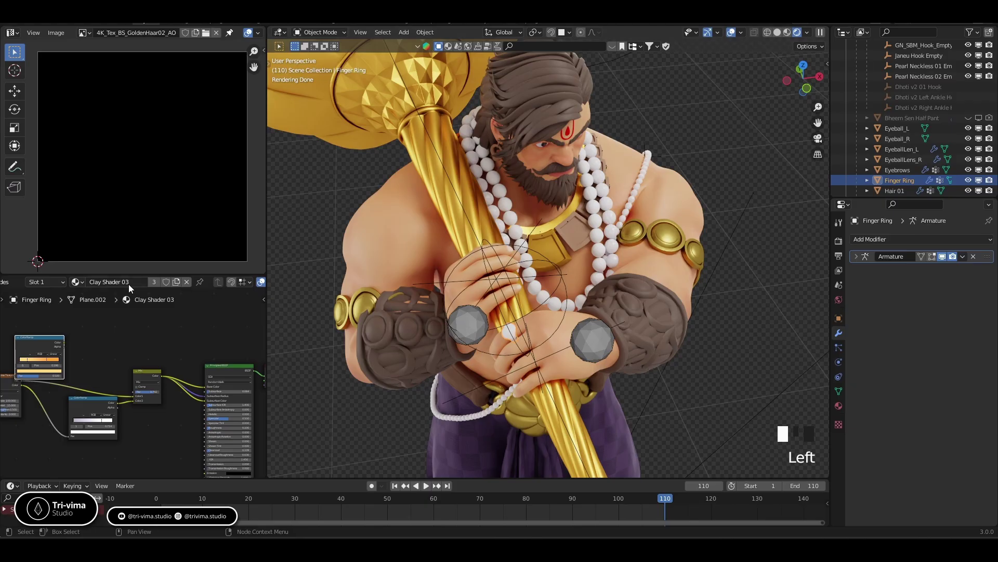
pyautogui.click(76, 287)
pyautogui.click(101, 365)
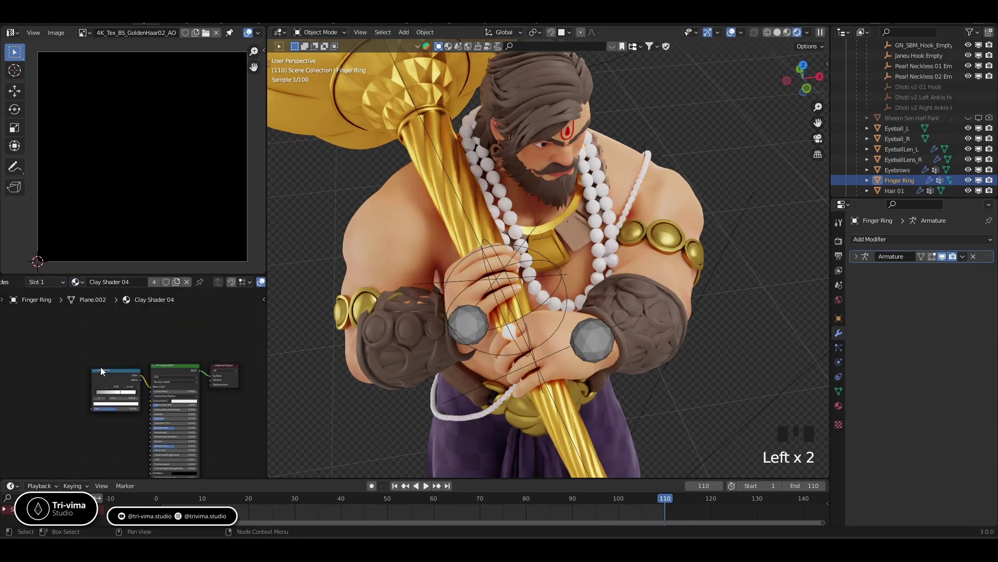
# - Try linking a pasted golden Color Ramp to the Base Color in the ring's Clay Shader 04, and undo the link
pyautogui.click(80, 357)
pyautogui.hotkey('ctrl', 'v')
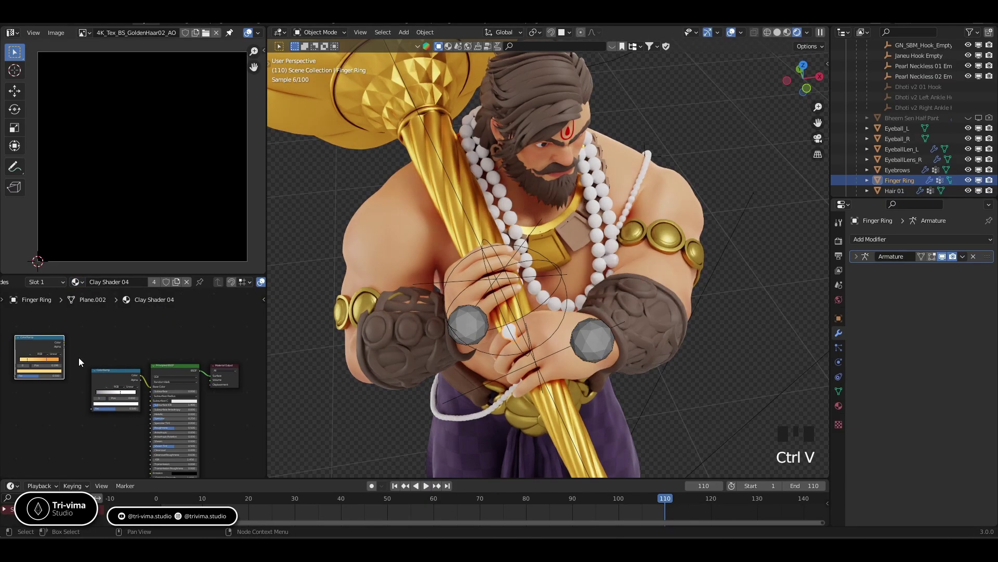
pyautogui.moveTo(64, 341); pyautogui.dragTo(148, 389)
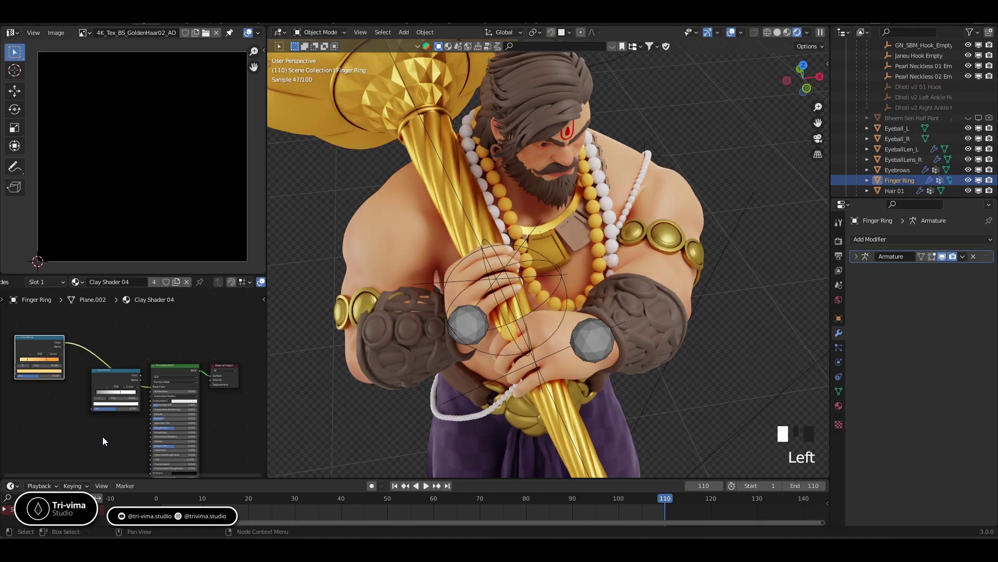
pyautogui.hotkey('ctrl', 'z')
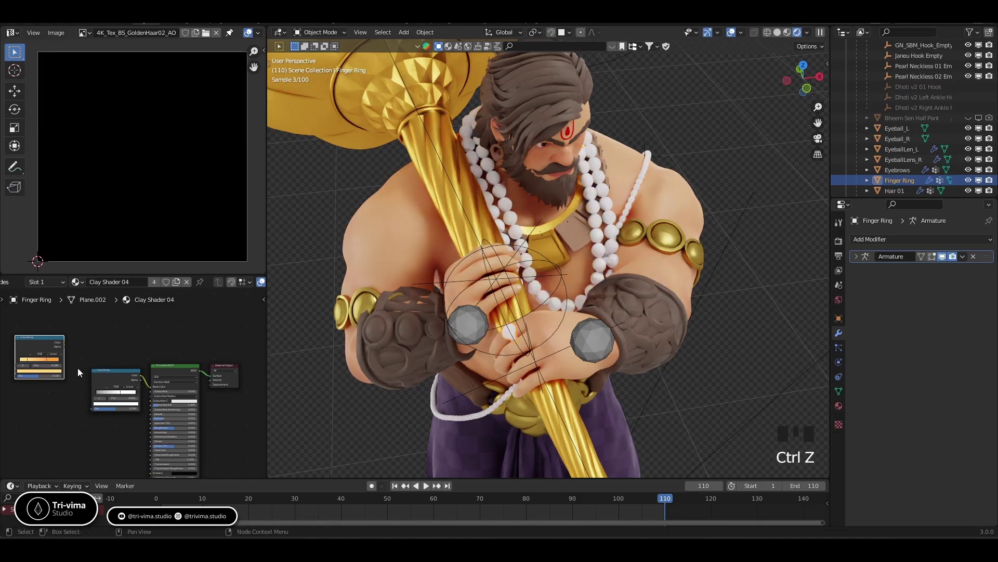
# - Assign Clay Shader 03 to the inner pearl necklace, Pearl Neckless 02, and delete the unlinked golden Color Ramp from that material
pyautogui.click(505, 203)
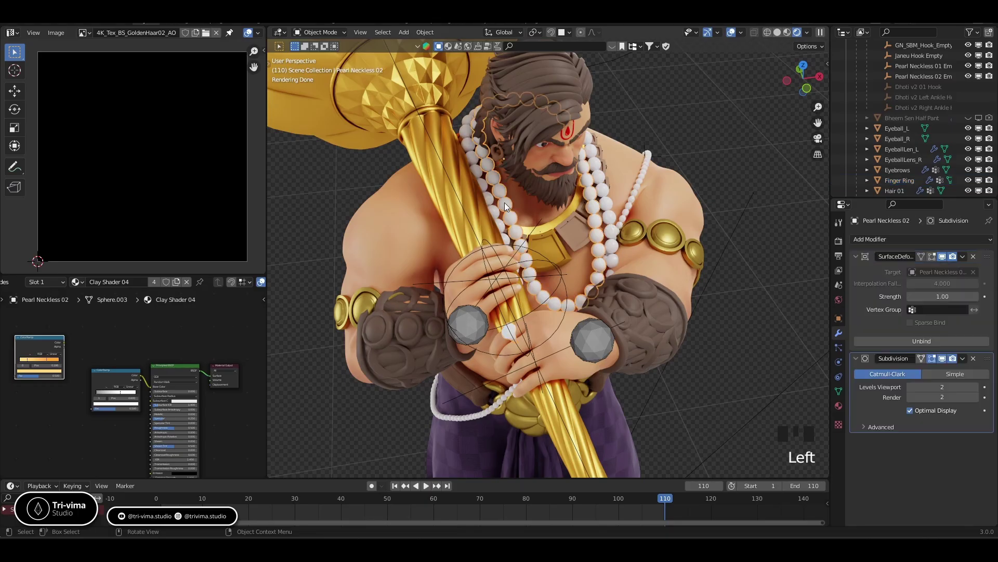
pyautogui.click(76, 283)
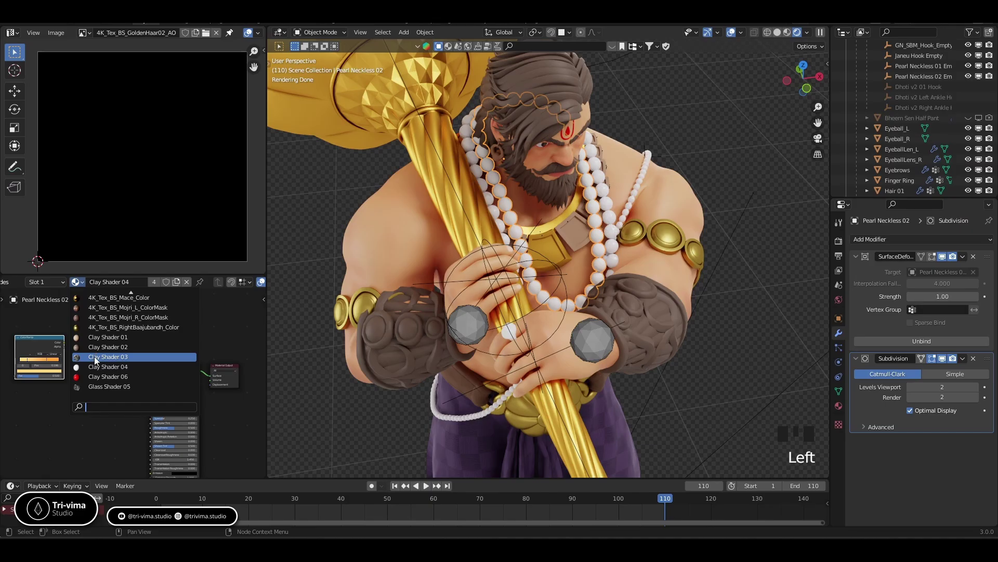
pyautogui.click(95, 357)
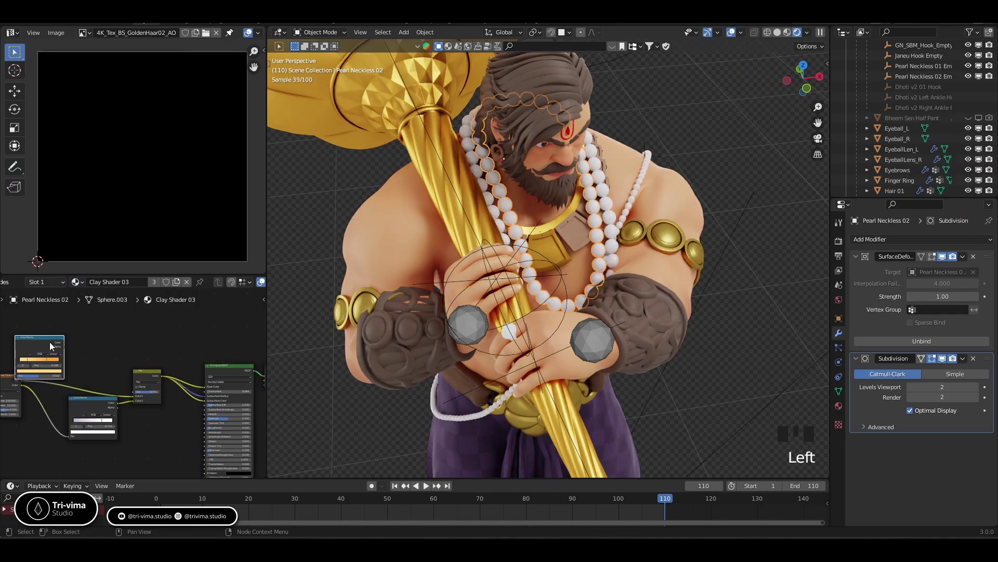
pyautogui.press('x')
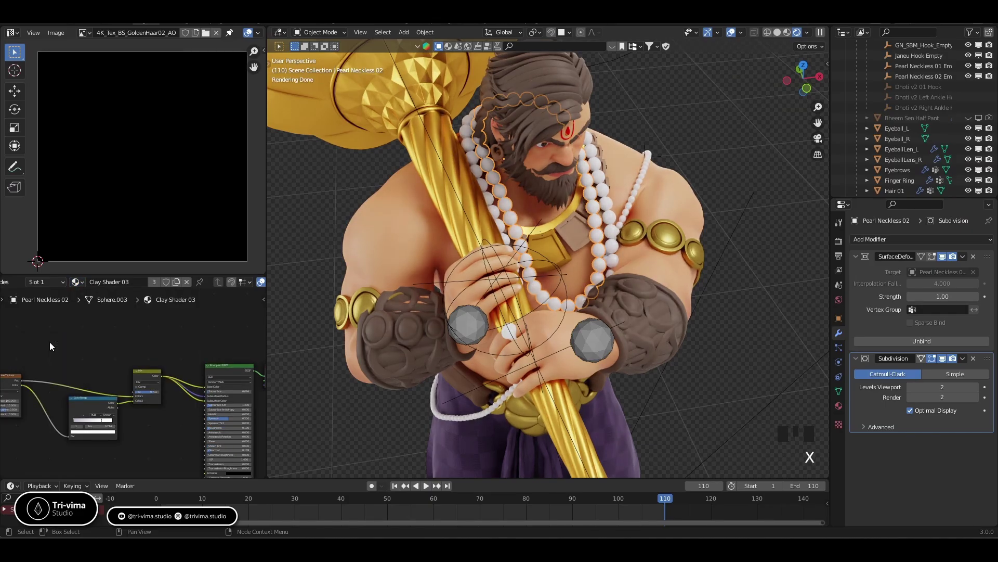
# - In the finger ring's Clay Shader 04, replace the white Color Ramp with the golden one into Base Color, and adjust the shader's metallic surface settings
pyautogui.click(505, 333)
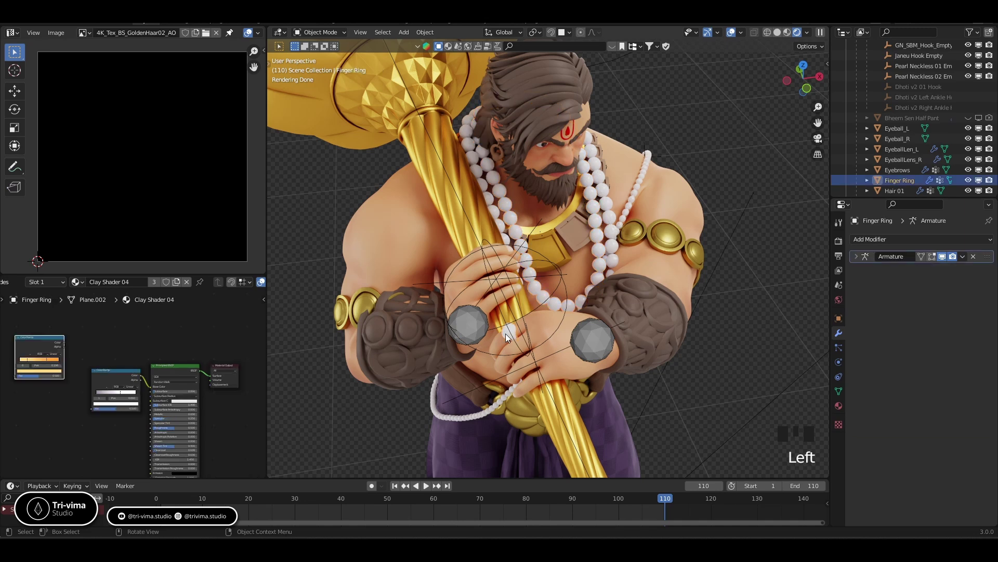
pyautogui.click(105, 378)
pyautogui.press('x')
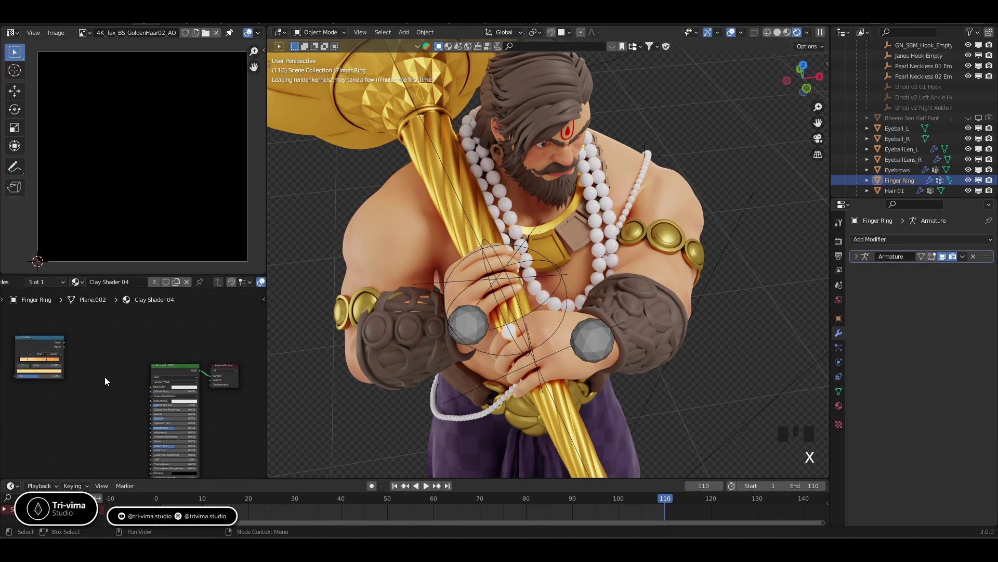
pyautogui.moveTo(64, 341); pyautogui.dragTo(150, 387)
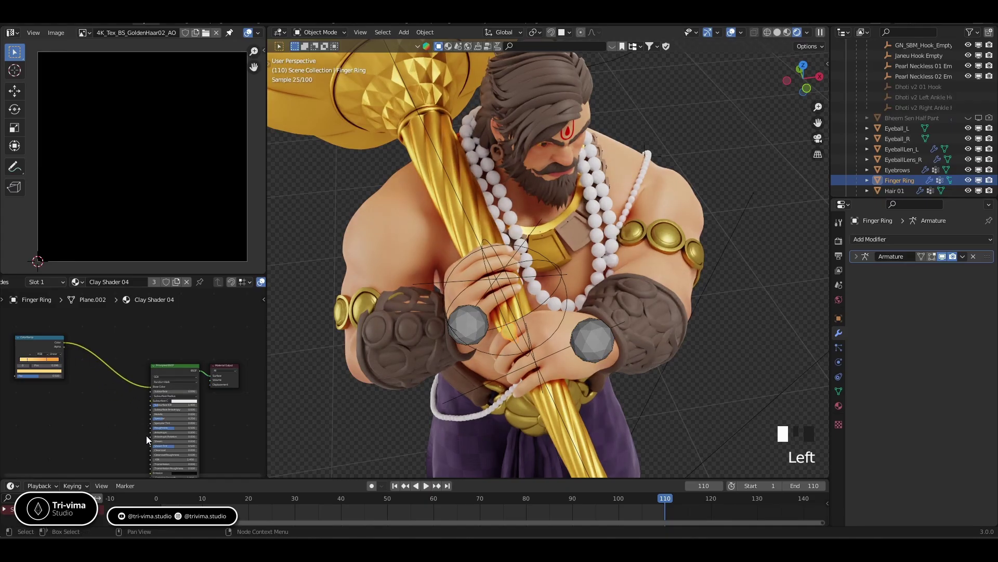
pyautogui.scroll(4, 148, 434)
pyautogui.click(170, 433)
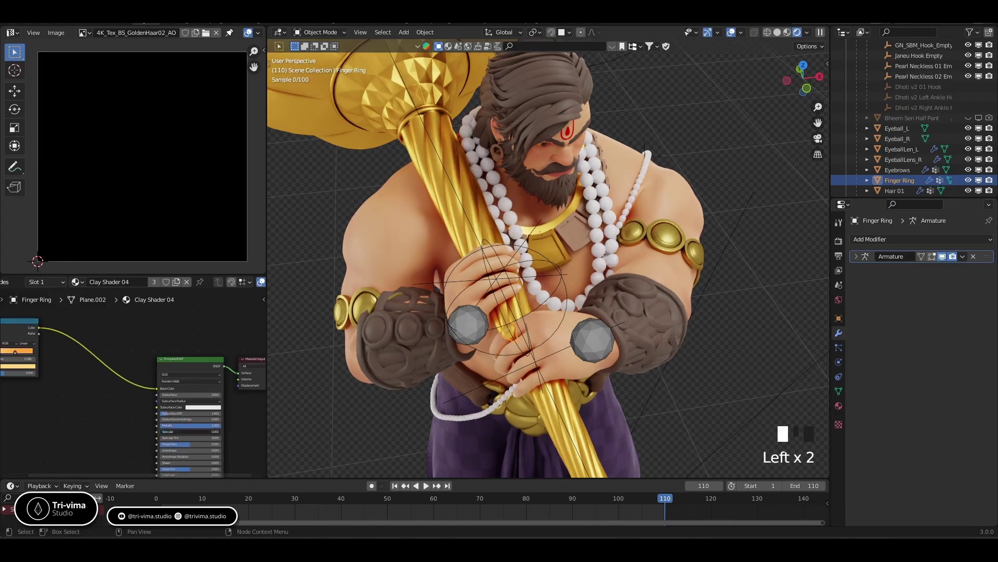
pyautogui.click(181, 444)
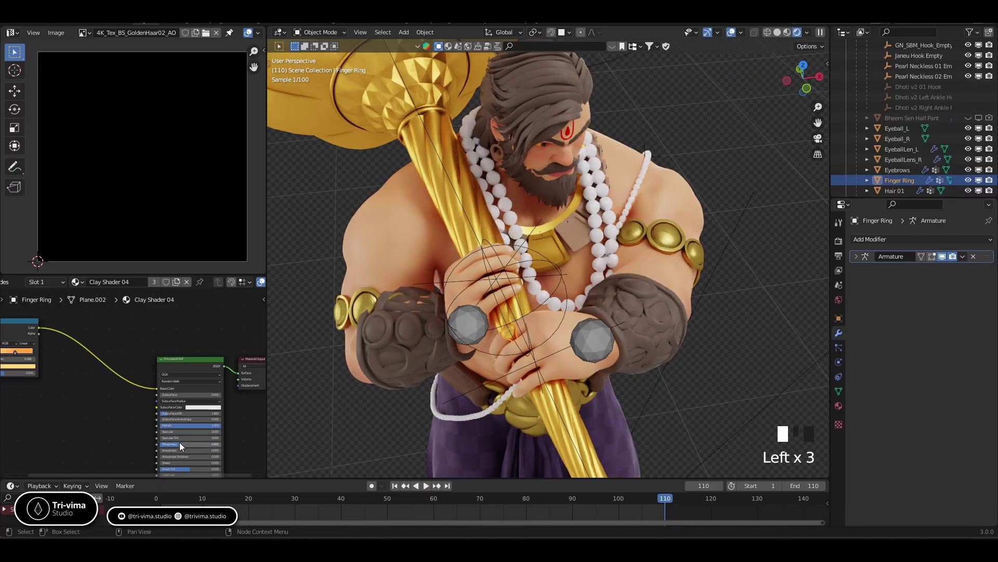
# - Set the colour value of the ring's selected golden Color Ramp stop to 1.000
pyautogui.moveTo(65, 400); pyautogui.dragTo(70, 391, button='middle')
pyautogui.scroll(3, 425, 363)
pyautogui.keyDown('shift'); pyautogui.moveTo(430, 401); pyautogui.dragTo(451, 364, button='middle'); pyautogui.keyUp('shift')
pyautogui.keyDown('shift'); pyautogui.moveTo(14, 434); pyautogui.dragTo(113, 419, button='middle'); pyautogui.keyUp('shift')
pyautogui.scroll(4, 94, 388)
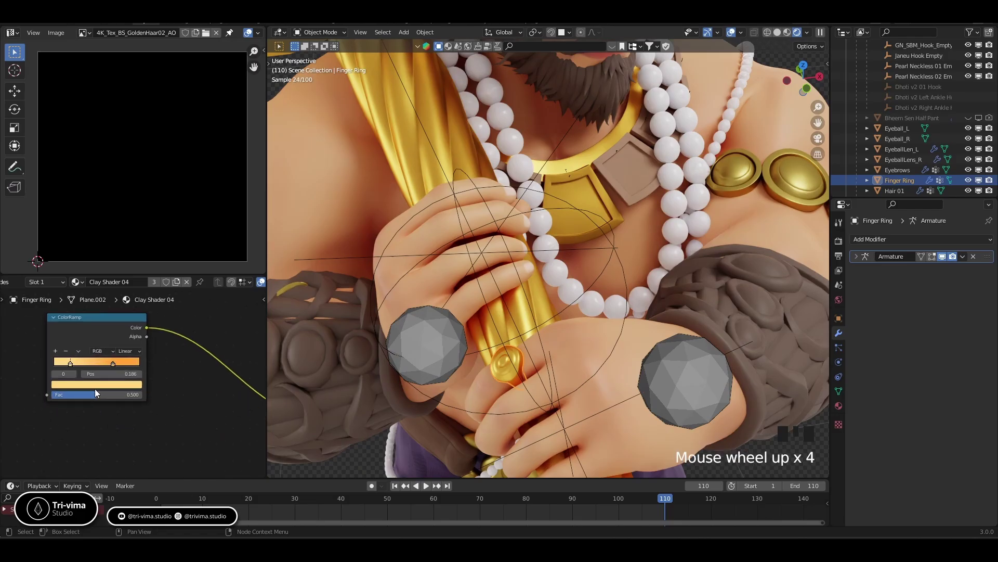
pyautogui.click(95, 384)
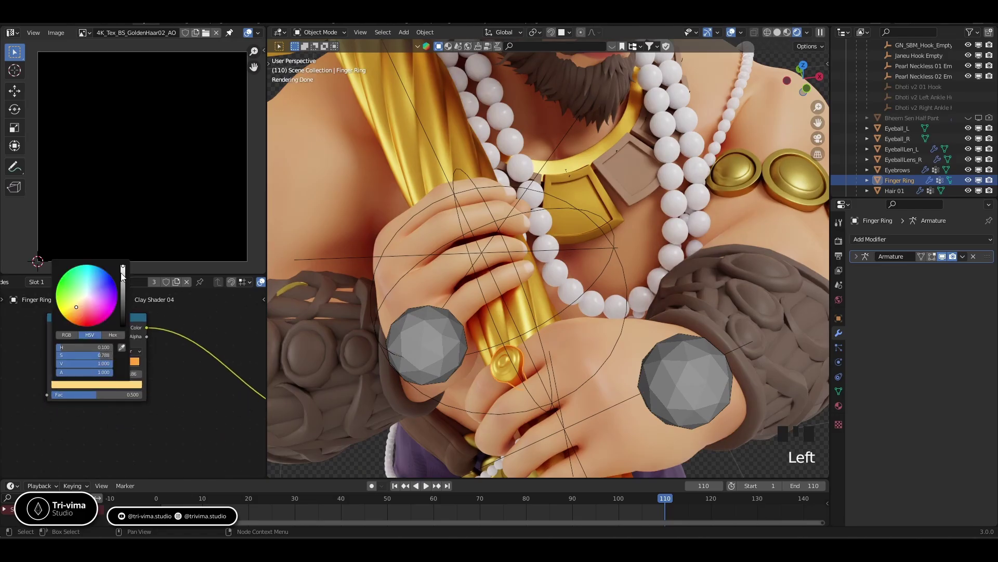
pyautogui.moveTo(121, 272); pyautogui.dragTo(123, 267)
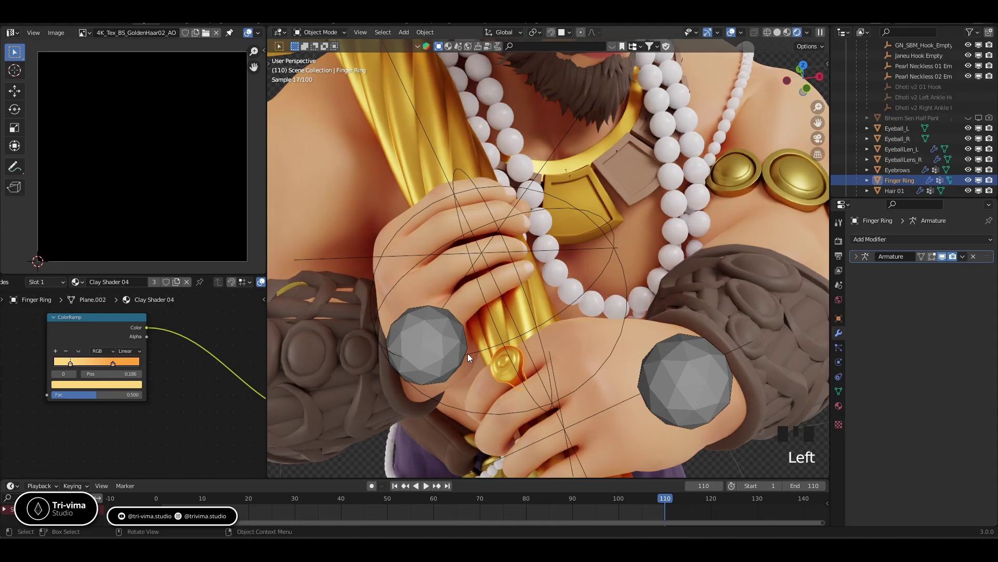
# - Compare the golden material nodes of the left armband, the mace and the belt buckle, including their Multiply factors
pyautogui.scroll(-4, 504, 367)
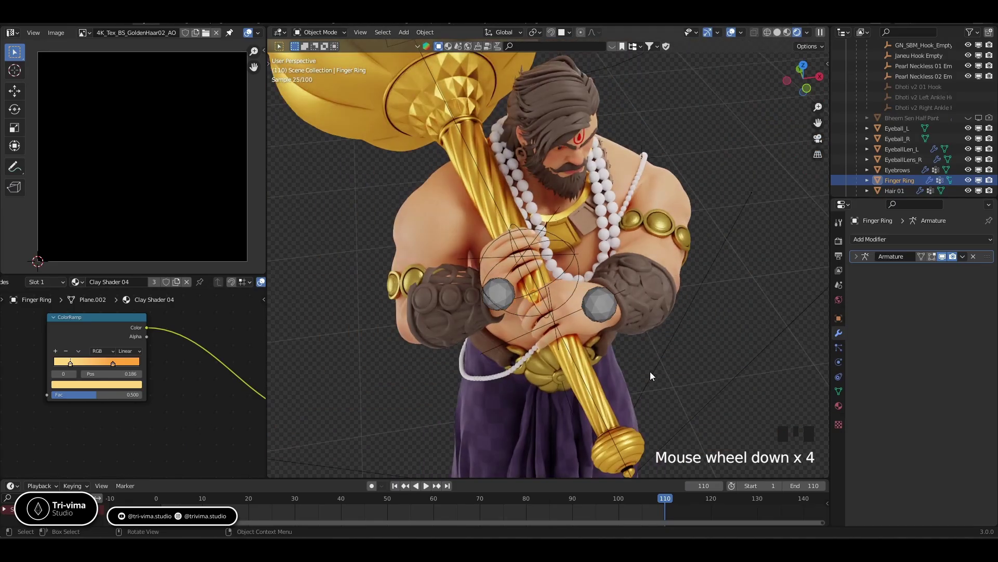
pyautogui.moveTo(650, 371); pyautogui.dragTo(572, 360, button='middle')
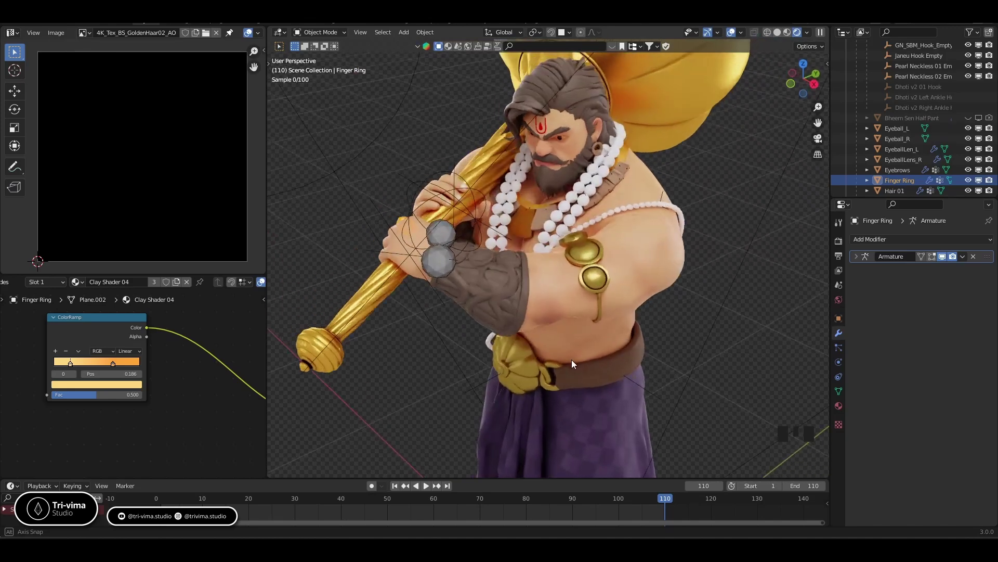
pyautogui.click(588, 255)
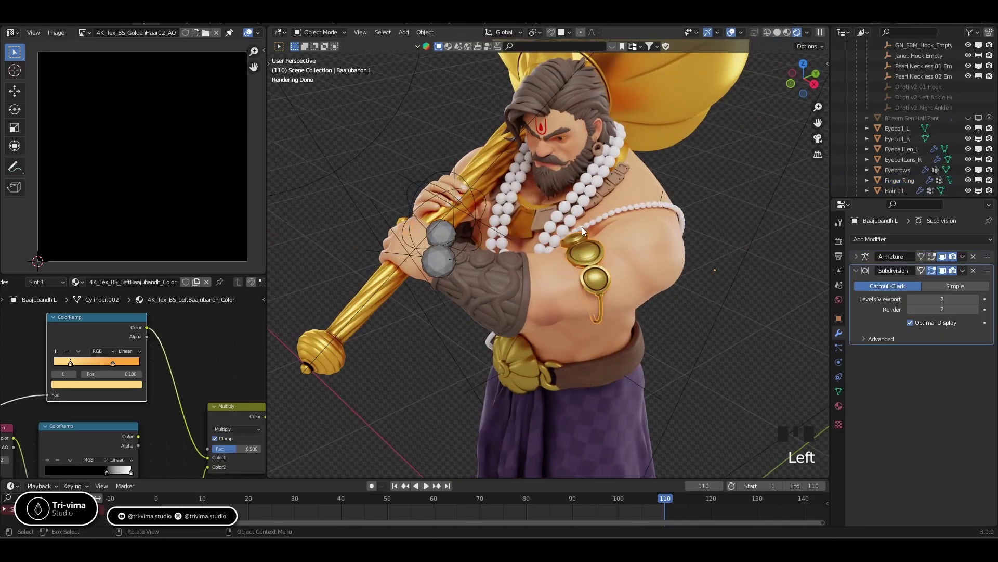
pyautogui.click(673, 77)
pyautogui.scroll(-3, 140, 341)
pyautogui.moveTo(140, 342); pyautogui.dragTo(91, 344, button='middle')
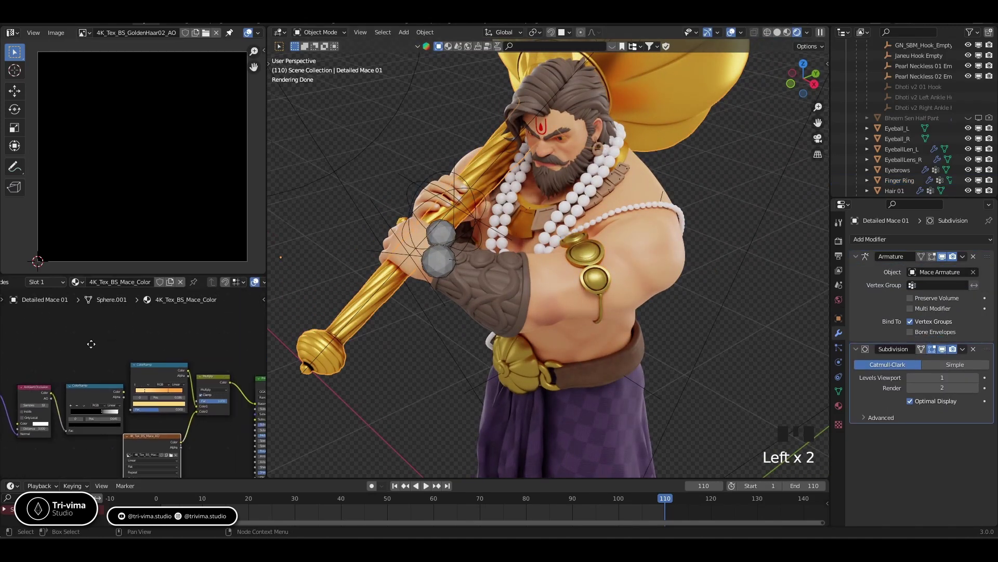
pyautogui.click(524, 364)
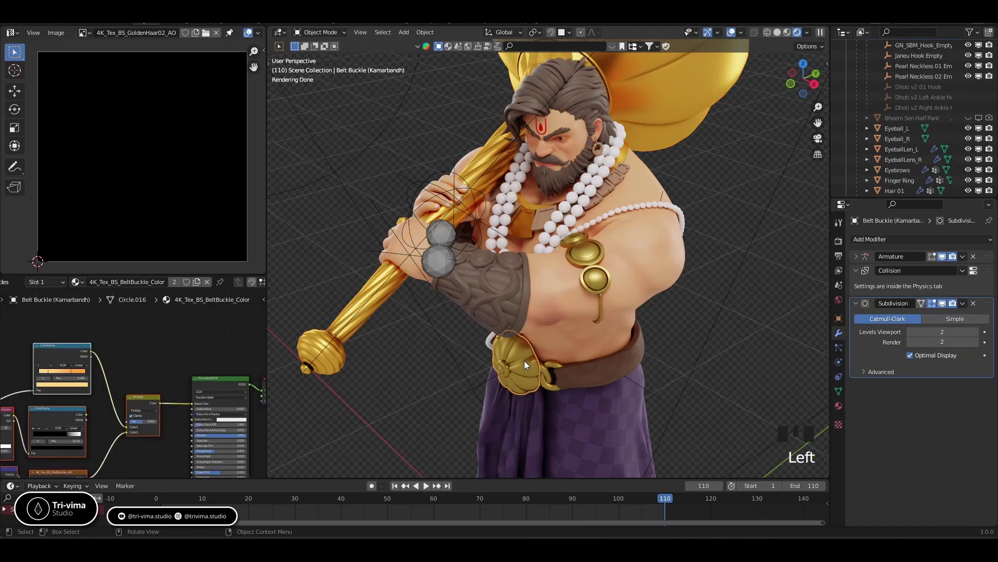
pyautogui.click(657, 91)
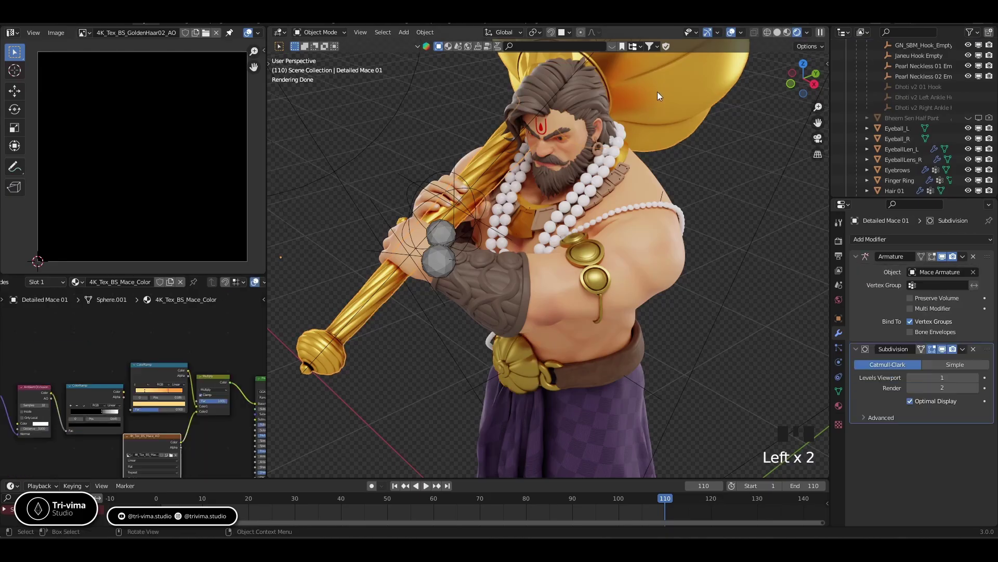
pyautogui.moveTo(212, 462); pyautogui.dragTo(181, 386, button='middle')
pyautogui.scroll(3, 142, 414)
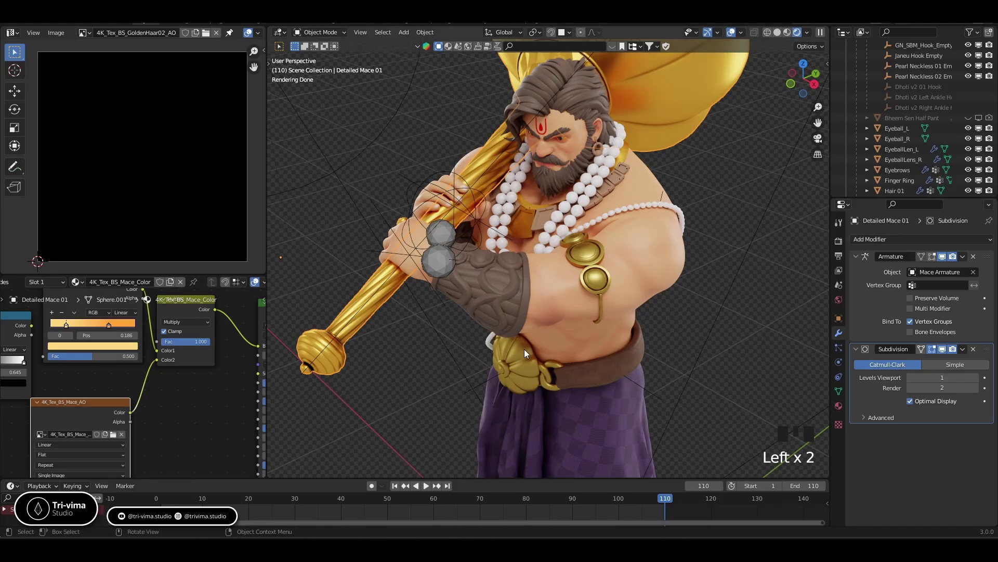
pyautogui.click(519, 367)
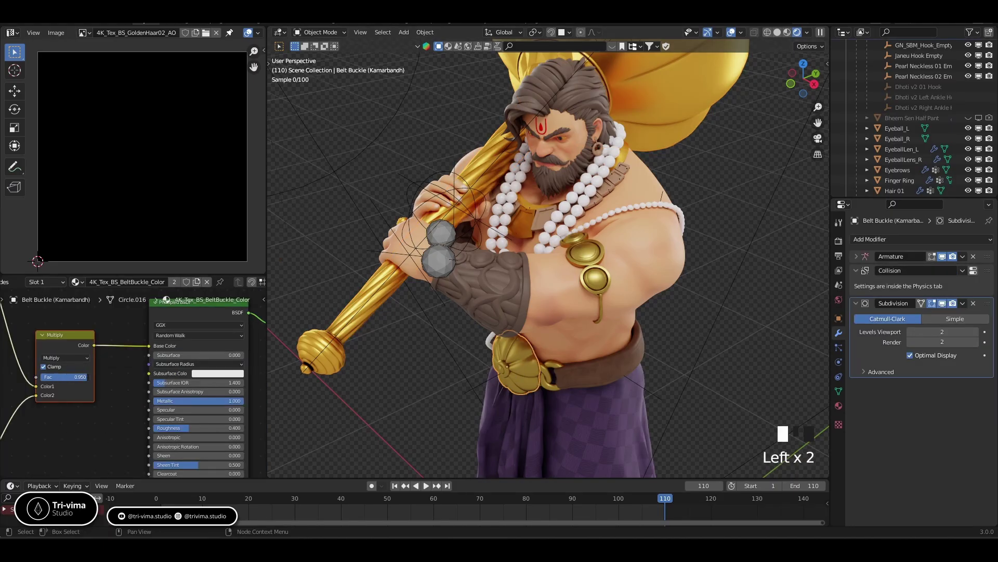
pyautogui.click(663, 110)
pyautogui.moveTo(151, 399); pyautogui.dragTo(200, 423, button='middle')
# - Set the belt buckle material's Multiply factor to 1.000 and cut the links into its AO image texture and golden Color Ramp
pyautogui.click(504, 379)
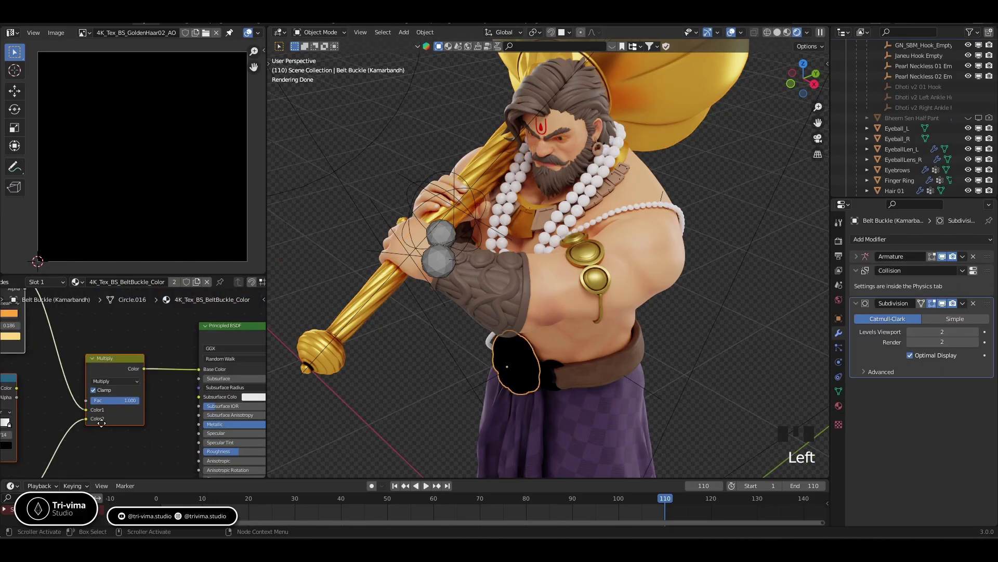
pyautogui.scroll(-3, 114, 375)
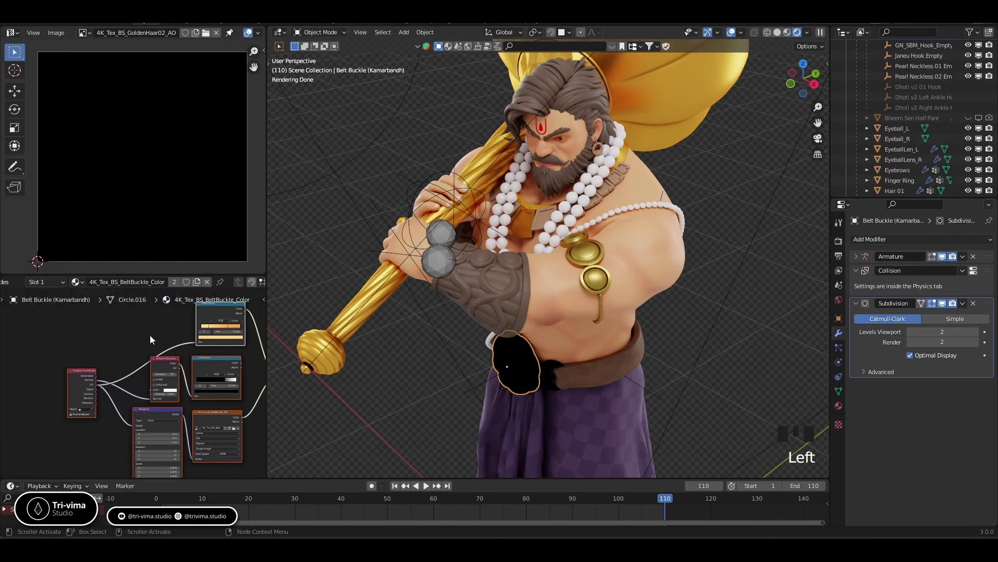
pyautogui.moveTo(149, 335); pyautogui.dragTo(120, 319, button='middle')
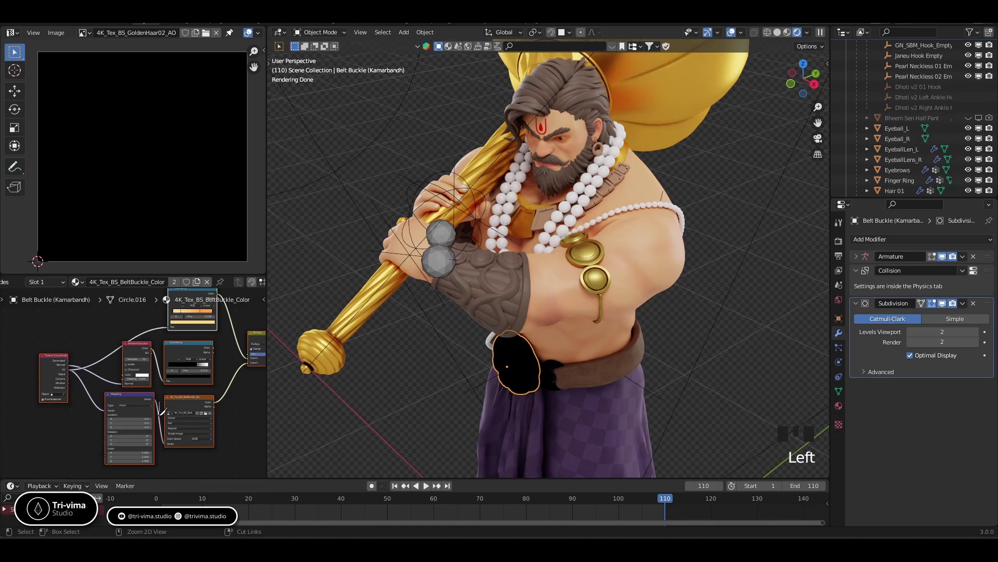
pyautogui.keyDown('ctrl'); pyautogui.moveTo(158, 403); pyautogui.dragTo(162, 418, button='right'); pyautogui.keyUp('ctrl')
pyautogui.keyDown('ctrl'); pyautogui.moveTo(153, 323); pyautogui.dragTo(157, 338, button='right'); pyautogui.keyUp('ctrl')
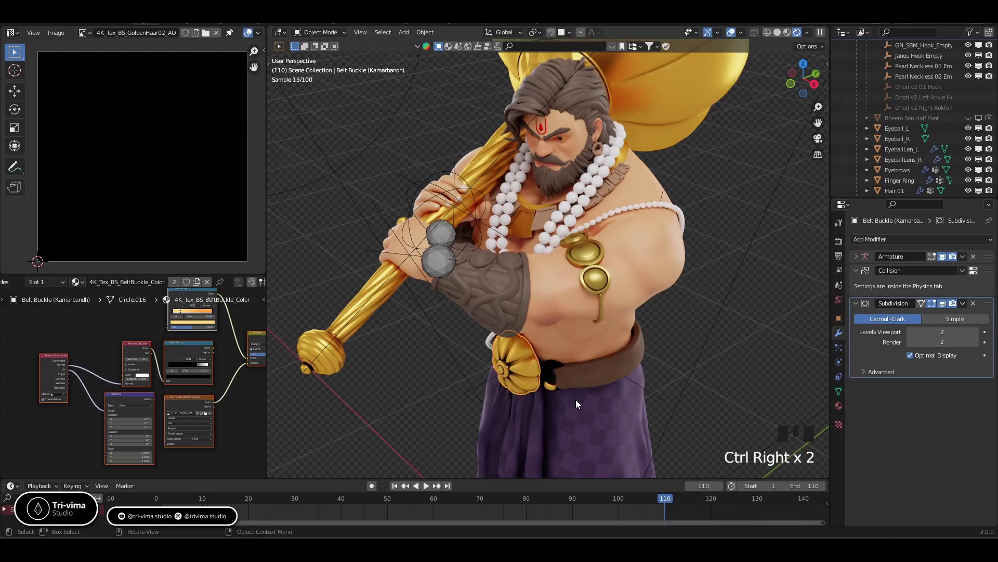
# - In the left armband's material, cut the links into the golden Color Ramp and AO image texture, and raise the Multiply factor to maximum
pyautogui.click(585, 261)
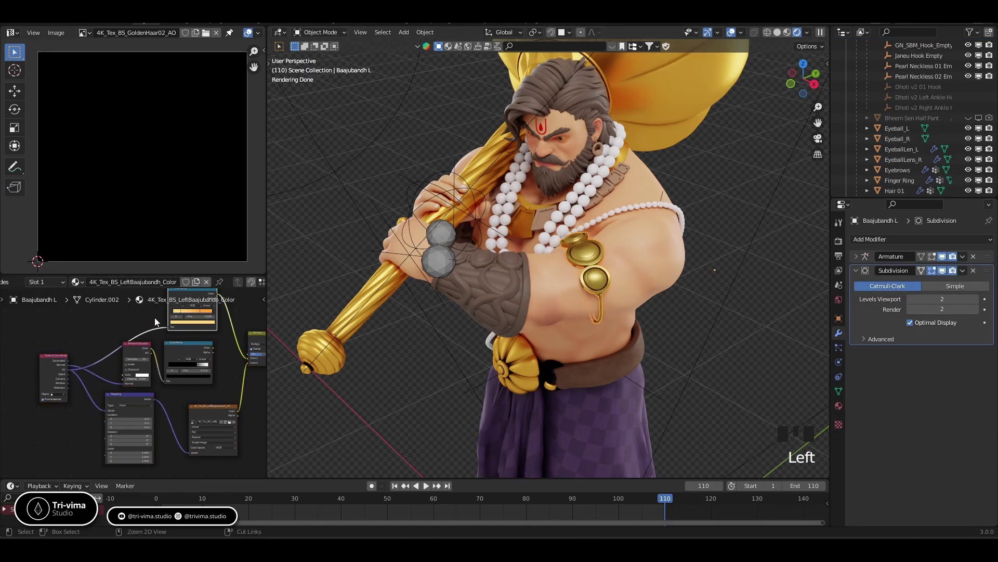
pyautogui.moveTo(154, 318)
pyautogui.keyDown('ctrl'); pyautogui.mouseDown(button='right')
pyautogui.moveTo(172, 407)
pyautogui.moveTo(165, 442)
pyautogui.mouseUp(button='right'); pyautogui.keyUp('ctrl')
pyautogui.moveTo(165, 442); pyautogui.dragTo(51, 452, button='middle')
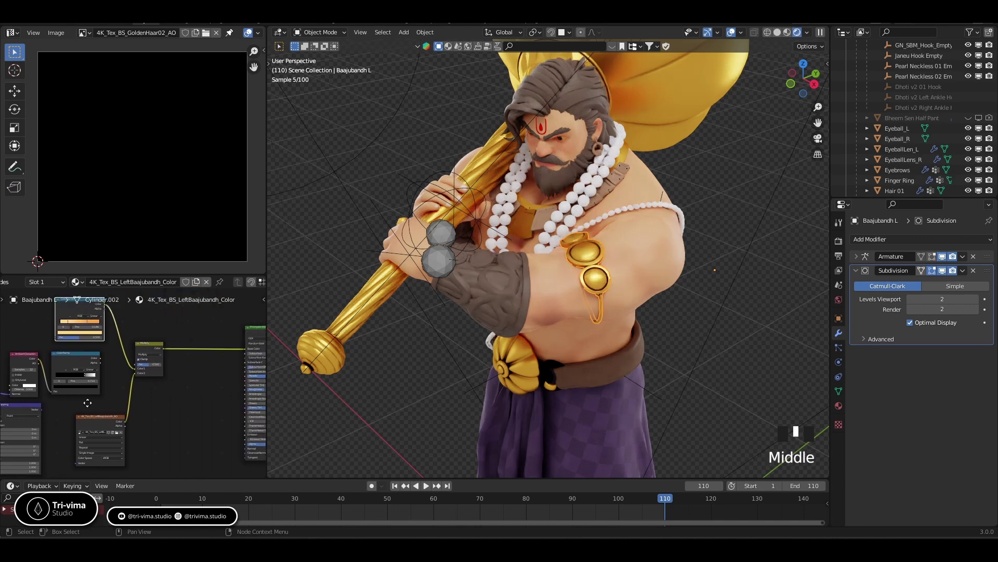
pyautogui.moveTo(149, 364); pyautogui.dragTo(161, 364)
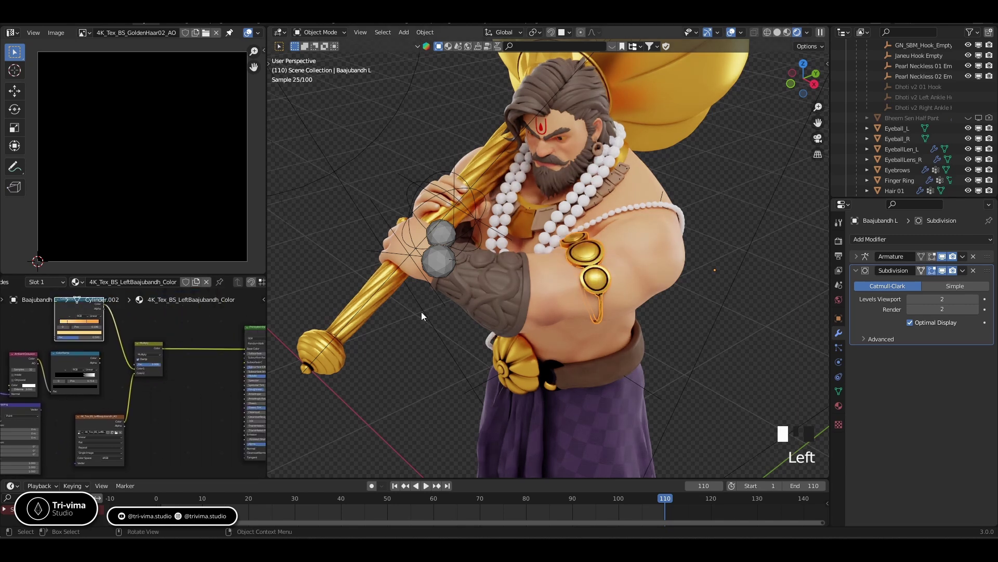
# - Cut the links into the right armband's golden Color Ramp and AO image texture, and raise its Multiply factor to maximum
pyautogui.moveTo(421, 311); pyautogui.dragTo(554, 331, button='middle')
pyautogui.click(464, 356)
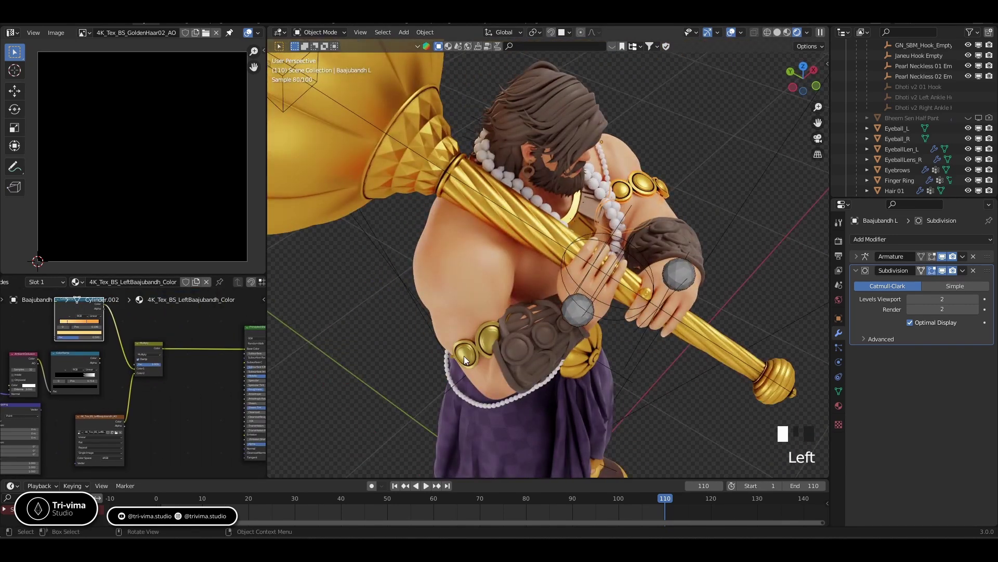
pyautogui.keyDown('ctrl'); pyautogui.moveTo(42, 329); pyautogui.dragTo(47, 344, button='right'); pyautogui.keyUp('ctrl')
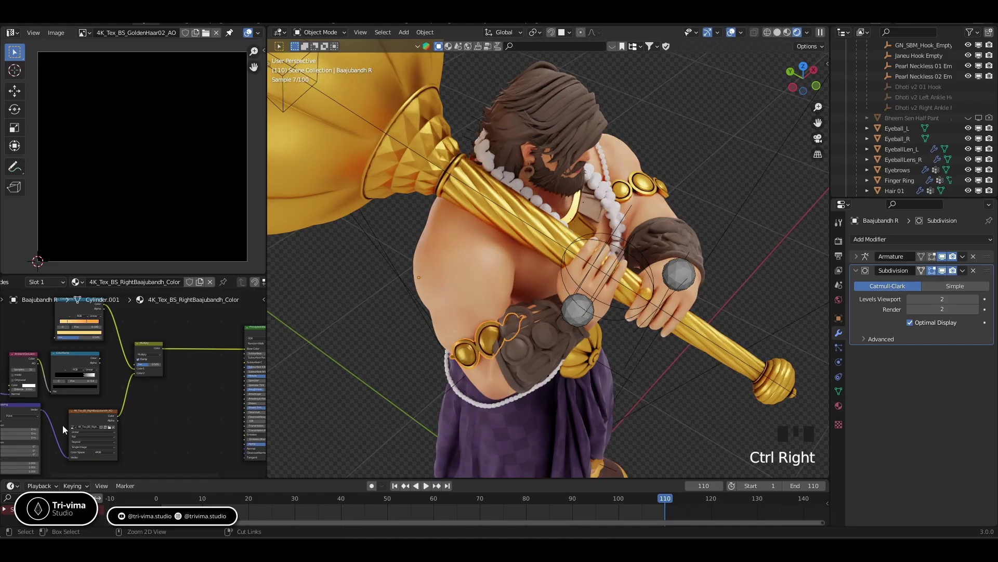
pyautogui.keyDown('ctrl'); pyautogui.moveTo(123, 387); pyautogui.dragTo(130, 398, button='right'); pyautogui.keyUp('ctrl')
pyautogui.moveTo(148, 364); pyautogui.dragTo(161, 364)
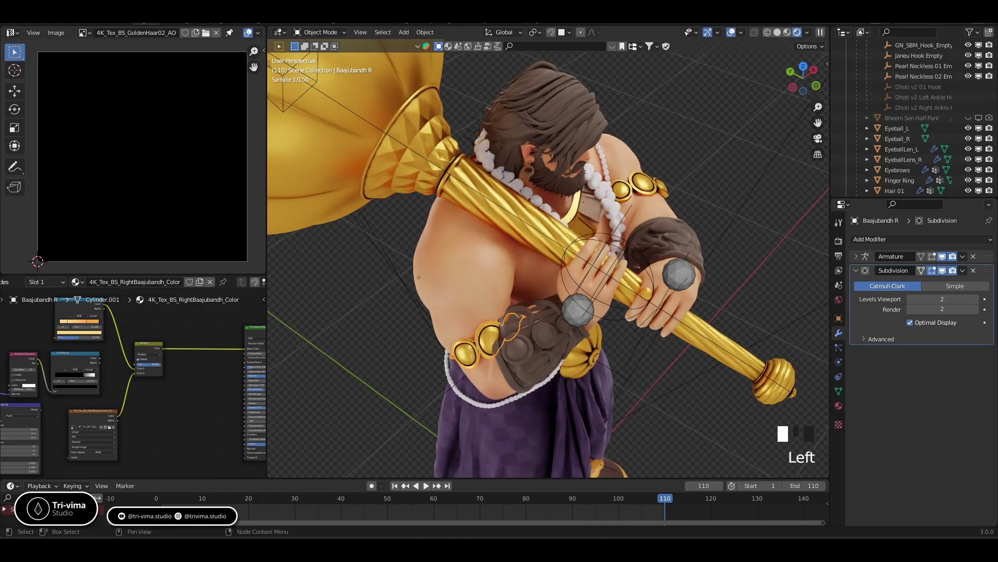
# - Set the Multiply factor in the Golden Haar Pendant Main material to 1.000
pyautogui.moveTo(476, 382); pyautogui.dragTo(444, 314, button='middle')
pyautogui.scroll(4, 444, 313)
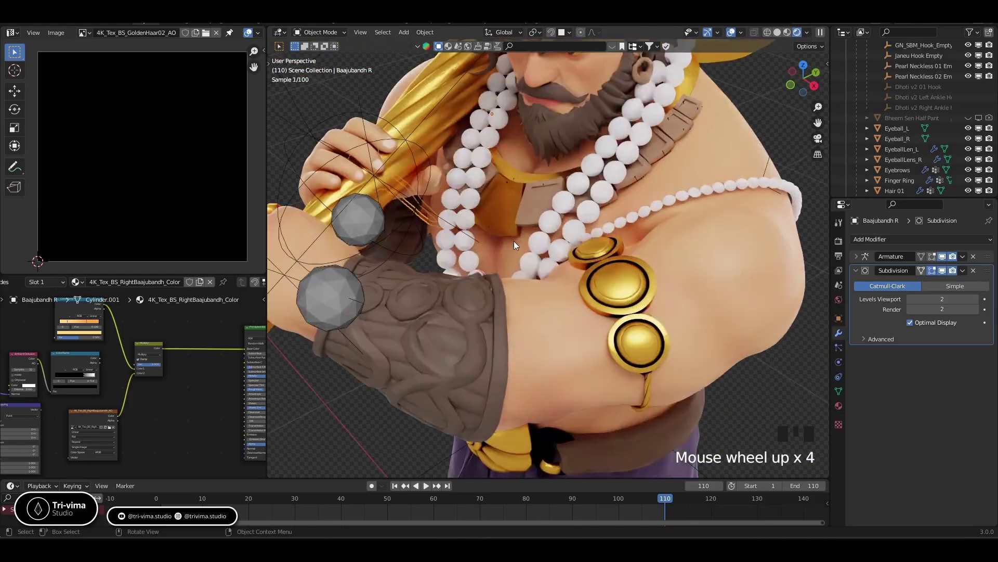
pyautogui.click(494, 217)
pyautogui.moveTo(146, 446); pyautogui.dragTo(148, 464, button='middle')
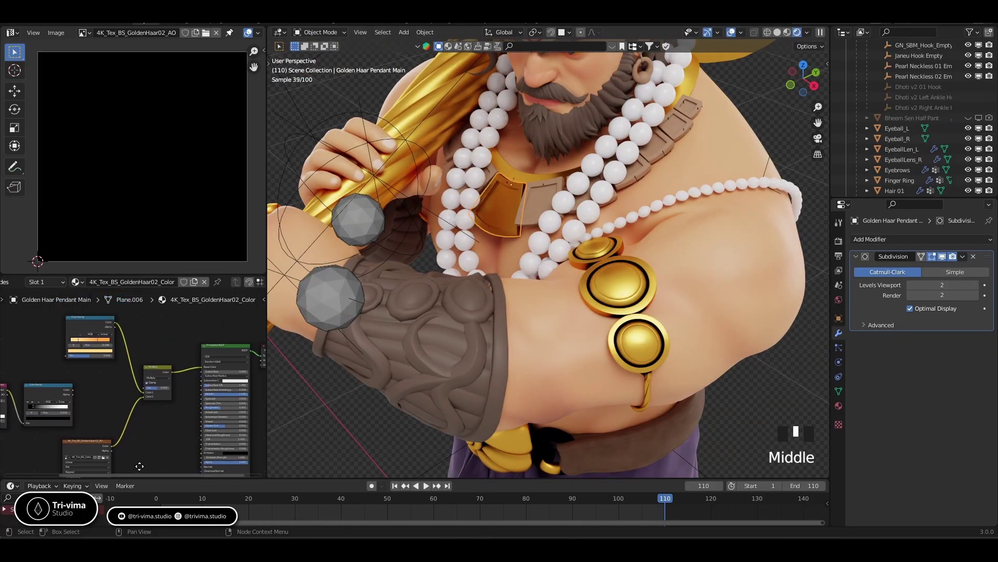
pyautogui.moveTo(154, 388); pyautogui.dragTo(170, 388)
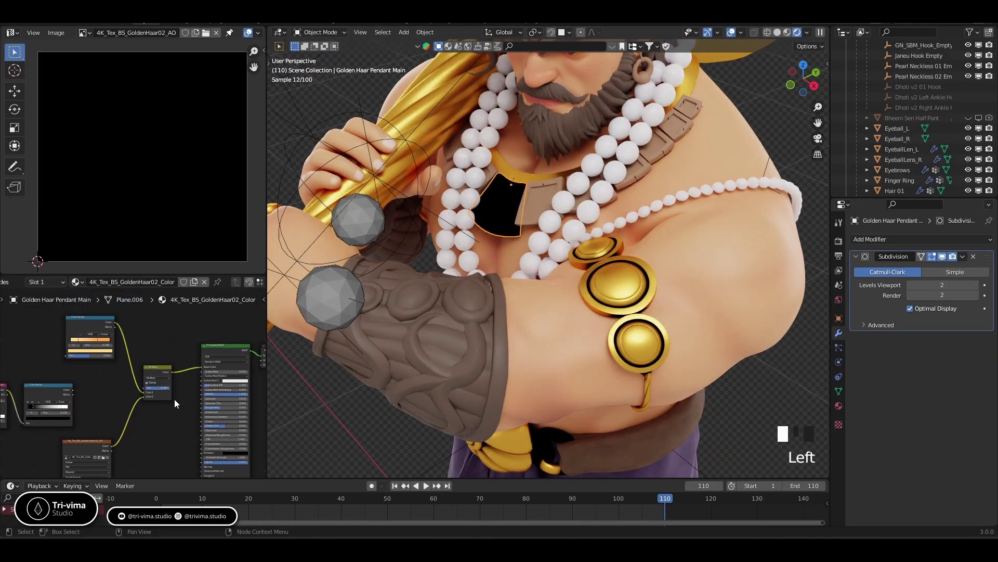
pyautogui.moveTo(152, 445); pyautogui.dragTo(108, 443, button='middle')
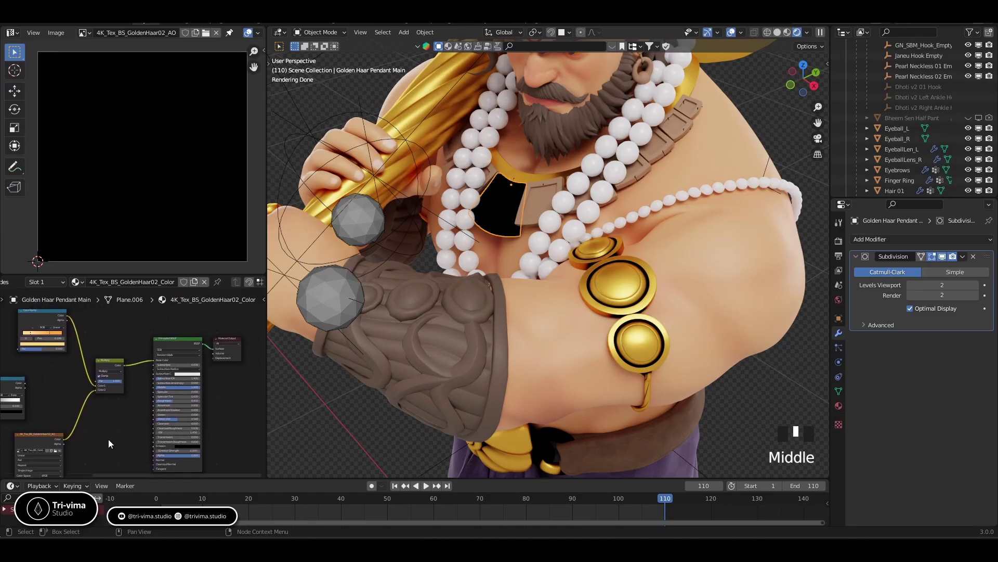
pyautogui.scroll(4, 118, 438)
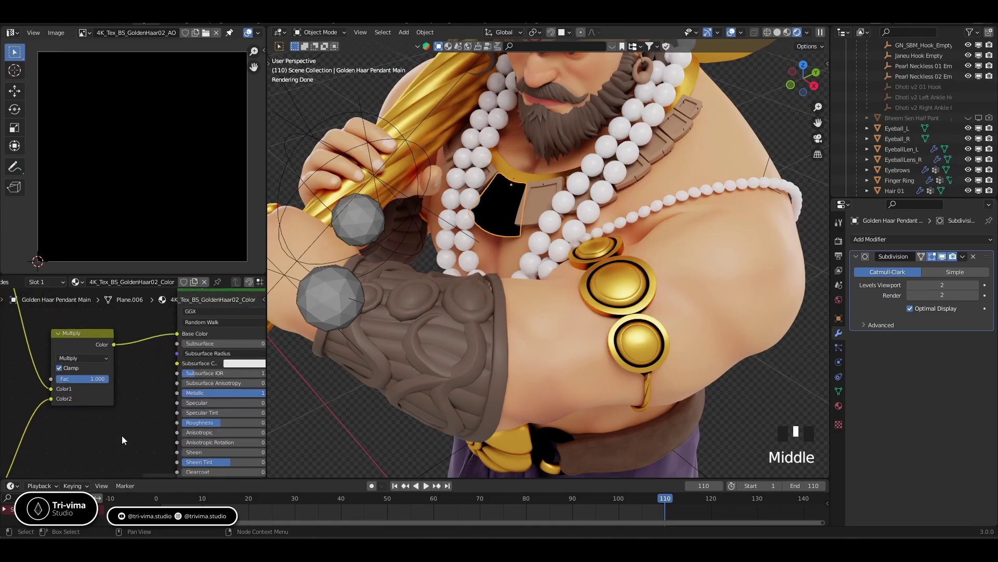
# - Raise the Multiply factor in the Golden Haar New 02 necklace's material
pyautogui.scroll(-1, 122, 440)
pyautogui.click(512, 171)
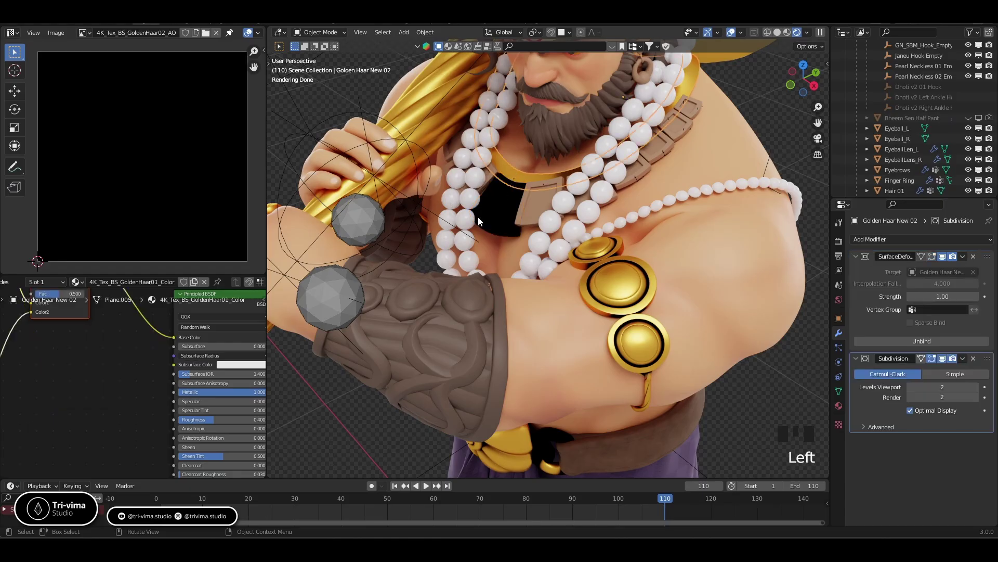
pyautogui.scroll(2, 185, 442)
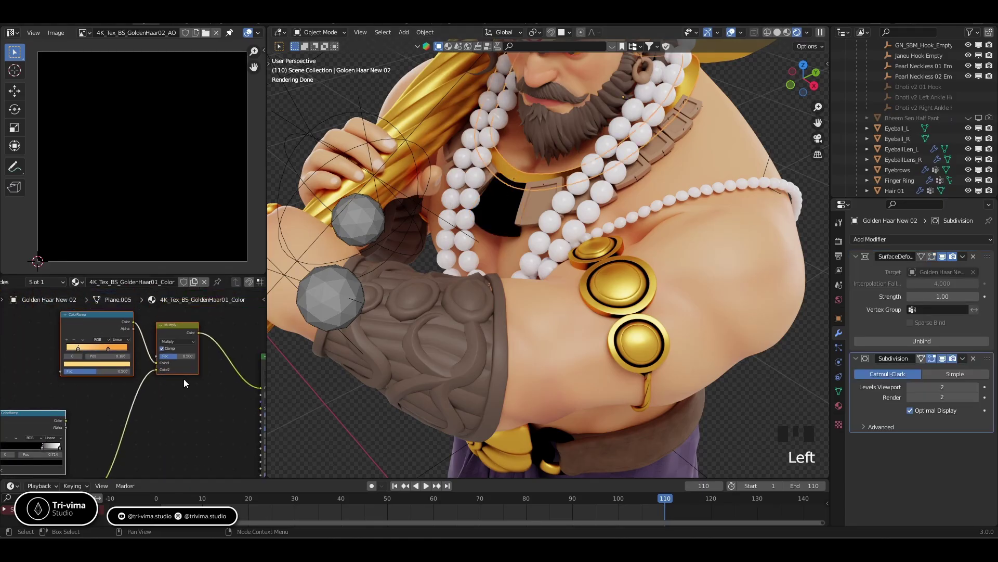
pyautogui.moveTo(177, 356); pyautogui.dragTo(194, 356)
# - Browse the Baked UVs folder for the AO texture used by the Golden Haar Pendant Main material
pyautogui.click(495, 215)
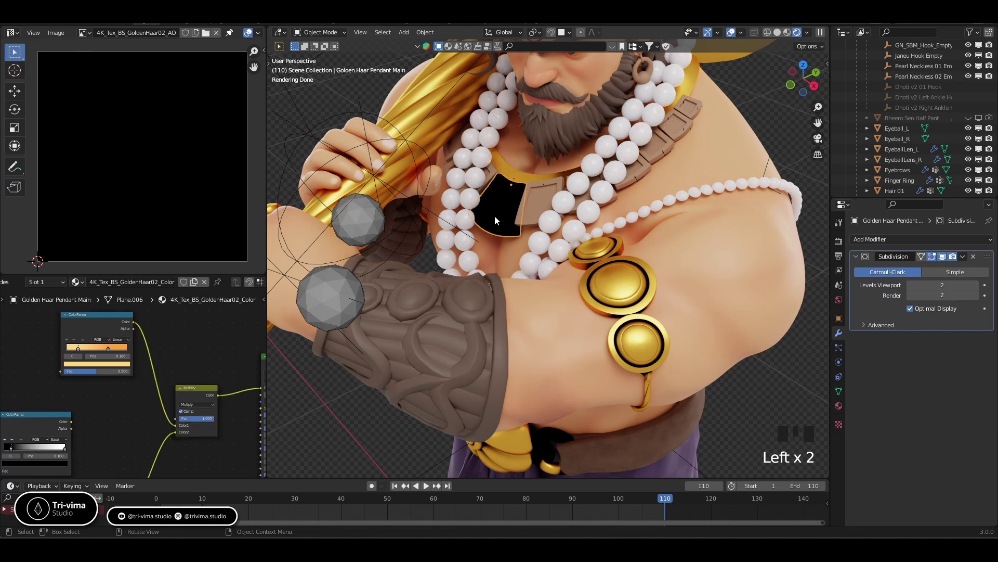
pyautogui.moveTo(138, 442); pyautogui.dragTo(169, 339, button='middle')
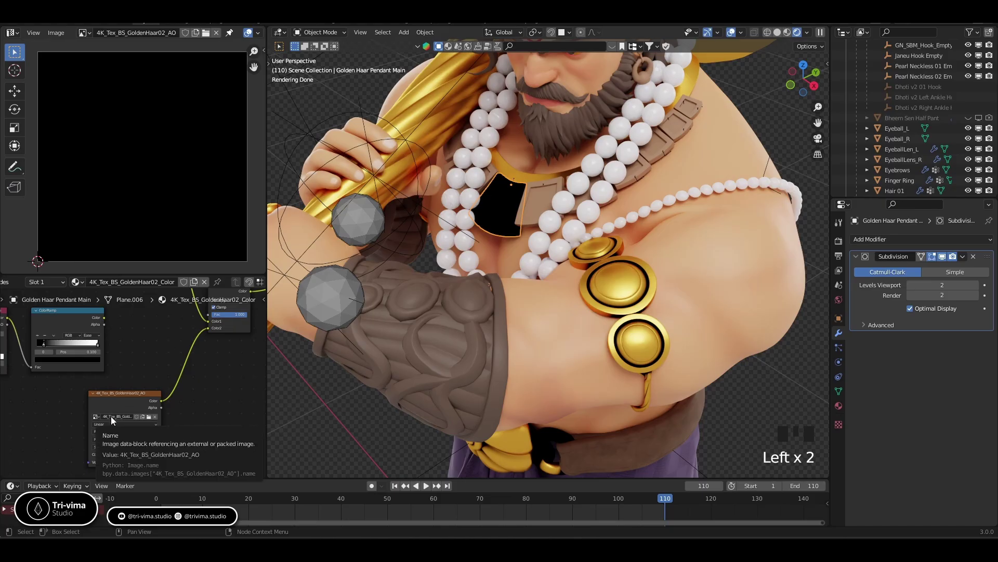
pyautogui.click(96, 416)
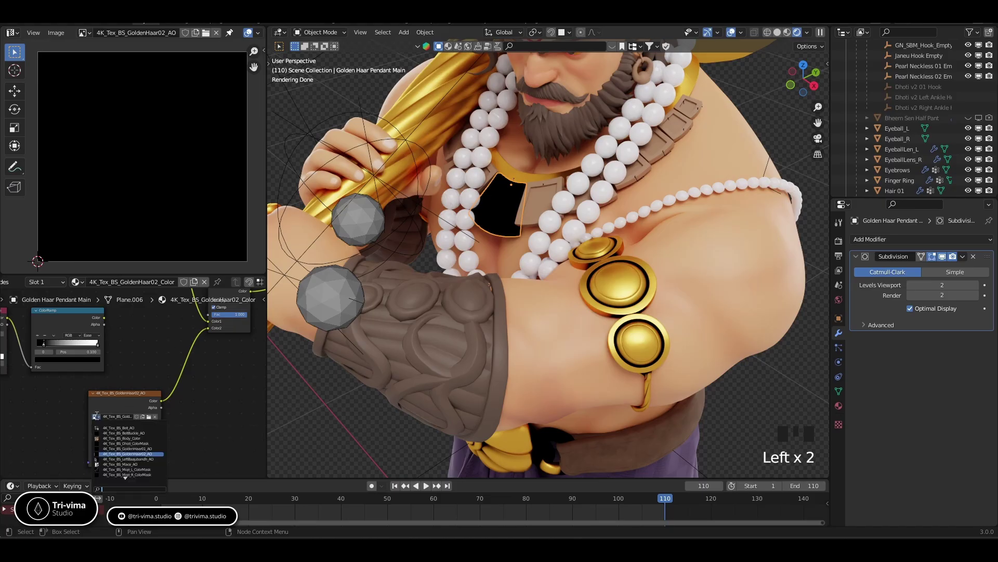
pyautogui.click(148, 416)
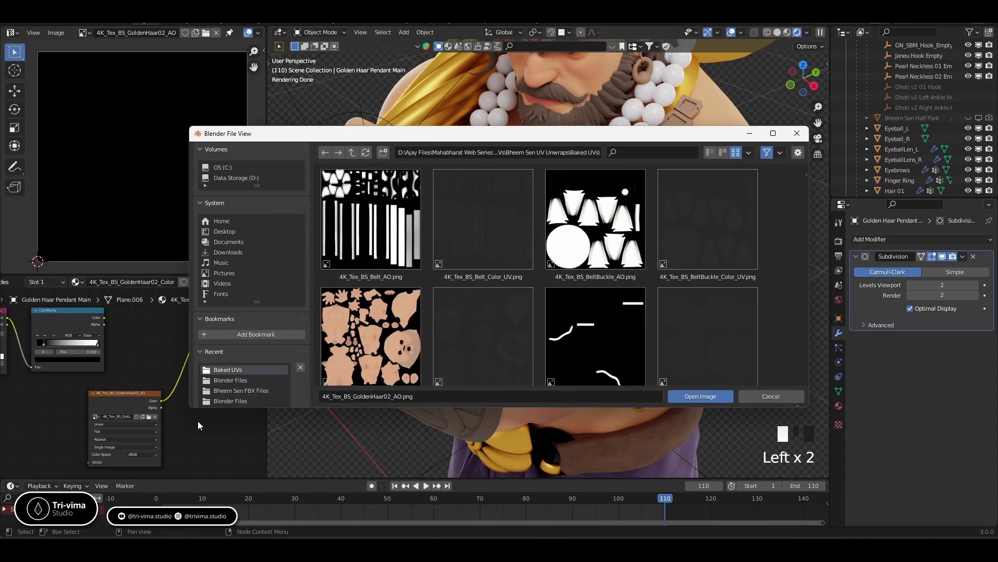
pyautogui.scroll(-5, 566, 309)
pyautogui.scroll(-5, 566, 310)
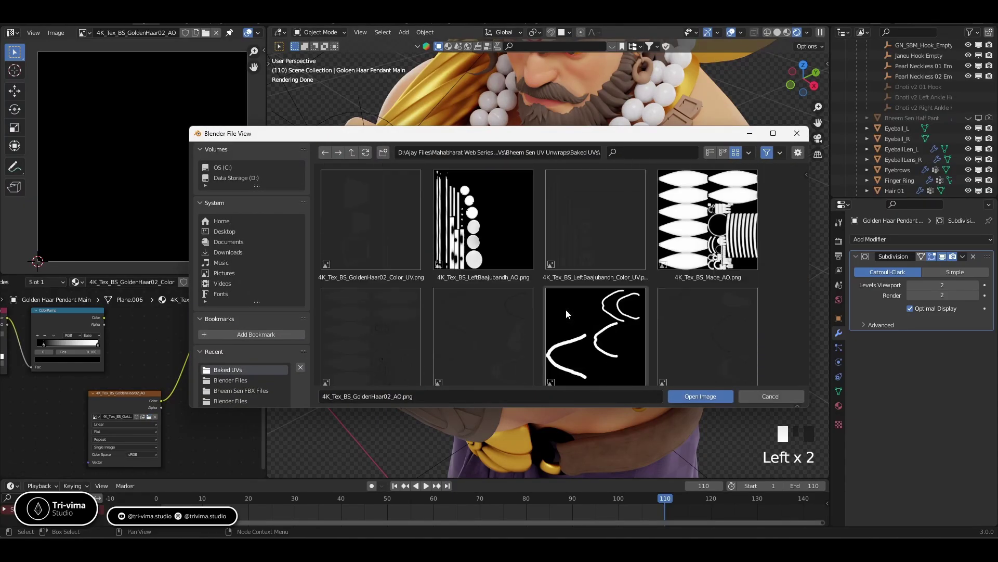
pyautogui.scroll(5, 566, 310)
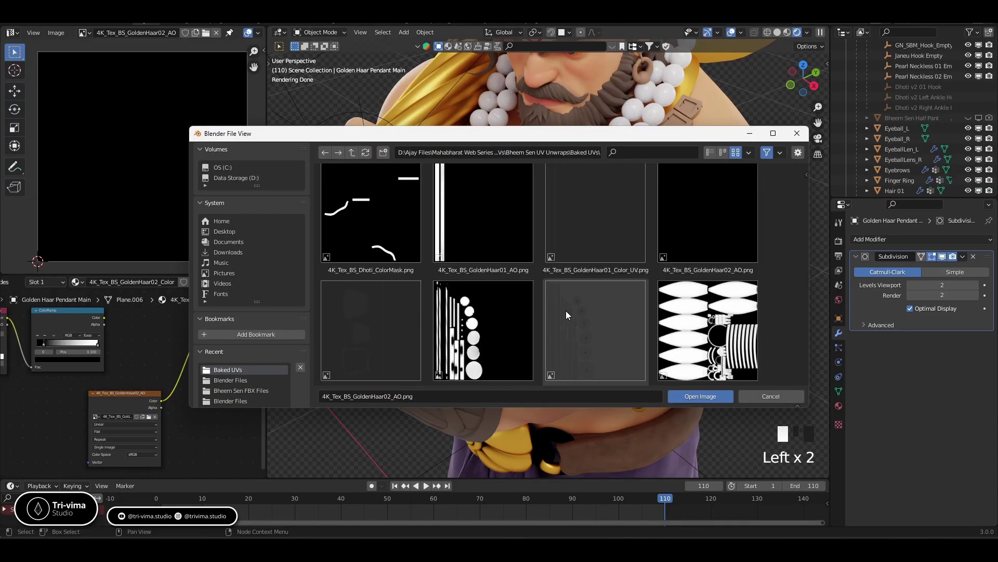
pyautogui.click(760, 394)
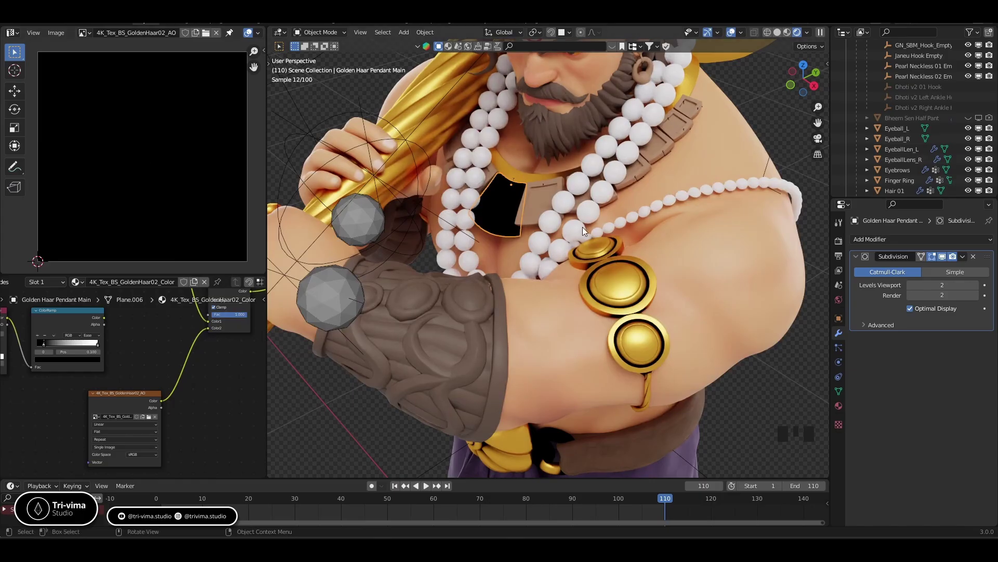
# - Cut the link between the pendant's AO image texture and the Multiply node, and reload the 4K_Tex_BS_GoldenHaar02_AO image
pyautogui.moveTo(125, 331); pyautogui.dragTo(112, 355, button='middle')
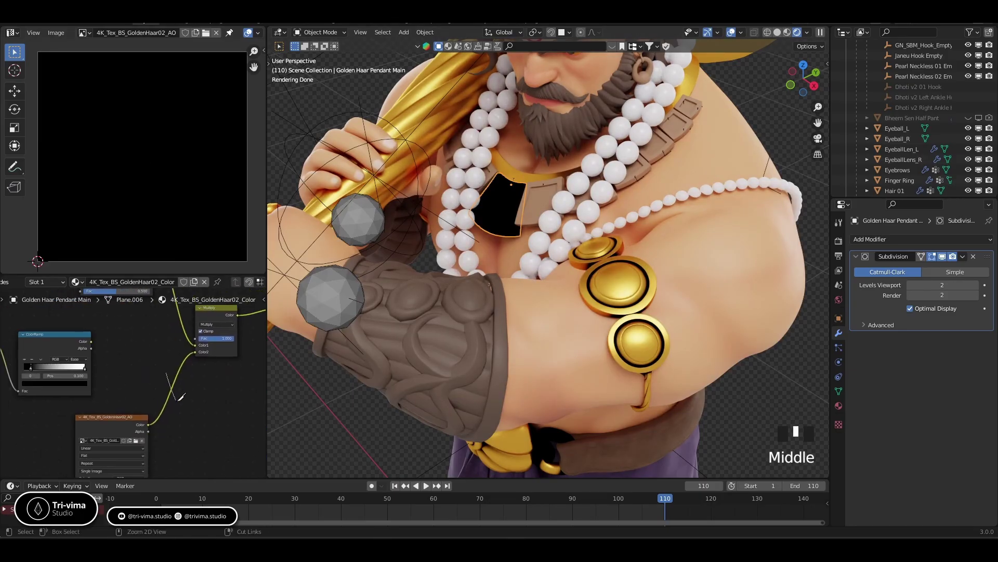
pyautogui.keyDown('ctrl'); pyautogui.moveTo(179, 370); pyautogui.dragTo(149, 413, button='right'); pyautogui.keyUp('ctrl')
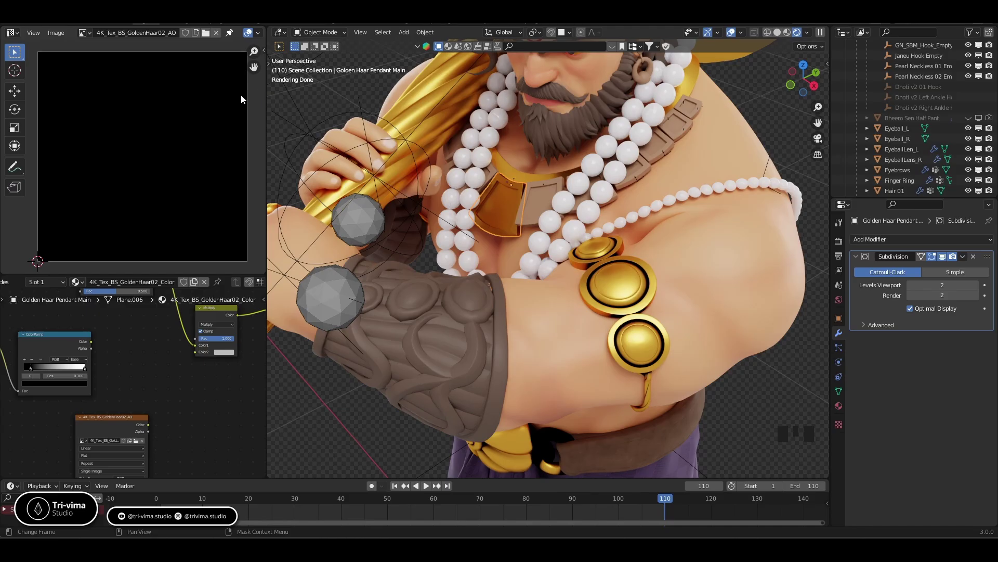
pyautogui.press('n')
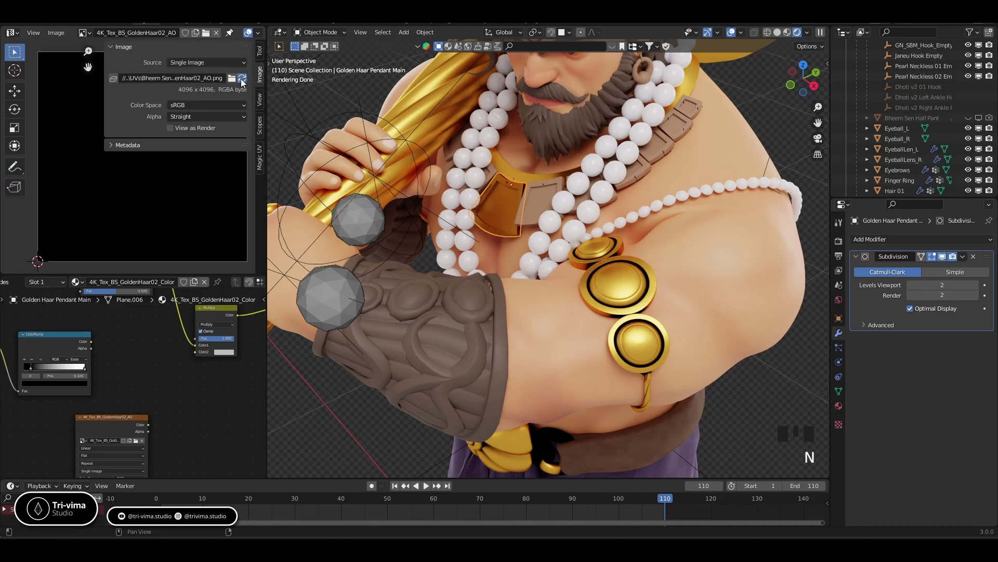
pyautogui.click(241, 79)
pyautogui.click(242, 79)
pyautogui.click(241, 78)
pyautogui.click(242, 79)
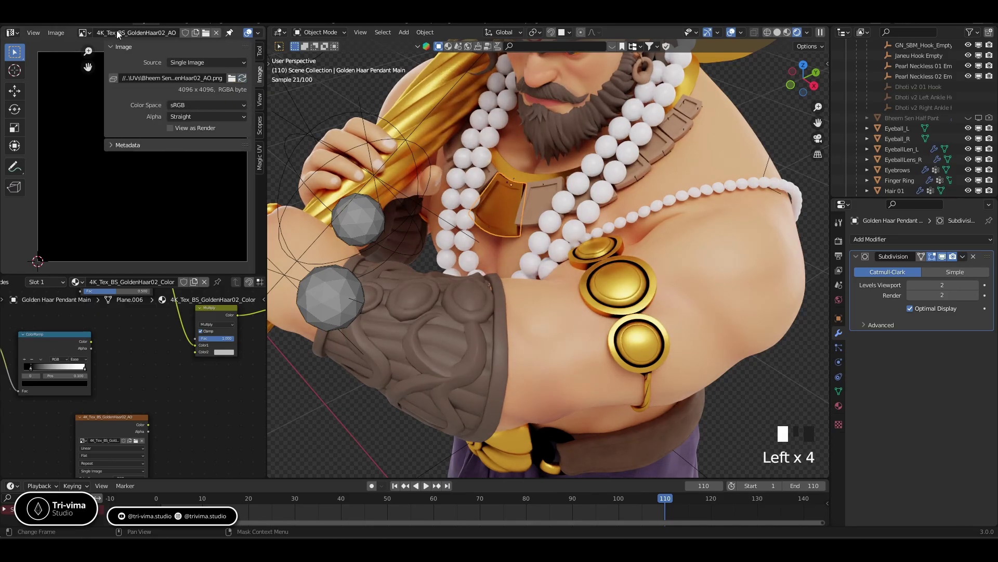
# - Look through the Baked UVs folder again for another AO image to open in the image editor
pyautogui.click(203, 33)
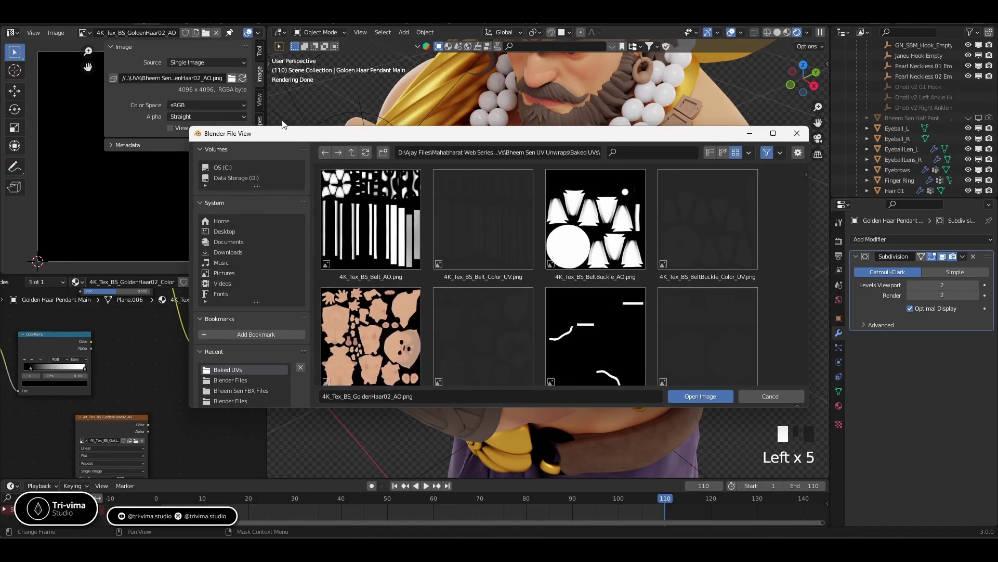
pyautogui.scroll(-5, 479, 246)
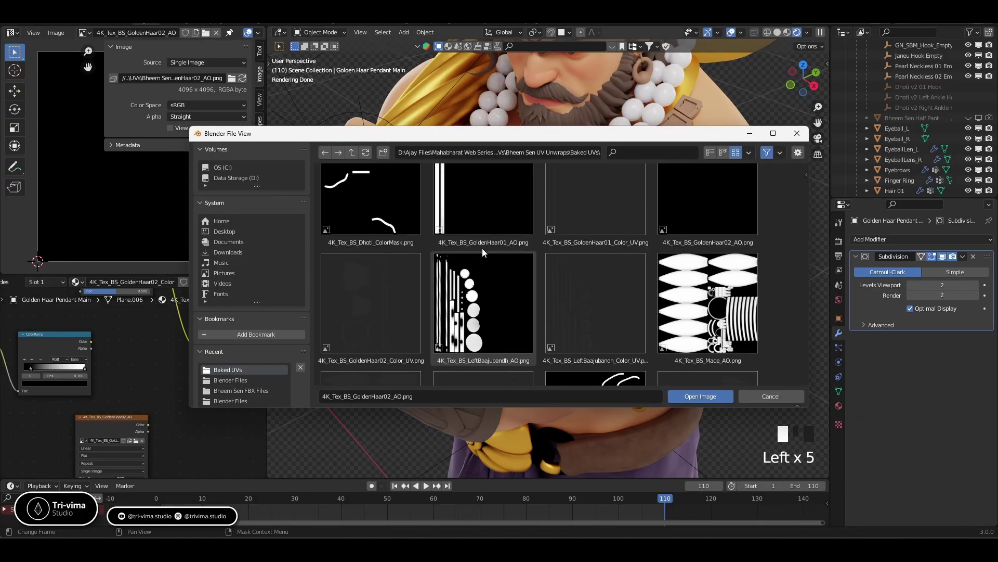
pyautogui.scroll(-2, 483, 249)
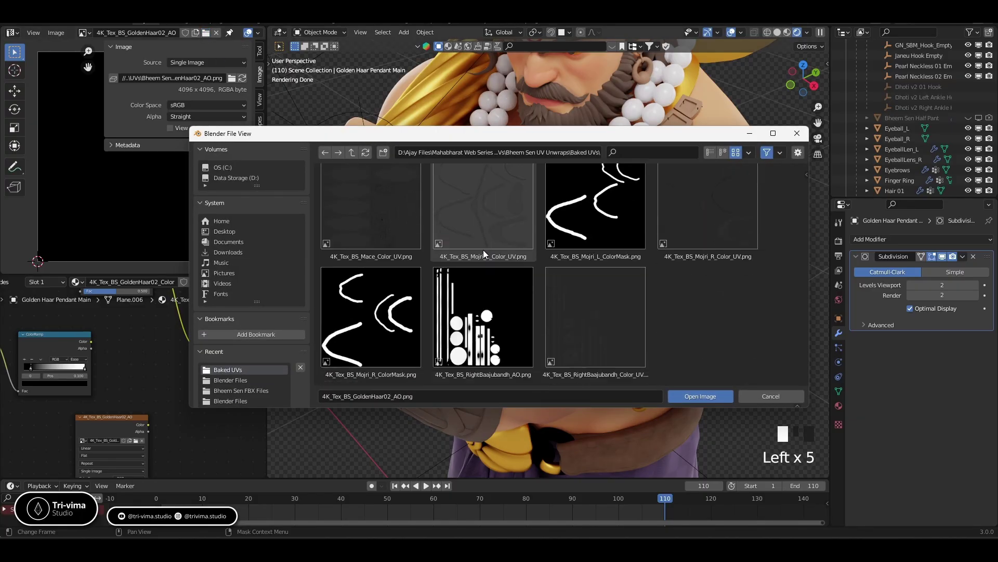
pyautogui.click(761, 397)
# - Connect the pendant's black-and-white Color Ramp to the Principled BSDF Base Color and lower Metallic to 0
pyautogui.moveTo(176, 401); pyautogui.dragTo(174, 427, button='middle')
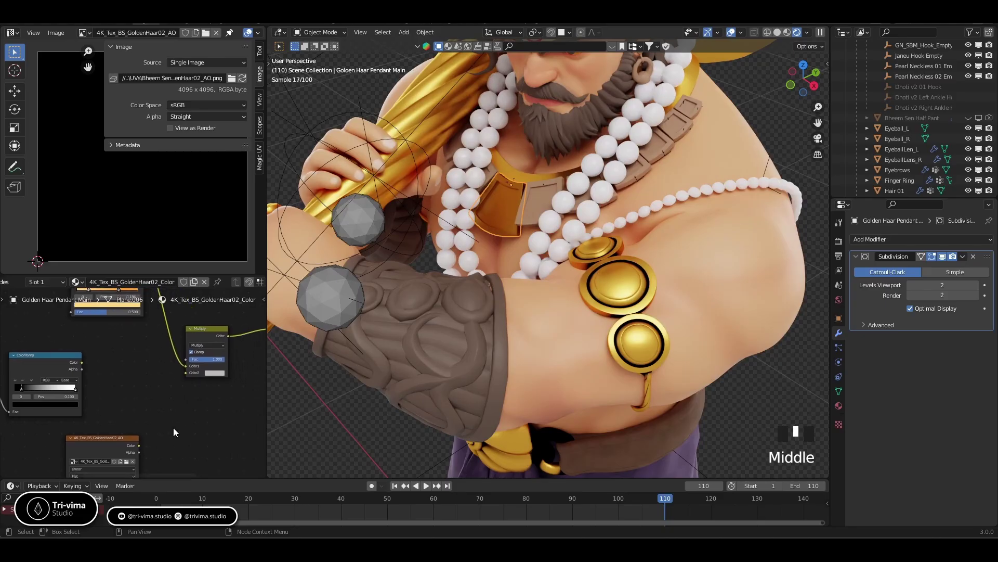
pyautogui.moveTo(82, 363); pyautogui.dragTo(133, 346)
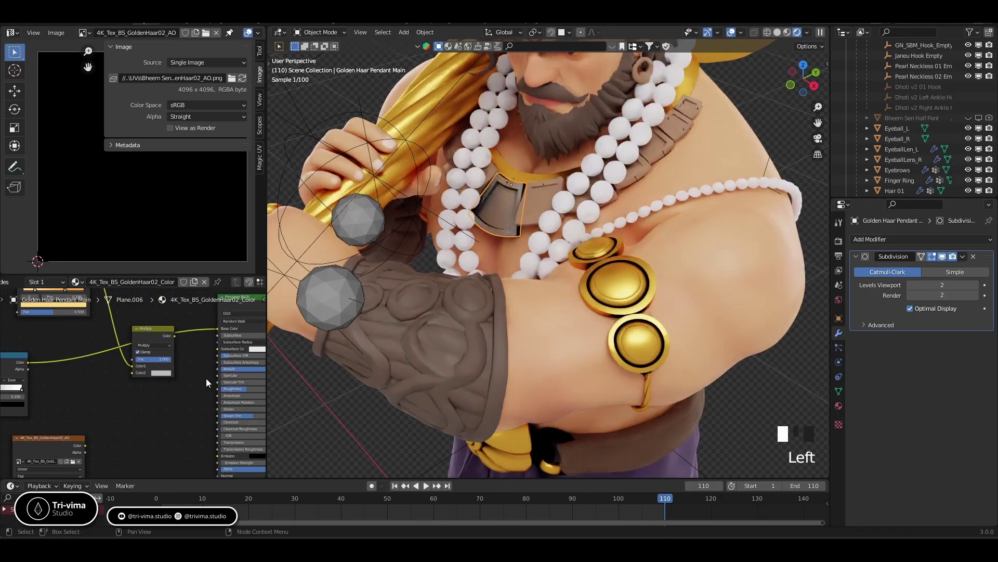
pyautogui.doubleClick(243, 375)
pyautogui.click(120, 422)
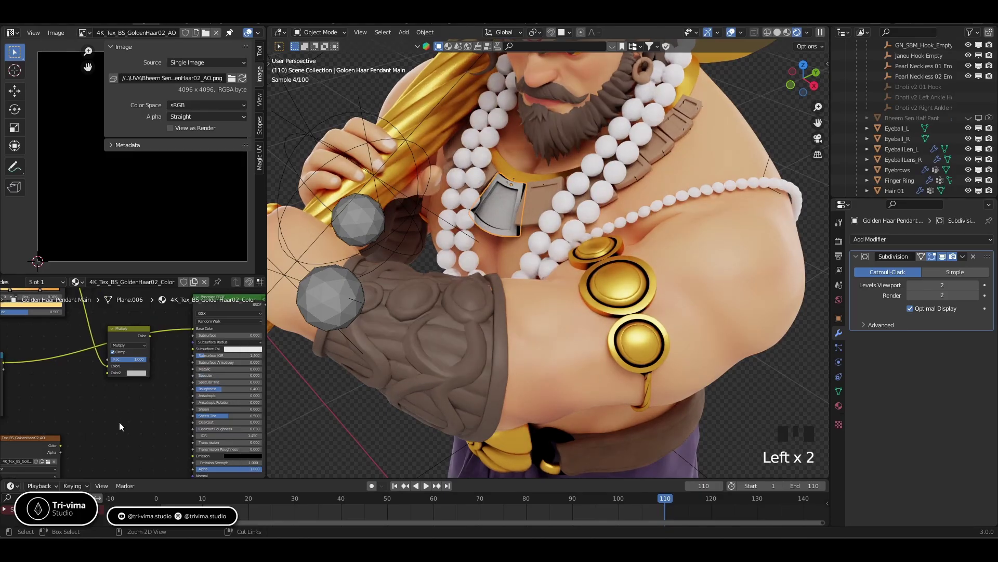
# - Undo the recent pendant material edits back through the Metallic, Base Color link, cut AO link and Multiply factor changes
pyautogui.hotkey('ctrl', 'z')
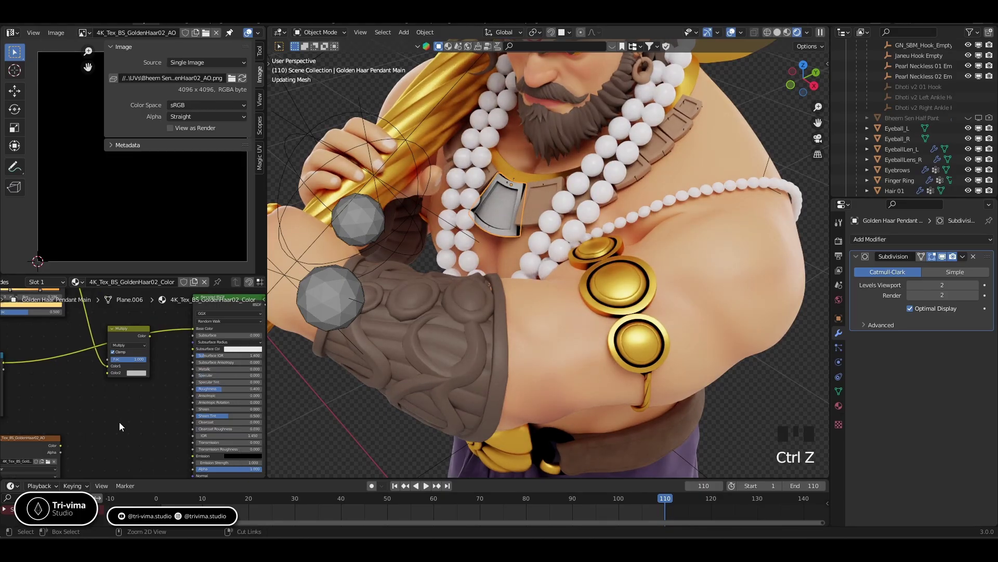
pyautogui.hotkey('ctrl', 'z')
pyautogui.hotkey('ctrl', 'z')
pyautogui.hotkey('ctrl', 'z')
pyautogui.hotkey('ctrl', 'z')
pyautogui.hotkey('ctrl', 'z')
pyautogui.hotkey('ctrl', 'z')
pyautogui.hotkey('ctrl', 'z')
pyautogui.hotkey('ctrl', 'z')
pyautogui.hotkey('ctrl', 'z')
pyautogui.hotkey('ctrl', 'z')
pyautogui.hotkey('ctrl', 'z')
pyautogui.hotkey('ctrl', 'z')
pyautogui.hotkey('ctrl', 'z')
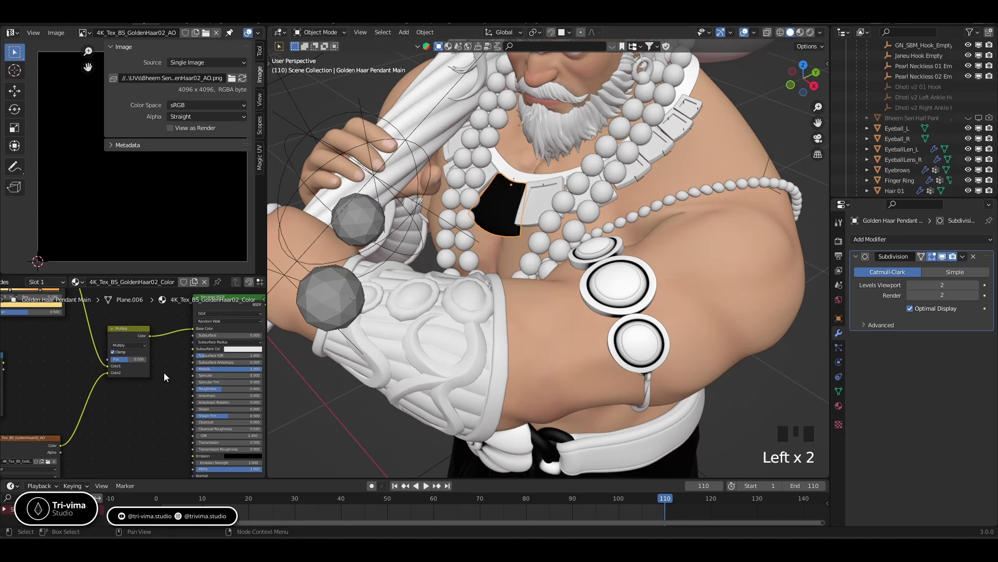
pyautogui.scroll(-4, 164, 372)
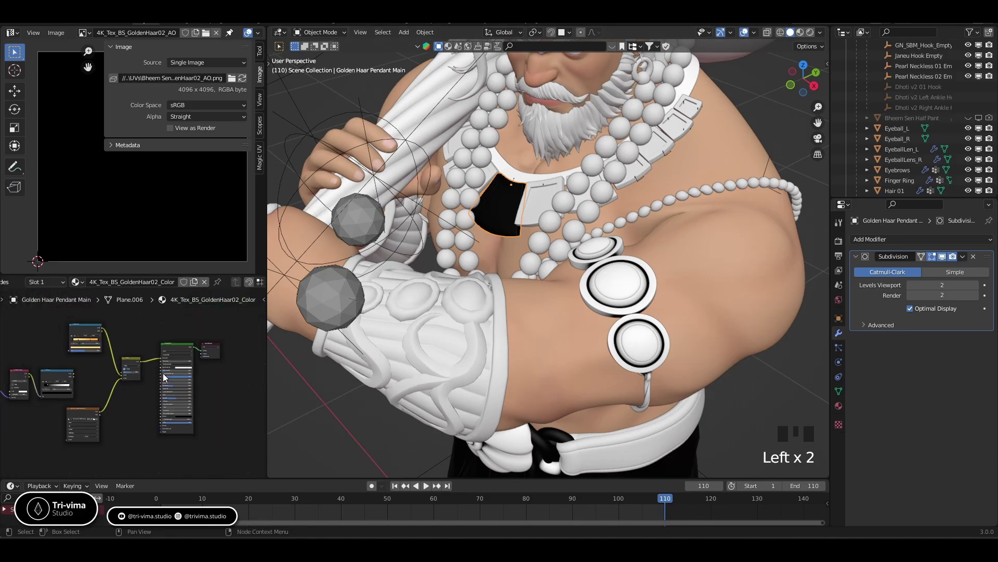